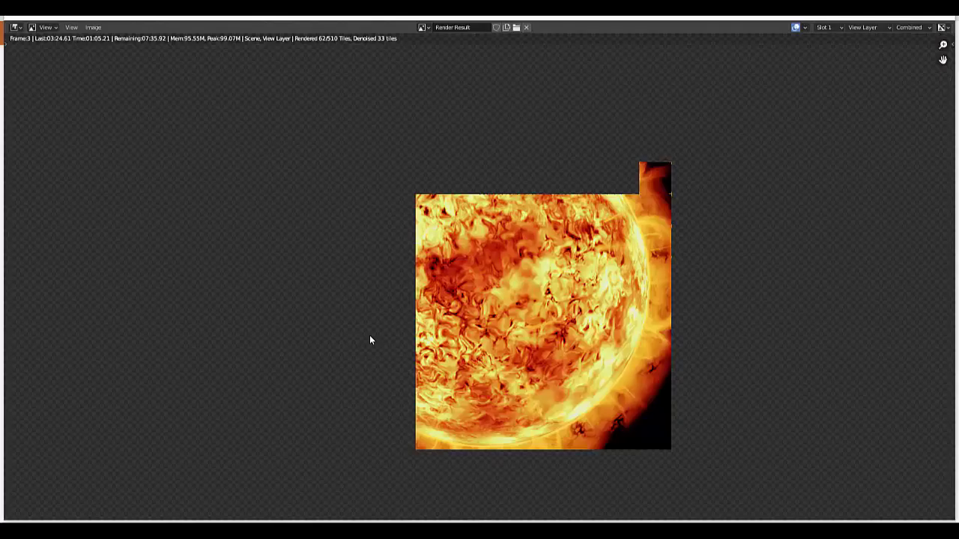
# - Switch from the render to the scene, select the sun, and examine the Texture Coordinate and Oil nodes in its material
pyautogui.hotkey('alt', 'Tab')
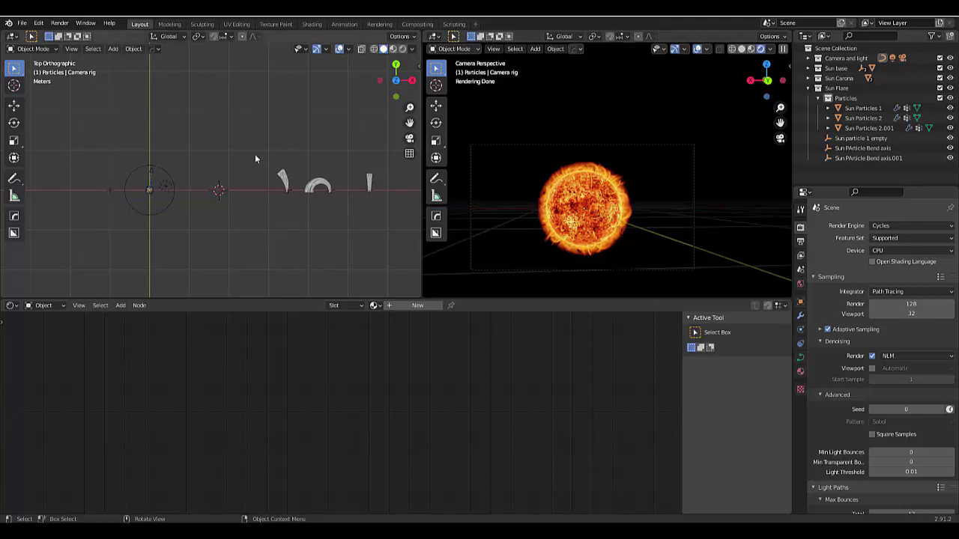
pyautogui.moveTo(254, 153); pyautogui.dragTo(385, 232)
pyautogui.click(335, 243)
pyautogui.scroll(2, 622, 229)
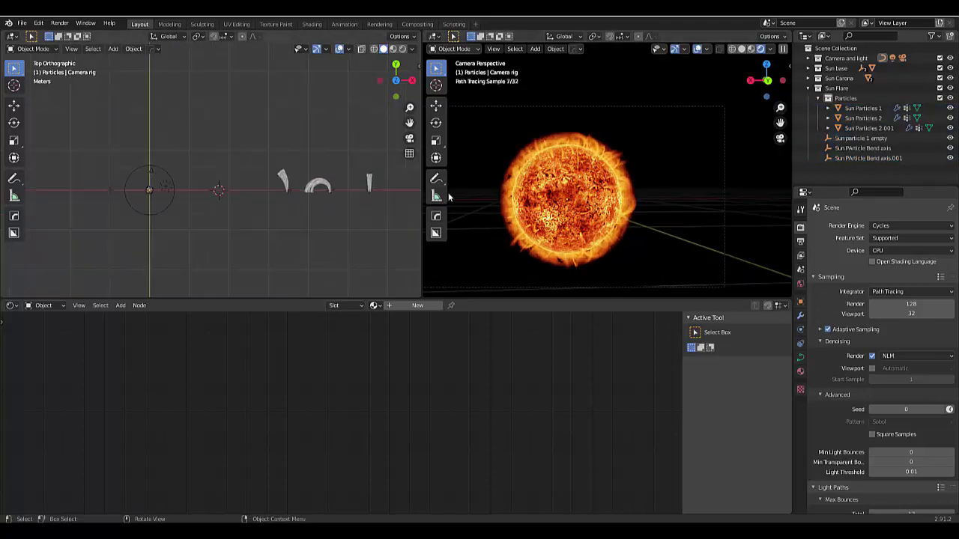
pyautogui.click(577, 190)
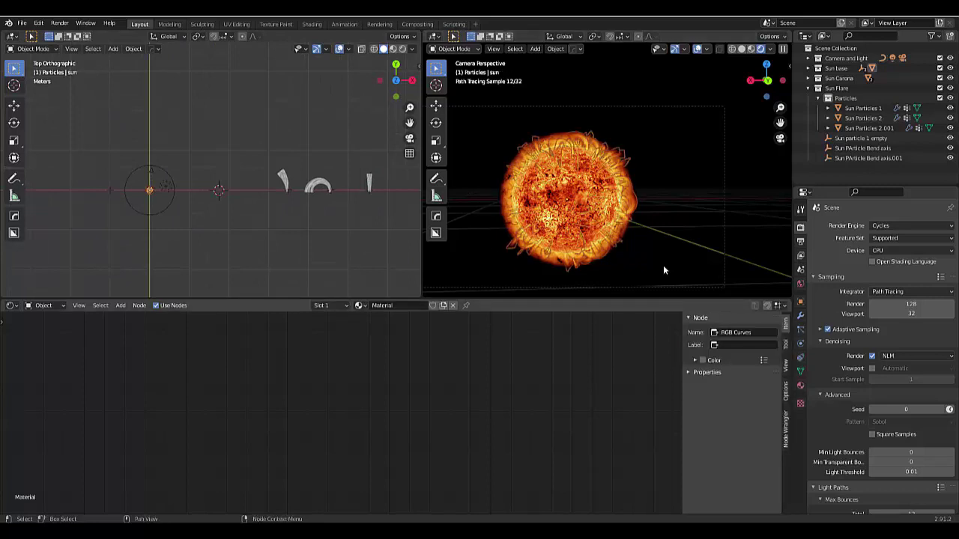
pyautogui.click(11, 305)
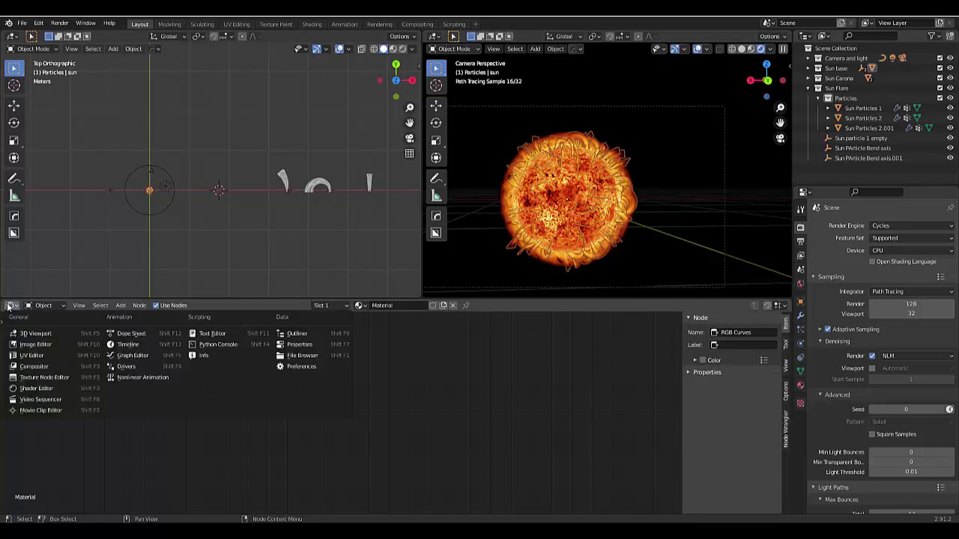
pyautogui.scroll(-4, 393, 438)
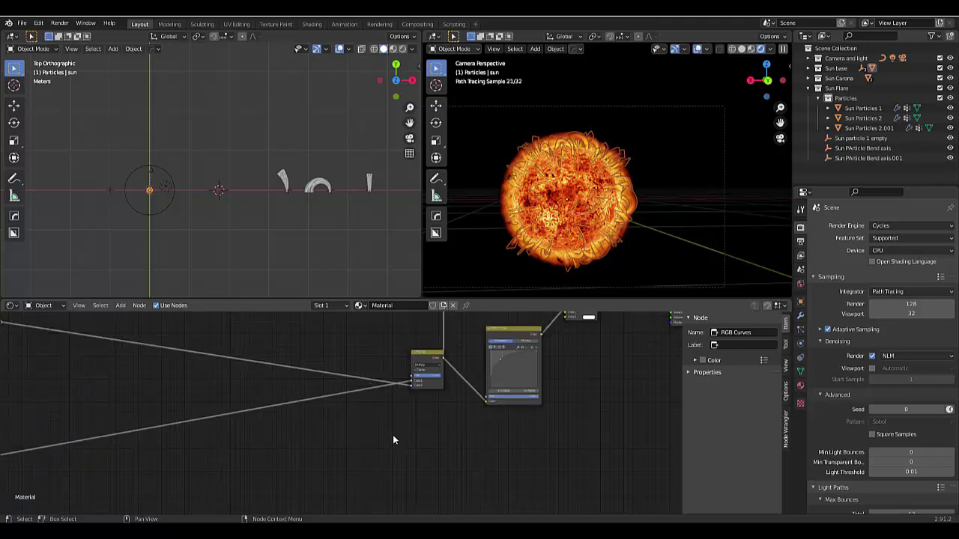
pyautogui.scroll(-5, 392, 441)
pyautogui.scroll(2, 188, 487)
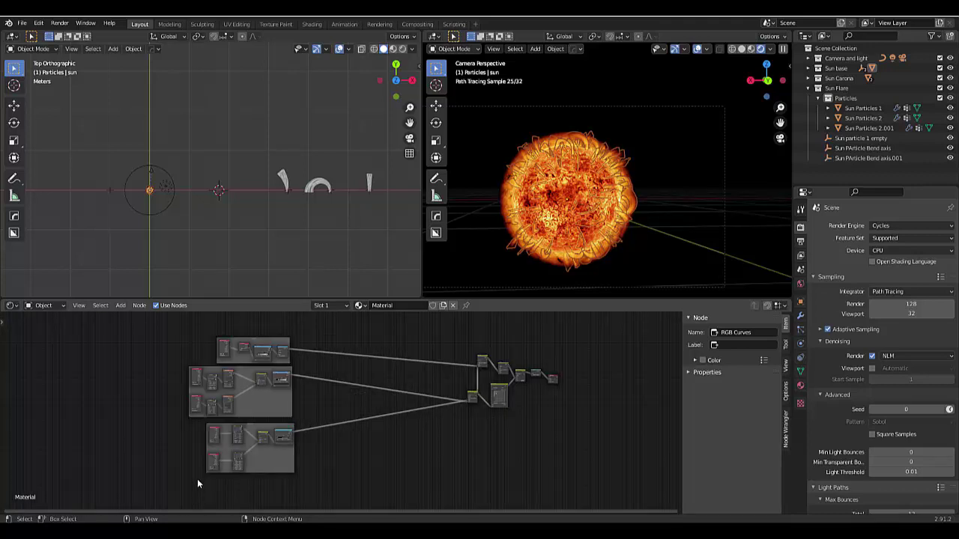
pyautogui.scroll(9, 197, 483)
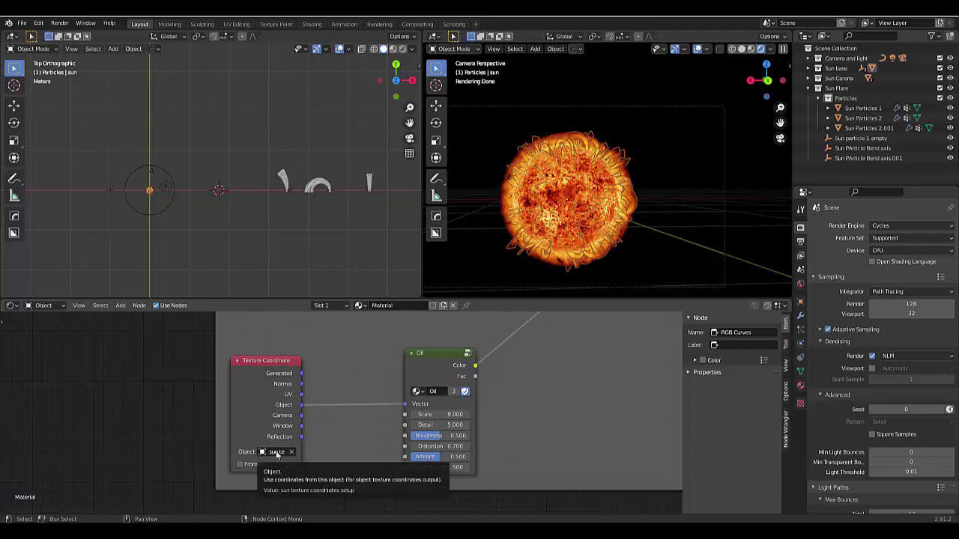
# - Inspect the transforms of the sun texture coordniates setup and sun texture coordinates control empties in the Sun base collection
pyautogui.click(810, 68)
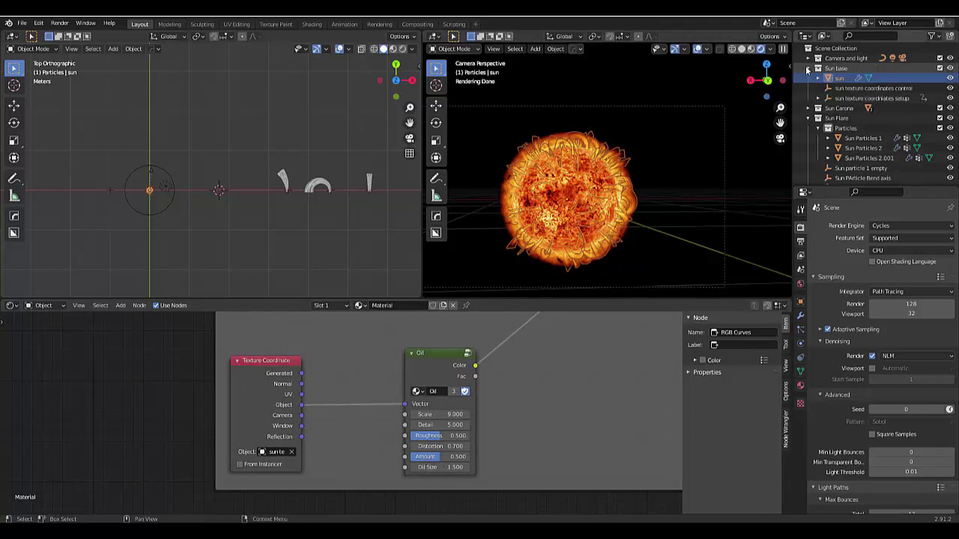
pyautogui.click(864, 98)
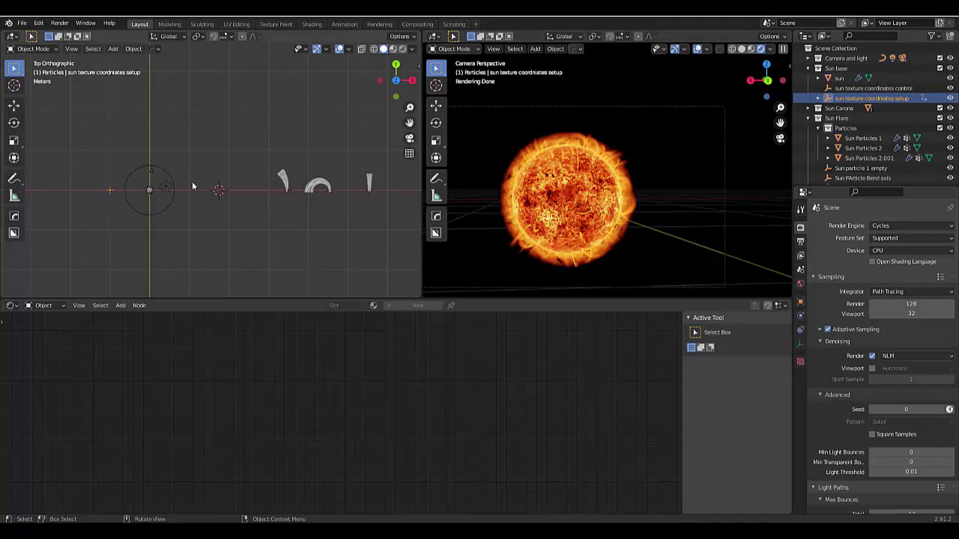
pyautogui.press('n')
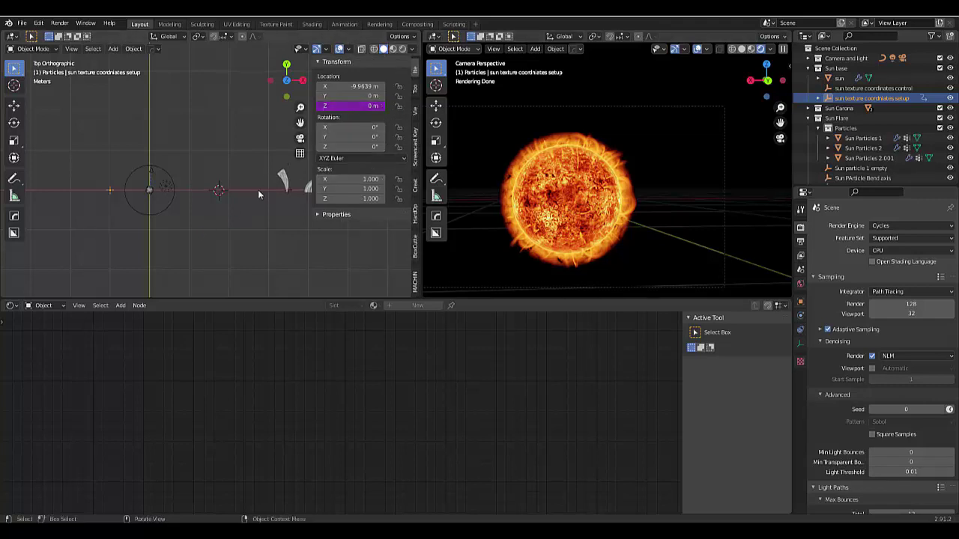
pyautogui.click(890, 89)
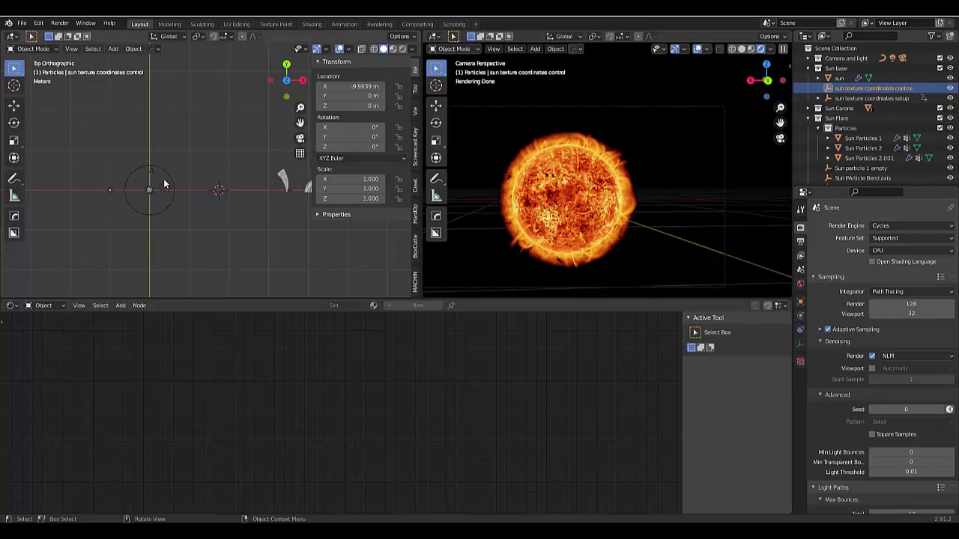
pyautogui.scroll(10, 163, 180)
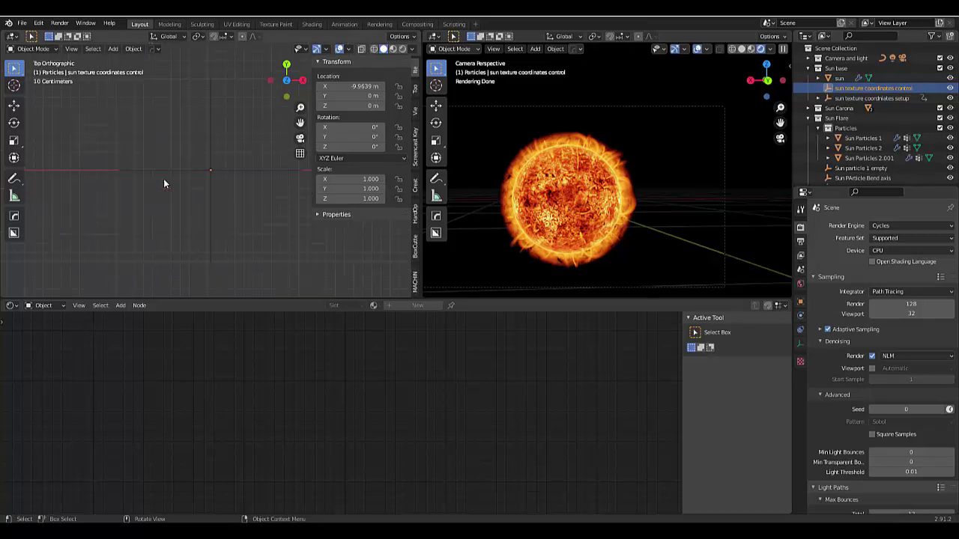
pyautogui.scroll(-2, 157, 217)
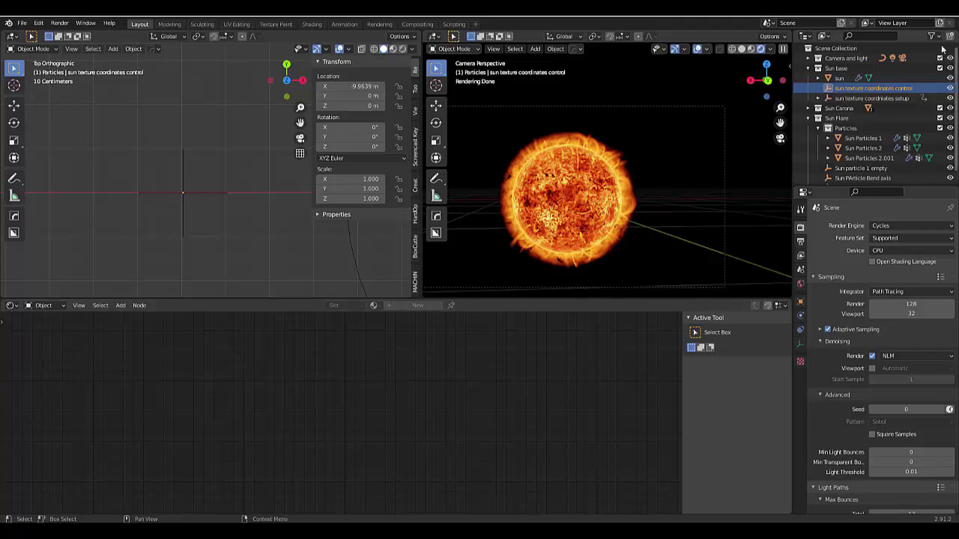
# - Examine the driver settings on the Z location of the sun texture coordniates setup empty
pyautogui.click(865, 98)
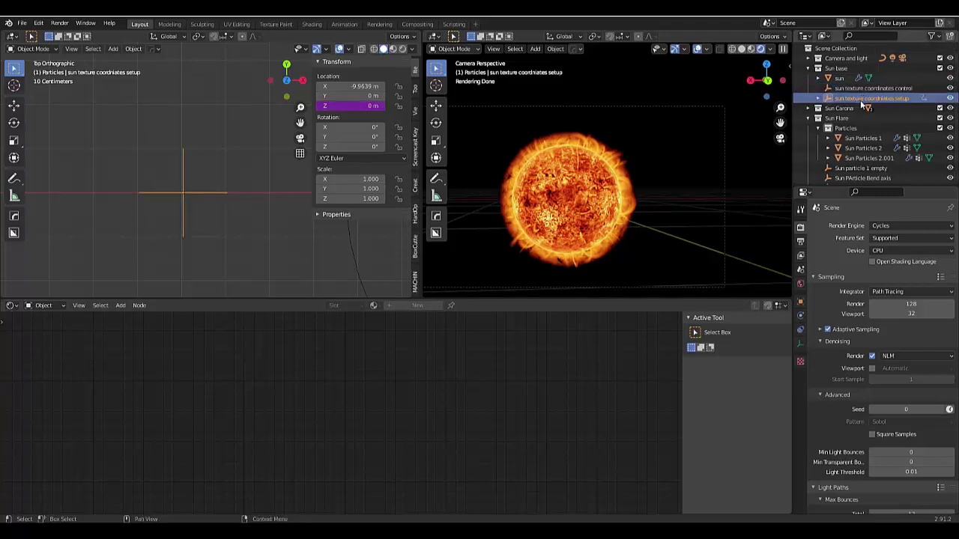
pyautogui.click(10, 305)
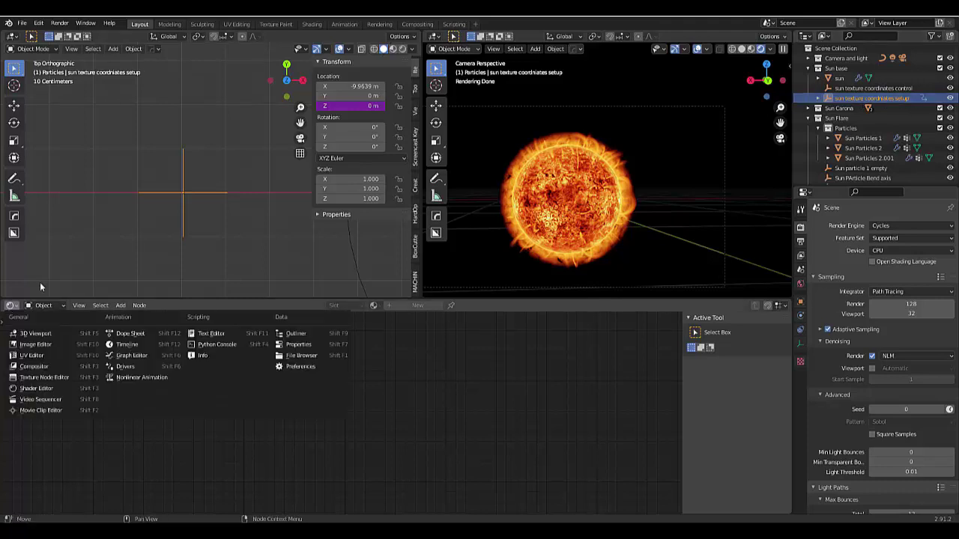
pyautogui.click(10, 305)
pyautogui.click(119, 365)
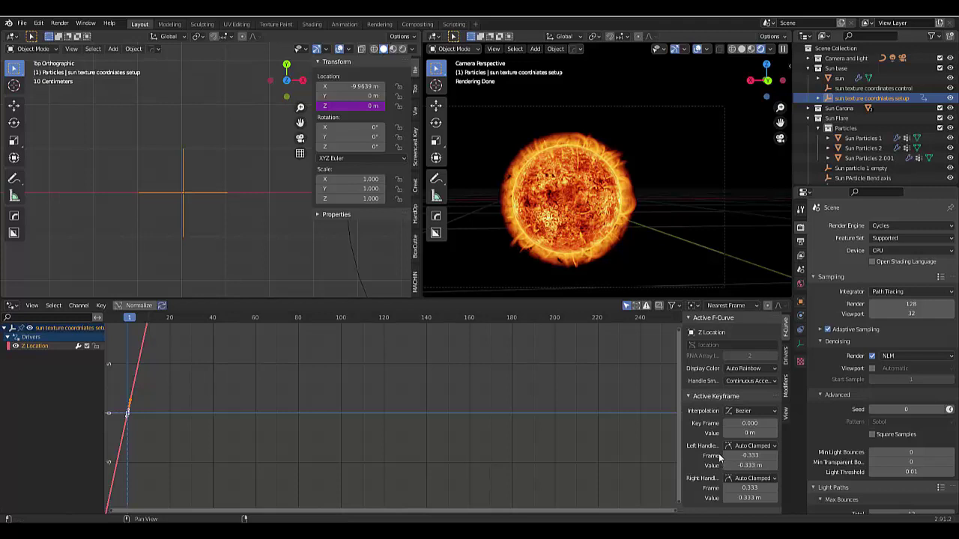
pyautogui.click(786, 359)
pyautogui.scroll(-2, 724, 444)
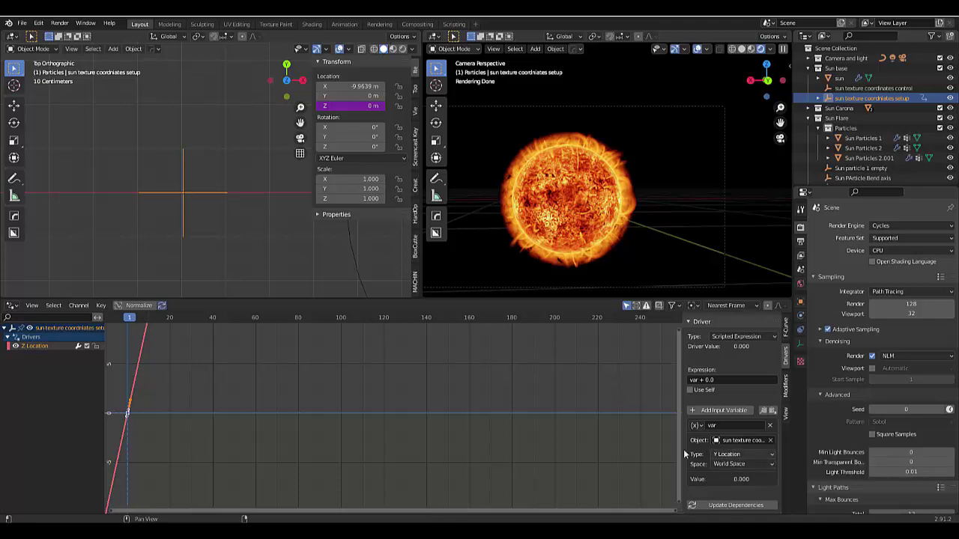
# - Show the timeline and insert a location keyframe for the sun texture coordinates control empty at frame 1, working from the right view
pyautogui.scroll(-5, 222, 267)
pyautogui.scroll(-2, 212, 249)
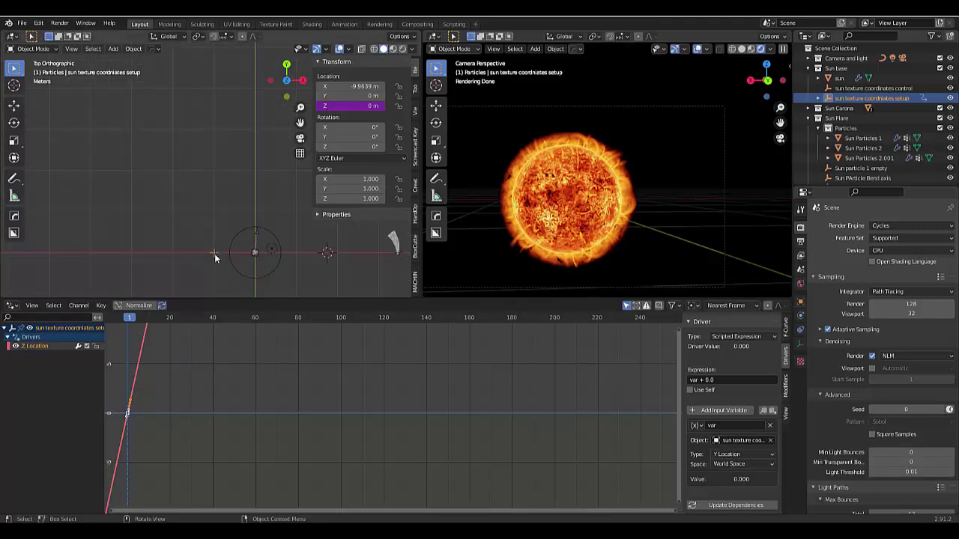
pyautogui.press('KP_3')
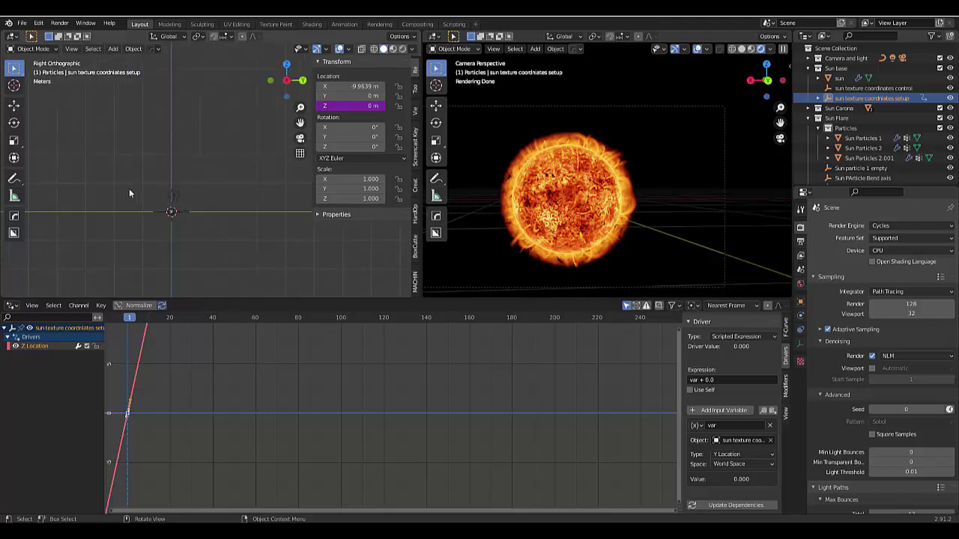
pyautogui.click(872, 89)
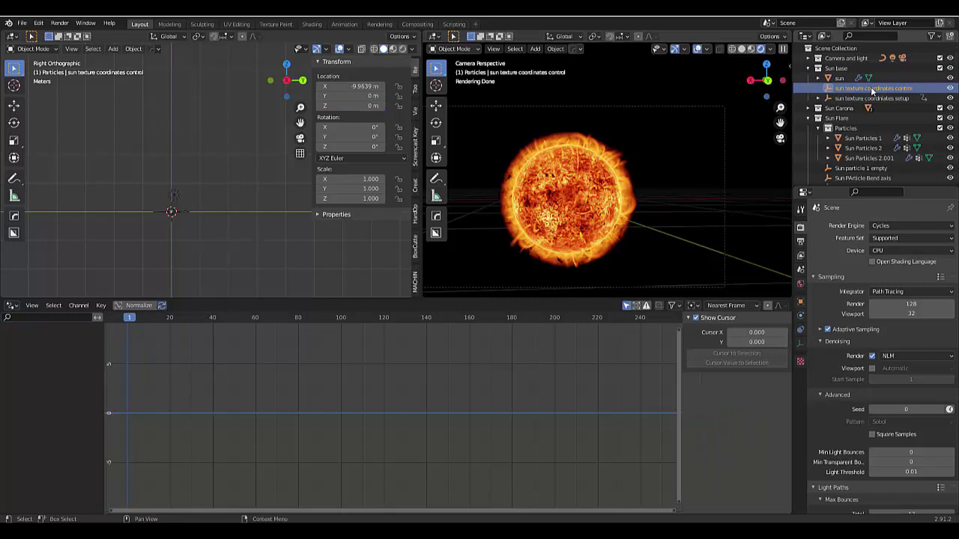
pyautogui.click(13, 306)
pyautogui.click(119, 344)
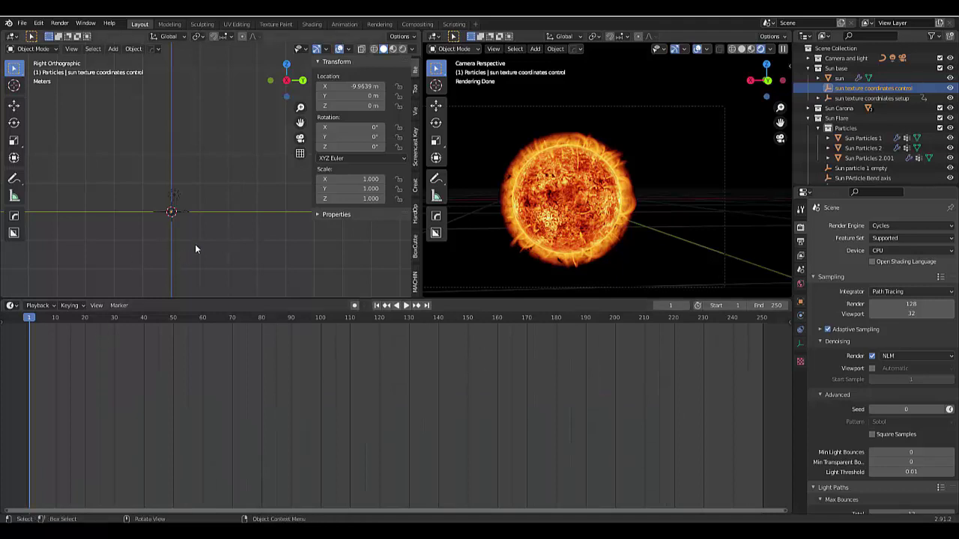
pyautogui.press('i')
pyautogui.click(173, 199)
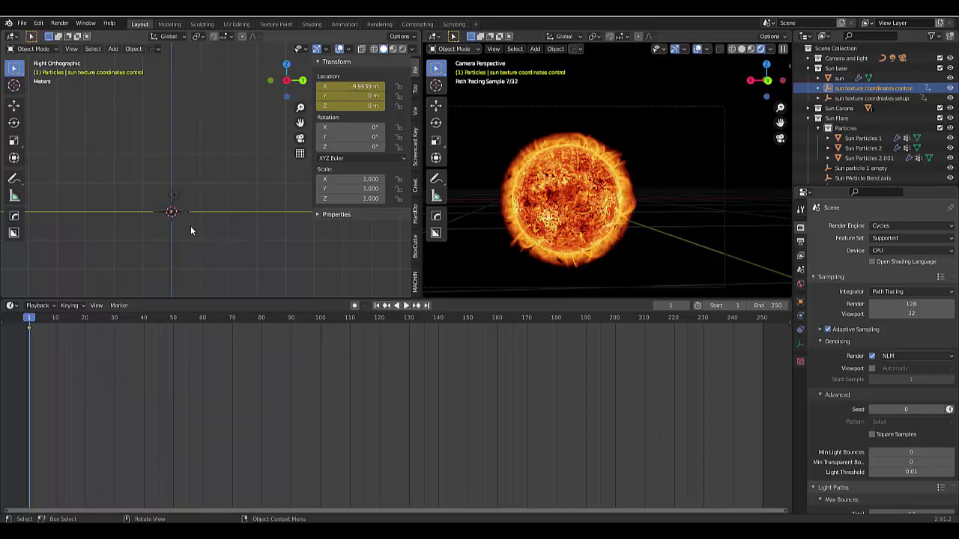
# - Set the animation's end frame to 120
pyautogui.click(758, 305)
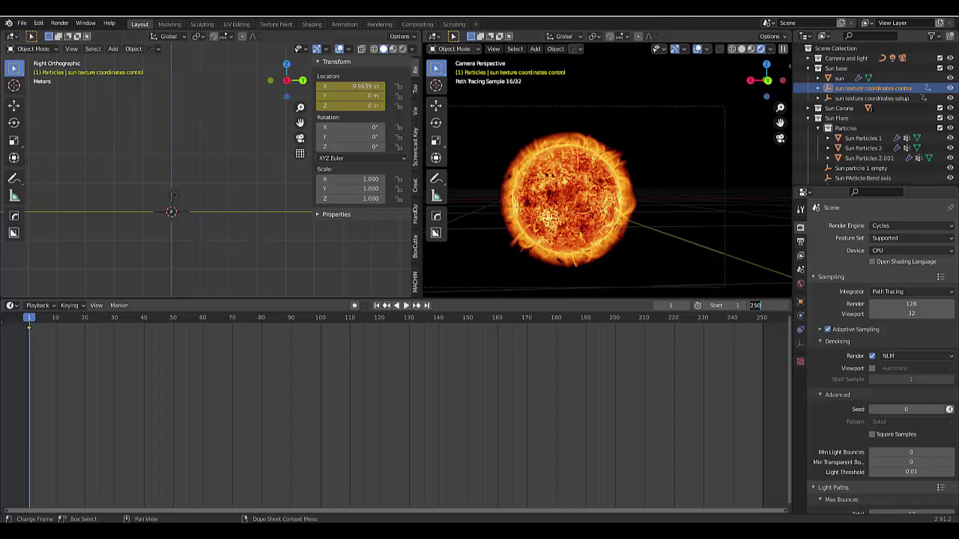
pyautogui.write('120')
pyautogui.press('Return')
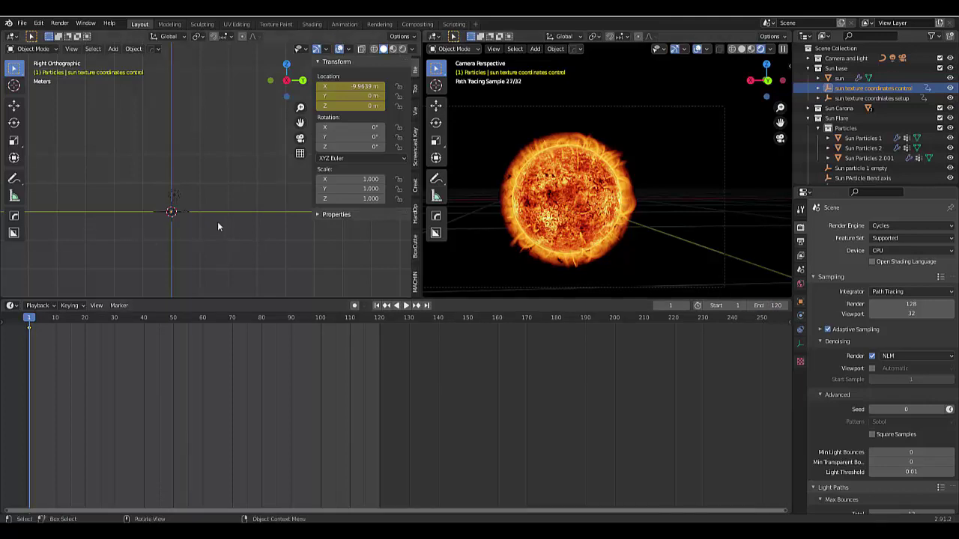
# - At frame 120, move the sun texture coordinates control empty 0.3 m along Y and insert a location keyframe
pyautogui.click(427, 306)
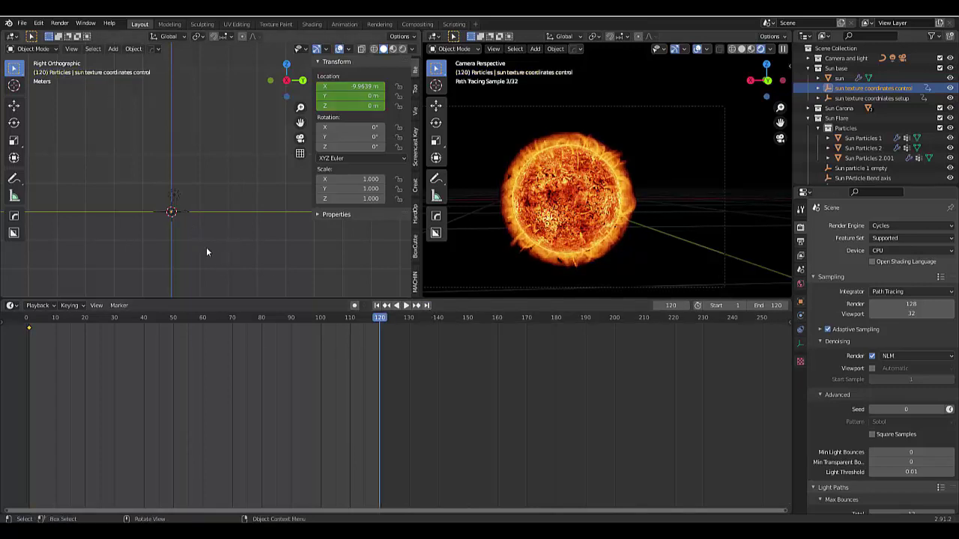
pyautogui.press('g')
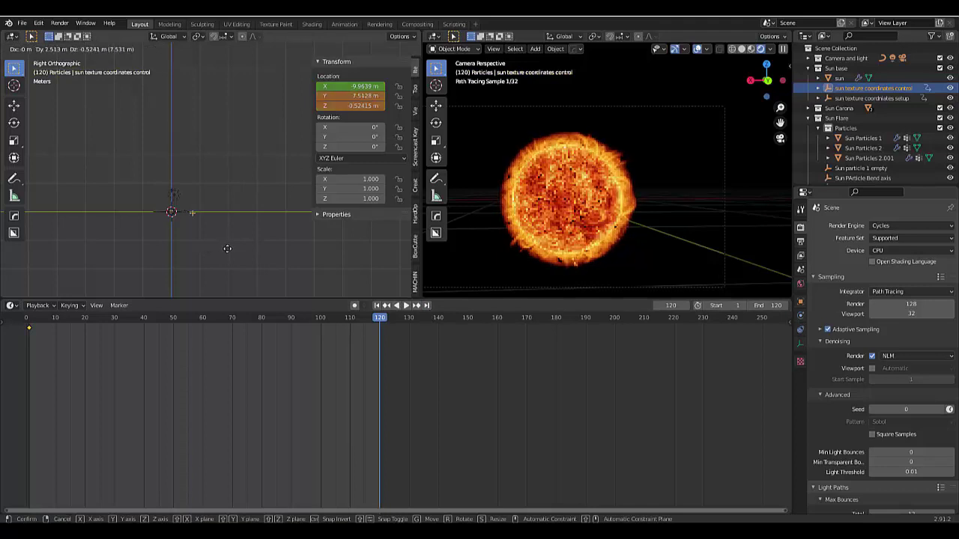
pyautogui.press('y')
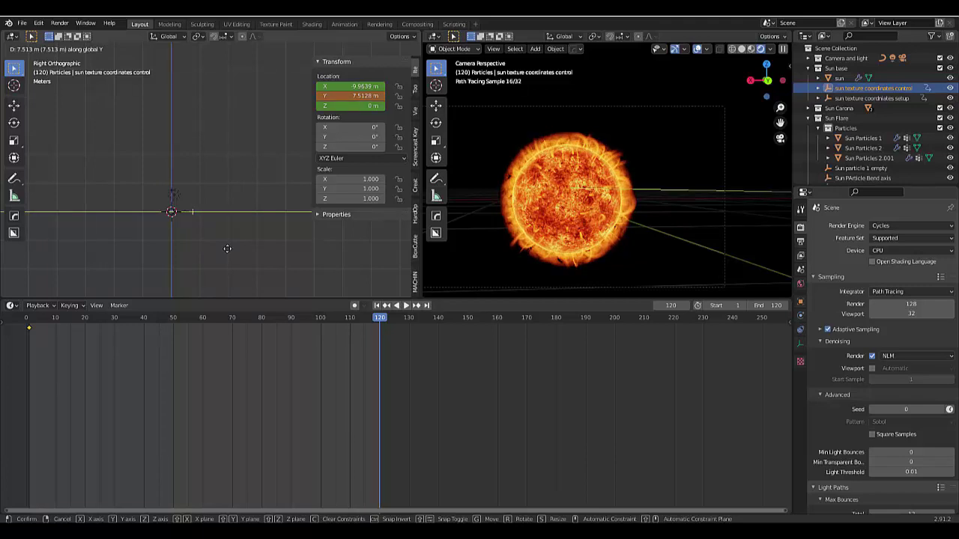
pyautogui.write('0')
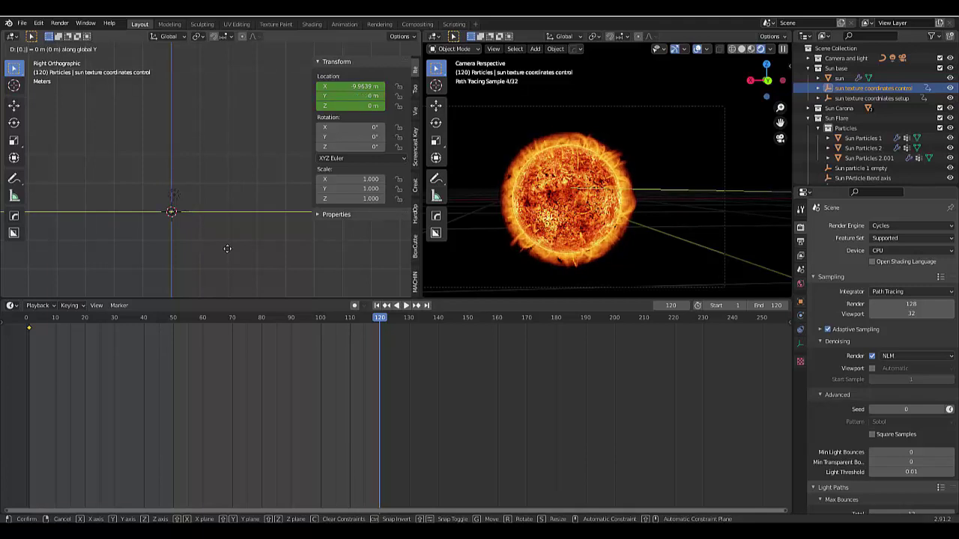
pyautogui.write('.3')
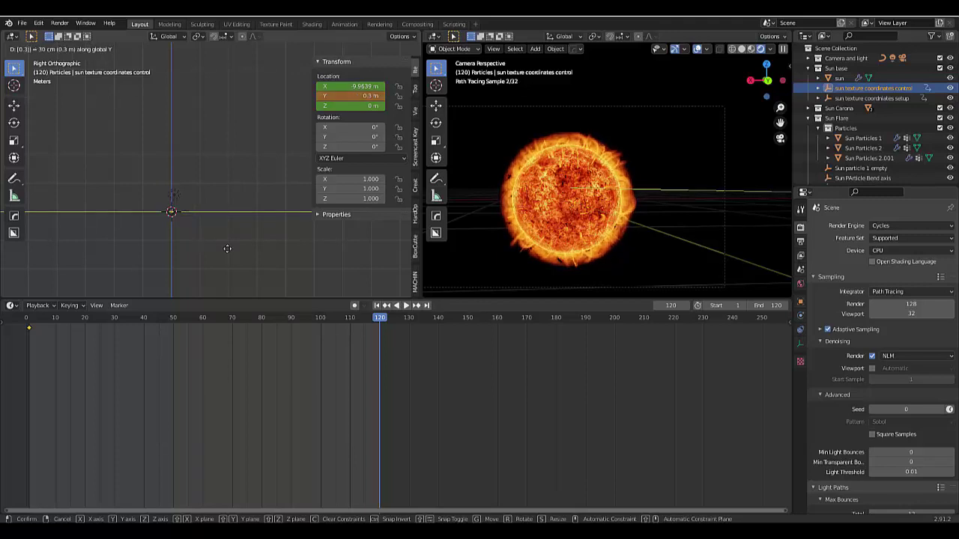
pyautogui.press('Return')
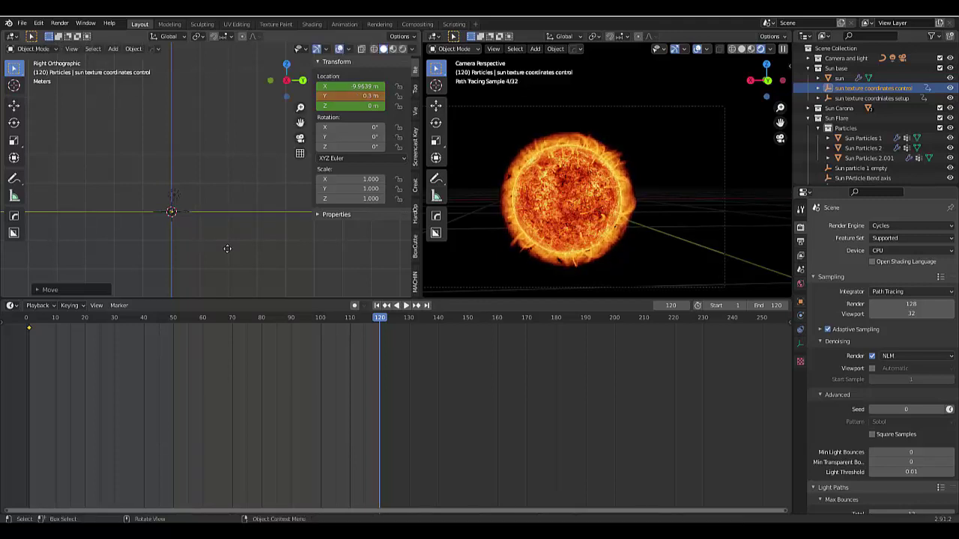
pyautogui.press('i')
pyautogui.click(227, 248)
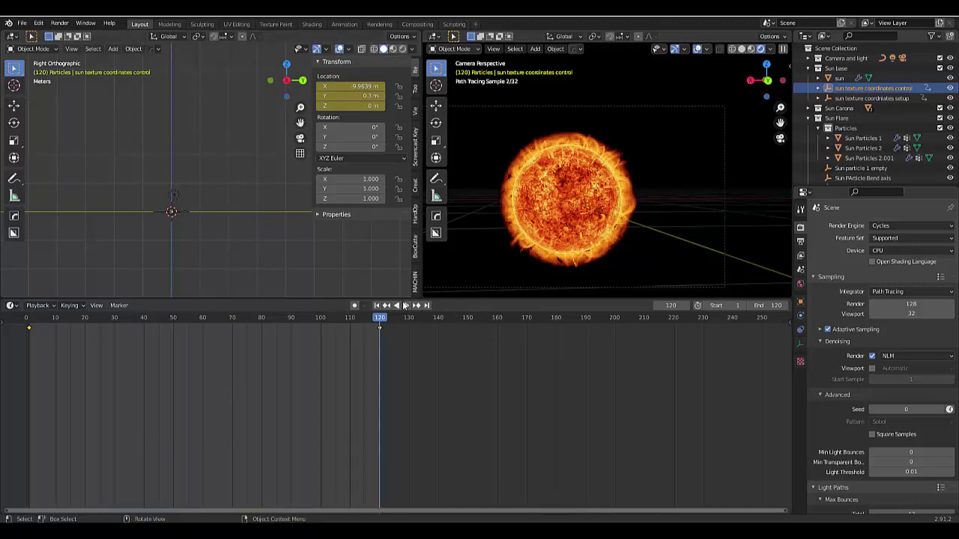
# - Play the animation from frame 1 while viewing the sun's surface texture up close in the rendered camera view
pyautogui.click(378, 306)
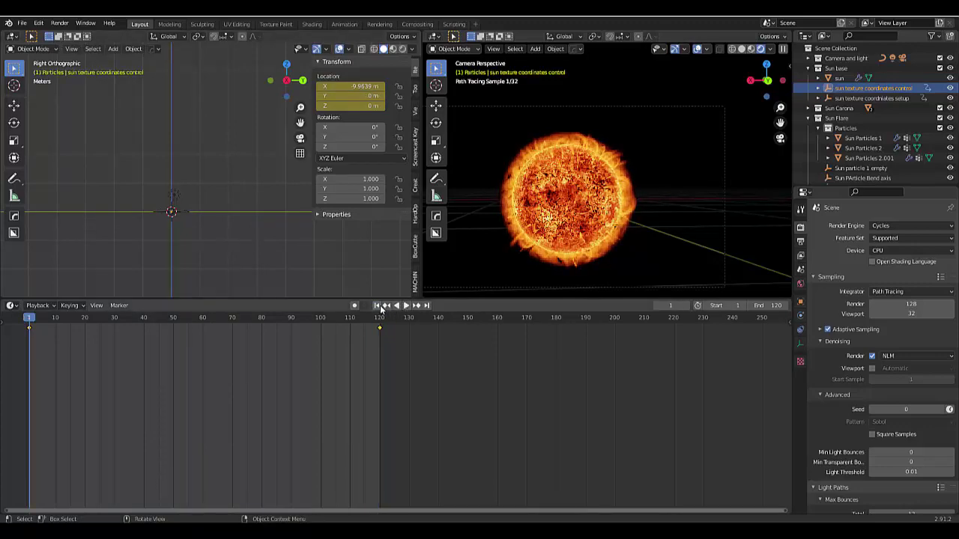
pyautogui.scroll(5, 529, 215)
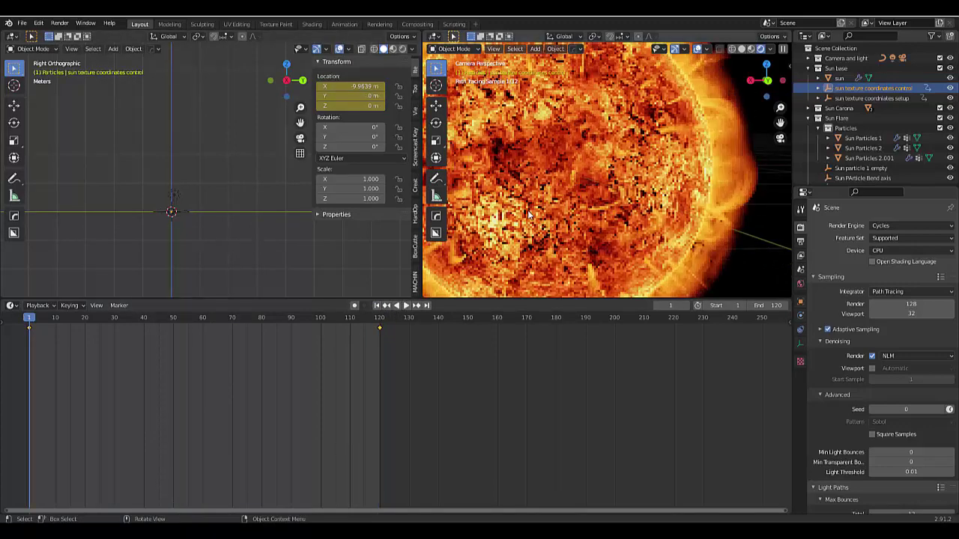
pyautogui.scroll(3, 529, 215)
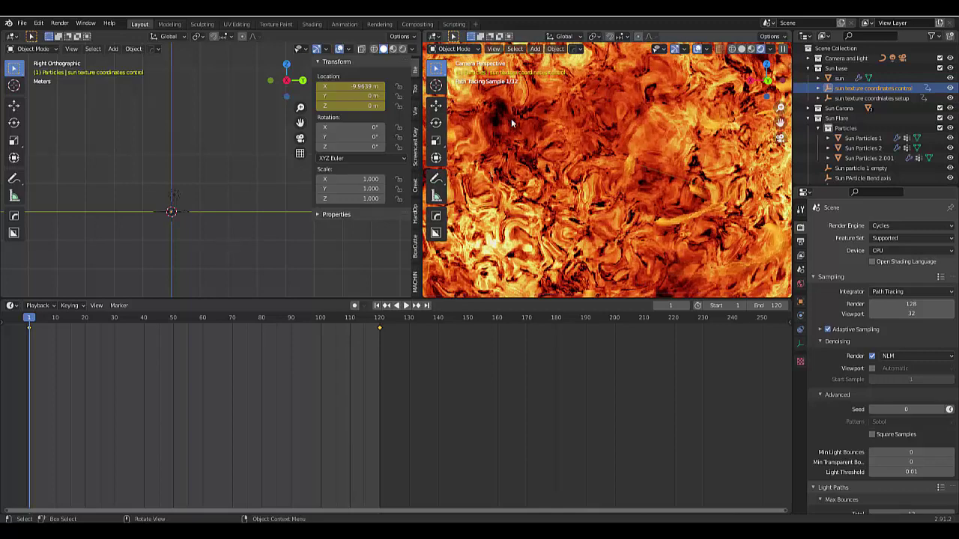
pyautogui.press('space')
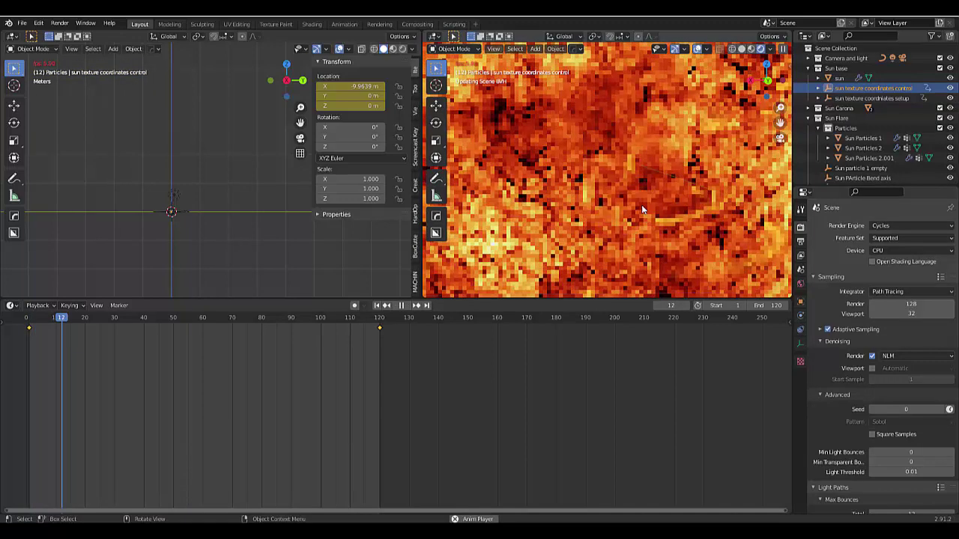
# - Preview the animation in a small render region on the sun's surface, restoring the full rendered view at frame 1
pyautogui.press('space')
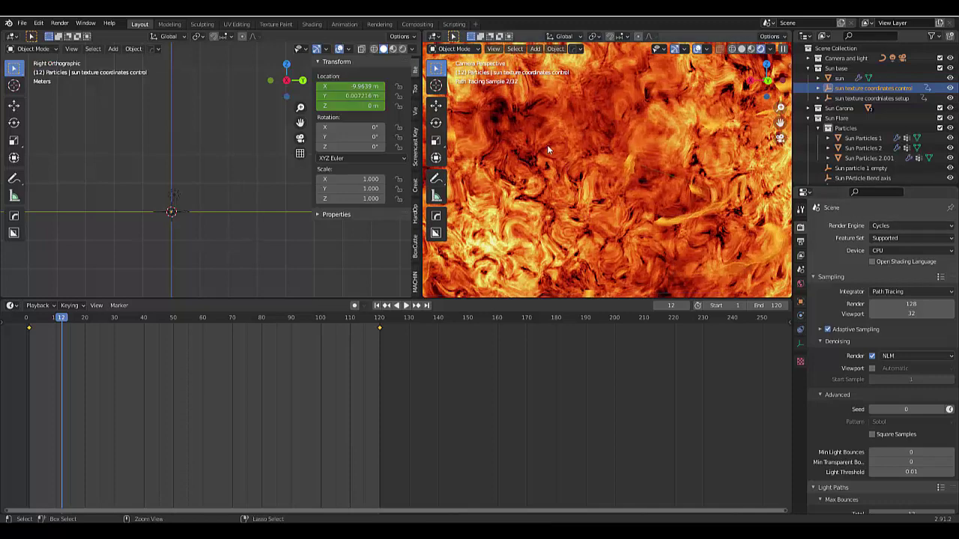
pyautogui.hotkey('ctrl', 'b')
pyautogui.moveTo(517, 131)
pyautogui.mouseDown()
pyautogui.moveTo(588, 199)
pyautogui.moveTo(600, 198)
pyautogui.mouseUp()
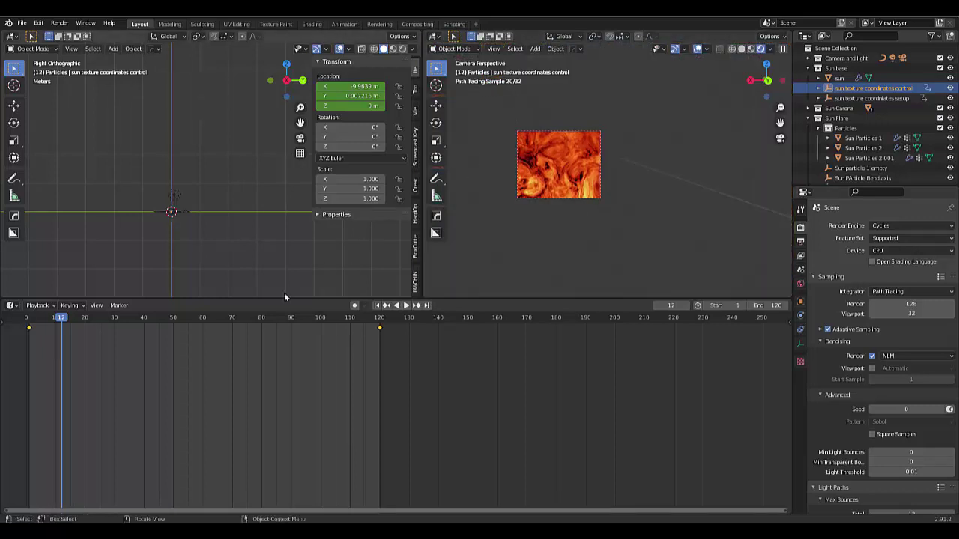
pyautogui.click(406, 305)
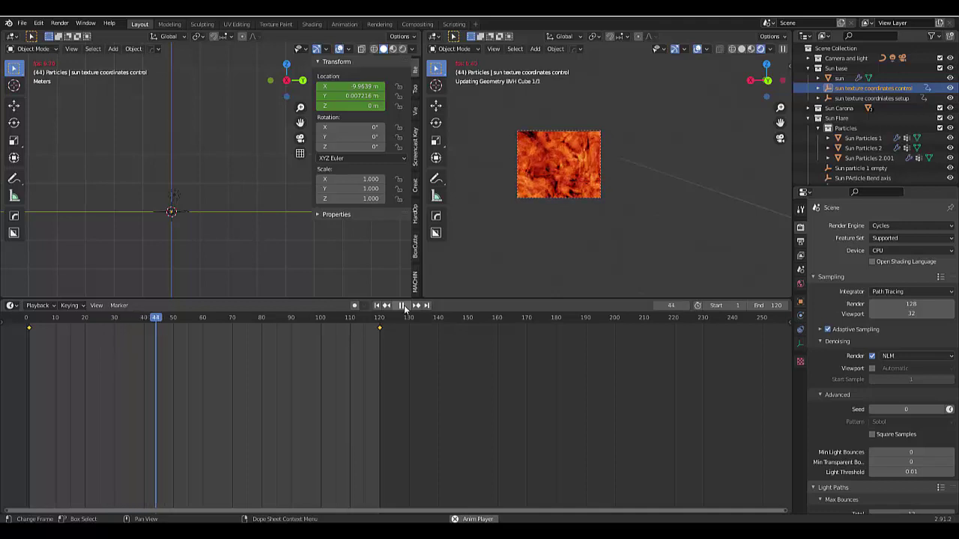
pyautogui.click(404, 306)
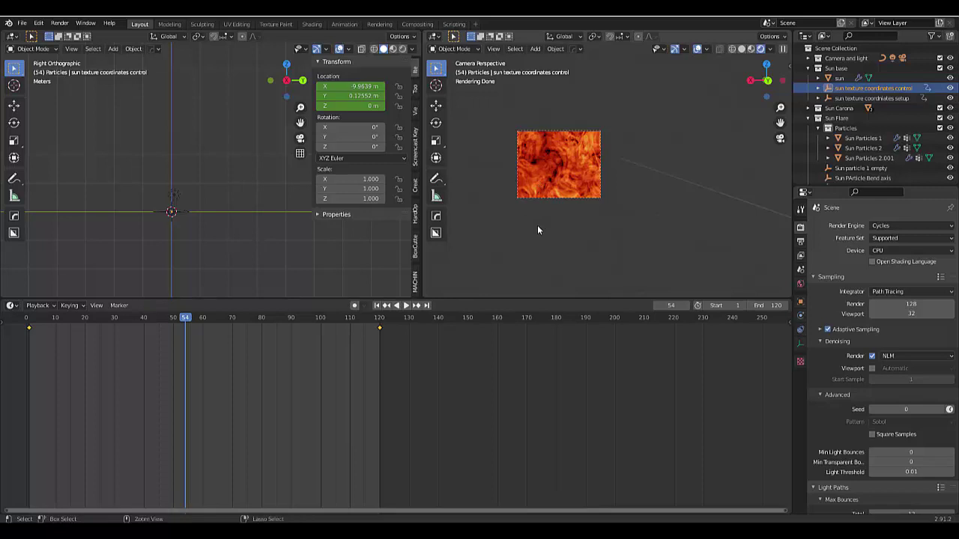
pyautogui.hotkey('ctrl', 'alt', 'b')
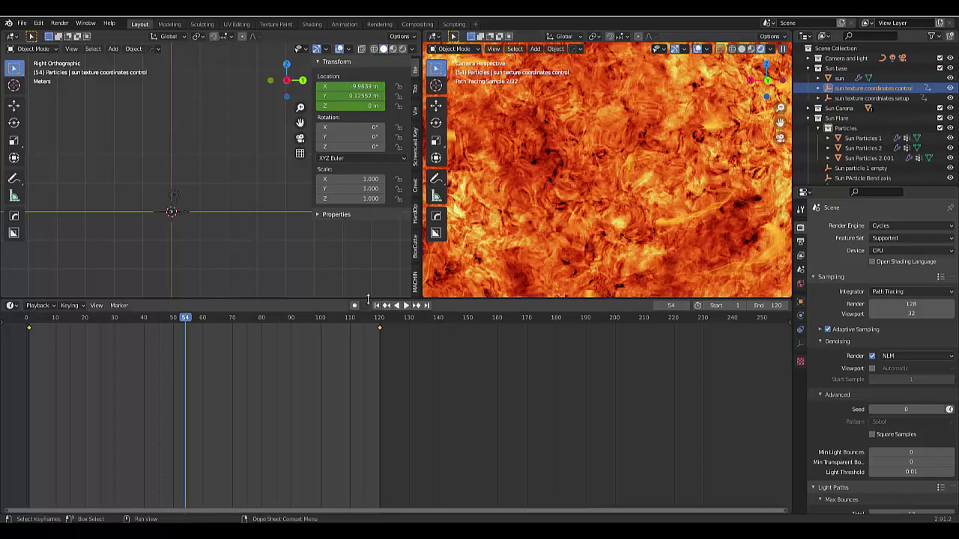
pyautogui.hotkey('shift', 'Left')
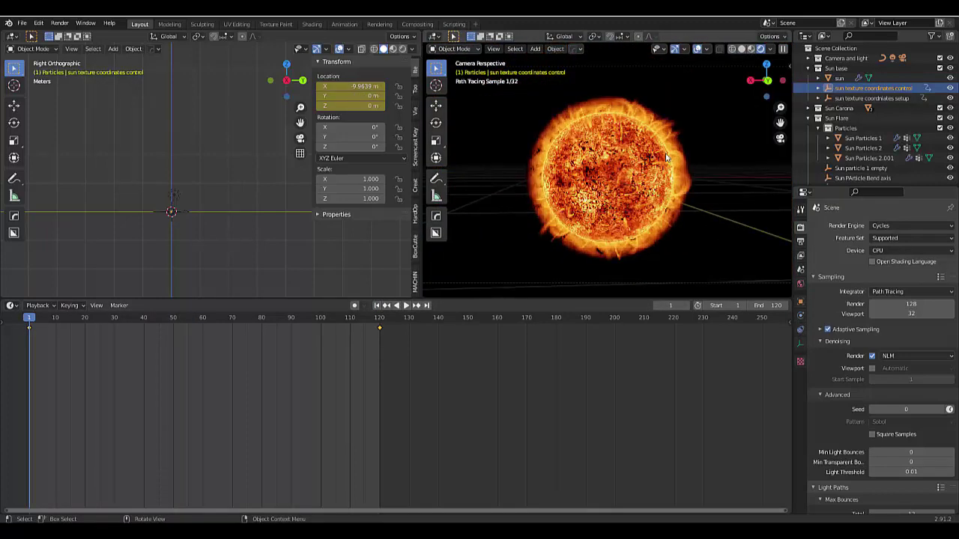
# - Select the sun and switch the timeline area to the Shader Editor
pyautogui.click(620, 165)
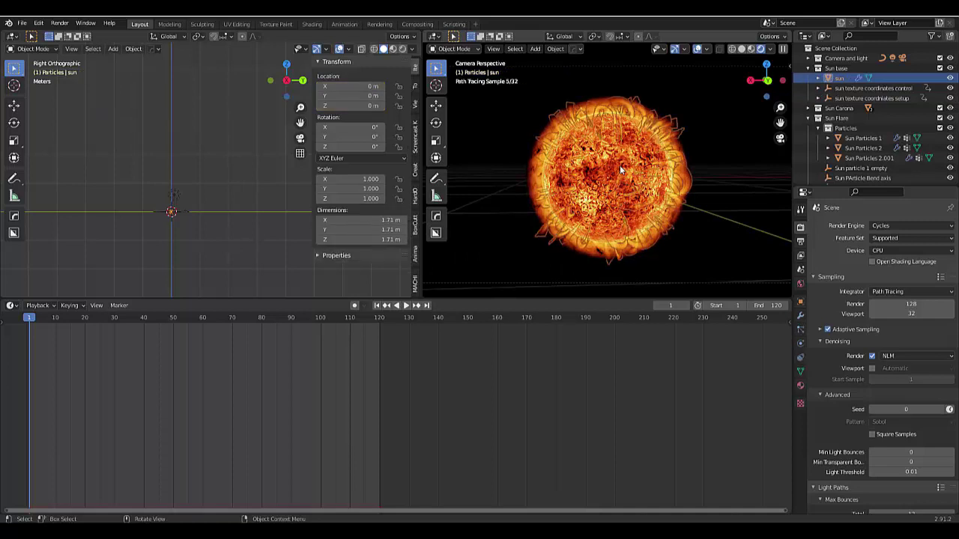
pyautogui.click(10, 305)
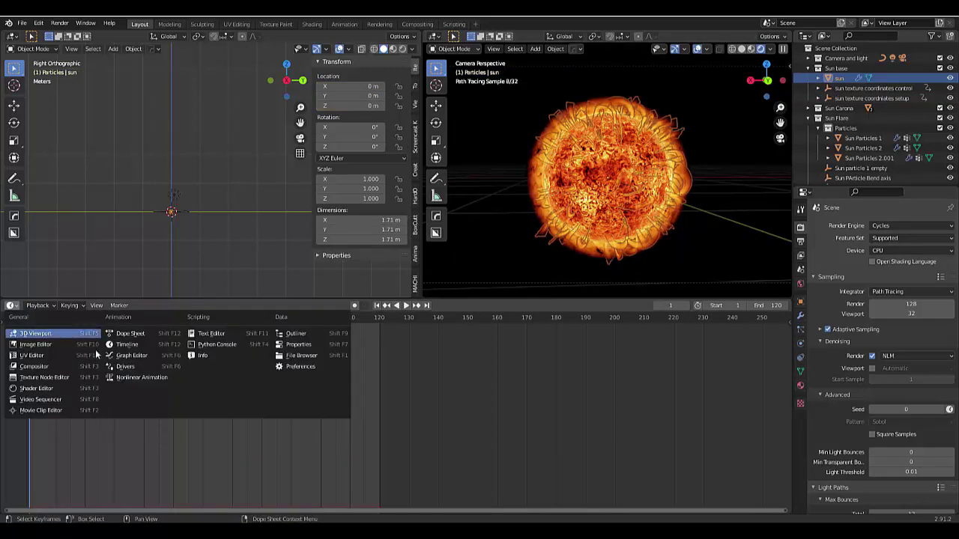
pyautogui.click(37, 388)
# - Examine the framed texture node groups of the sun's material and how they connect through to the material output
pyautogui.scroll(-3, 284, 442)
pyautogui.scroll(-4, 285, 442)
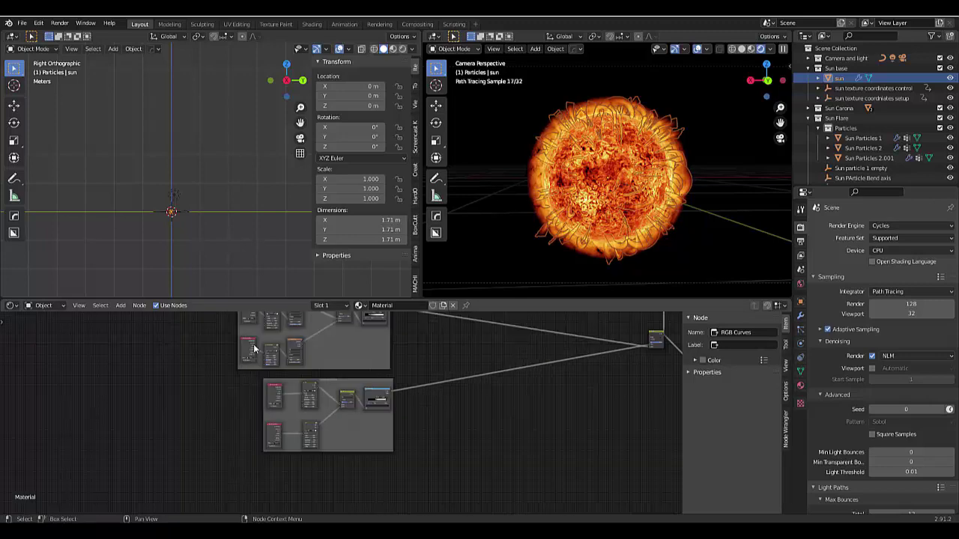
pyautogui.scroll(5, 253, 348)
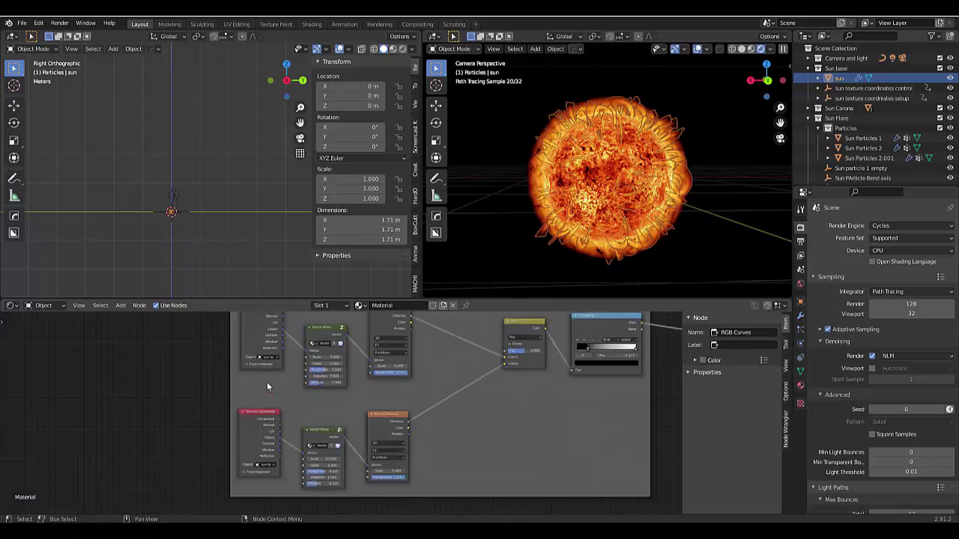
pyautogui.scroll(-5, 267, 387)
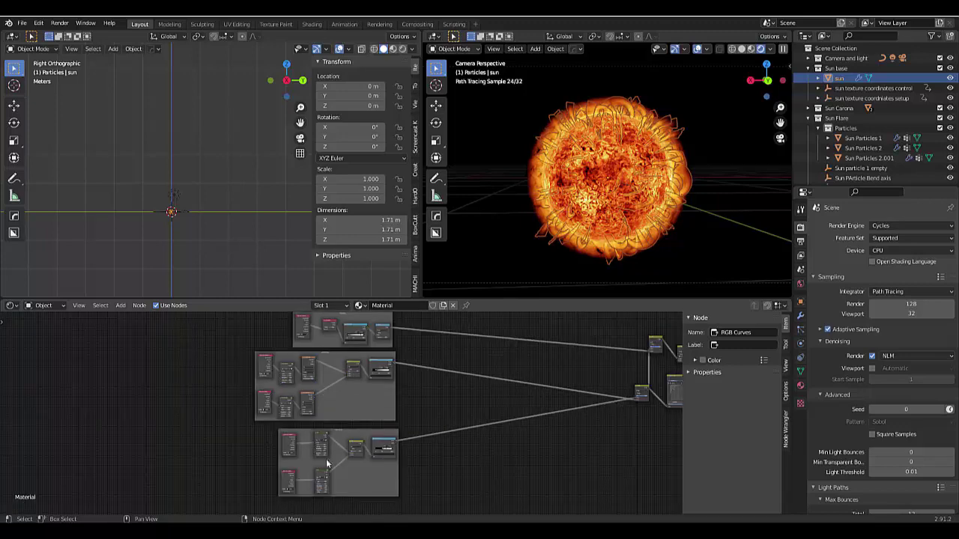
pyautogui.scroll(-3, 616, 374)
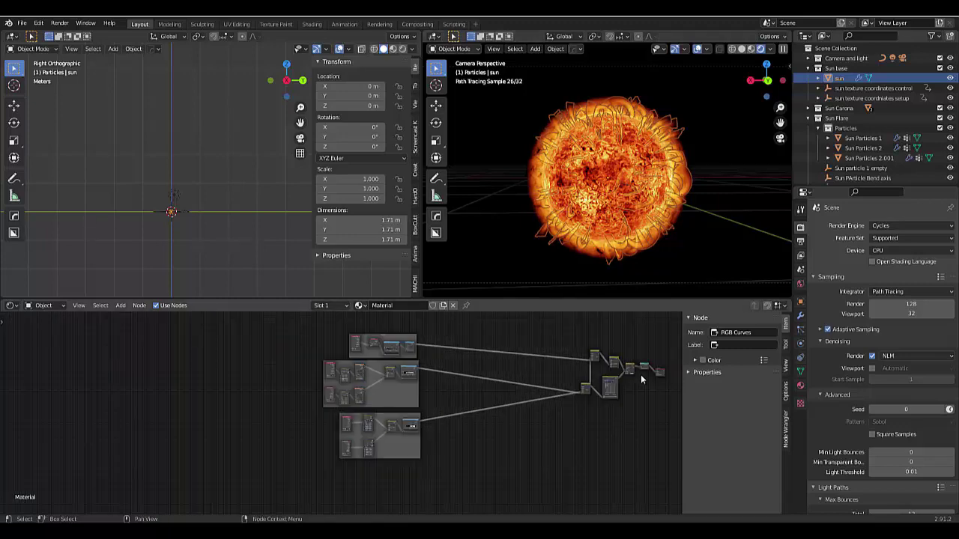
pyautogui.scroll(6, 571, 428)
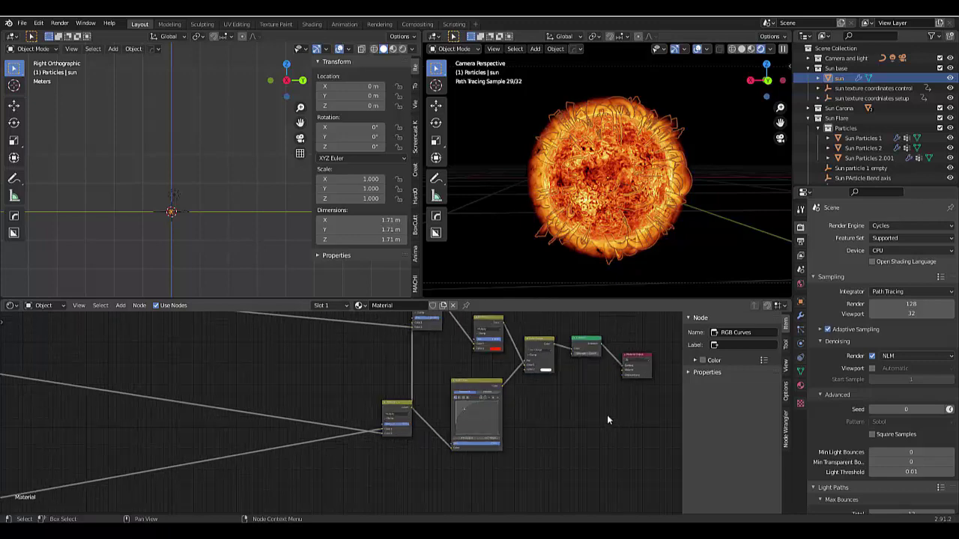
pyautogui.scroll(-3, 606, 420)
pyautogui.scroll(-3, 283, 442)
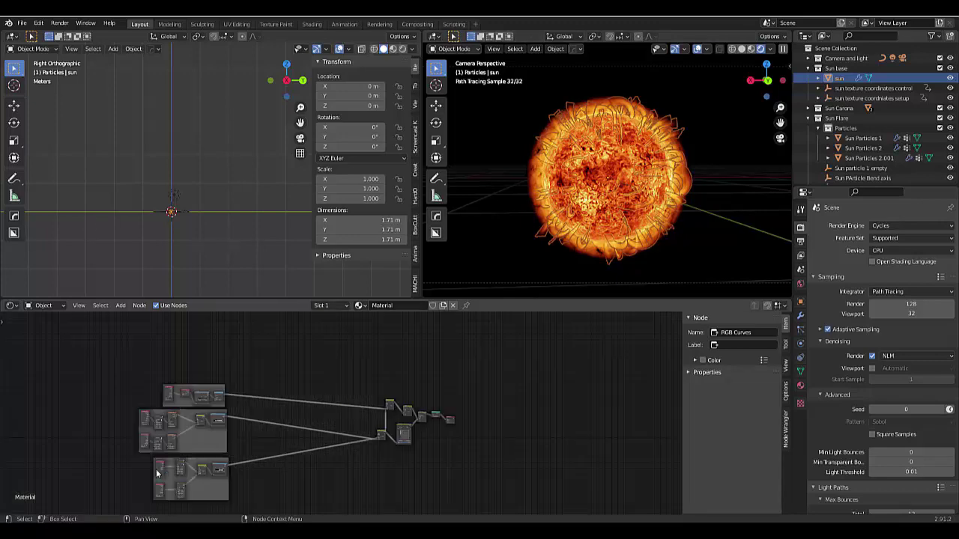
pyautogui.scroll(2, 265, 450)
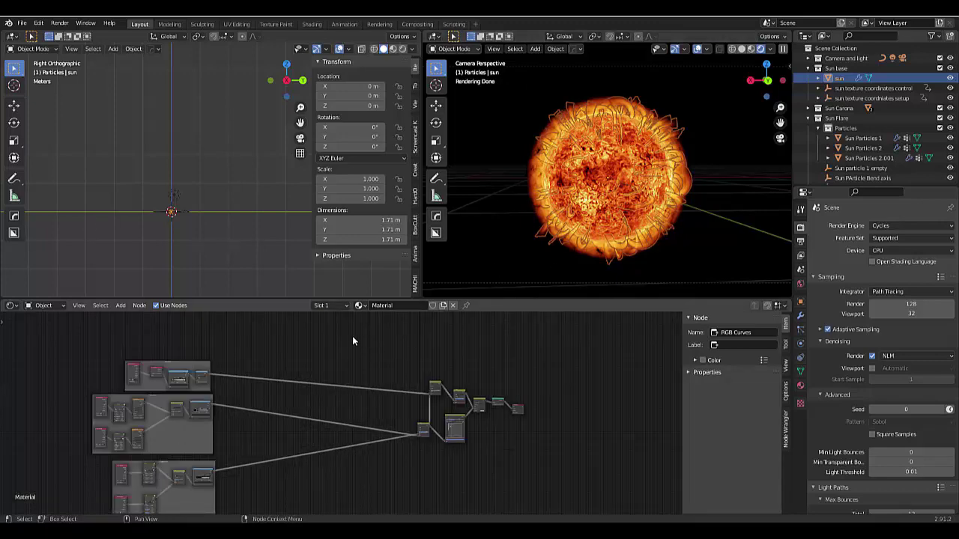
# - In the Crown object's material, set the Value node beside Texture Coordinate to 0 and keyframe it at frame 1
pyautogui.click(536, 180)
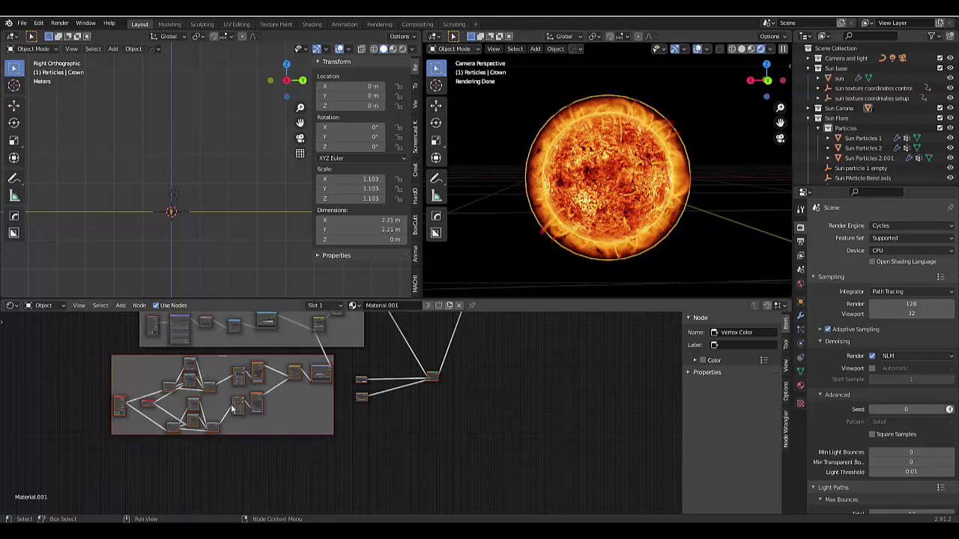
pyautogui.scroll(8, 166, 402)
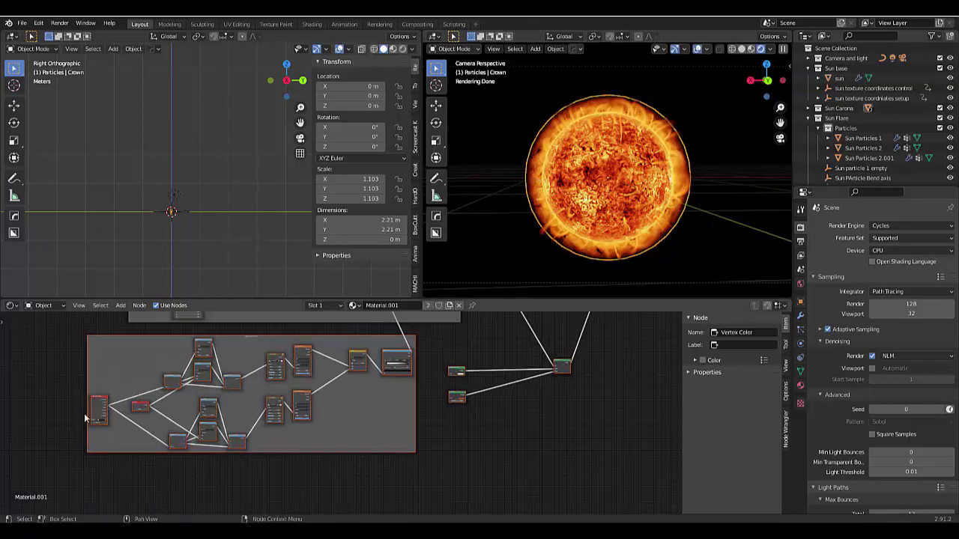
pyautogui.scroll(4, 241, 398)
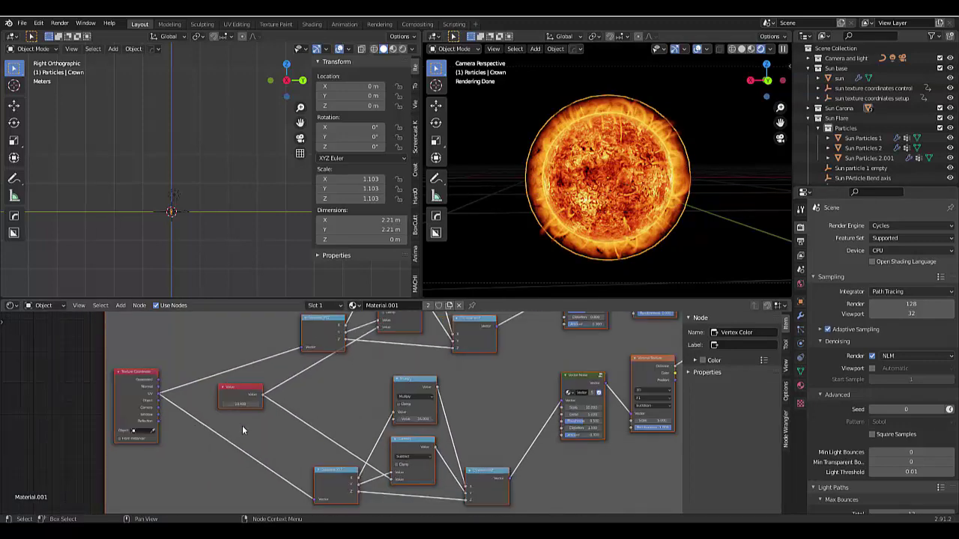
pyautogui.click(245, 389)
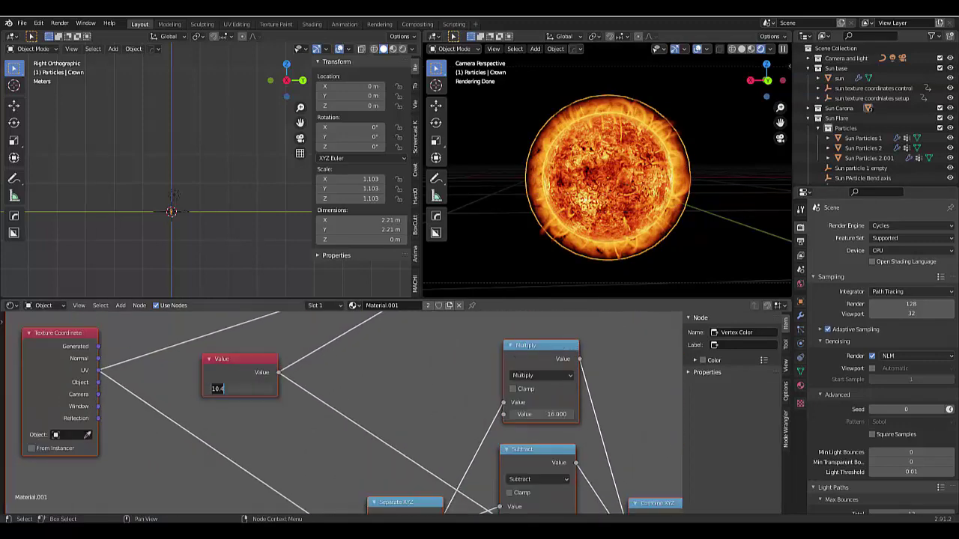
pyautogui.write('0')
pyautogui.press('Return')
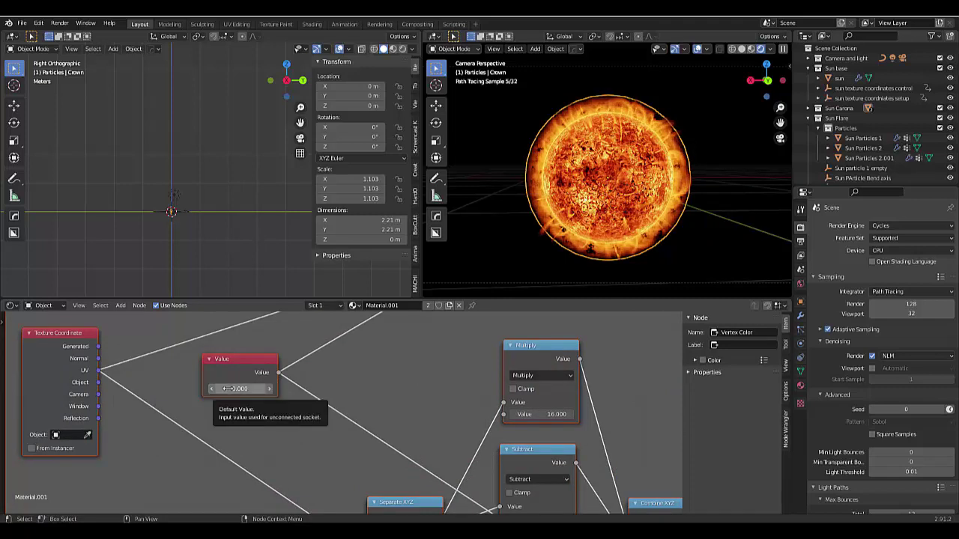
pyautogui.press('i')
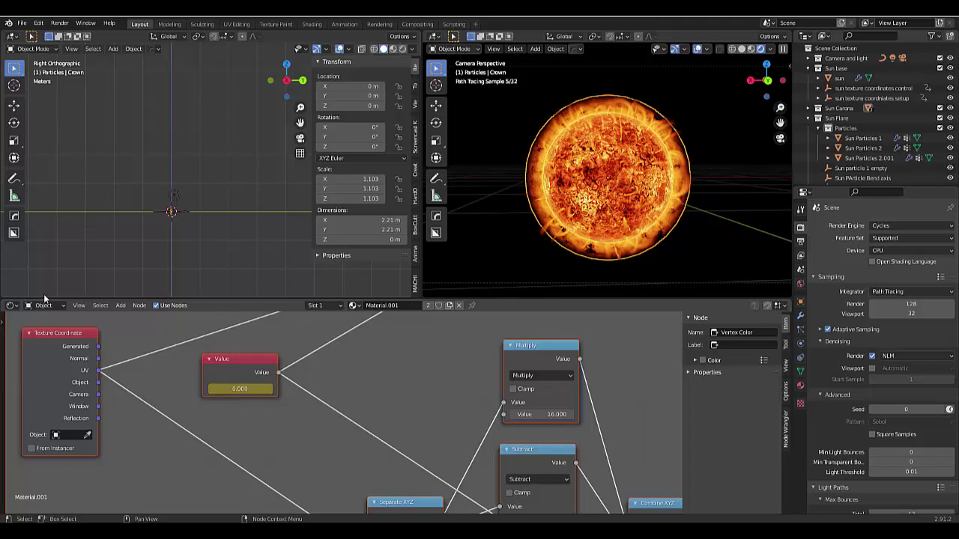
# - Replace the right-view viewport with a timeline, and at frame 120 set the crown material's Value node to 2.5 and keyframe it
pyautogui.click(13, 37)
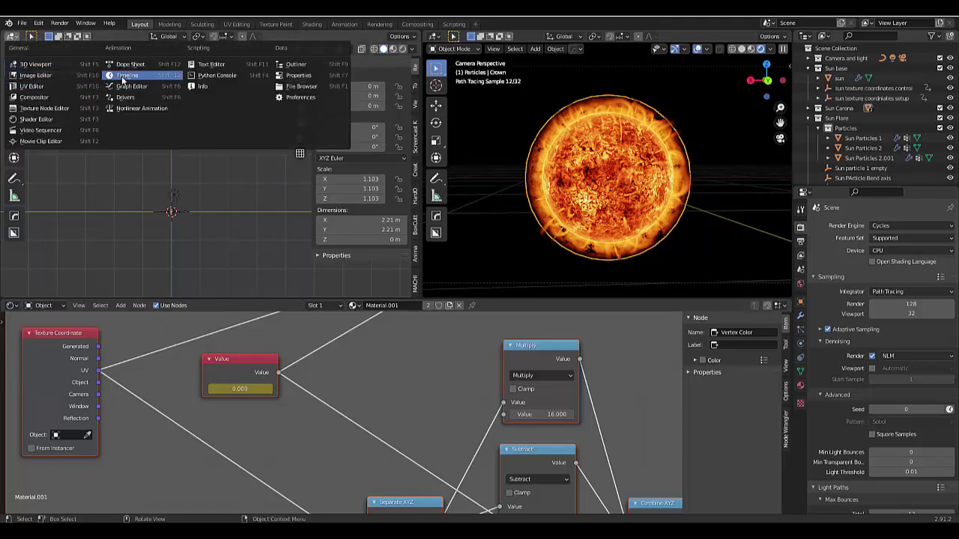
pyautogui.click(125, 76)
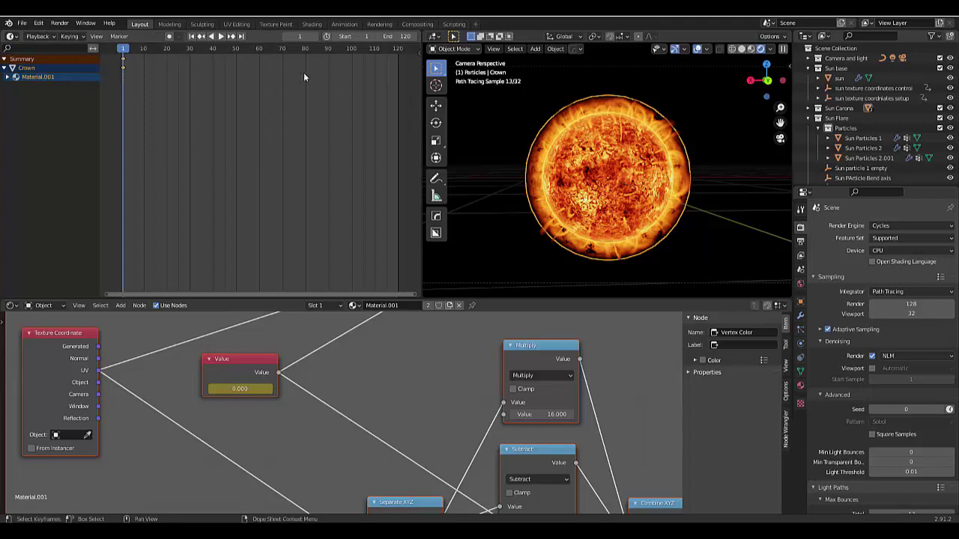
pyautogui.click(242, 36)
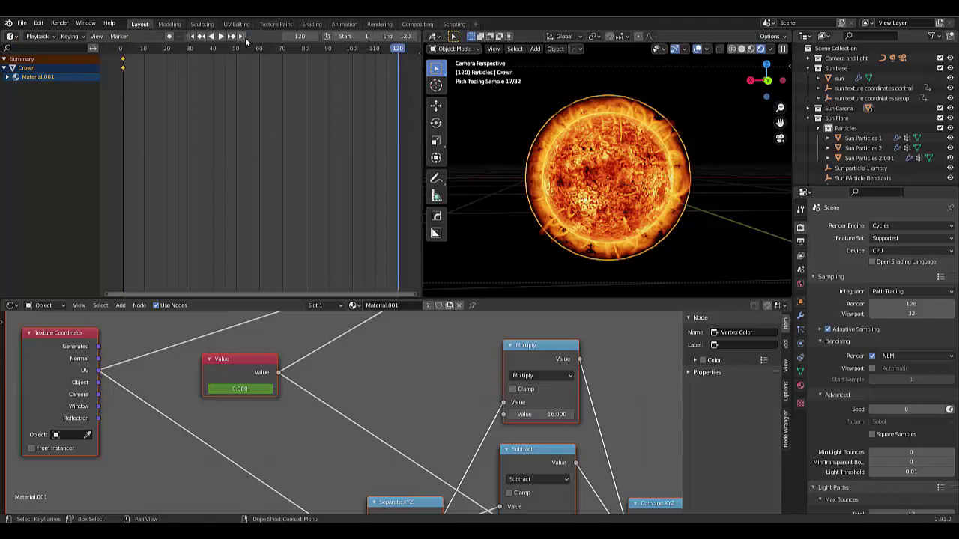
pyautogui.click(243, 389)
pyautogui.write('0.02.5')
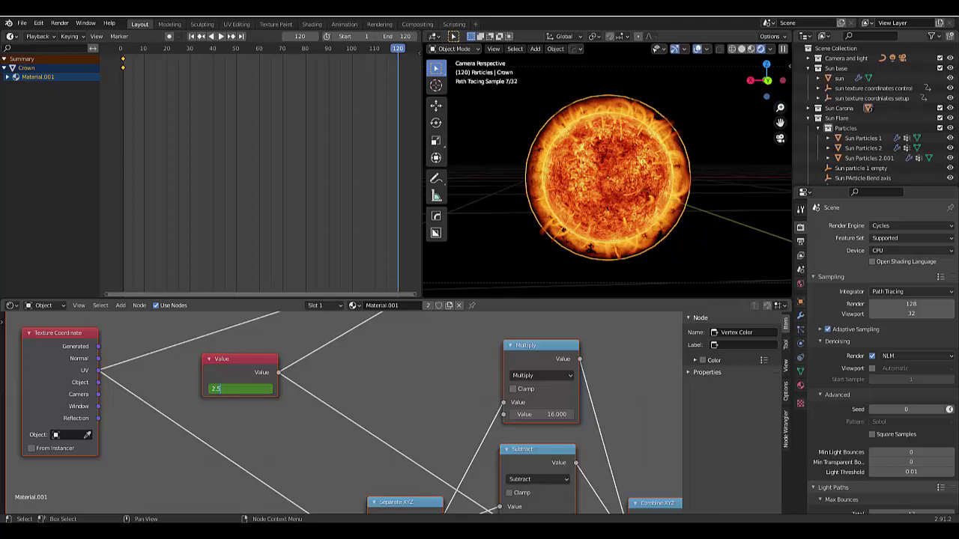
pyautogui.press('Return')
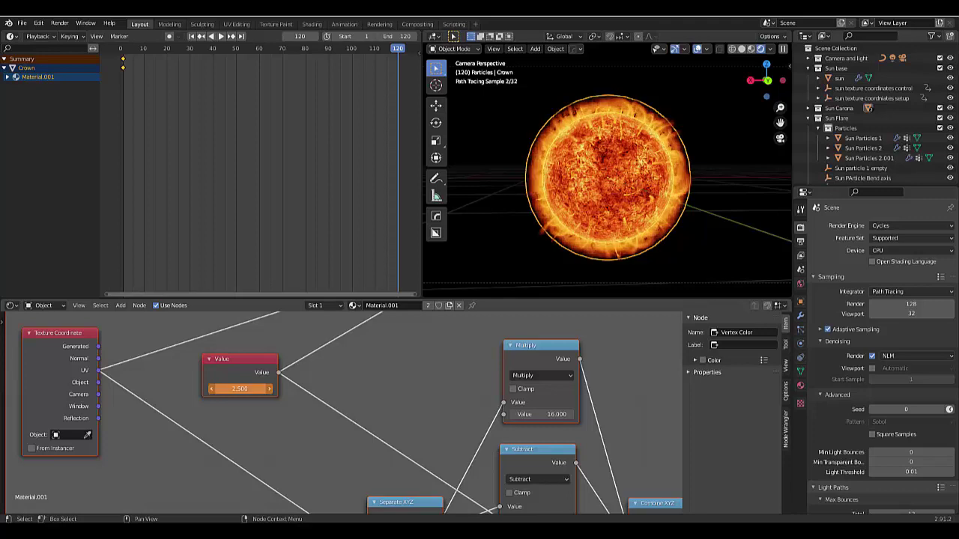
pyautogui.press('i')
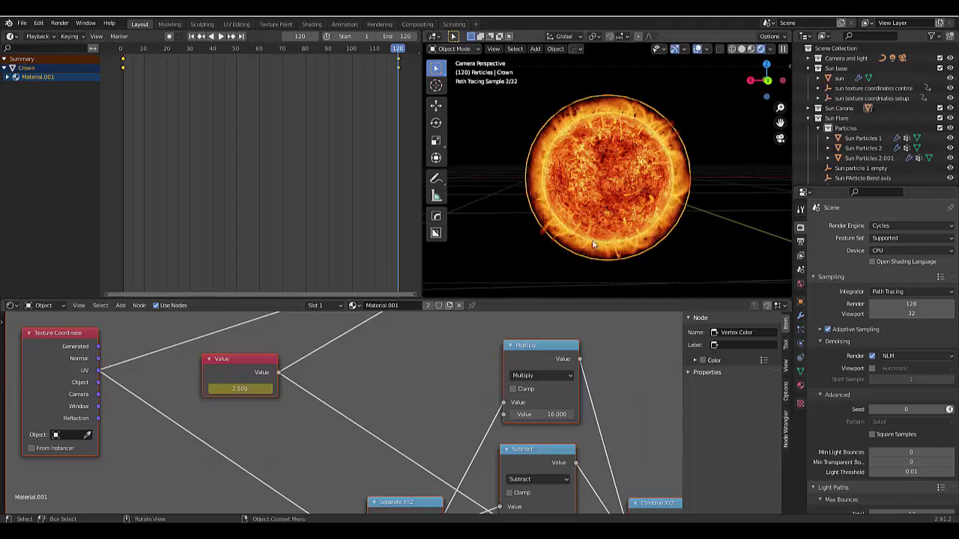
# - Preview the crown's animation in a small render region on the sun's edge, restoring the full rendered view at frame 1
pyautogui.scroll(6, 479, 218)
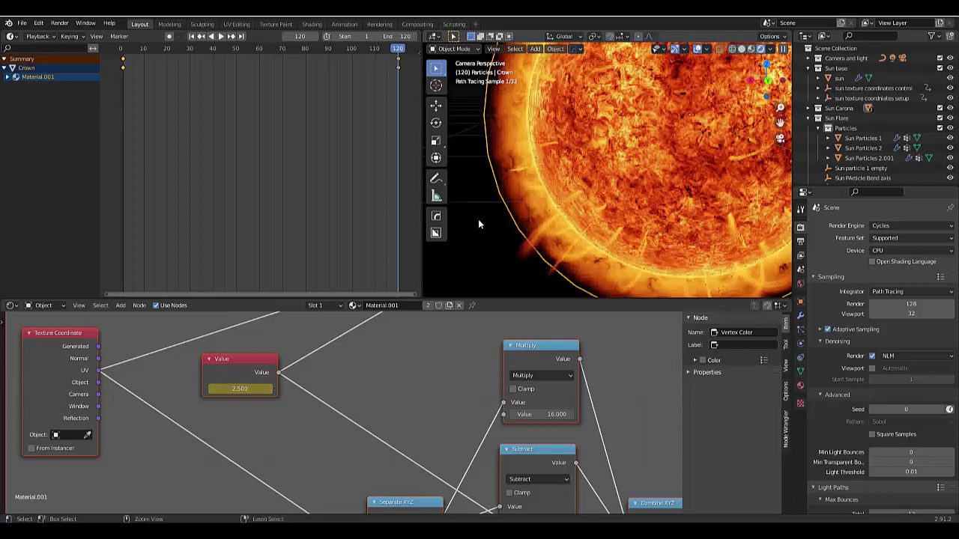
pyautogui.hotkey('shift', 'b')
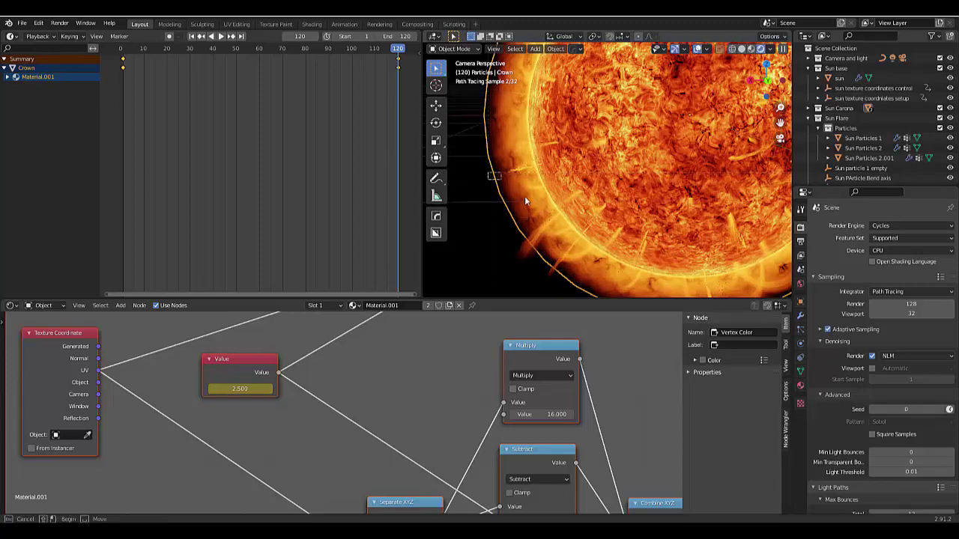
pyautogui.moveTo(488, 173); pyautogui.dragTo(551, 224)
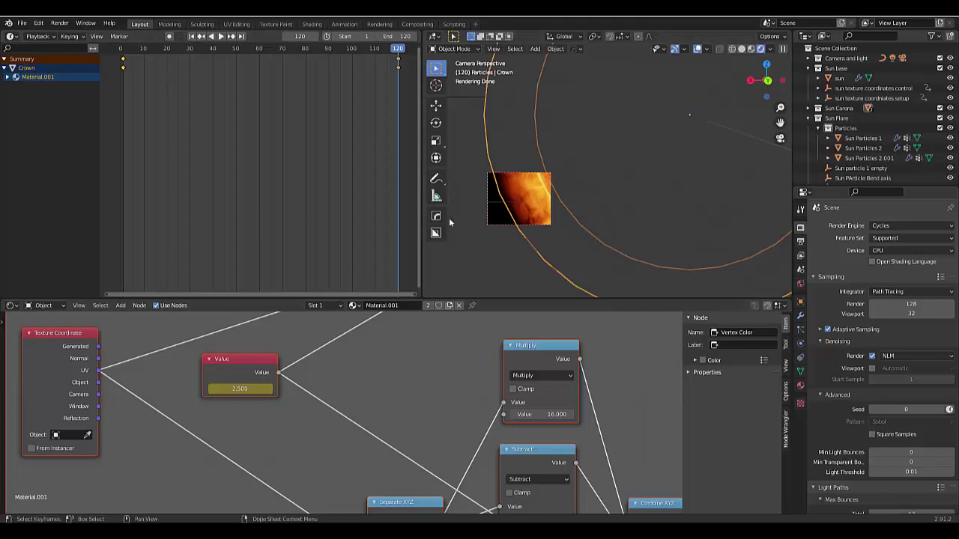
pyautogui.press('space')
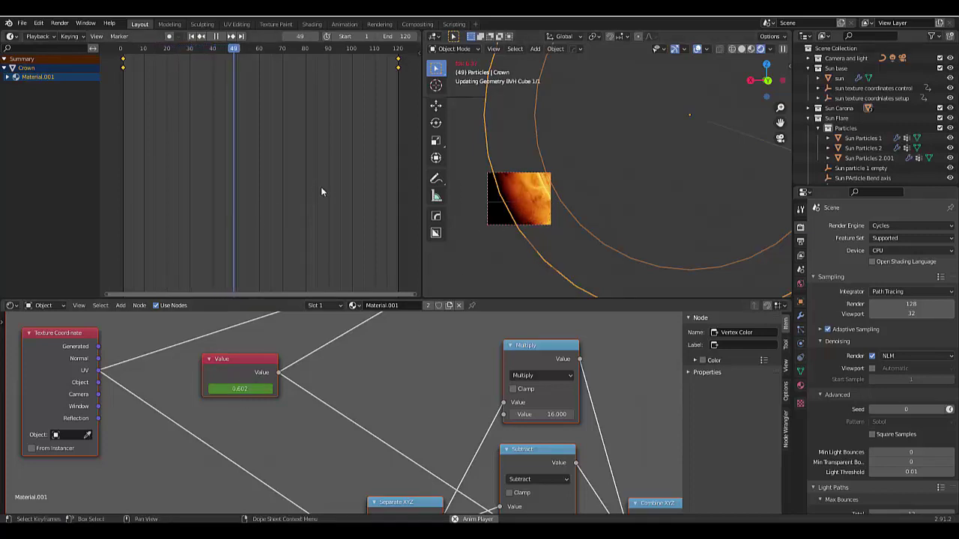
pyautogui.press('space')
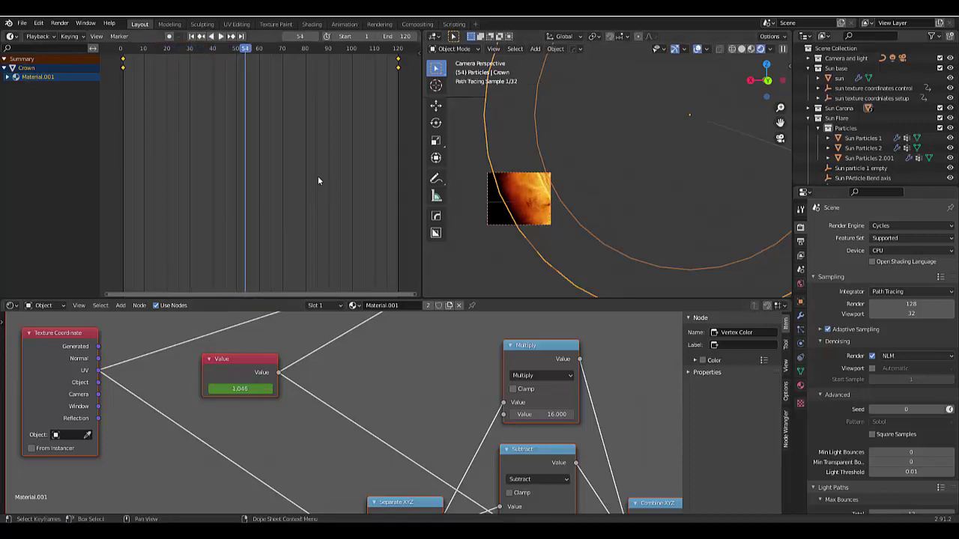
pyautogui.click(192, 36)
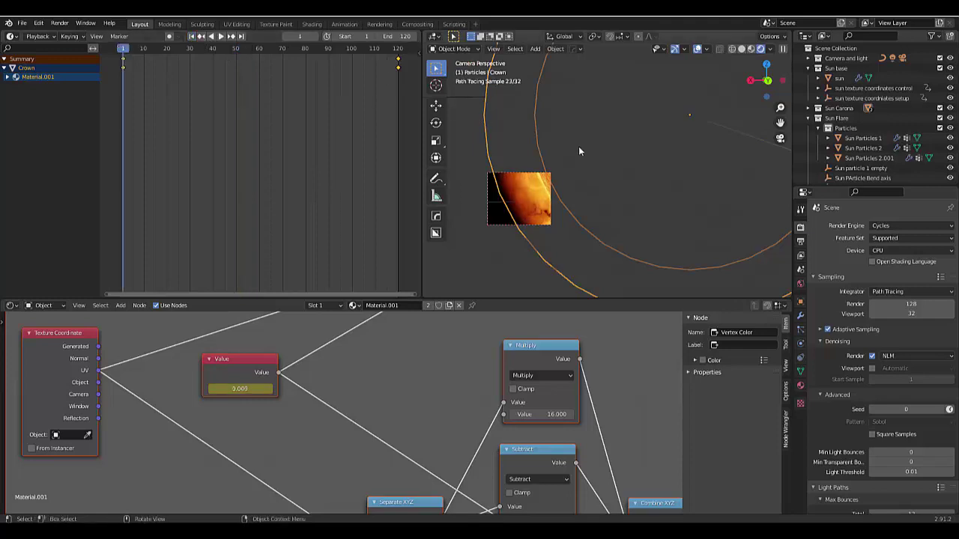
pyautogui.hotkey('ctrl', 'alt', 'b')
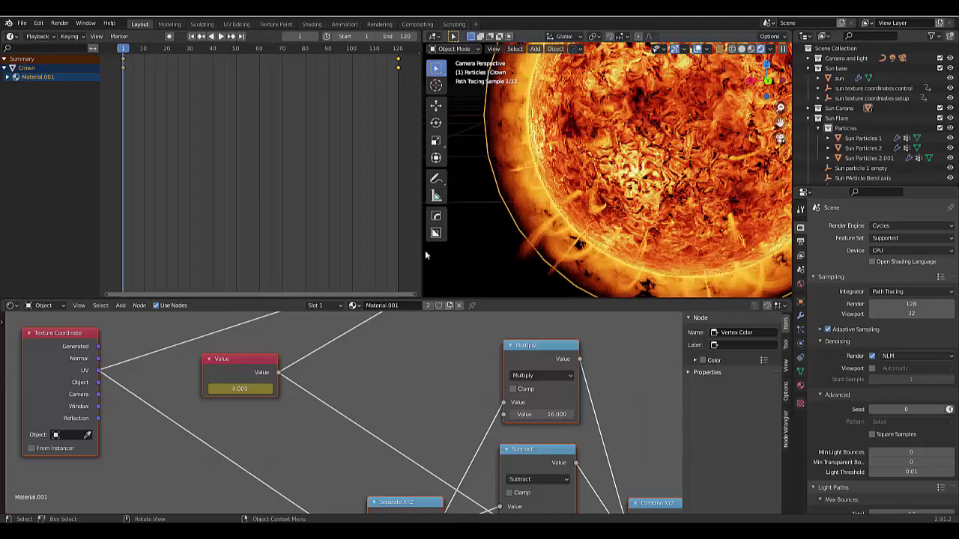
pyautogui.scroll(-8, 243, 433)
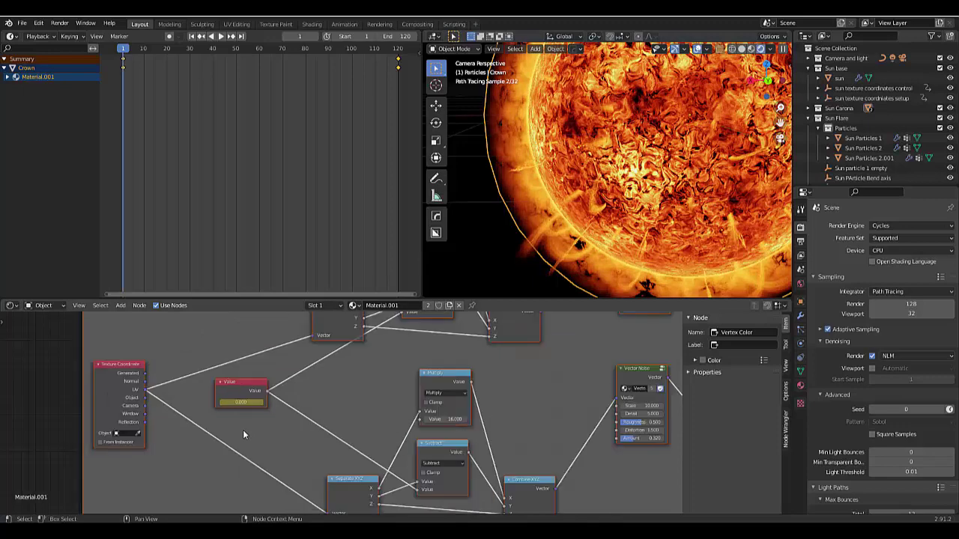
# - Examine the framed fade and highlight node group in the crown's material and how it links to the other nodes
pyautogui.scroll(-4, 242, 433)
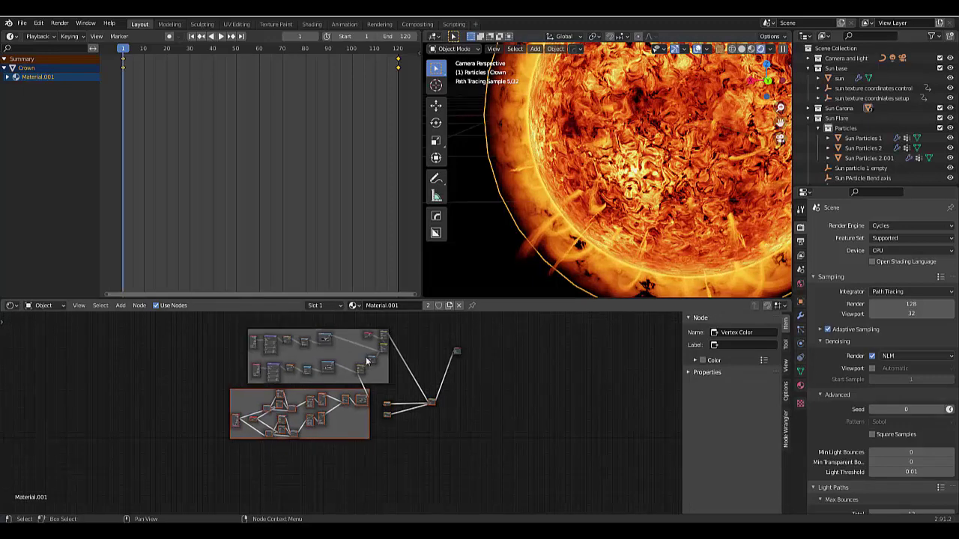
pyautogui.scroll(4, 367, 361)
pyautogui.scroll(-3, 365, 361)
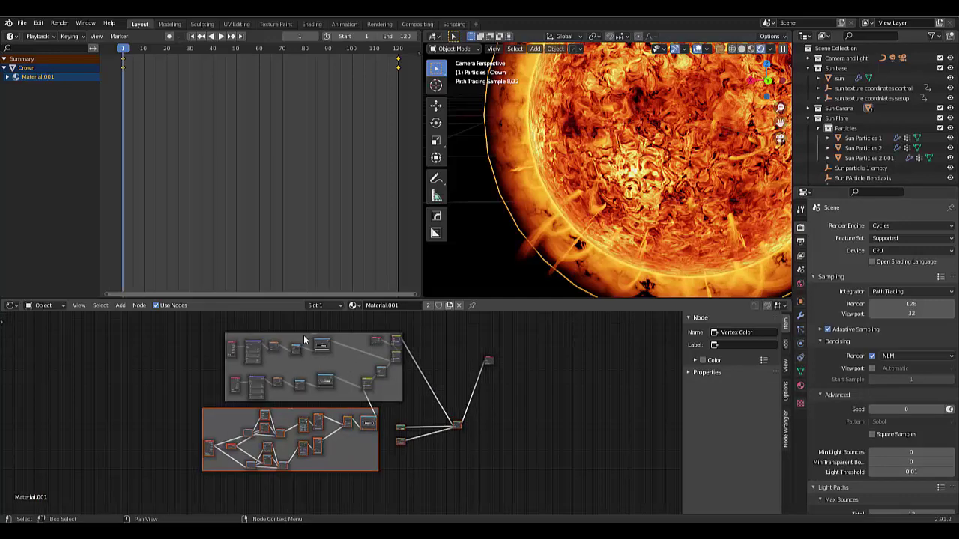
pyautogui.scroll(5, 304, 340)
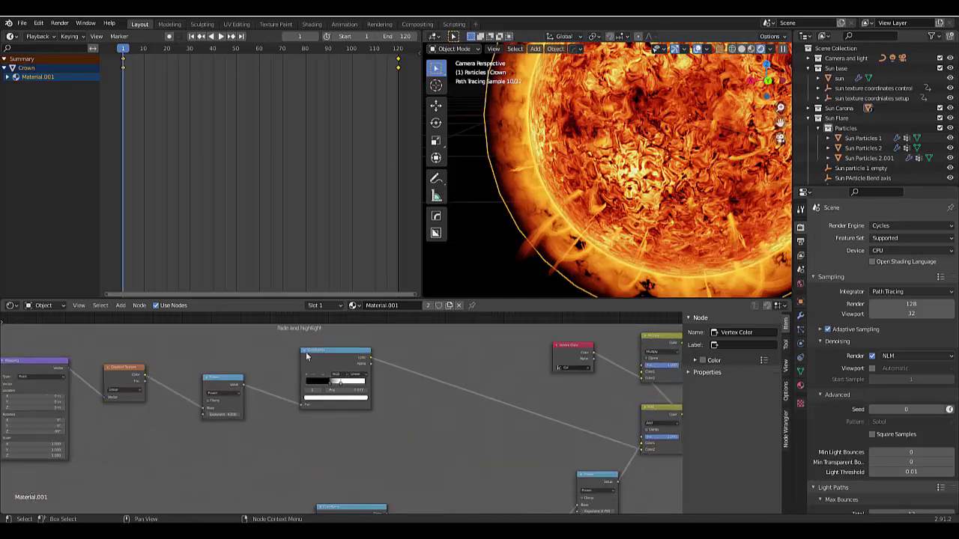
pyautogui.scroll(-2, 308, 453)
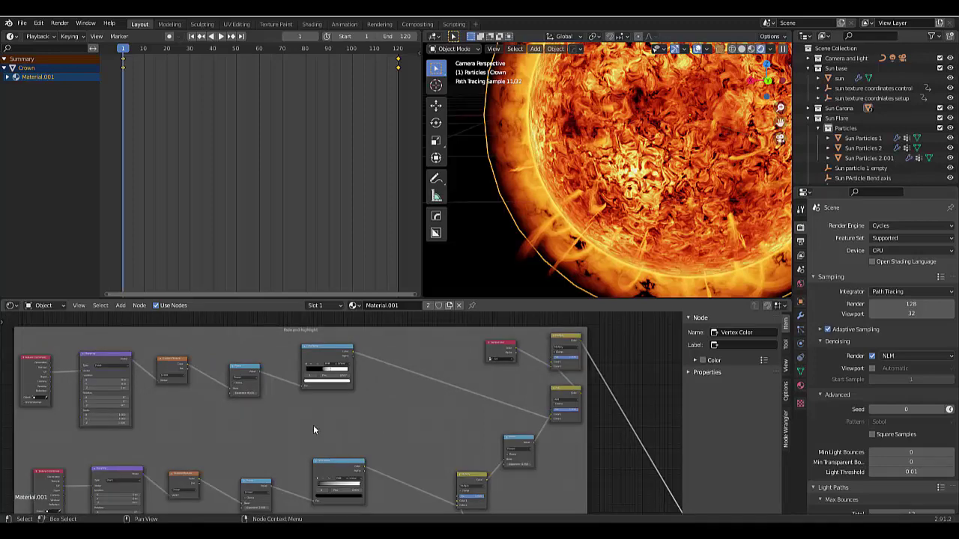
pyautogui.scroll(-4, 313, 425)
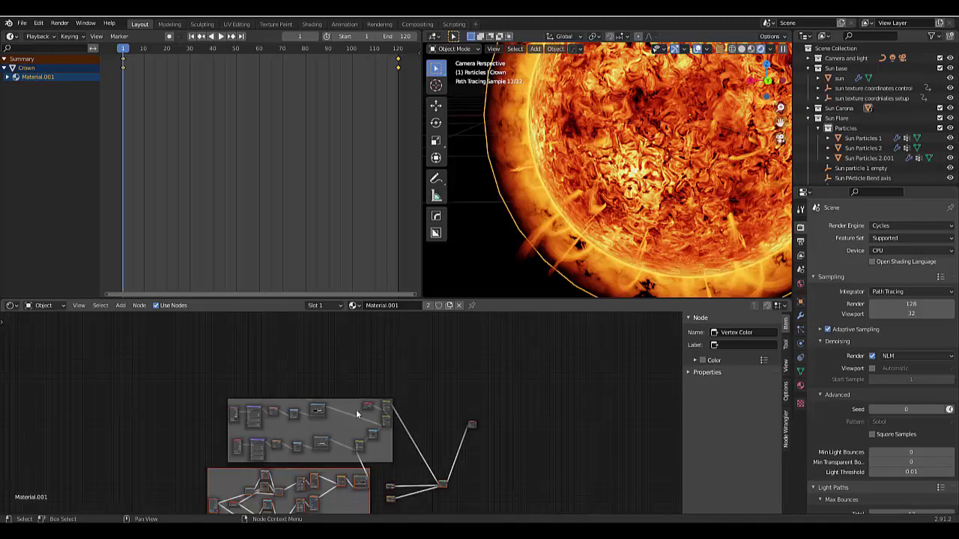
pyautogui.scroll(1, 346, 395)
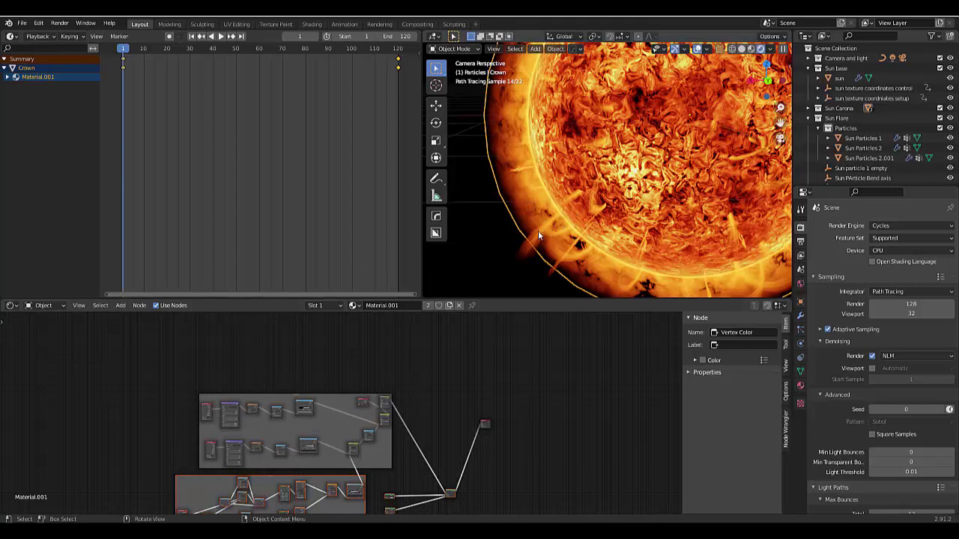
# - Select the sun and examine its material's framed texture groups, including the texture coordinates feeding the High Frequency Noise group
pyautogui.click(538, 231)
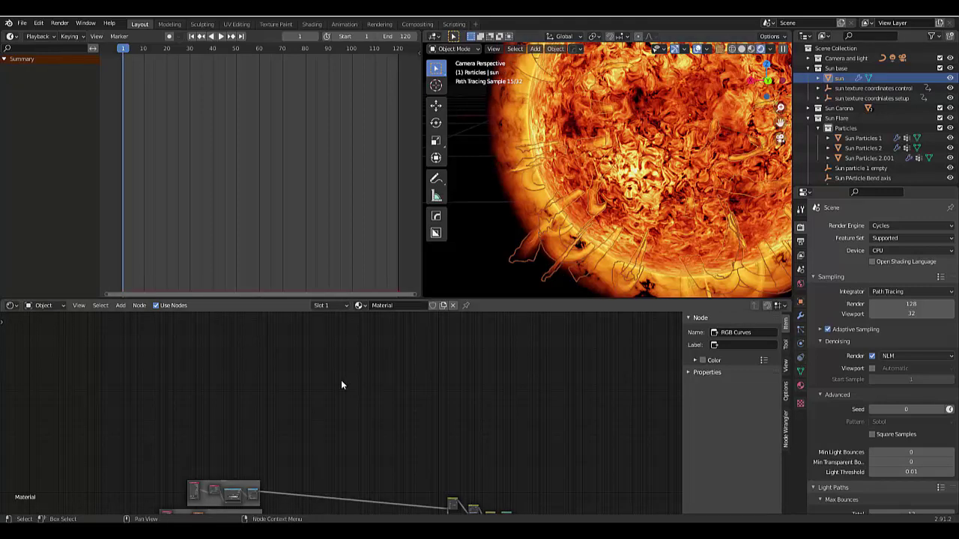
pyautogui.press('Home')
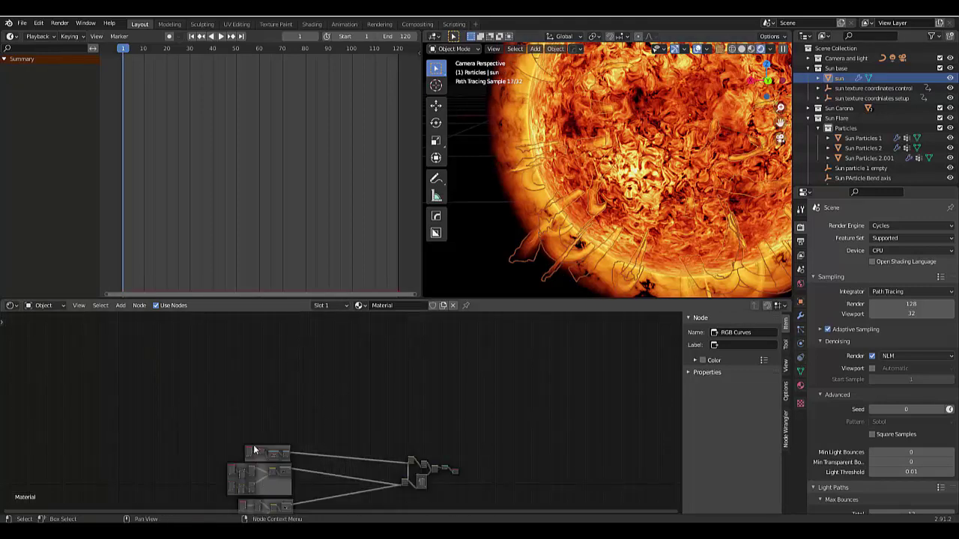
pyautogui.scroll(1, 253, 490)
pyautogui.scroll(2, 256, 494)
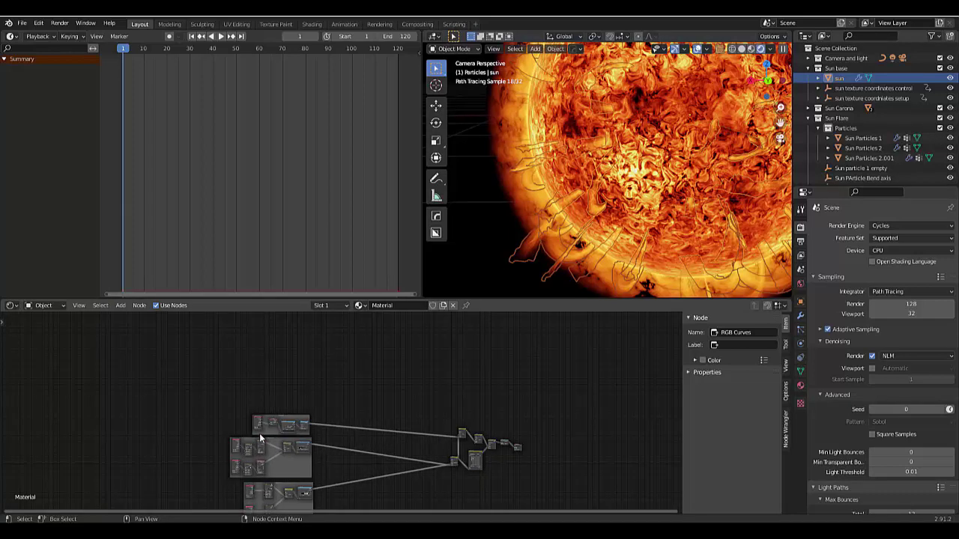
pyautogui.scroll(-2, 270, 494)
pyautogui.scroll(2, 230, 414)
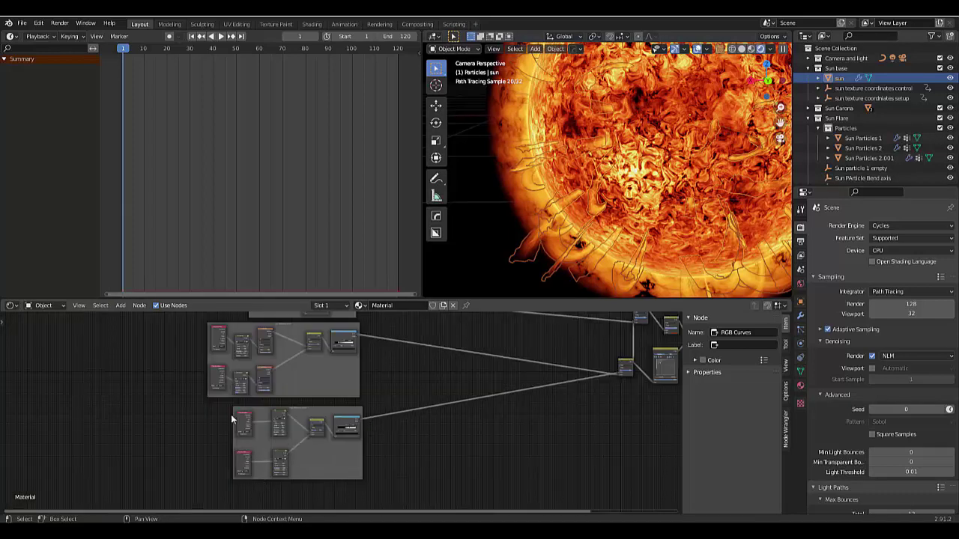
pyautogui.scroll(4, 223, 431)
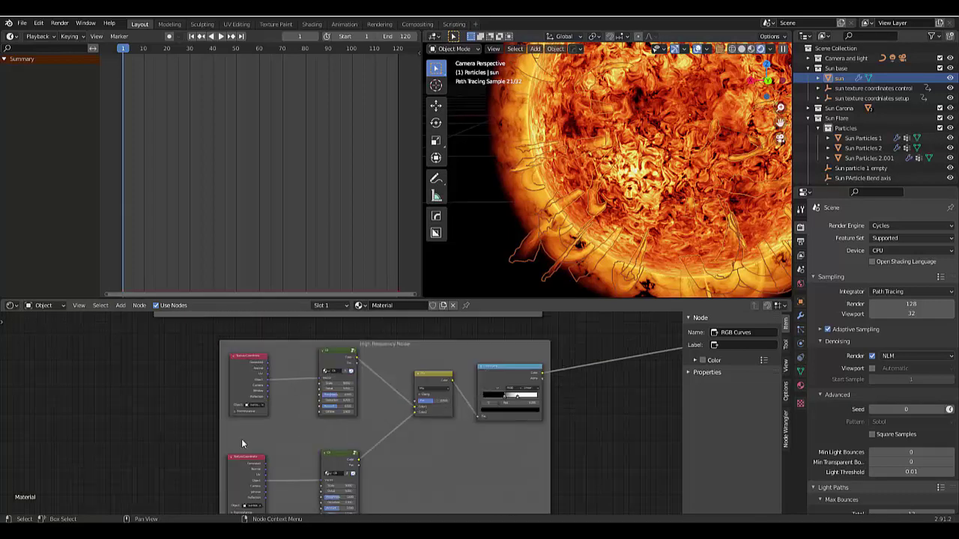
pyautogui.scroll(-2, 259, 466)
pyautogui.scroll(2, 263, 465)
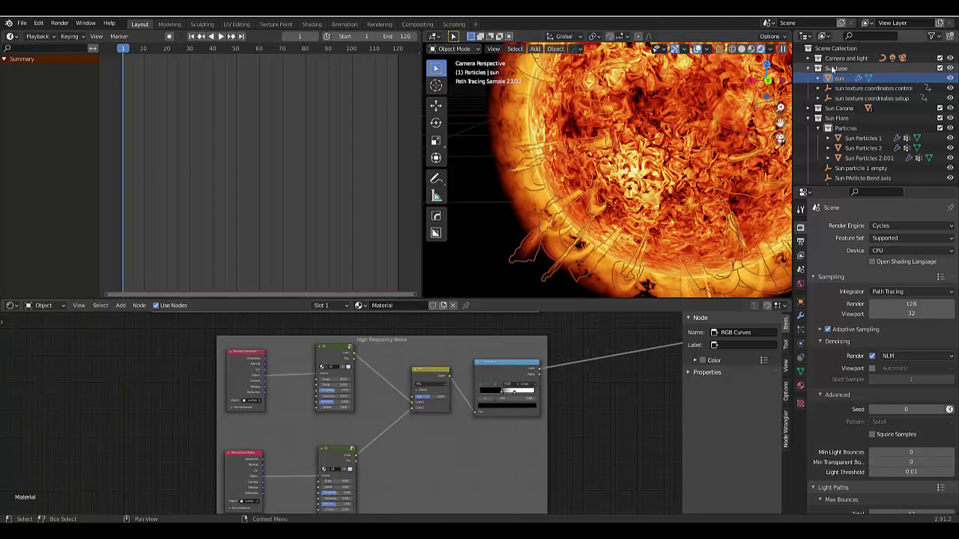
# - Collapse the Sun base collection, select Sun Particles 1 in the Sun Flare collection, and fit its material nodes in view
pyautogui.click(808, 68)
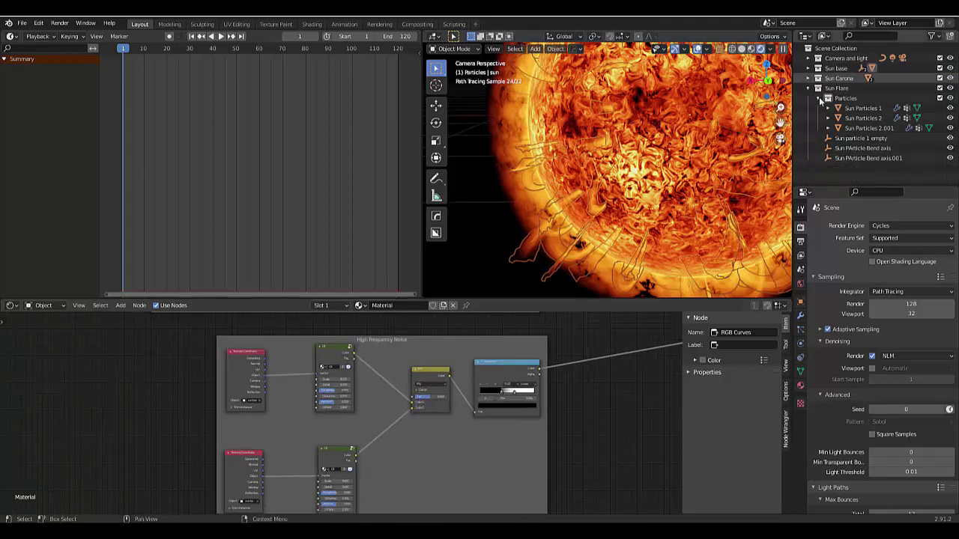
pyautogui.click(867, 158)
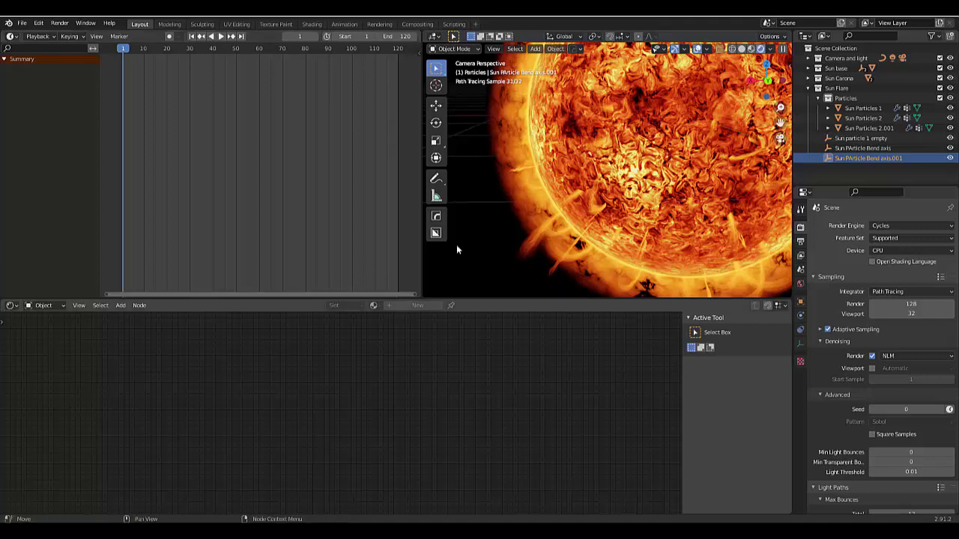
pyautogui.click(861, 109)
pyautogui.press('Home')
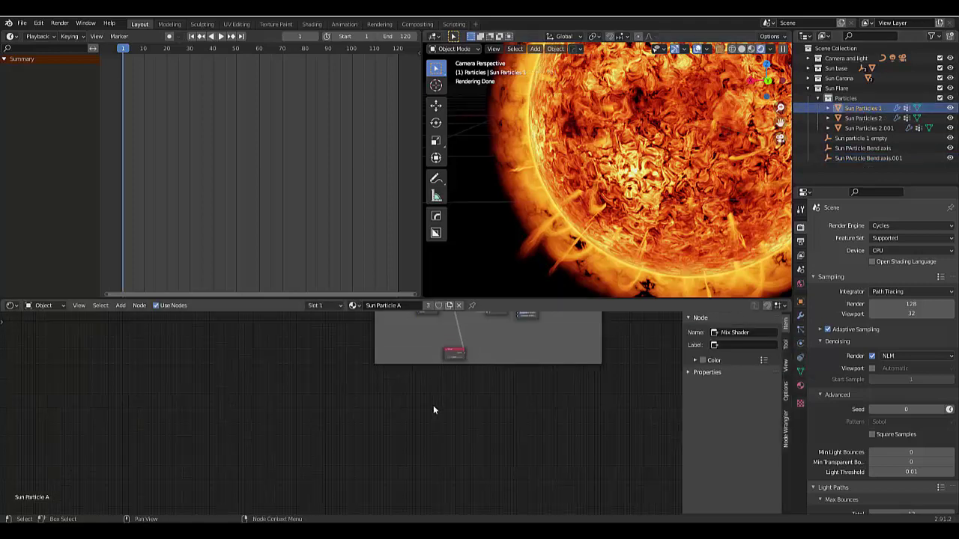
# - Examine the Procedural texture animation group in the Sun Particle A material, including its Value node feeding the Add node
pyautogui.scroll(3, 473, 356)
pyautogui.scroll(5, 472, 356)
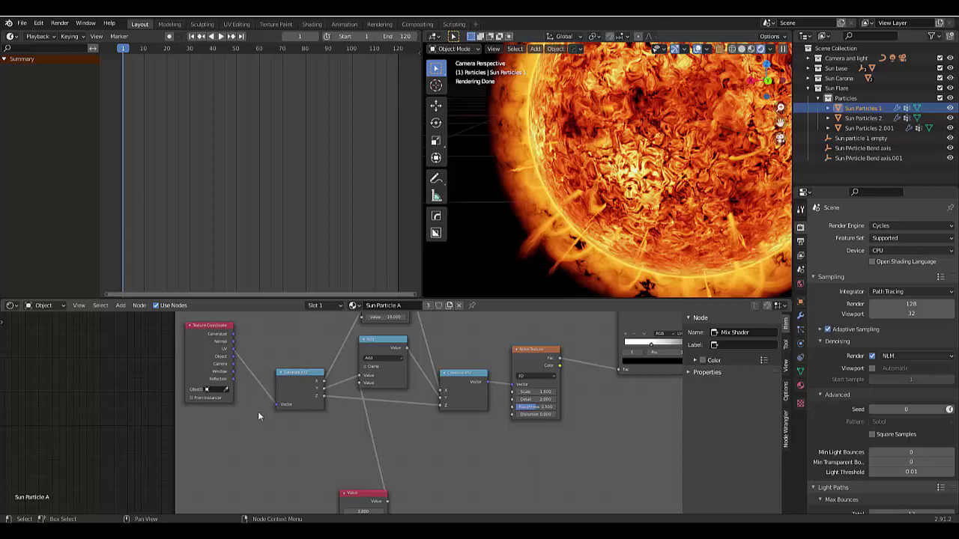
pyautogui.scroll(-2, 298, 406)
pyautogui.scroll(2, 330, 483)
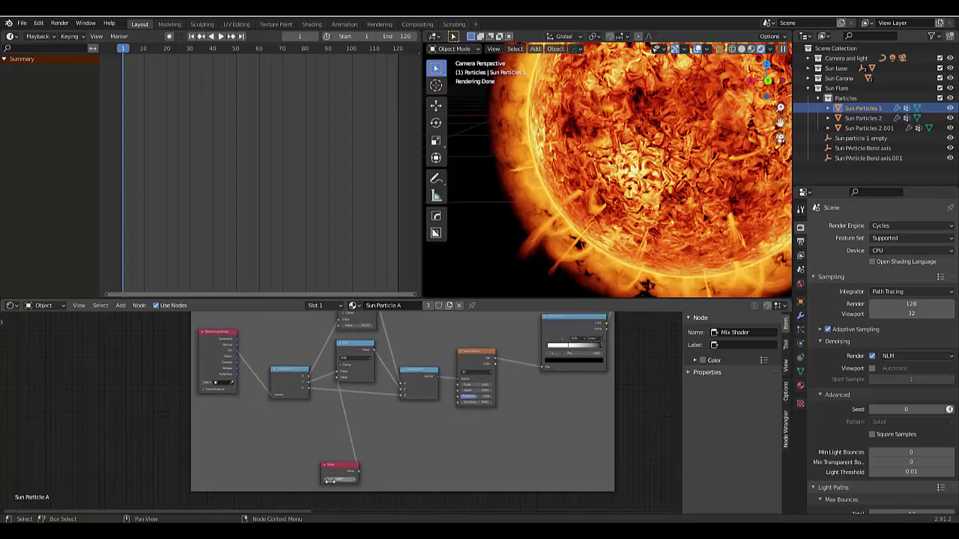
pyautogui.scroll(-4, 337, 481)
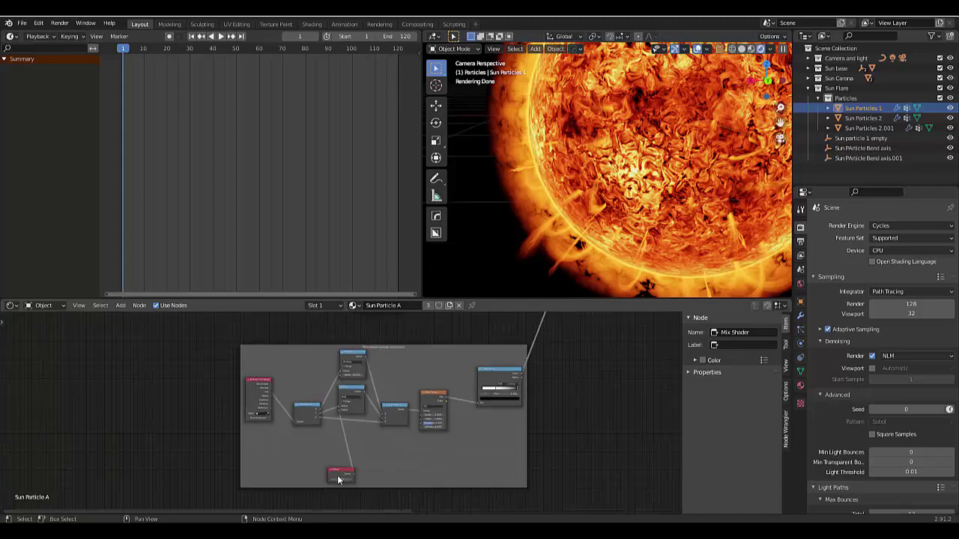
pyautogui.scroll(7, 357, 440)
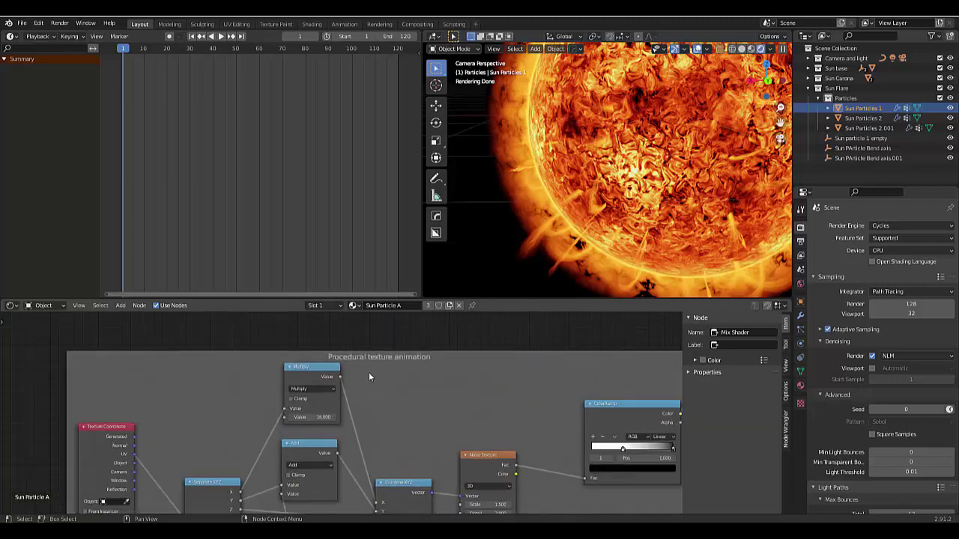
pyautogui.scroll(-5, 421, 374)
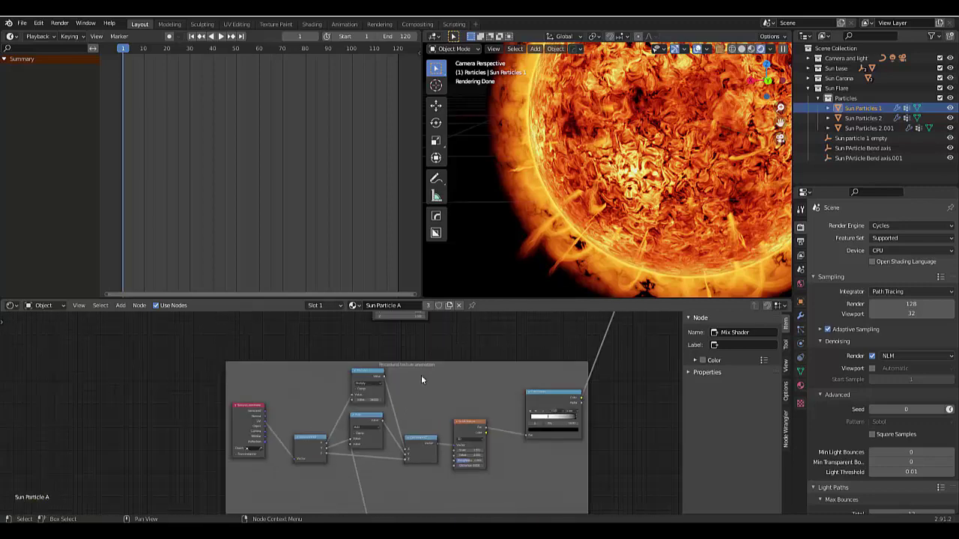
pyautogui.scroll(2, 363, 493)
pyautogui.scroll(3, 364, 493)
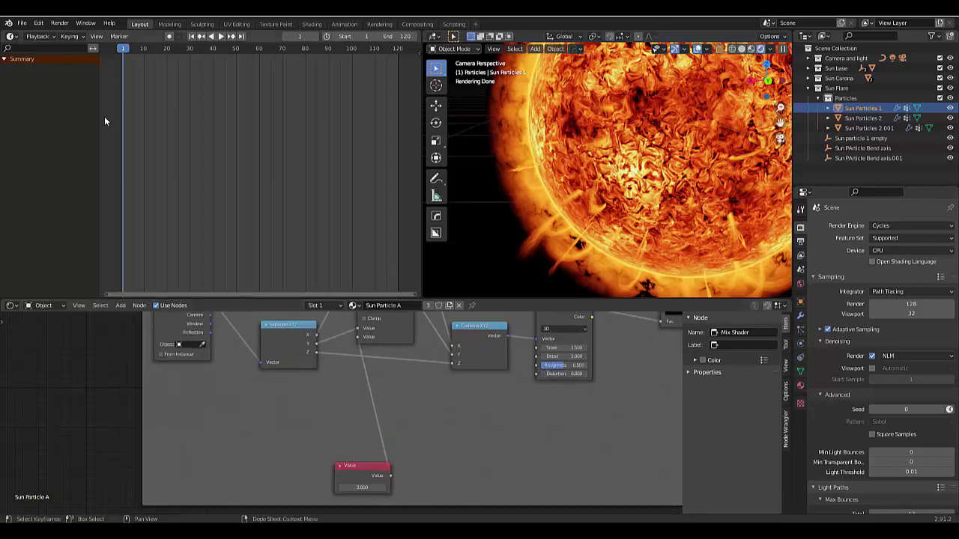
# - In the Sun Particle A material, set the Value node to 0 and keyframe it at frame 1
pyautogui.click(363, 488)
pyautogui.write('14')
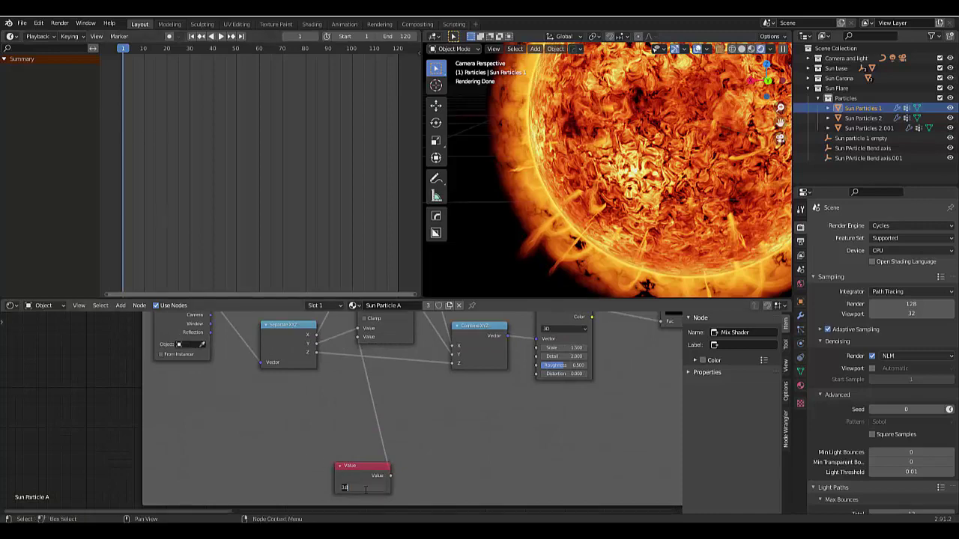
pyautogui.press('Return')
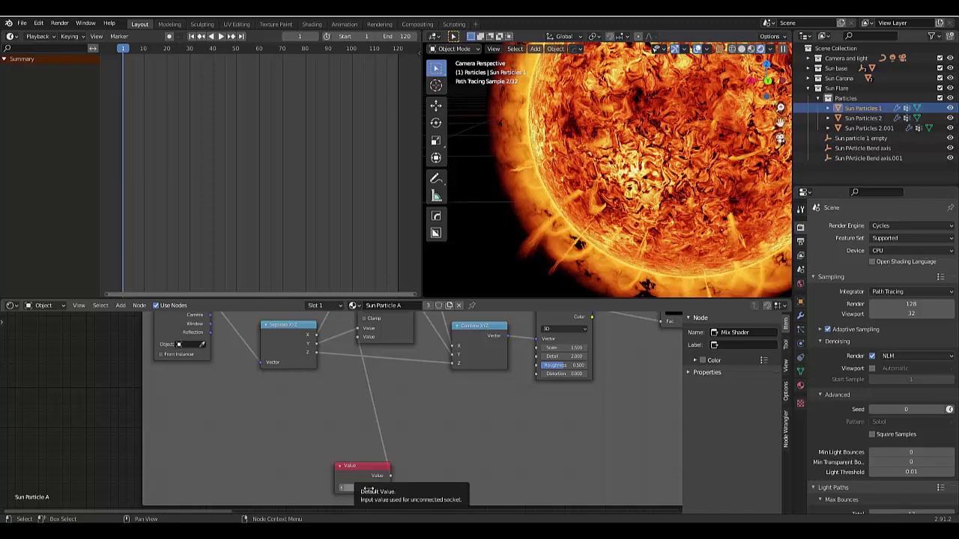
pyautogui.press('i')
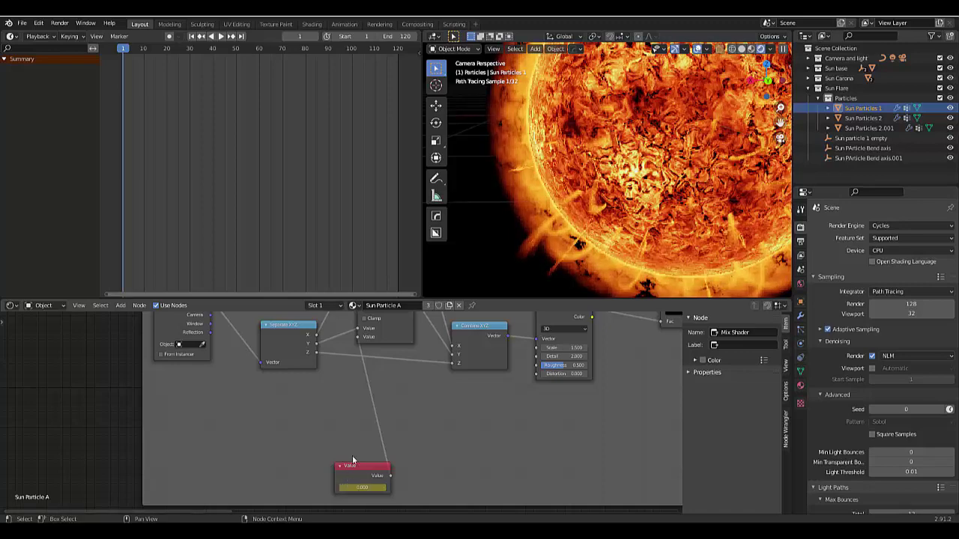
# - At frame 120, set the Sun Particle A material's Value node to 3 and keyframe it
pyautogui.click(243, 36)
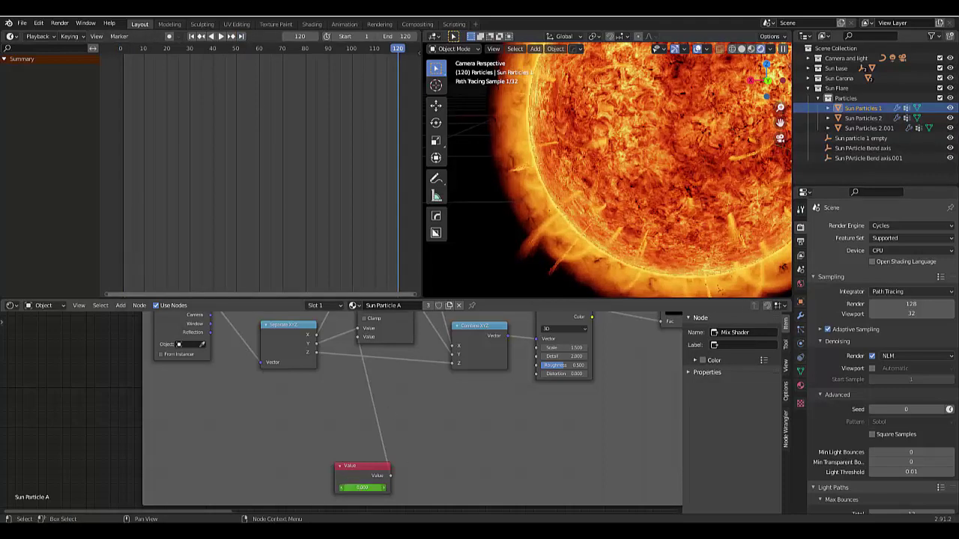
pyautogui.click(359, 488)
pyautogui.write('1')
pyautogui.press('Return')
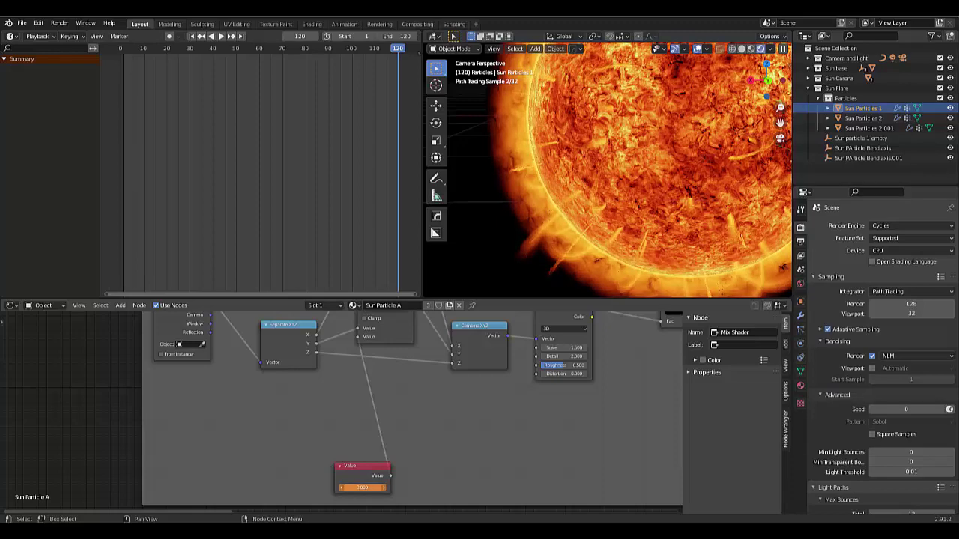
pyautogui.press('i')
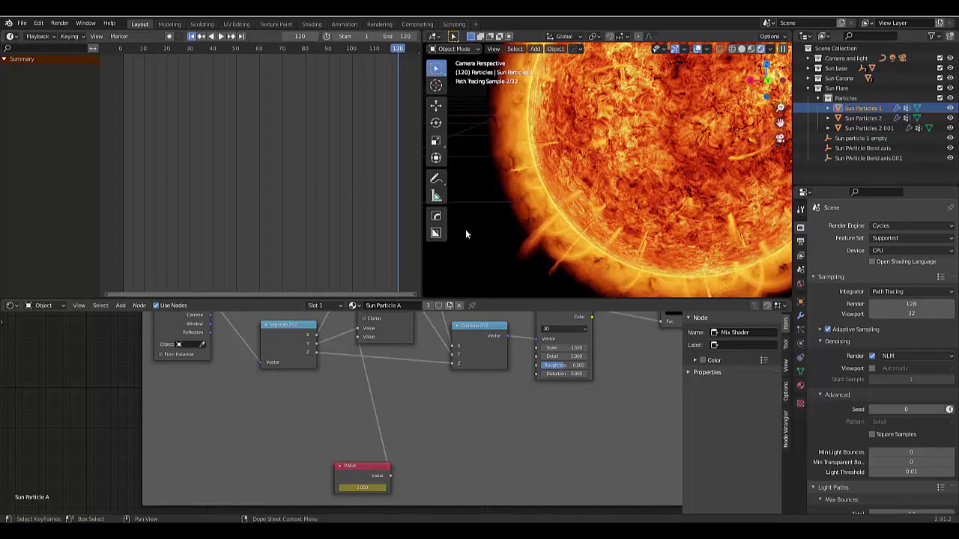
# - Preview the flare animation from frame 1 in a small render region on the sun's edge, restoring the full rendered view at frame 1
pyautogui.hotkey('shift', 'Left')
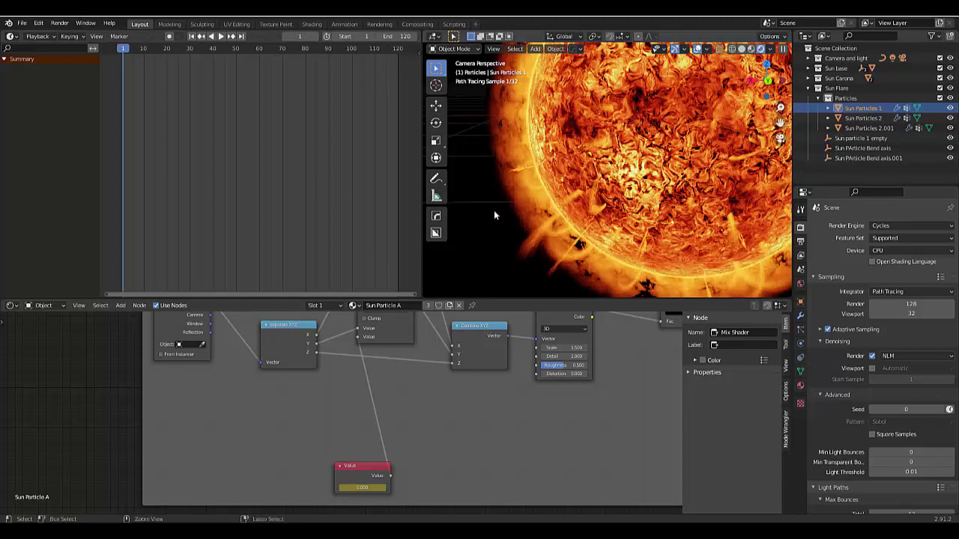
pyautogui.hotkey('ctrl', 'b')
pyautogui.moveTo(519, 215); pyautogui.dragTo(590, 274)
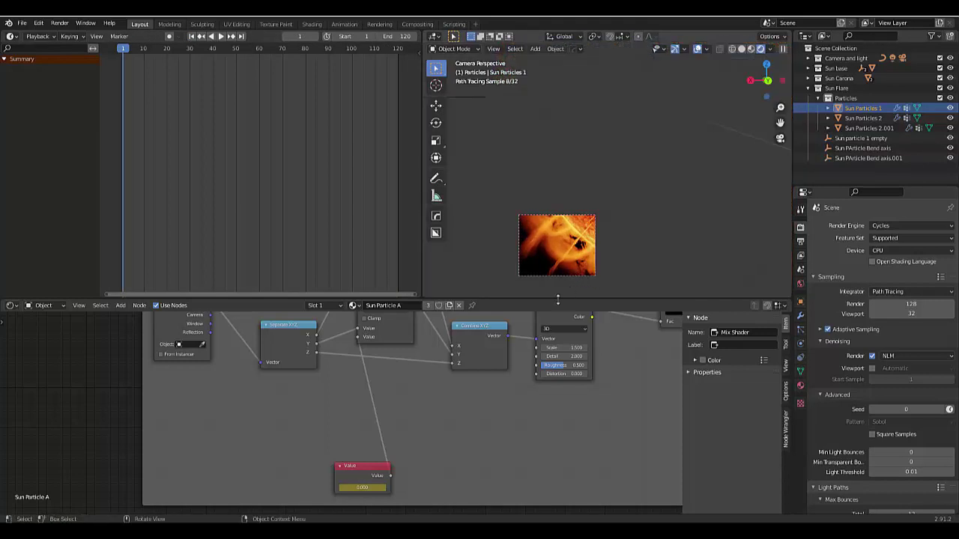
pyautogui.press('space')
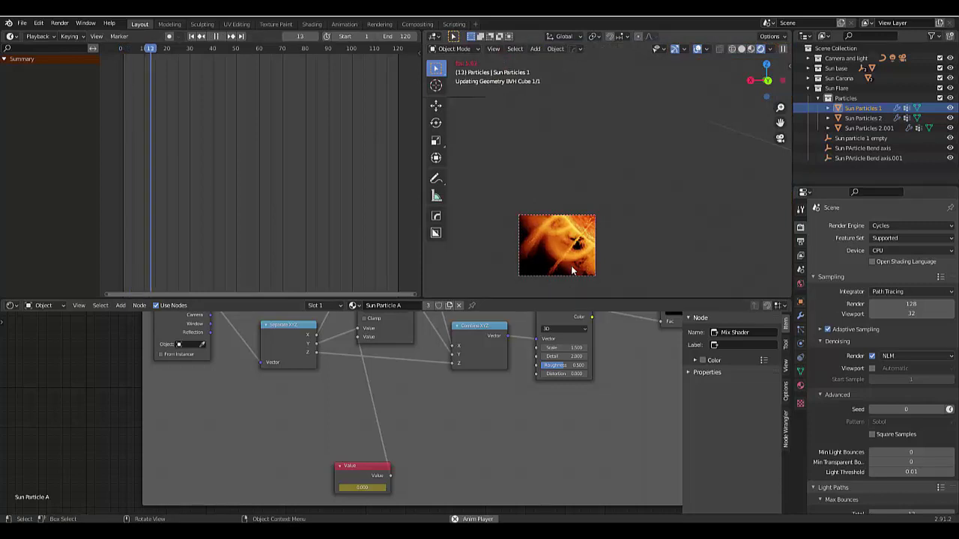
pyautogui.scroll(4, 535, 250)
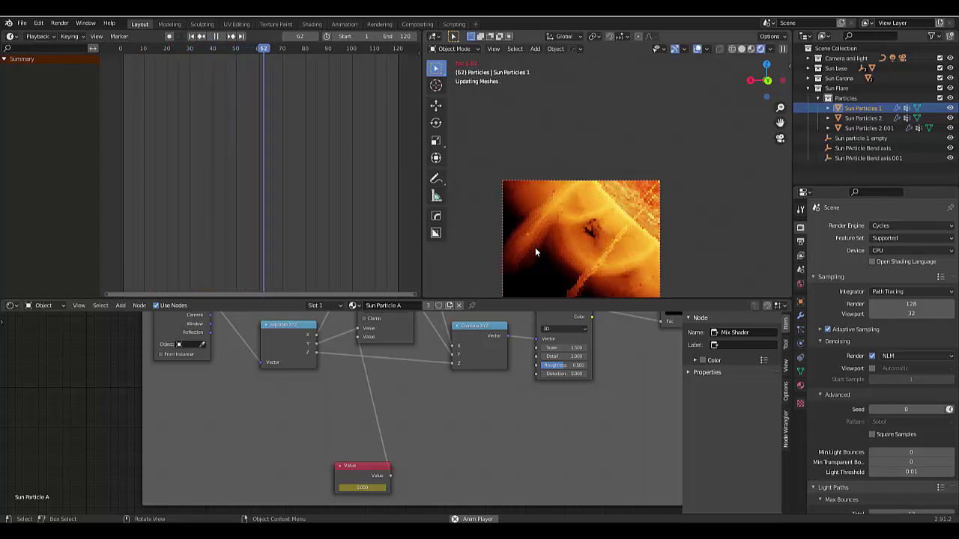
pyautogui.press('space')
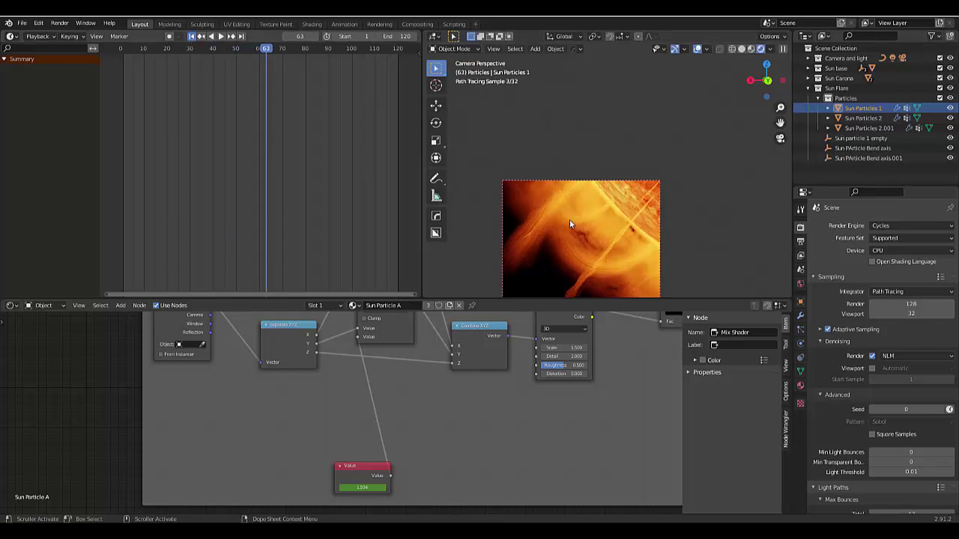
pyautogui.hotkey('shift', 'Left')
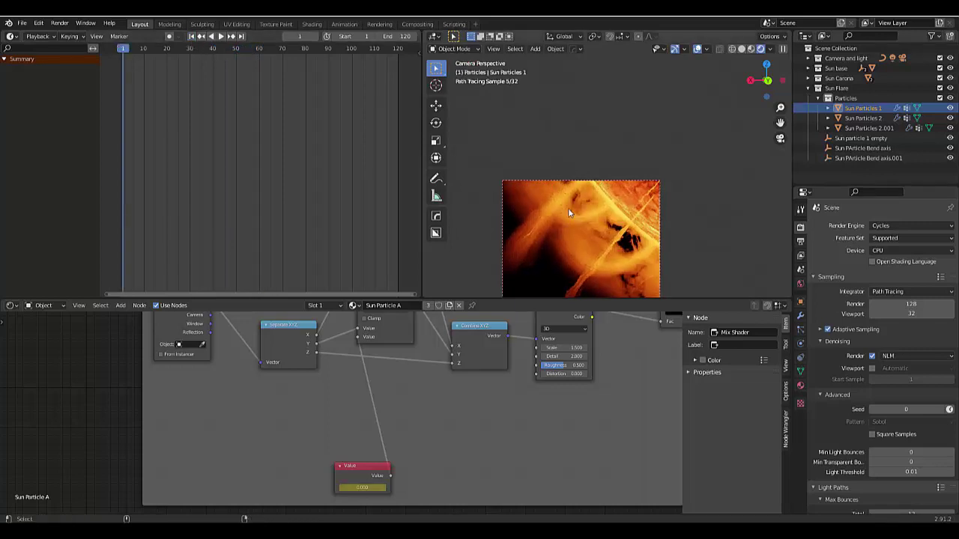
pyautogui.scroll(3, 568, 214)
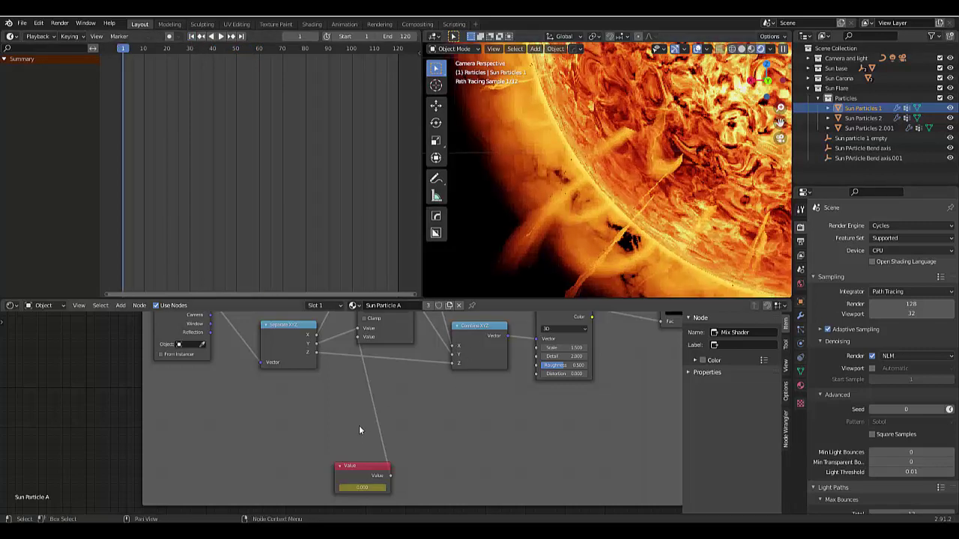
pyautogui.scroll(-4, 358, 431)
pyautogui.scroll(-1, 356, 432)
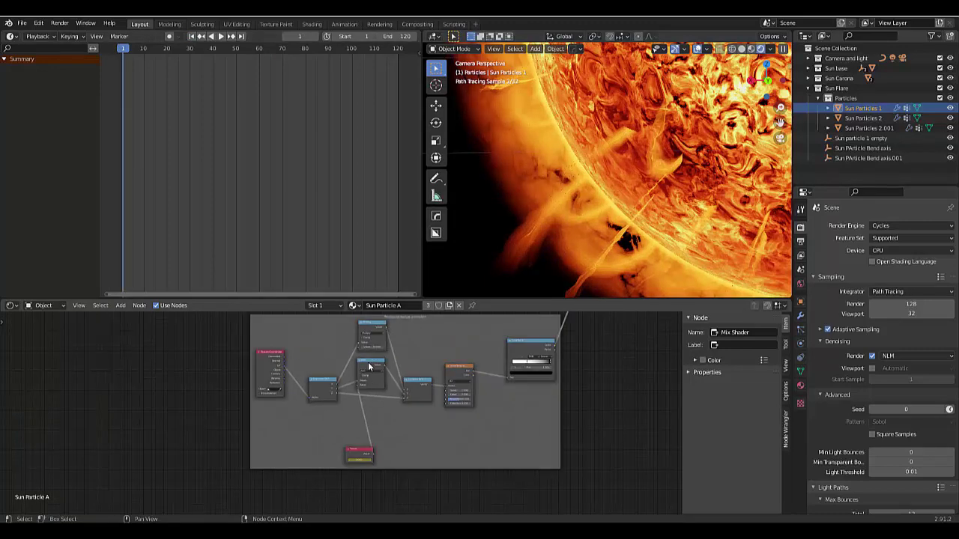
# - Examine the Sun Particle A material's Procedural texture animation group and the node chains above it
pyautogui.scroll(2, 369, 366)
pyautogui.scroll(2, 369, 366)
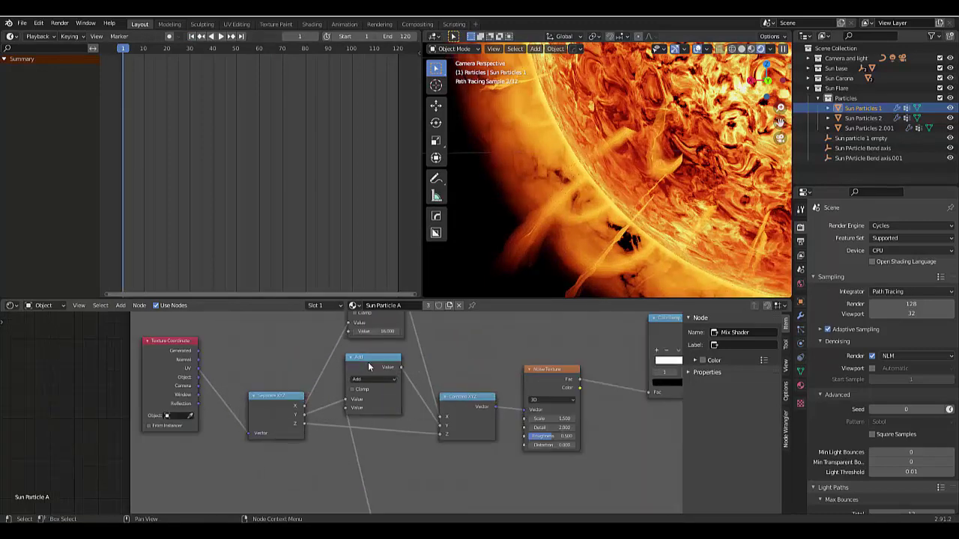
pyautogui.scroll(1, 369, 367)
pyautogui.scroll(-8, 369, 366)
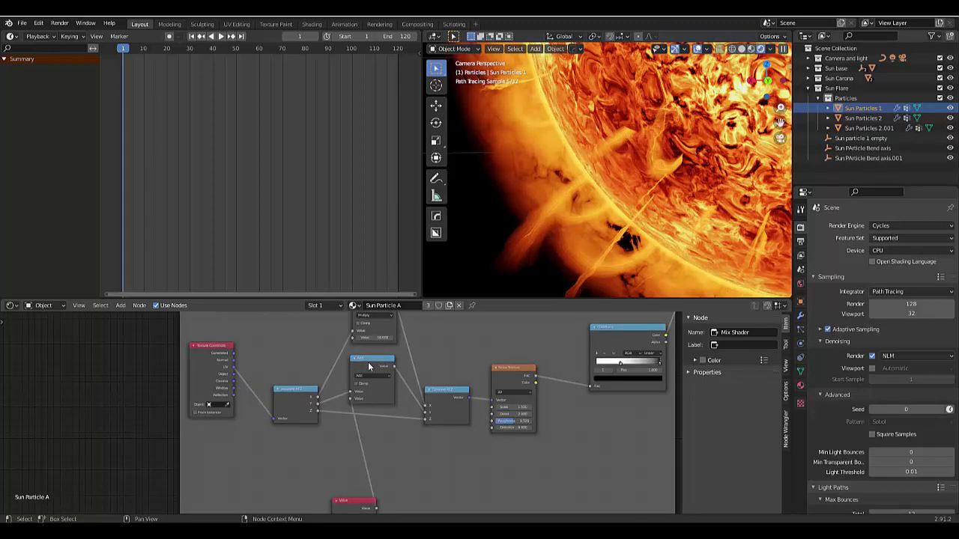
pyautogui.scroll(3, 365, 337)
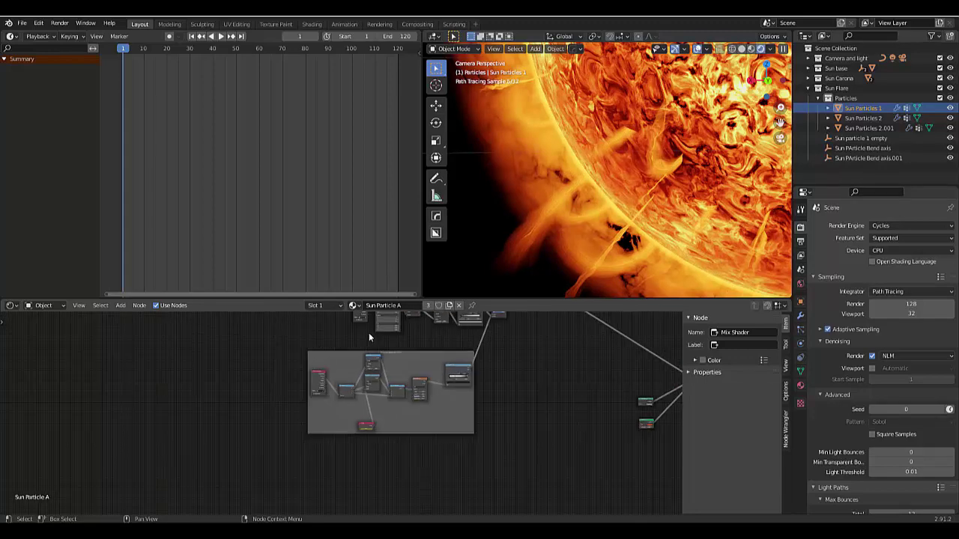
pyautogui.scroll(-3, 380, 445)
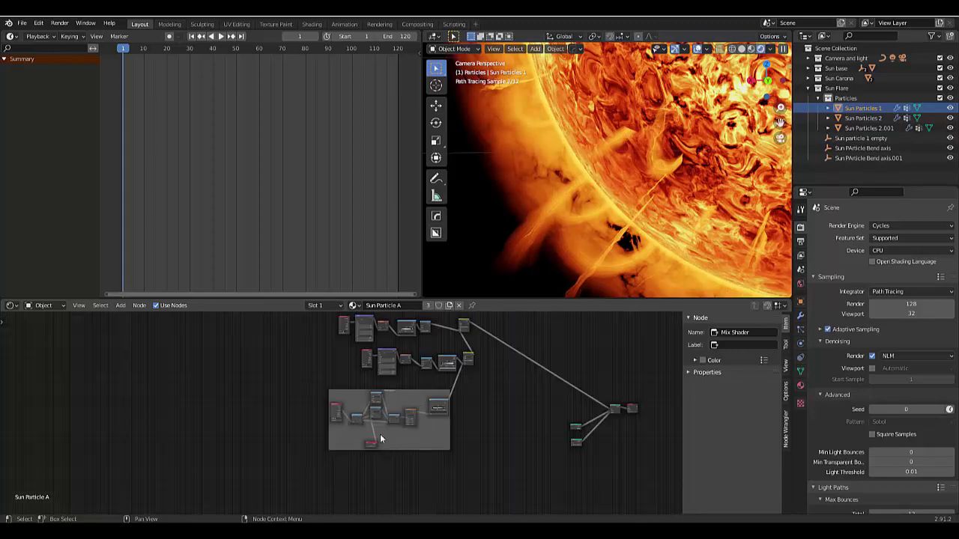
pyautogui.scroll(2, 398, 438)
pyautogui.scroll(4, 404, 399)
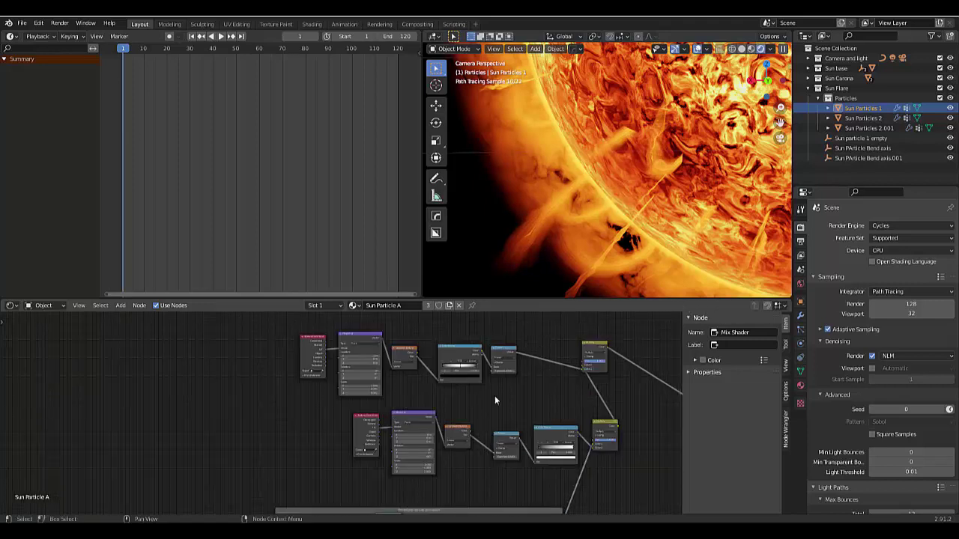
pyautogui.scroll(-5, 495, 397)
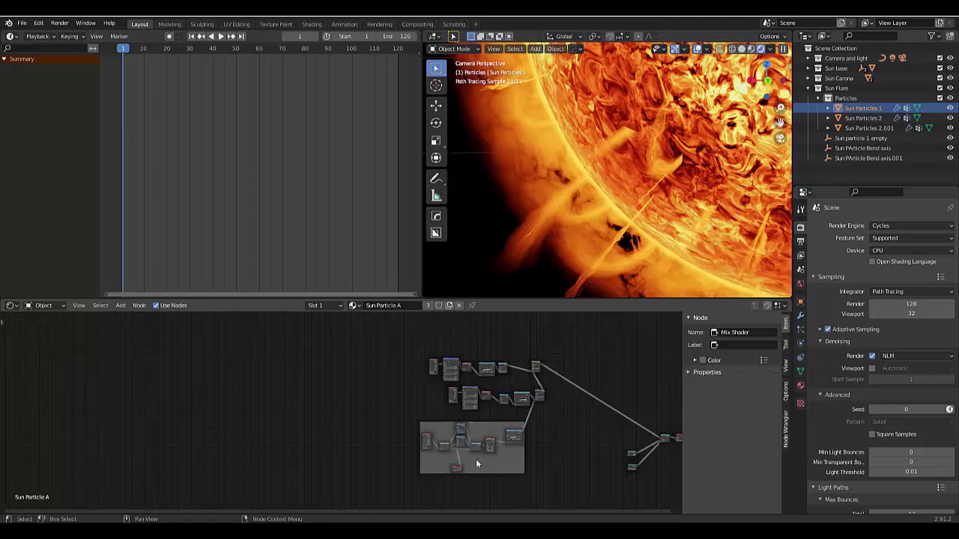
pyautogui.scroll(4, 477, 464)
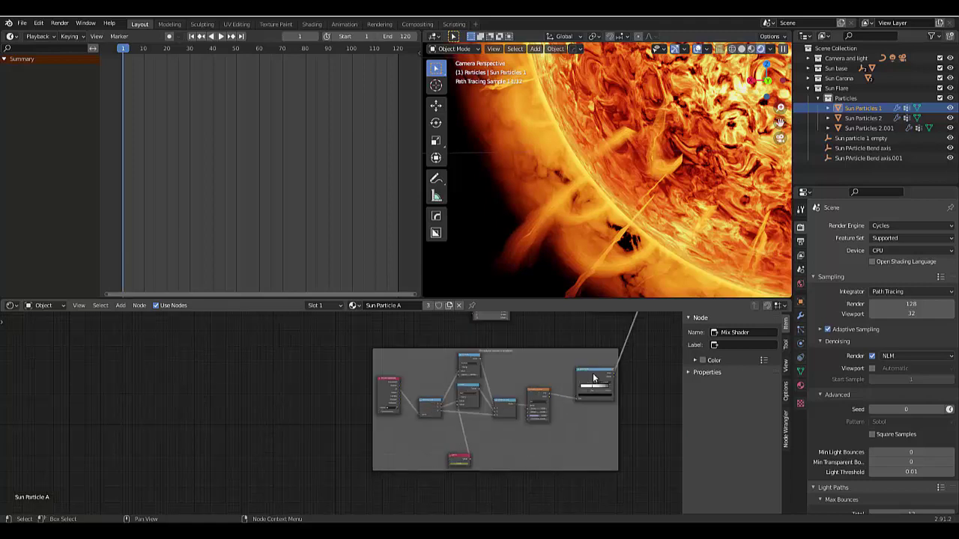
# - Swap the timeline for a 3D viewport and frame Sun Particles 1 in top view
pyautogui.click(11, 36)
pyautogui.click(34, 65)
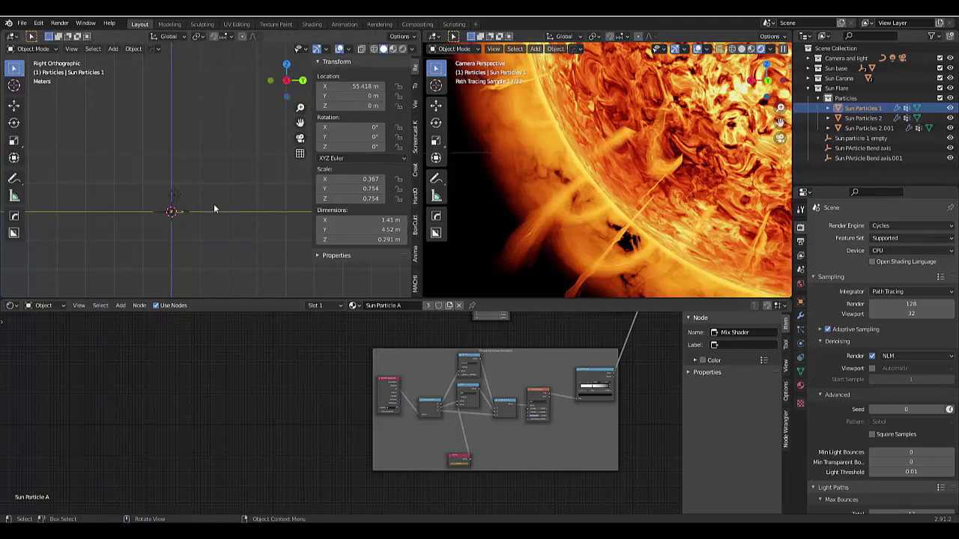
pyautogui.press('KP_Decimal')
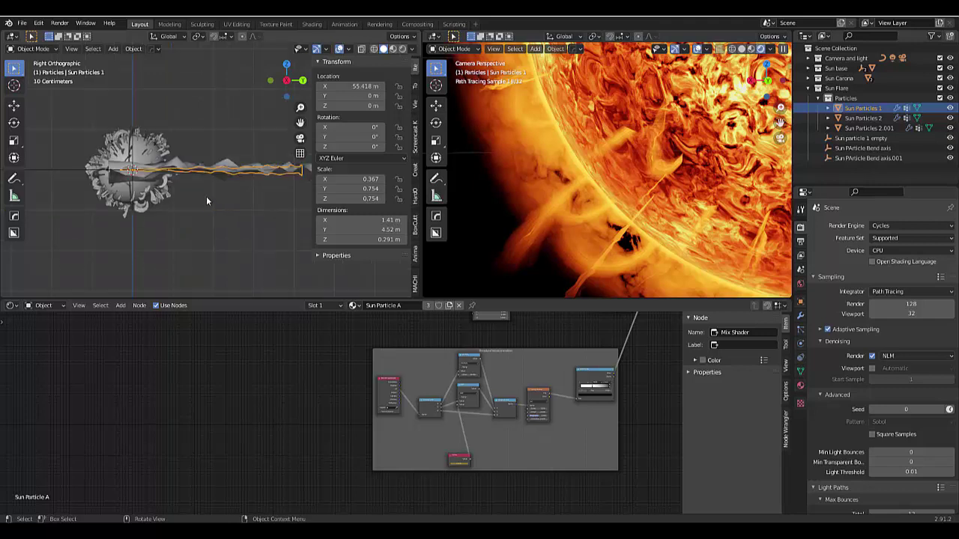
pyautogui.press('KP_7')
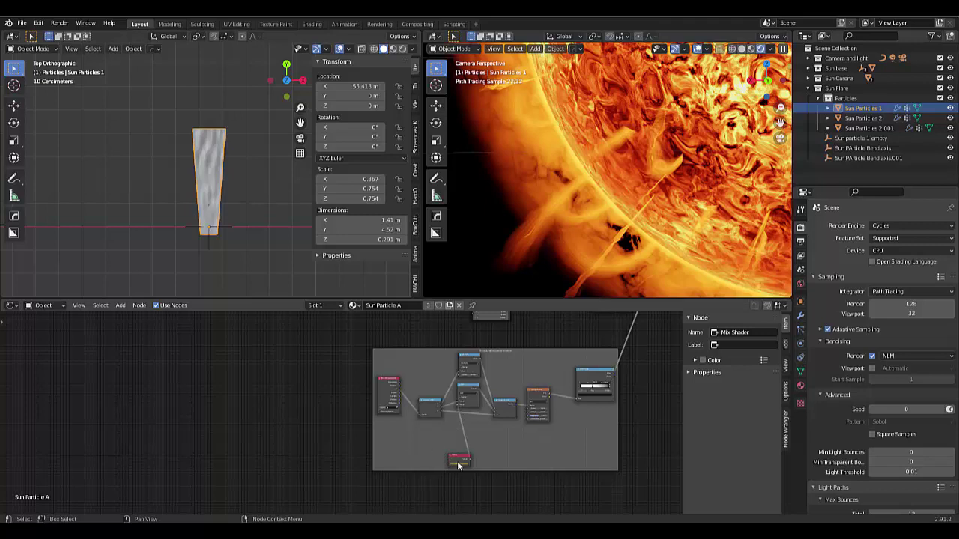
# - Test raising the Value node to 11.3 with rendered shading on the Sun Particles 1 view, and bring back the timeline
pyautogui.scroll(4, 460, 462)
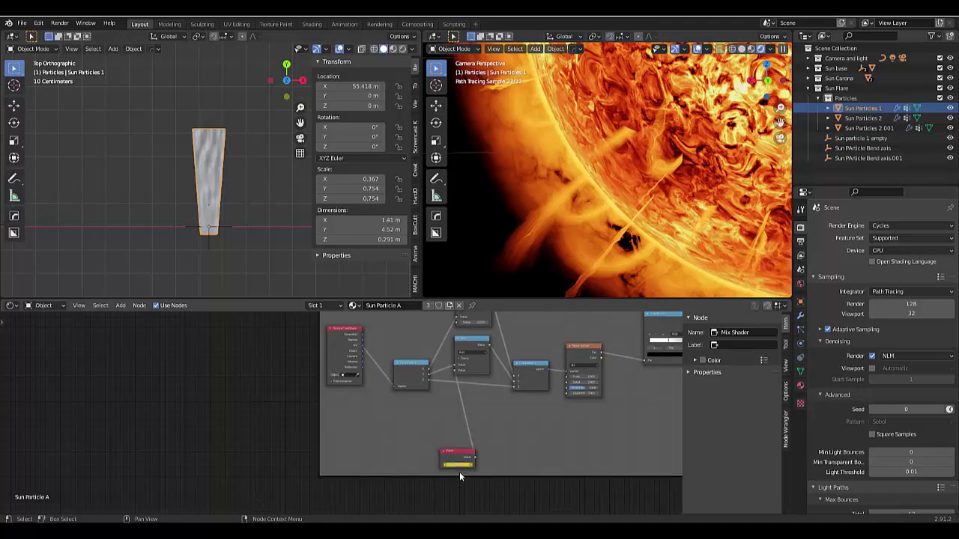
pyautogui.moveTo(444, 465); pyautogui.dragTo(468, 465)
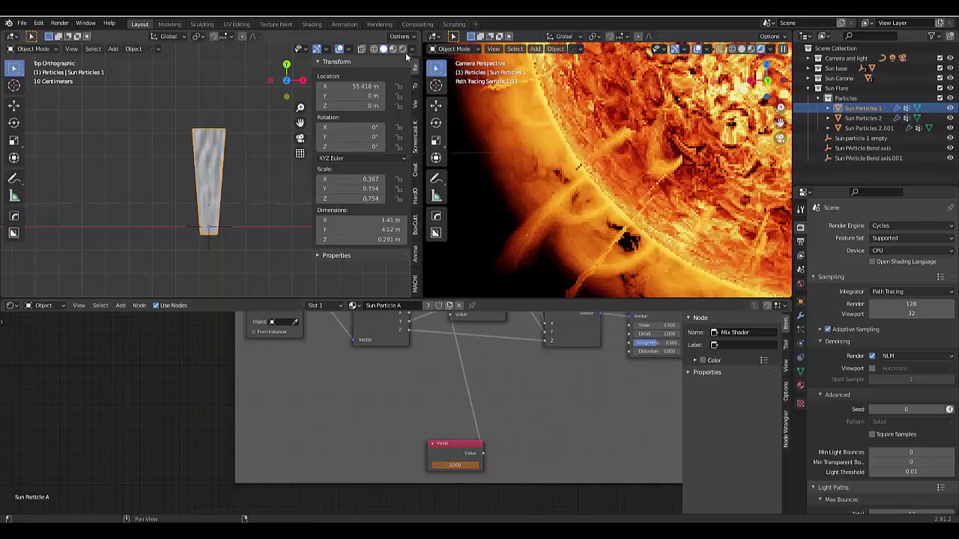
pyautogui.click(402, 49)
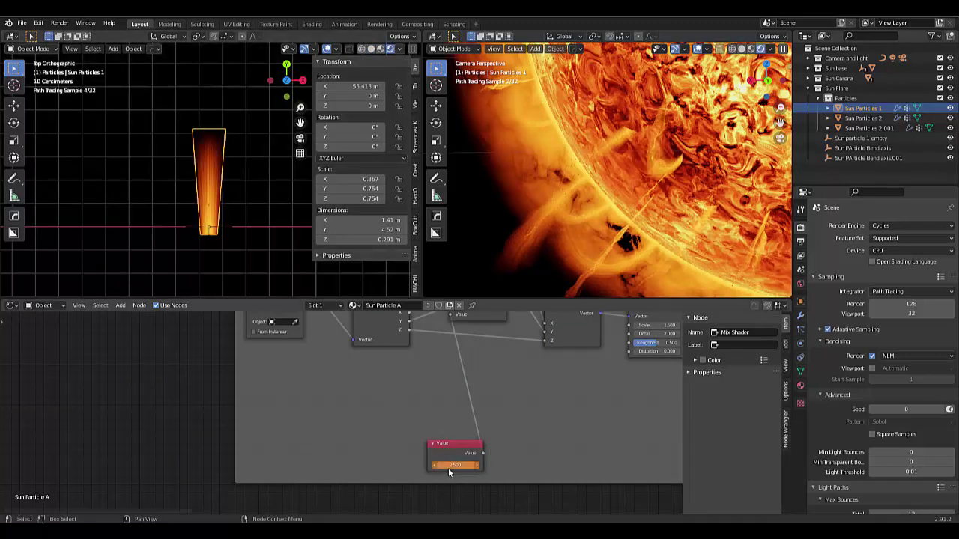
pyautogui.moveTo(448, 465); pyautogui.dragTo(496, 465)
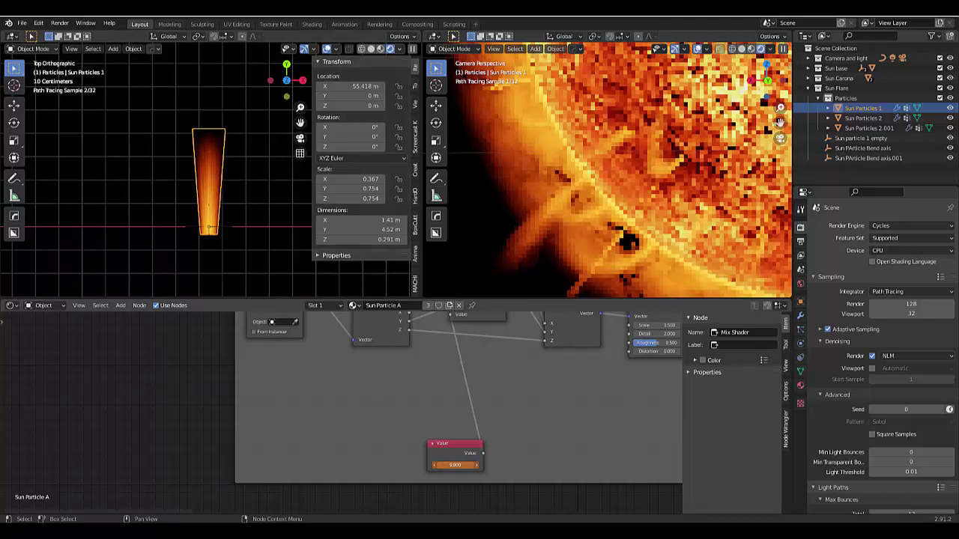
pyautogui.moveTo(454, 466); pyautogui.dragTo(465, 465)
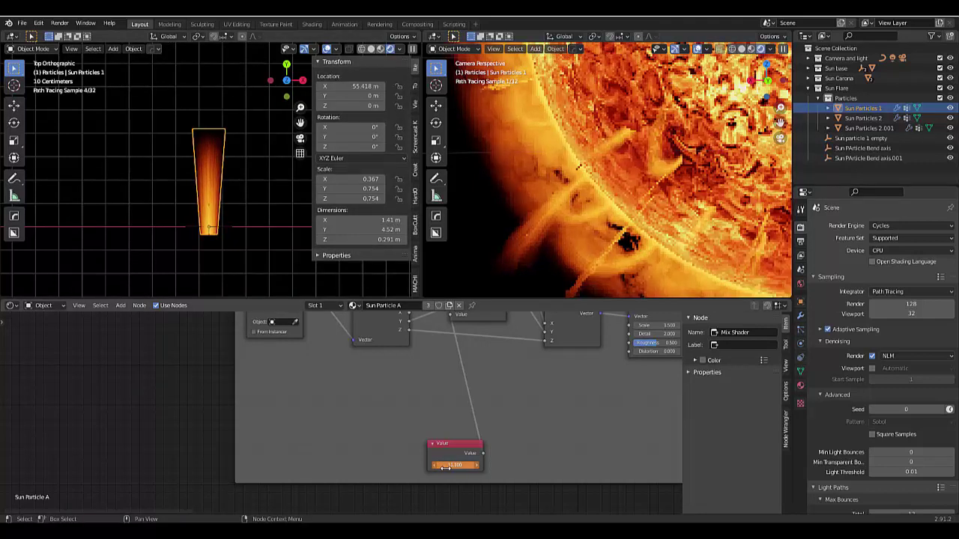
pyautogui.click(12, 37)
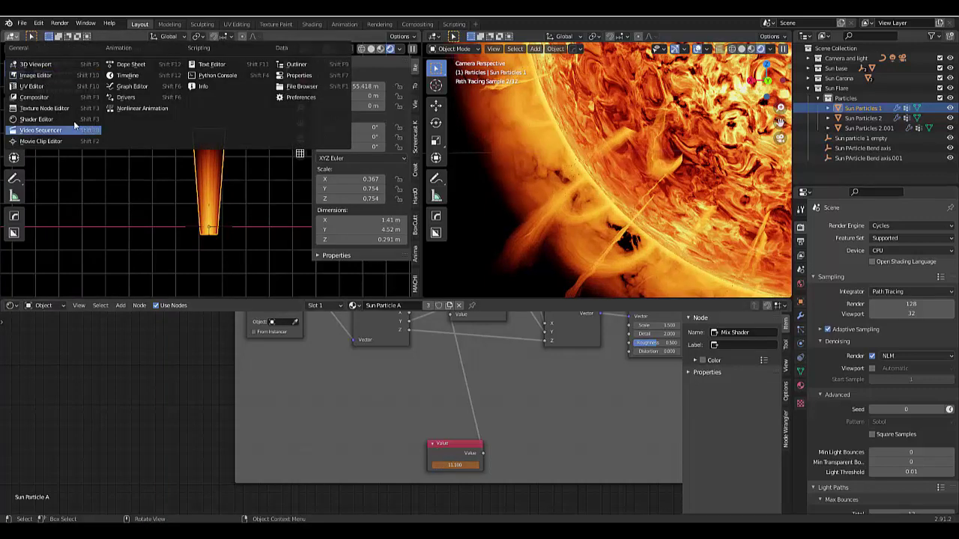
pyautogui.click(127, 76)
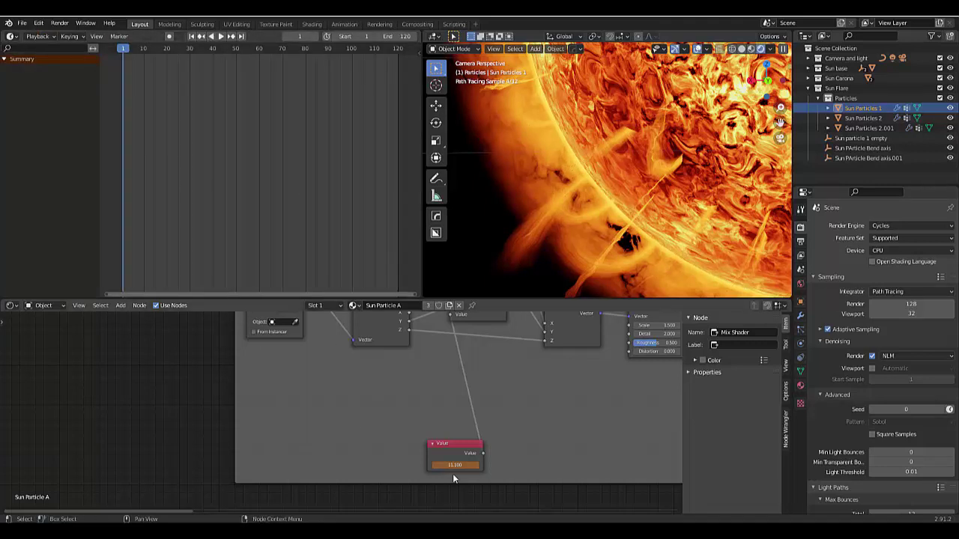
# - At frame 120, set the Sun Particle A material's Value node to 10 and keyframe it, returning to frame 1
pyautogui.click(241, 37)
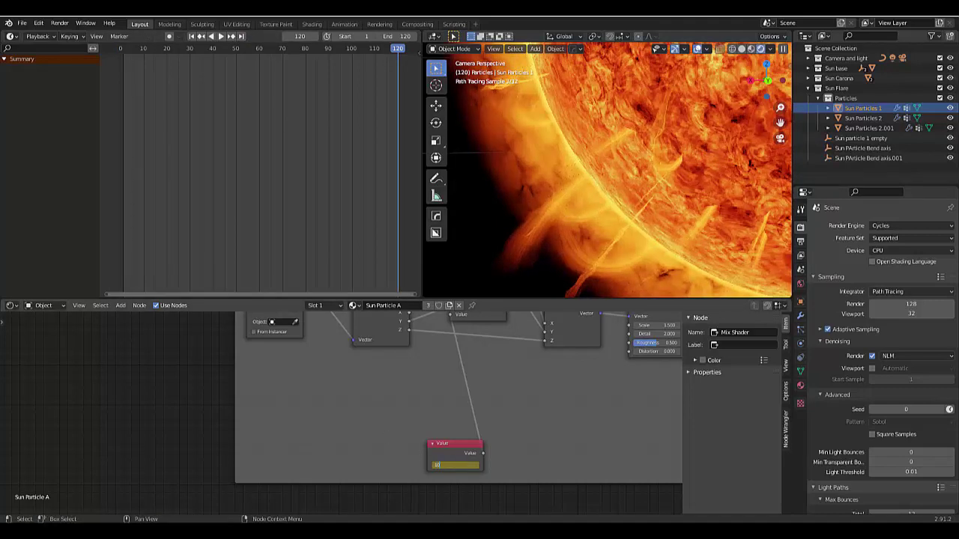
pyautogui.press('Return')
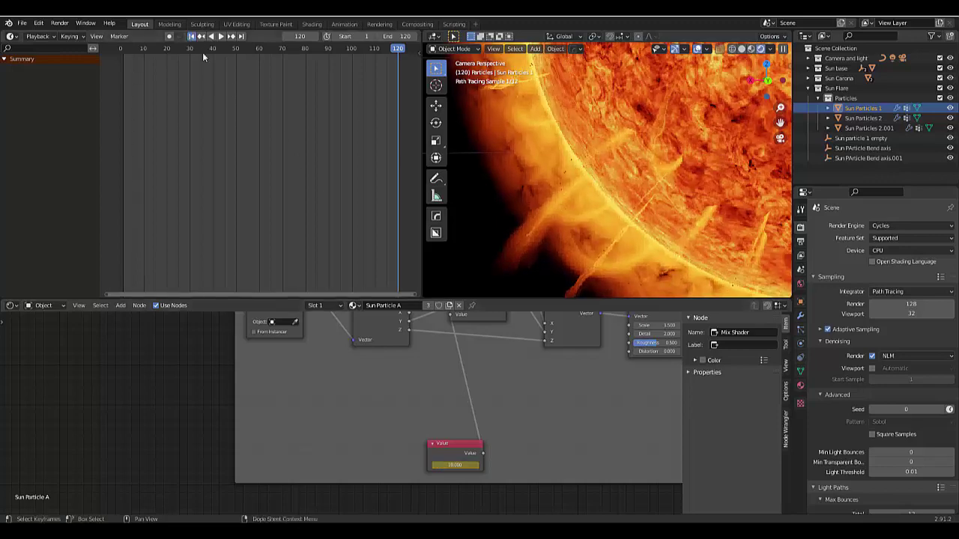
pyautogui.hotkey('shift', 'Left')
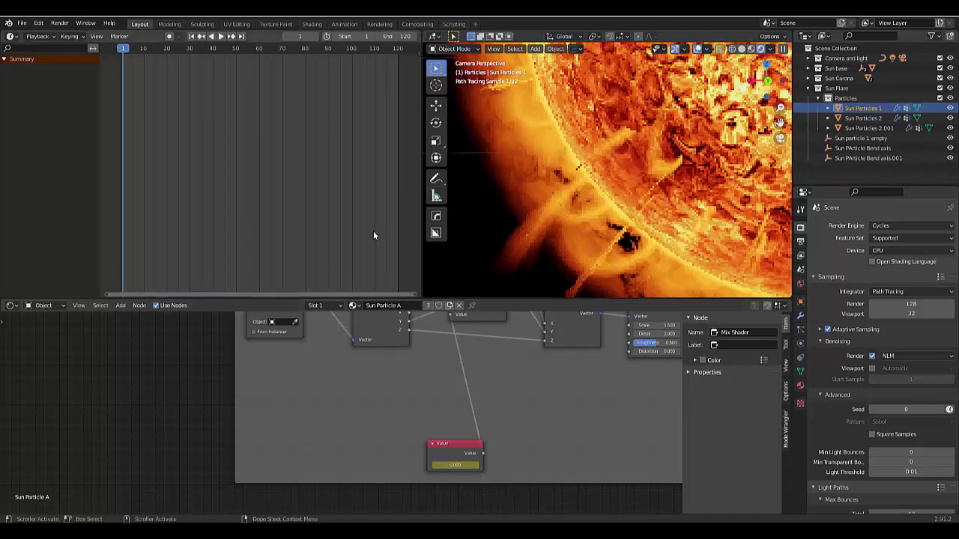
# - Preview the flare animation over the first frames with Sun Particles 2 selected, and move the playhead back to frame 0
pyautogui.press('space')
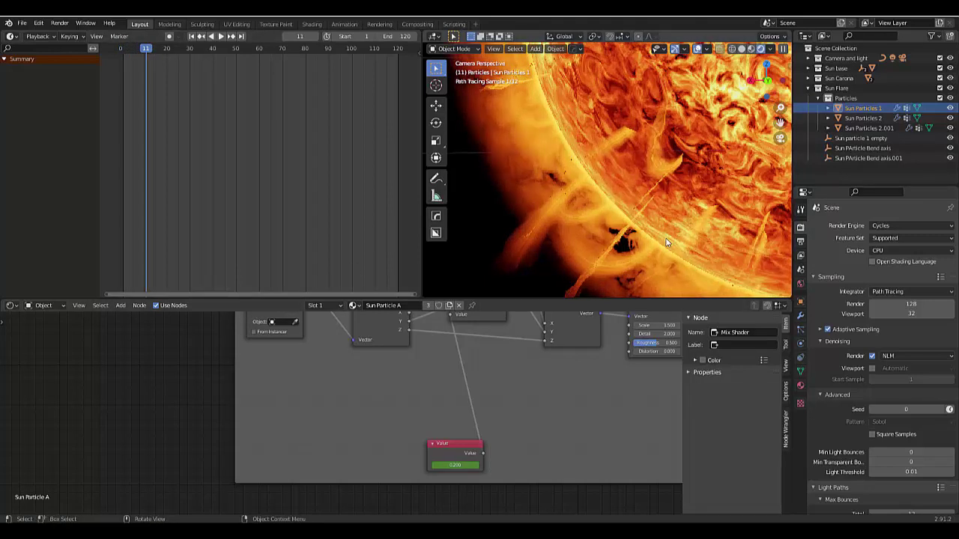
pyautogui.click(868, 117)
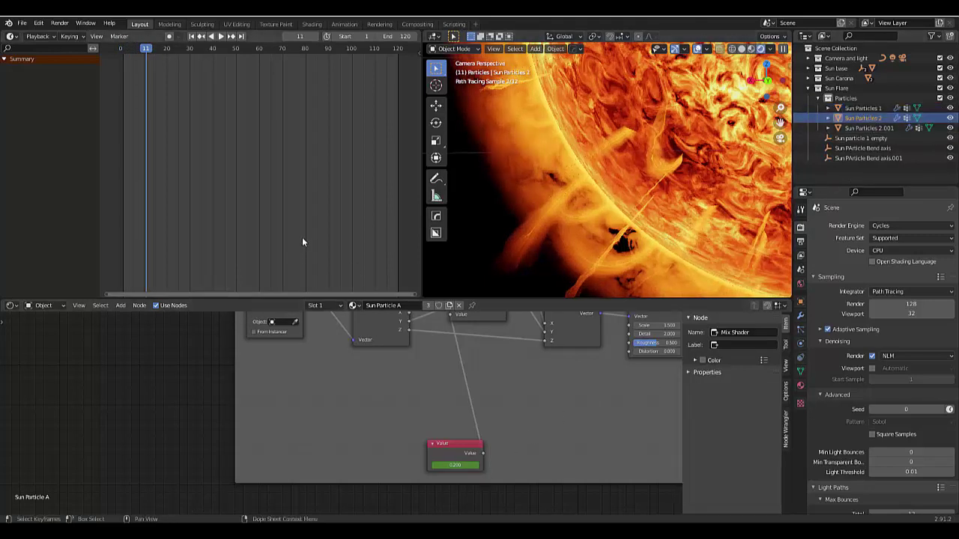
pyautogui.press('space')
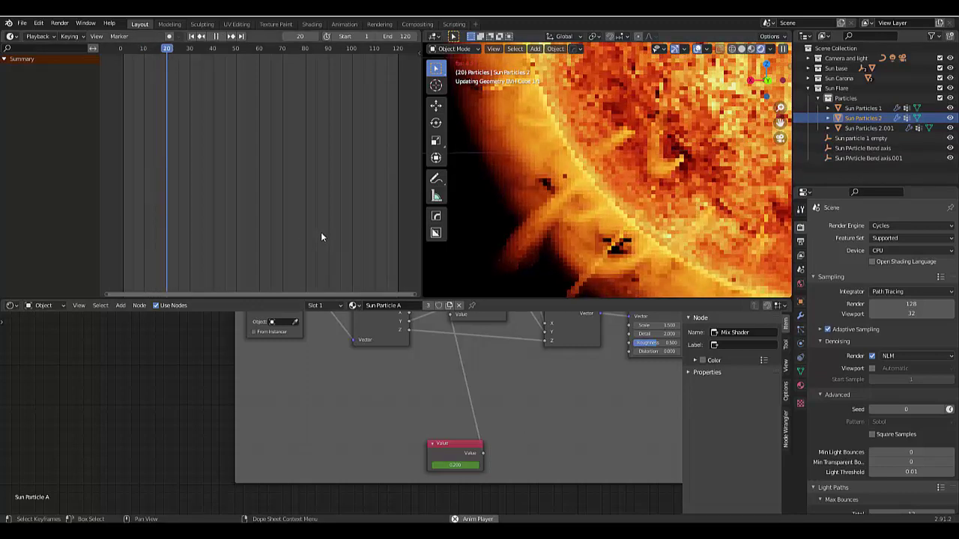
pyautogui.press('space')
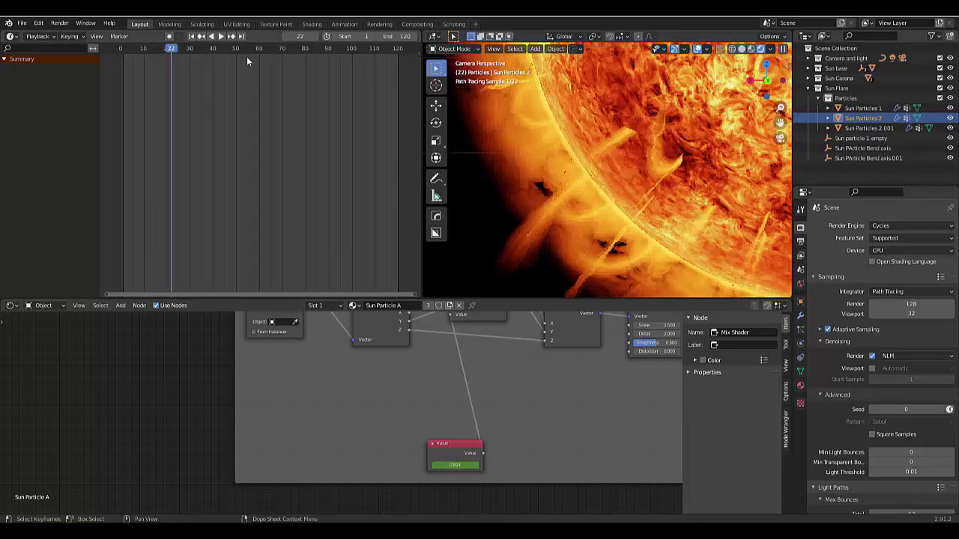
pyautogui.moveTo(281, 64); pyautogui.dragTo(106, 105)
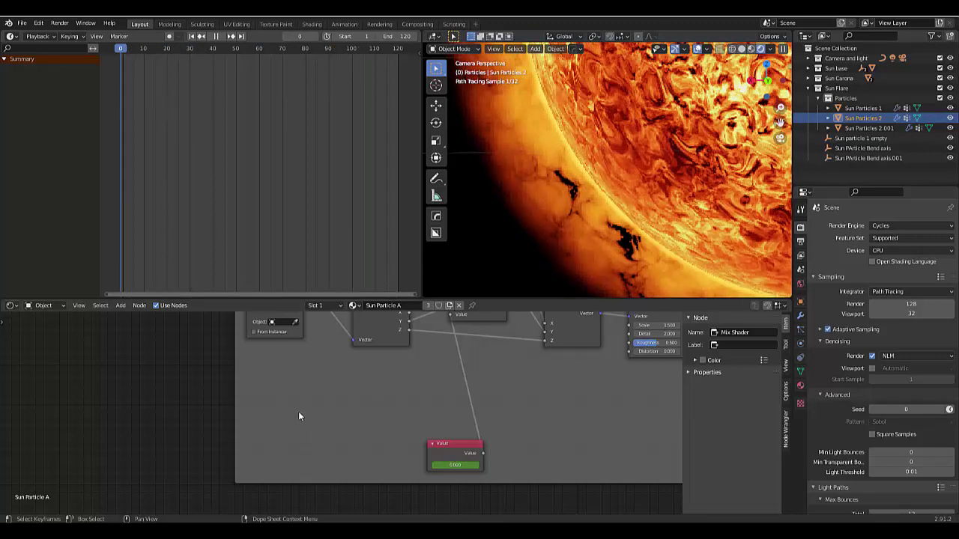
# - Examine the Sun Particle A node tree used by Sun Particles 2, including the texture animation group and both mapping chains
pyautogui.scroll(-4, 298, 411)
pyautogui.scroll(-3, 298, 416)
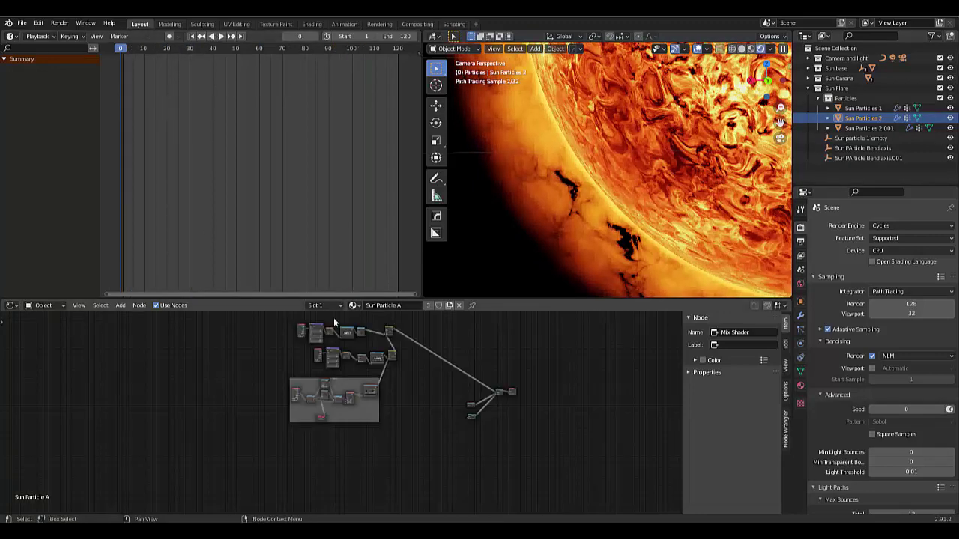
pyautogui.moveTo(333, 317); pyautogui.dragTo(410, 389, button='middle')
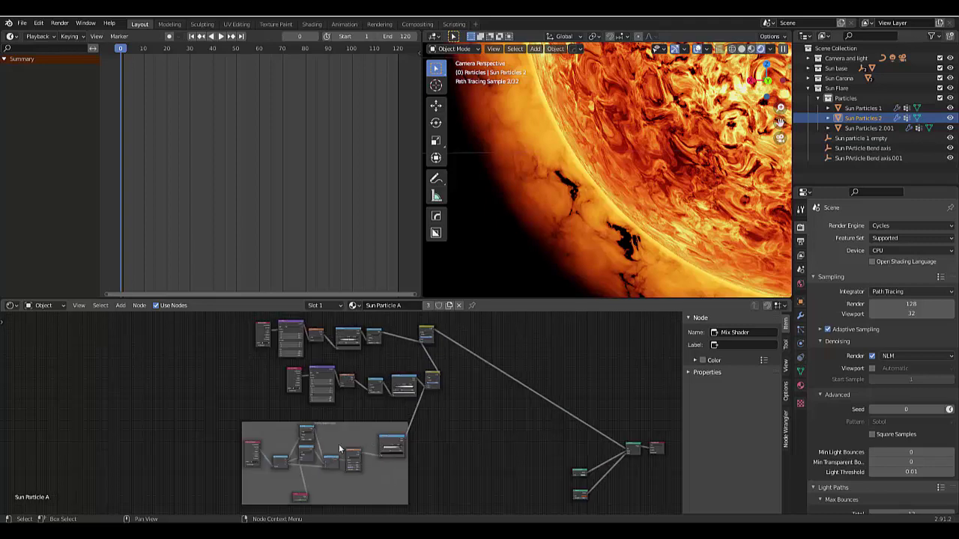
pyautogui.scroll(-2, 339, 447)
pyautogui.scroll(5, 303, 442)
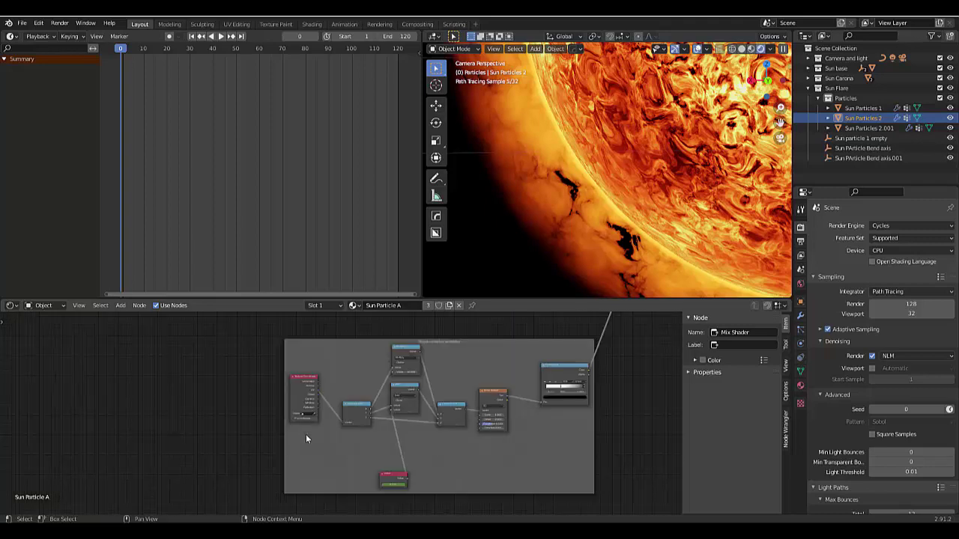
pyautogui.scroll(-4, 306, 439)
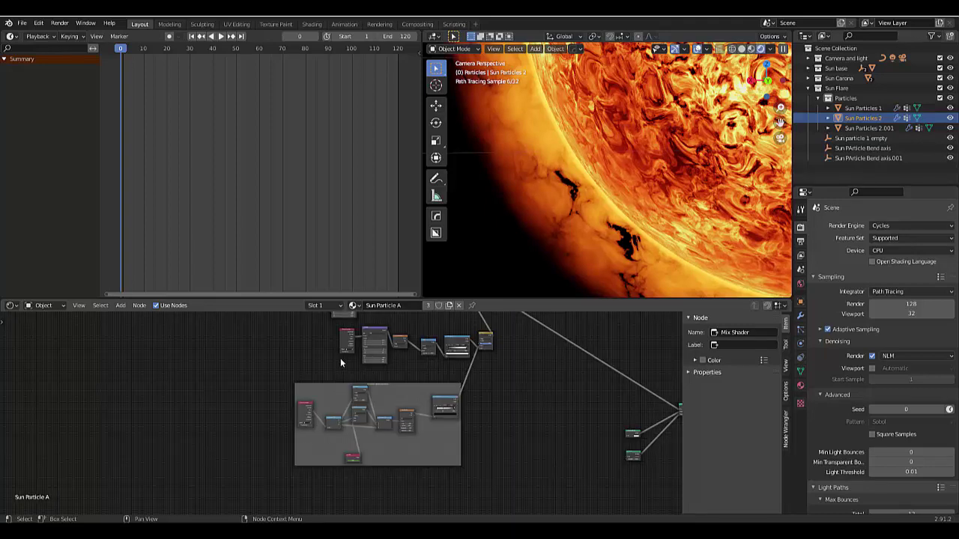
pyautogui.scroll(1, 322, 361)
pyautogui.scroll(4, 322, 360)
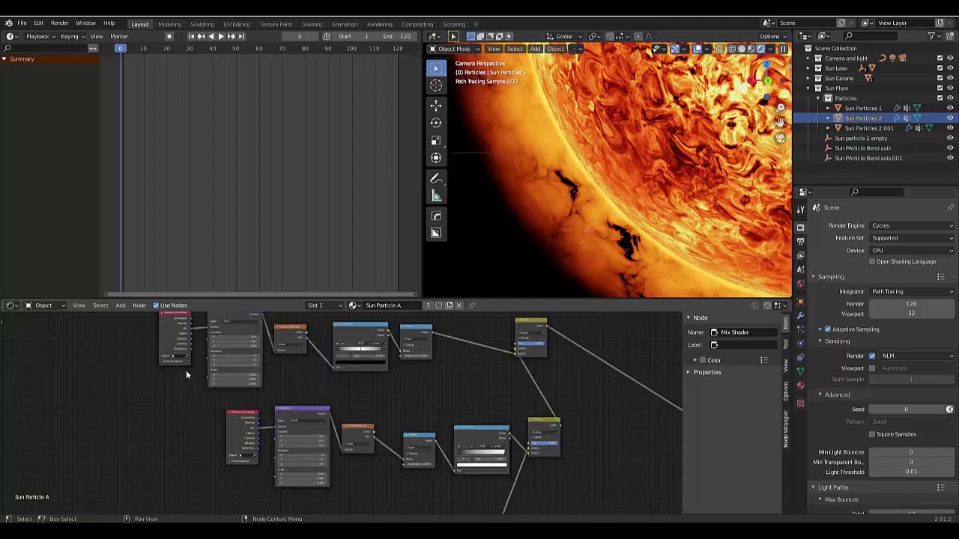
pyautogui.scroll(-3, 205, 390)
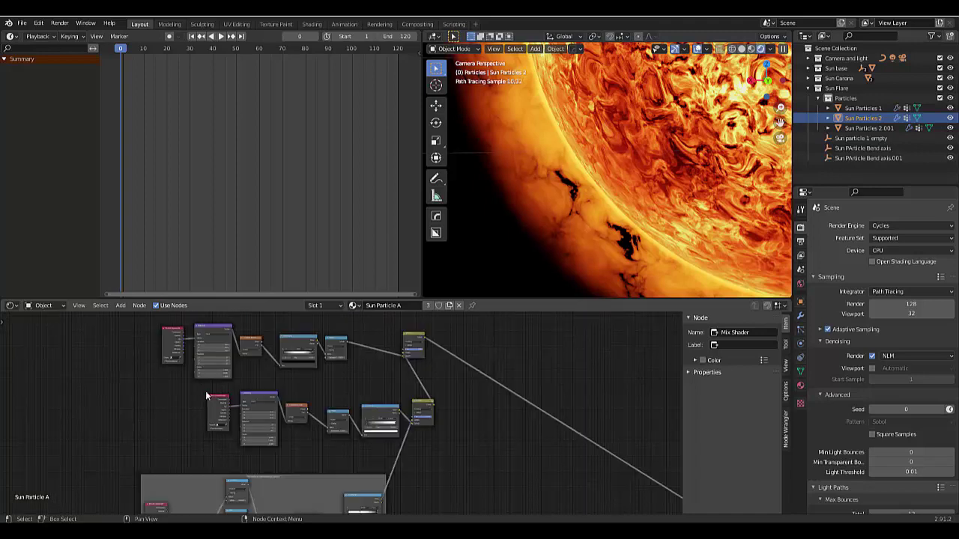
pyautogui.scroll(3, 206, 393)
pyautogui.scroll(-7, 207, 396)
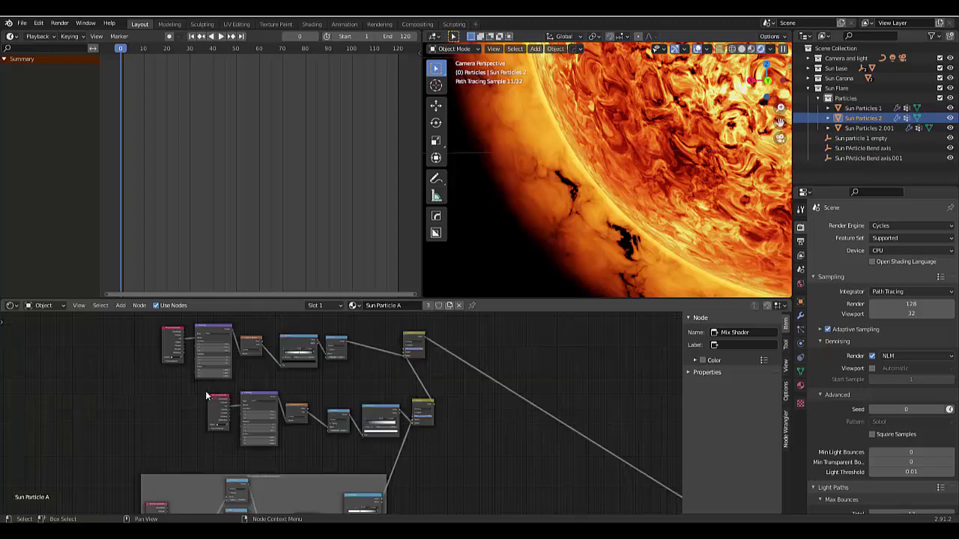
# - Select Sun Particles 2.001 and examine the texture animation group in its Sun Particle A material
pyautogui.click(876, 128)
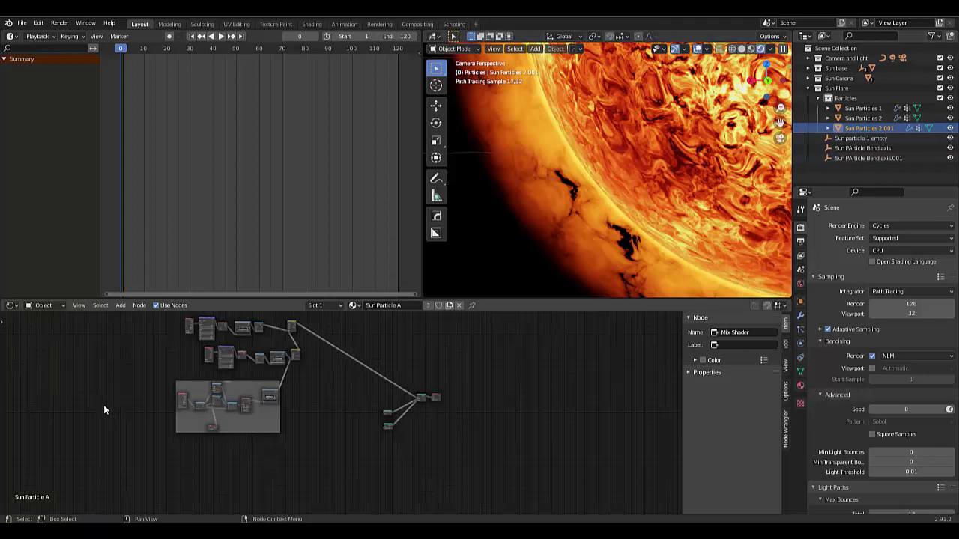
pyautogui.scroll(4, 233, 397)
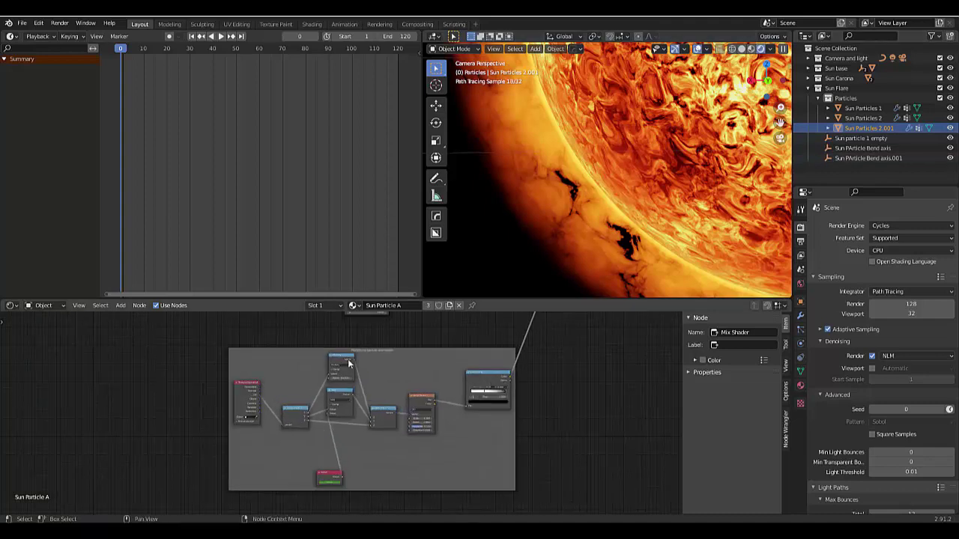
pyautogui.scroll(-5, 377, 346)
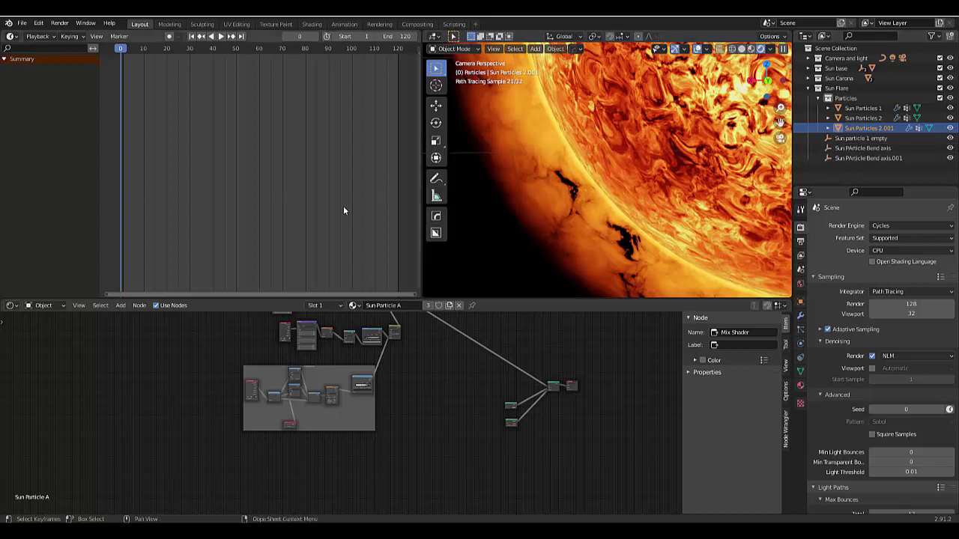
# - Select the Sun PArticle Bend axis.001 empty and preview the animation from frame 0 to about frame 22
pyautogui.click(867, 156)
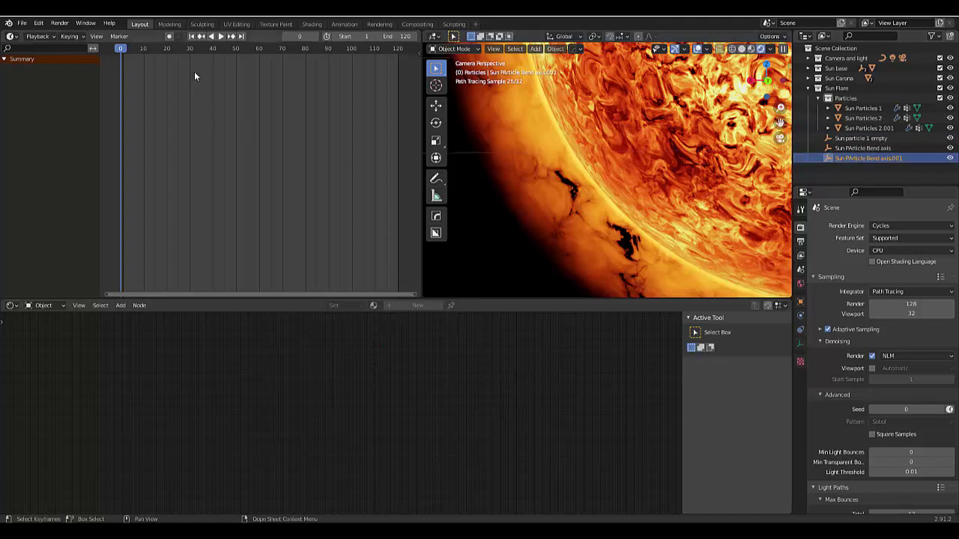
pyautogui.press('space')
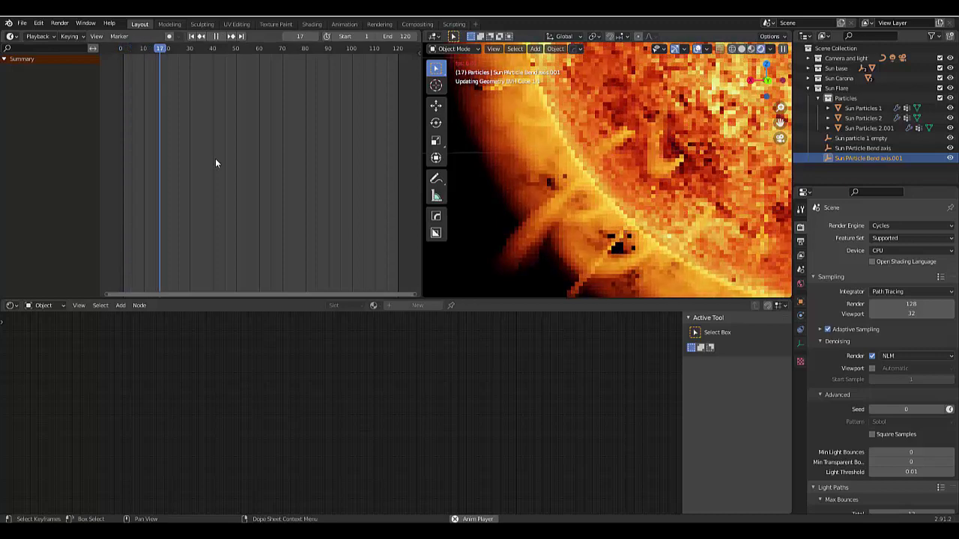
pyautogui.press('space')
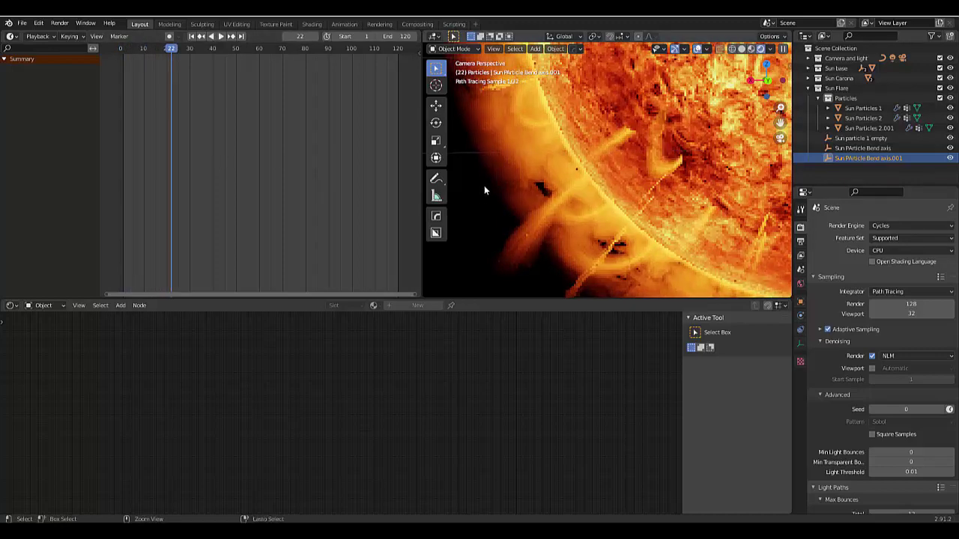
# - Restrict the rendered camera preview to a region around the flares at the sun's lower-left edge
pyautogui.hotkey('ctrl', 'b')
pyautogui.moveTo(495, 177); pyautogui.dragTo(664, 322)
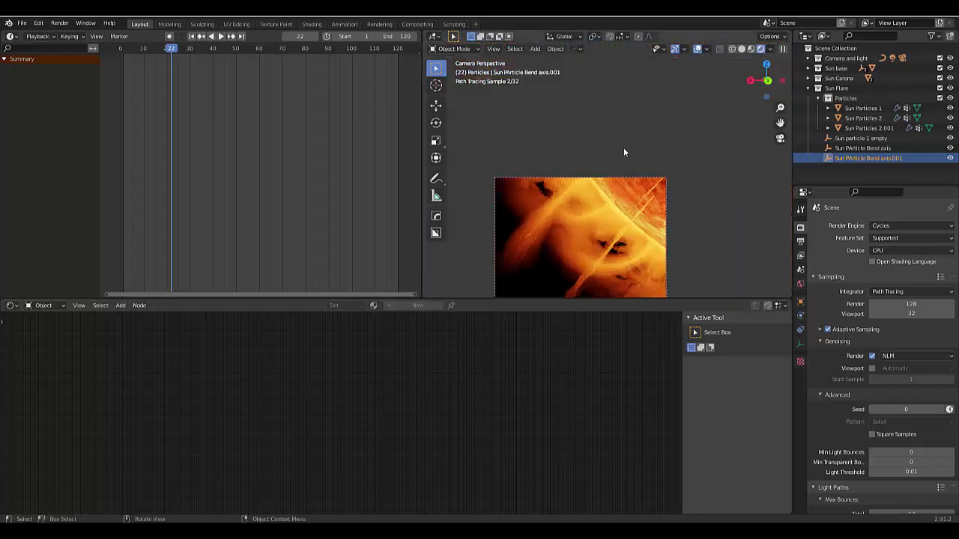
pyautogui.scroll(-4, 623, 146)
pyautogui.scroll(3, 607, 216)
pyautogui.scroll(1, 600, 171)
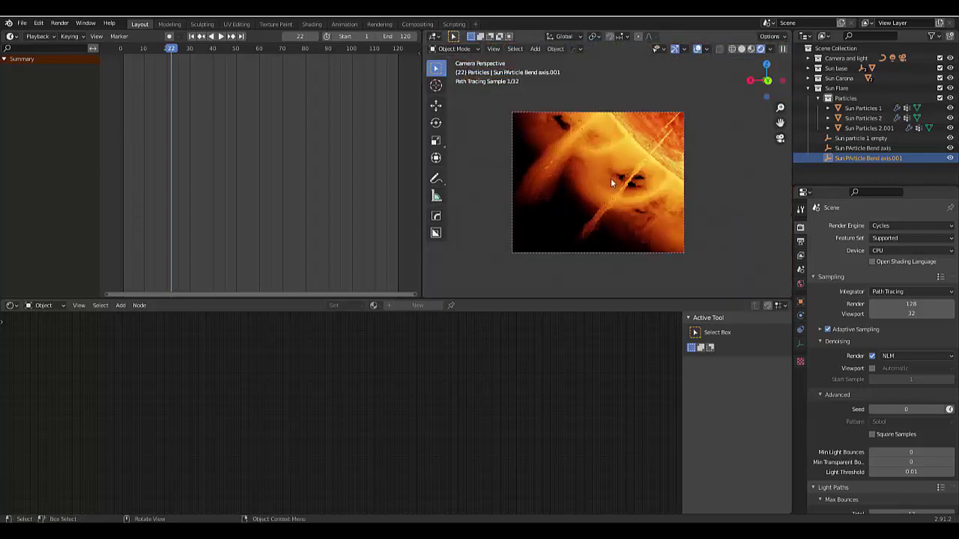
# - Return to frame 1, change the timeline area to a solid-shaded 3D Viewport and the shader node area to a Timeline
pyautogui.click(192, 37)
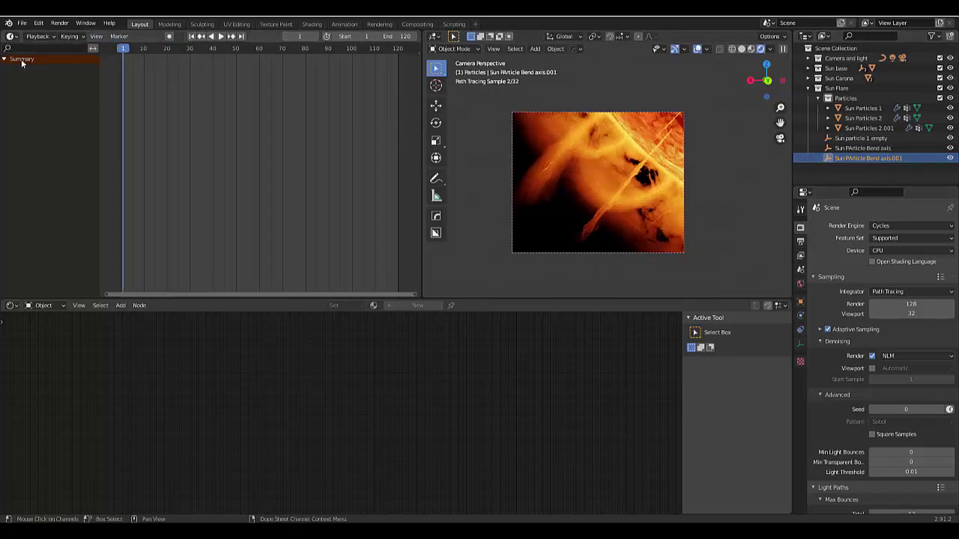
pyautogui.click(11, 36)
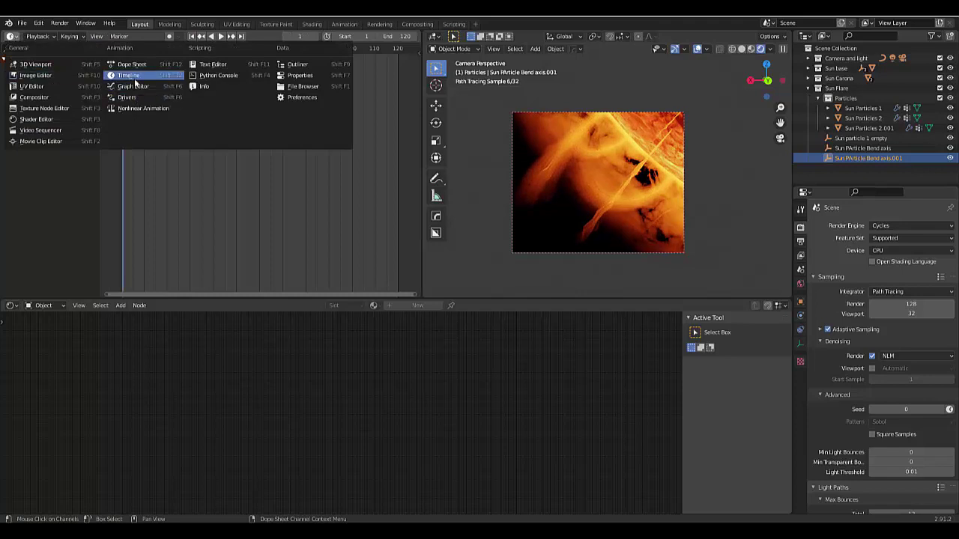
pyautogui.click(36, 65)
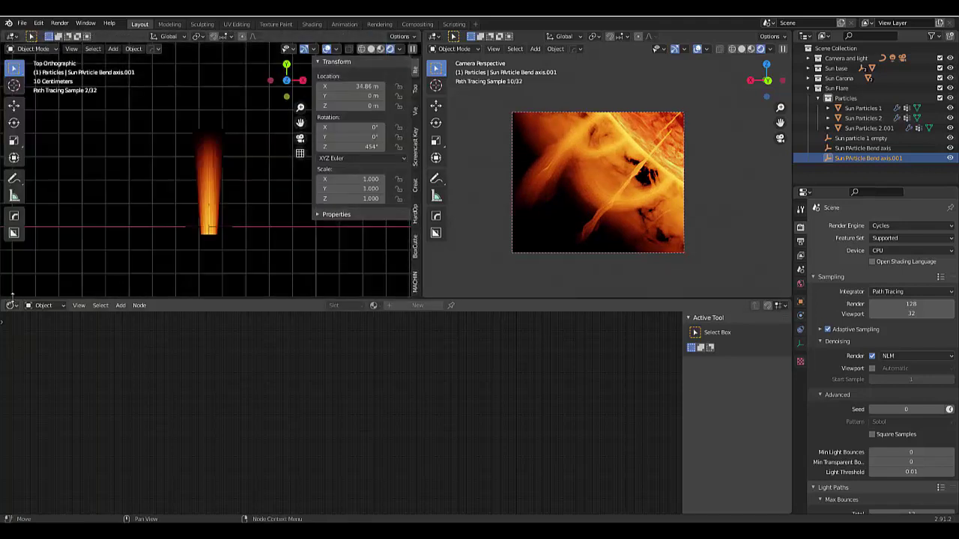
pyautogui.click(11, 306)
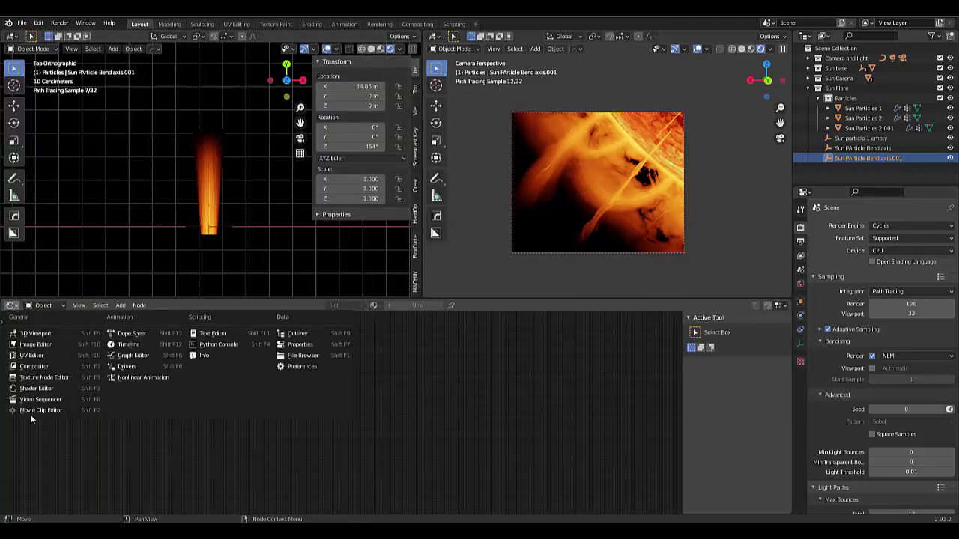
pyautogui.click(112, 347)
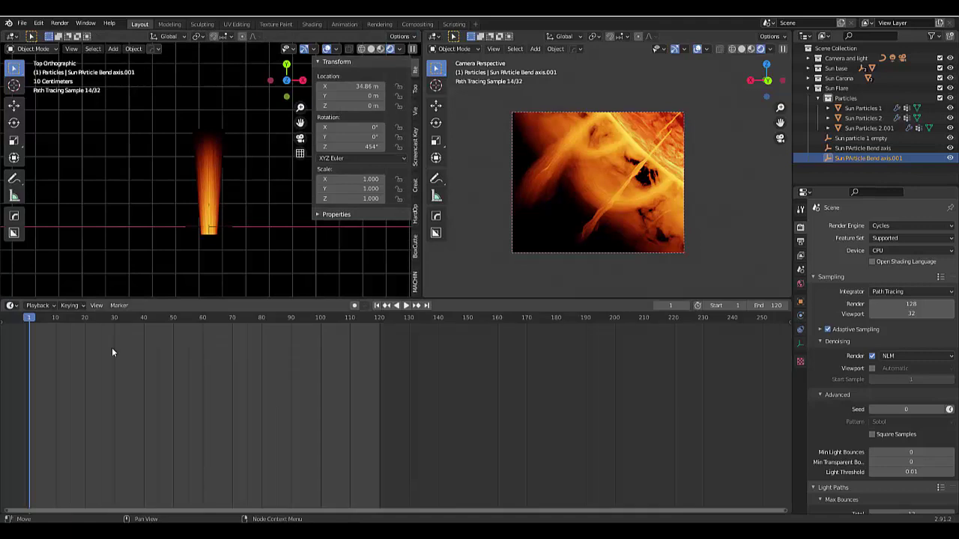
pyautogui.click(374, 50)
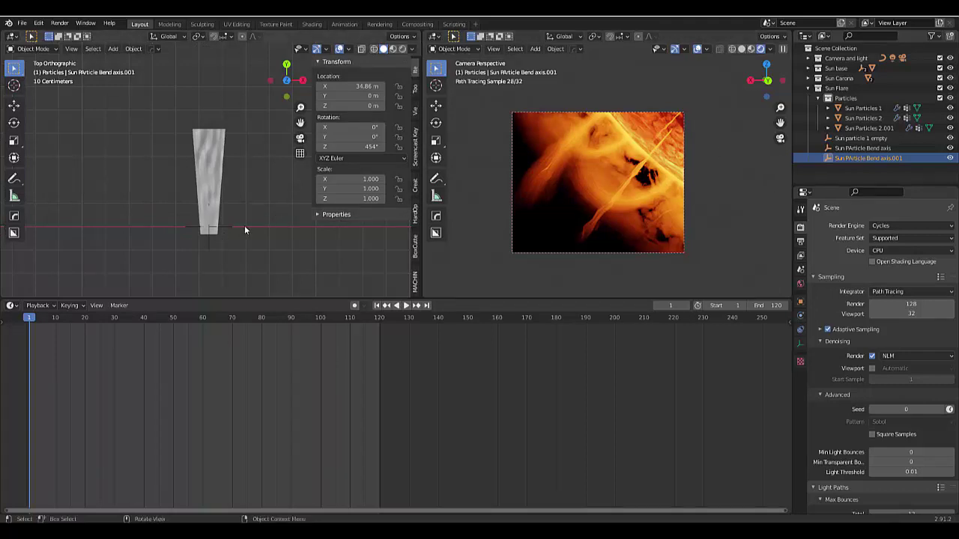
# - Keyframe the location, rotation and scale of the Sun PArticle Bend axis.001 empty at frame 1
pyautogui.scroll(5, 244, 230)
pyautogui.scroll(2, 131, 249)
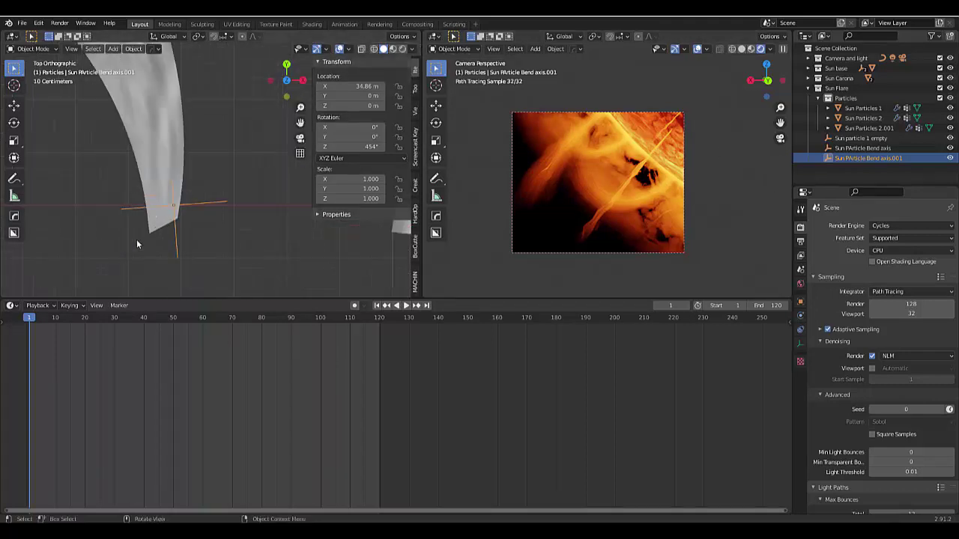
pyautogui.scroll(-2, 168, 210)
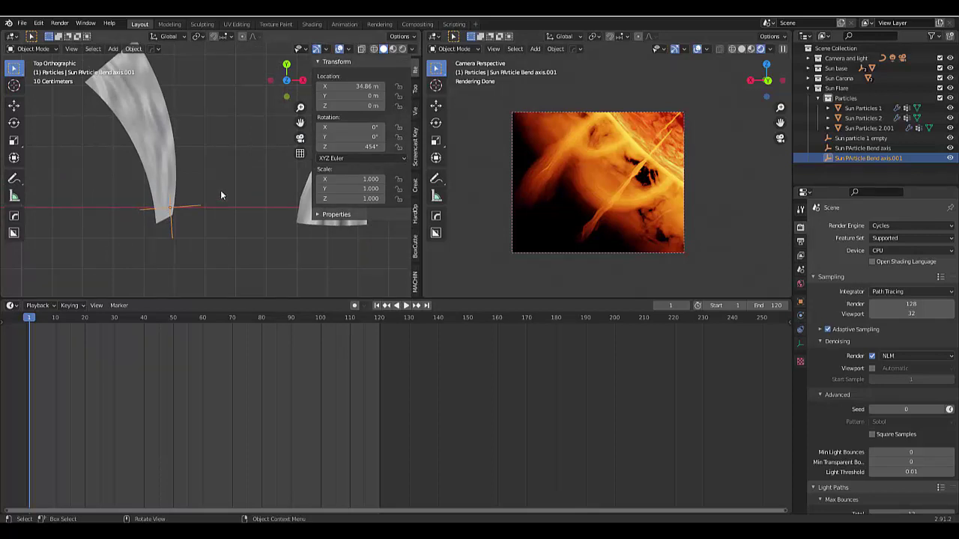
pyautogui.press('r')
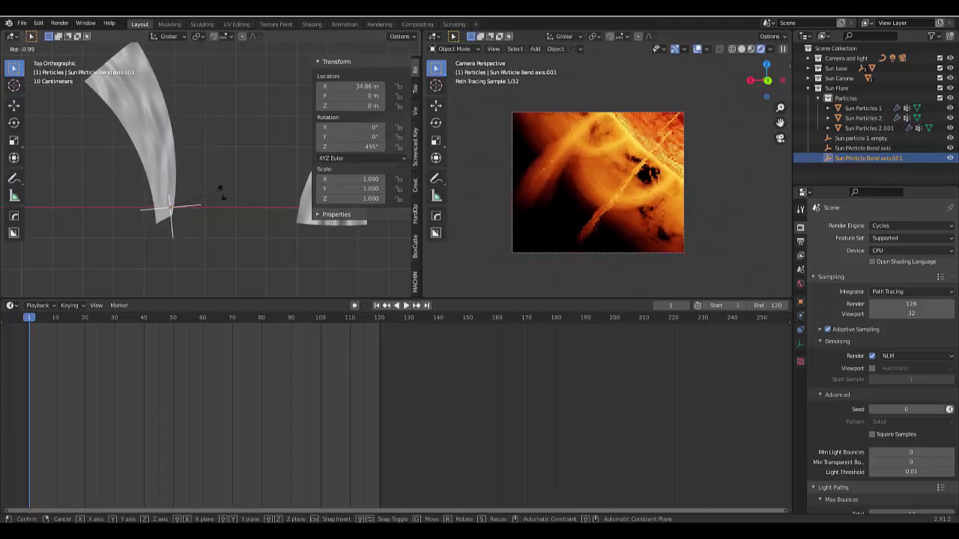
pyautogui.press('Escape')
pyautogui.press('i')
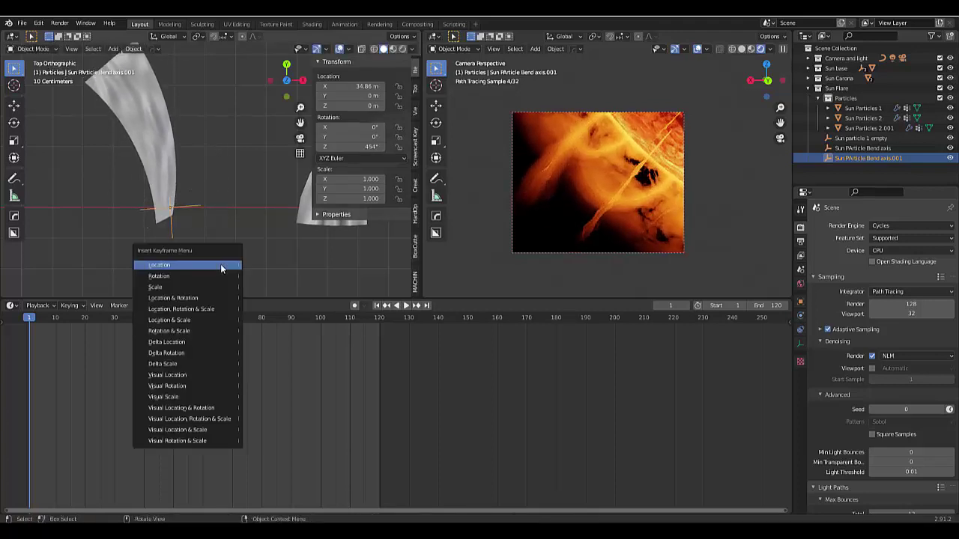
pyautogui.click(216, 309)
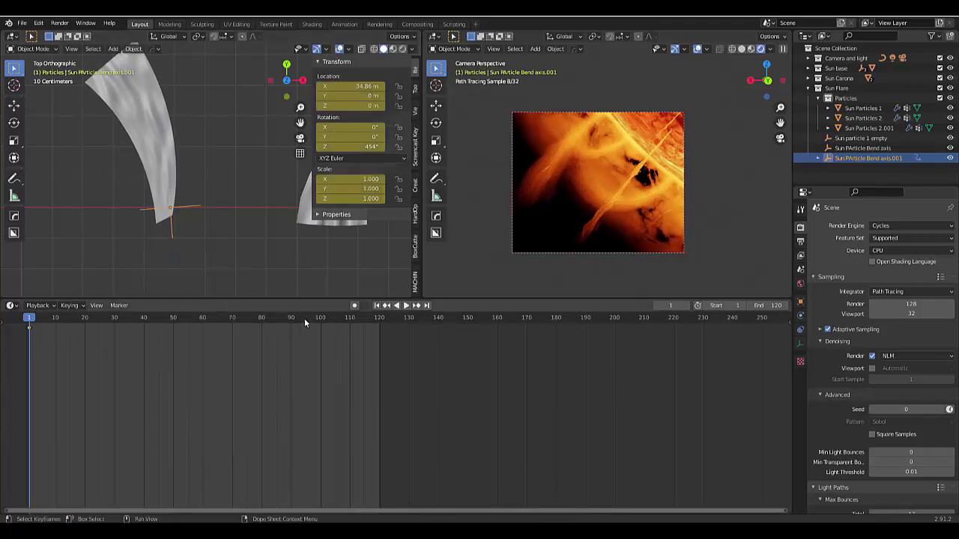
# - At frame 120, rotate the Sun PArticle Bend axis.001 empty to about 536° on Z and keyframe its location, rotation and scale
pyautogui.click(427, 306)
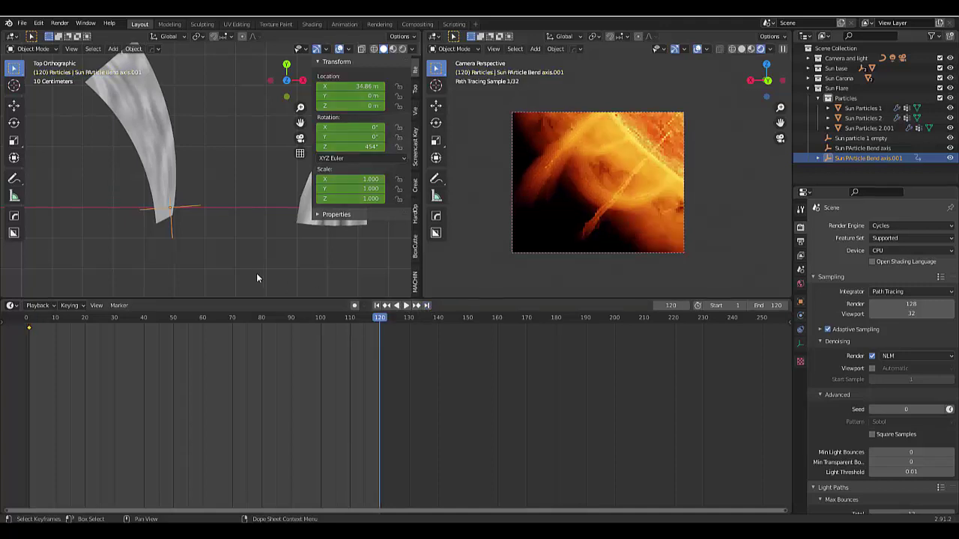
pyautogui.press('i')
pyautogui.click(227, 218)
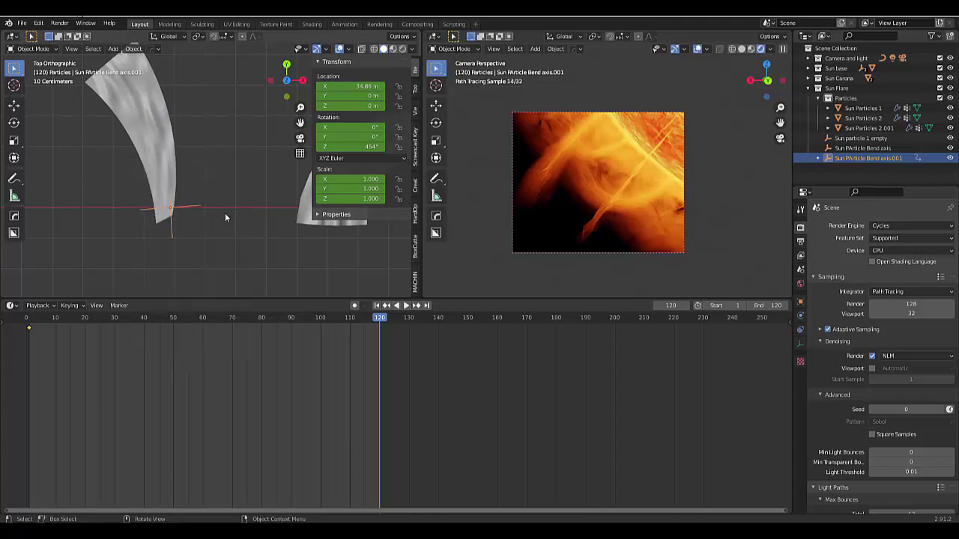
pyautogui.press('r')
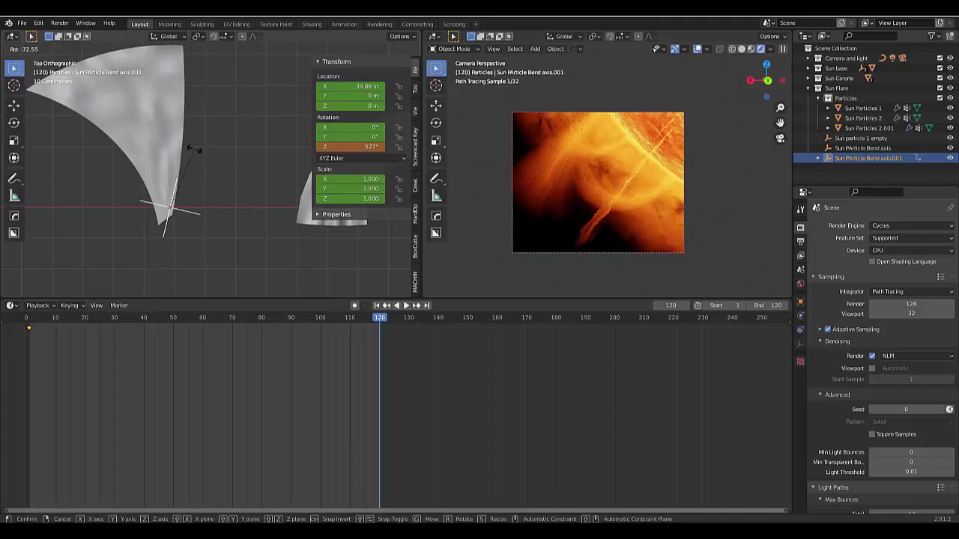
pyautogui.click(187, 142)
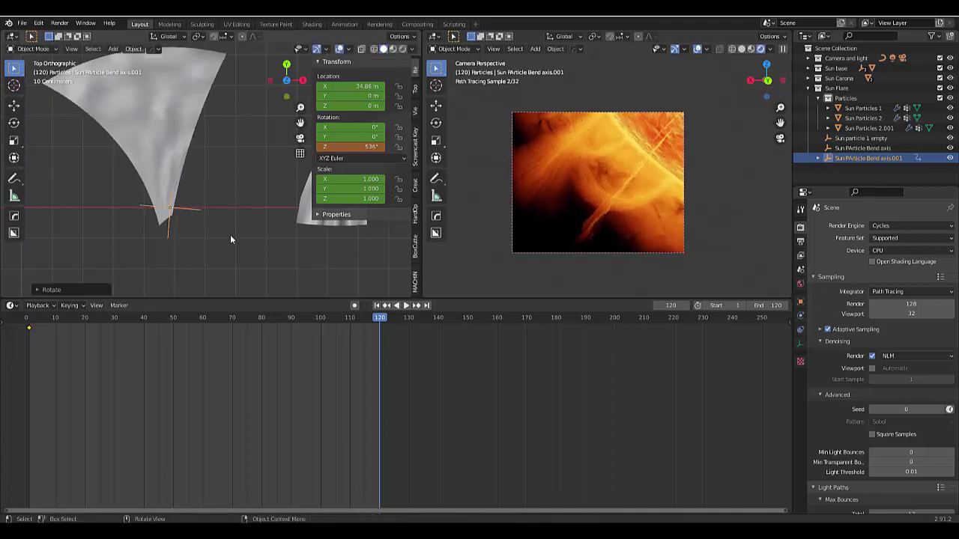
pyautogui.press('i')
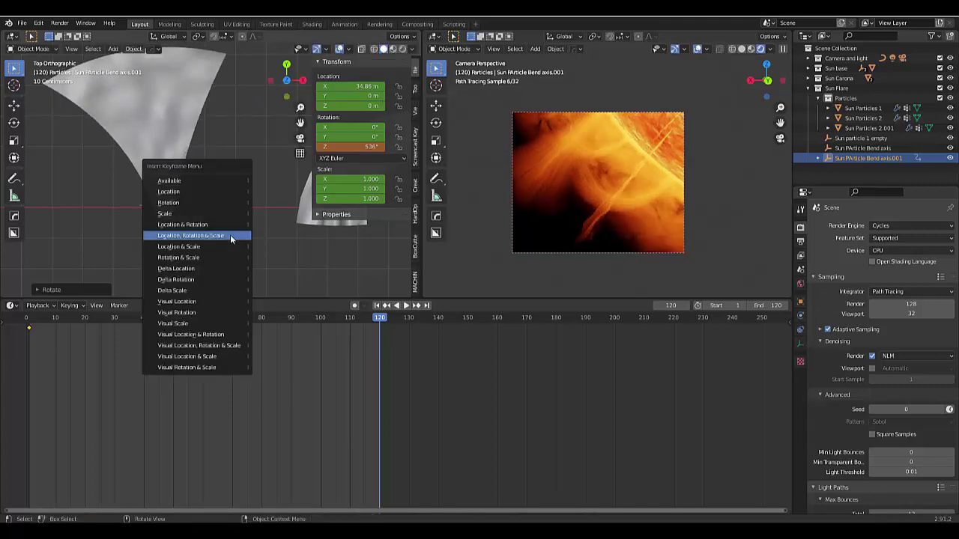
pyautogui.click(230, 236)
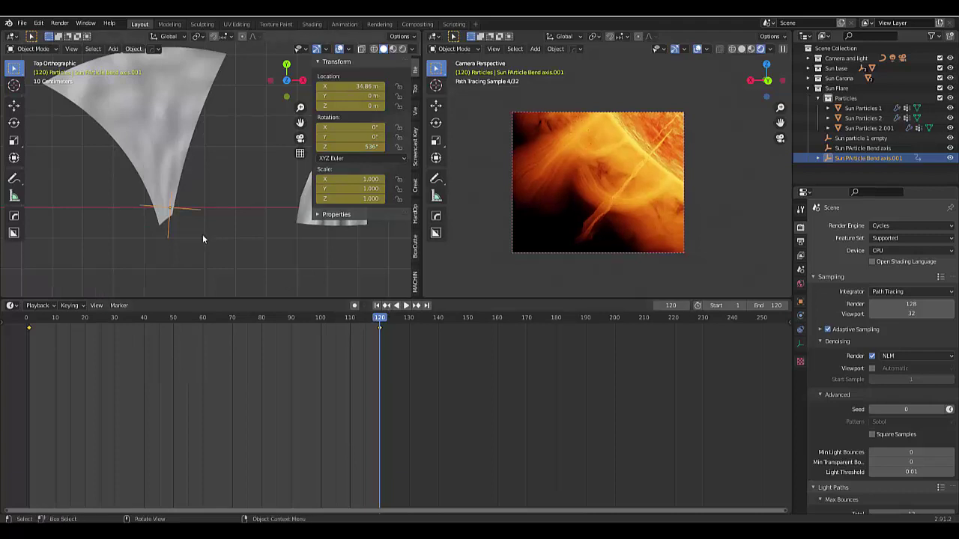
pyautogui.press('g')
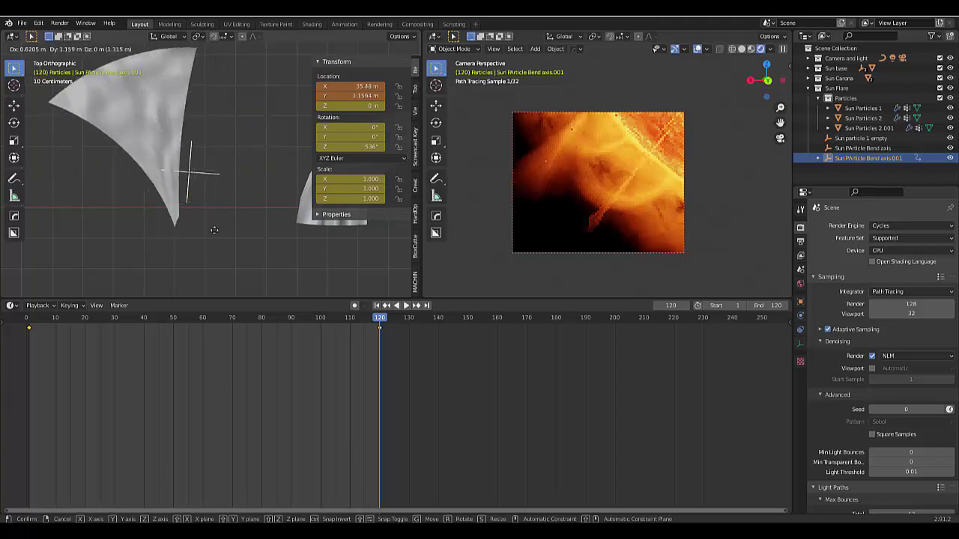
pyautogui.rightClick(133, 230)
# - Select the Sun PArticle Bend axis empty of the arched flare and keyframe its location, rotation and scale at frame 1
pyautogui.scroll(-3, 137, 234)
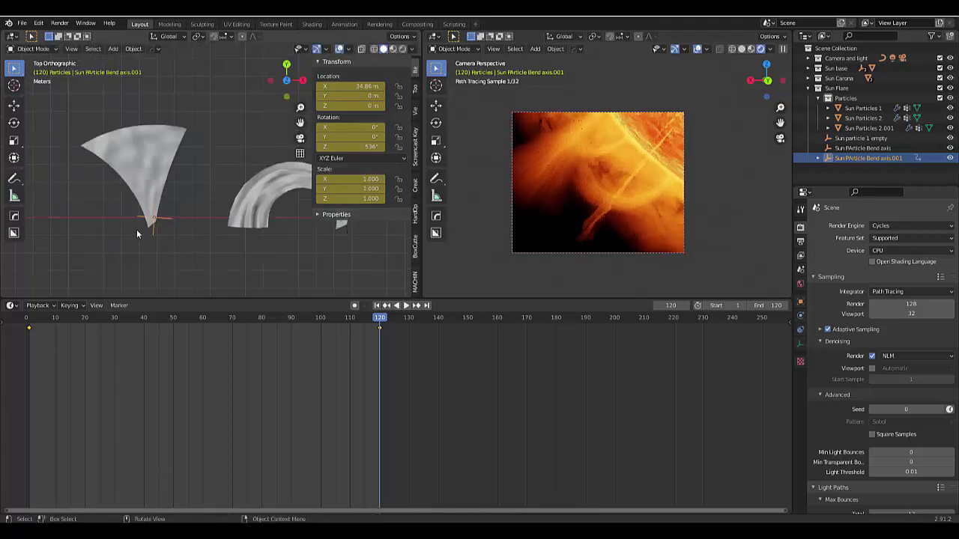
pyautogui.click(858, 147)
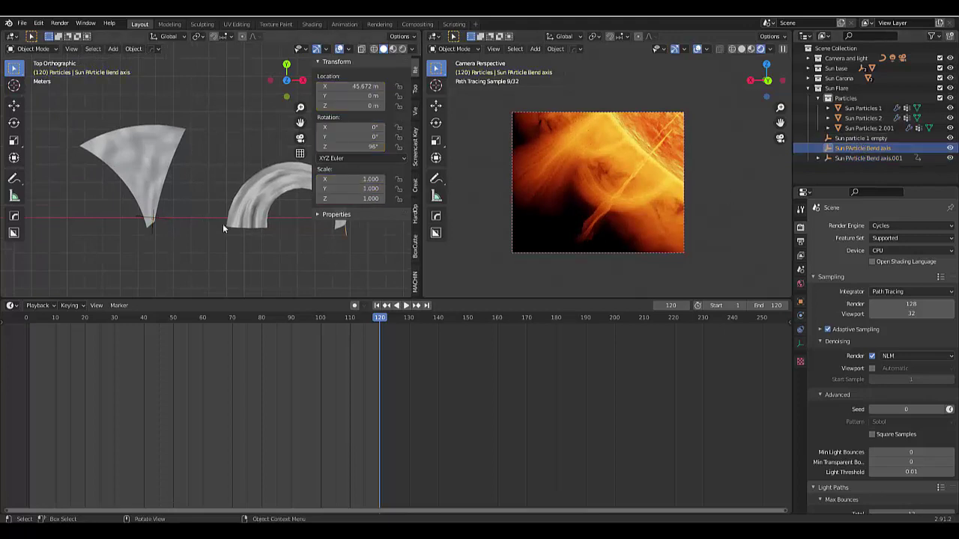
pyautogui.press('KP_Decimal')
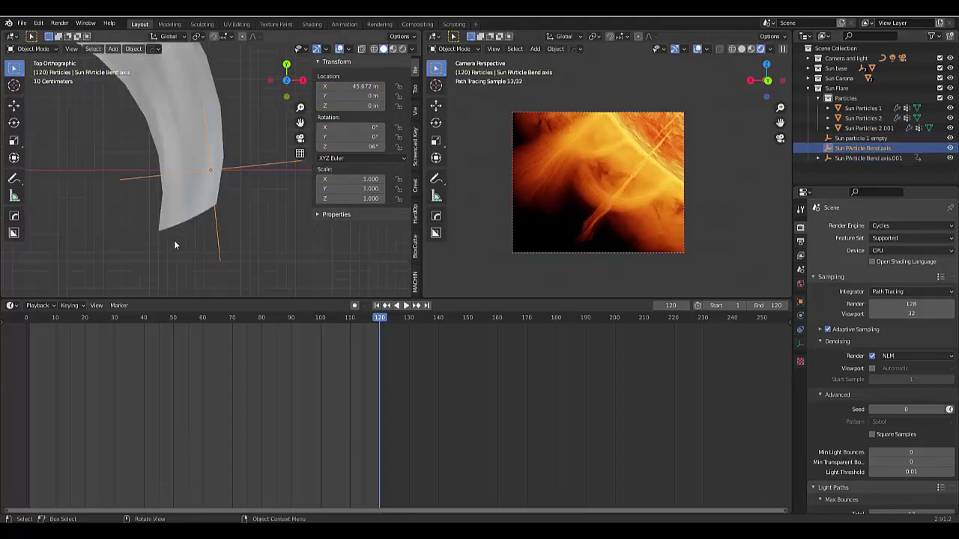
pyautogui.scroll(-4, 207, 219)
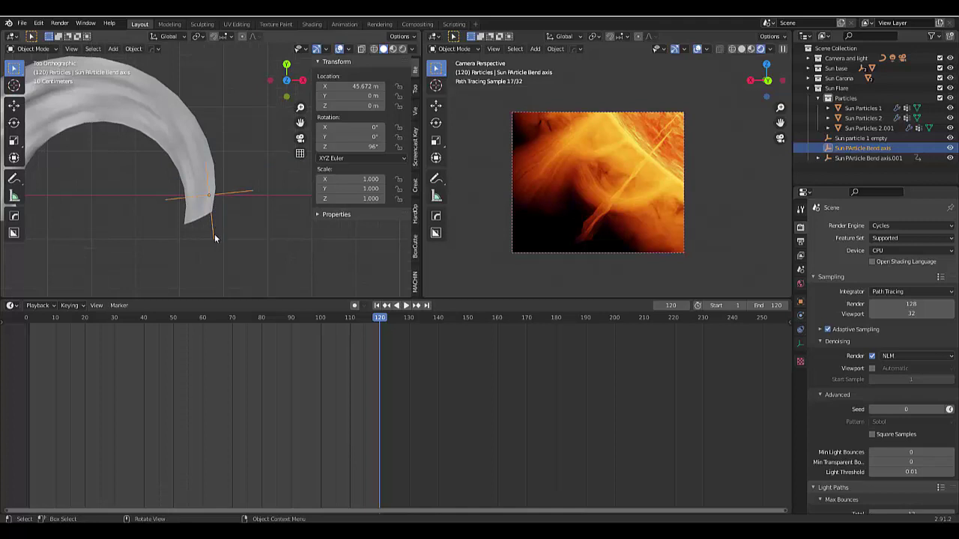
pyautogui.scroll(-2, 215, 238)
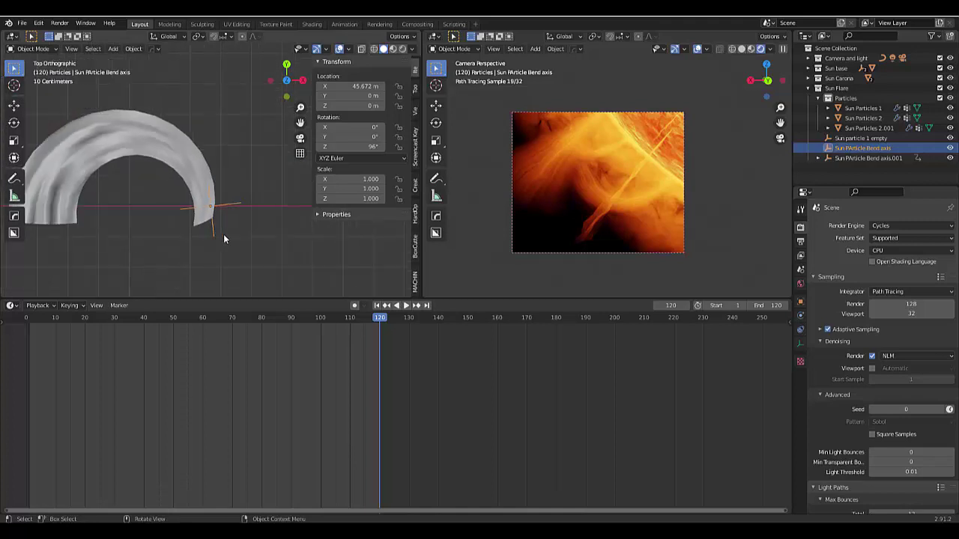
pyautogui.click(376, 307)
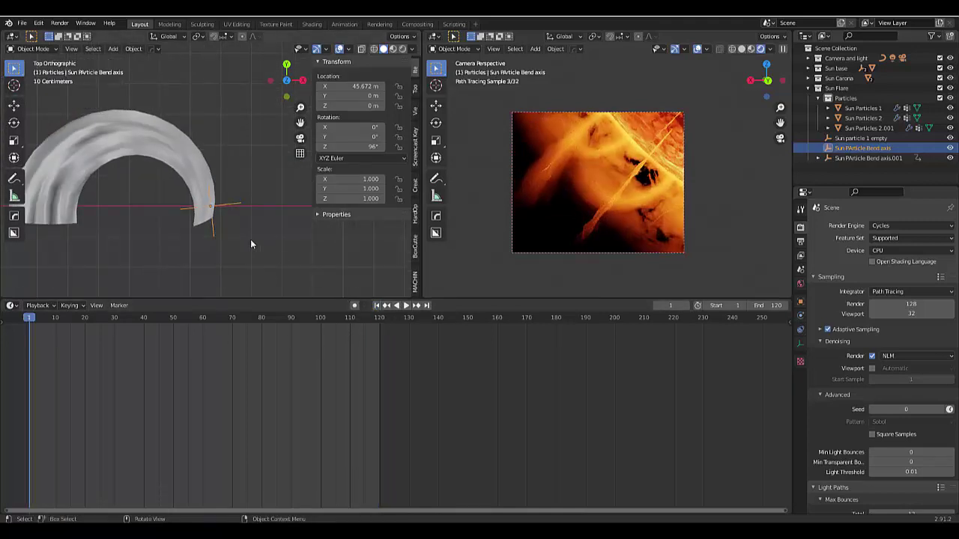
pyautogui.press('i')
pyautogui.click(250, 241)
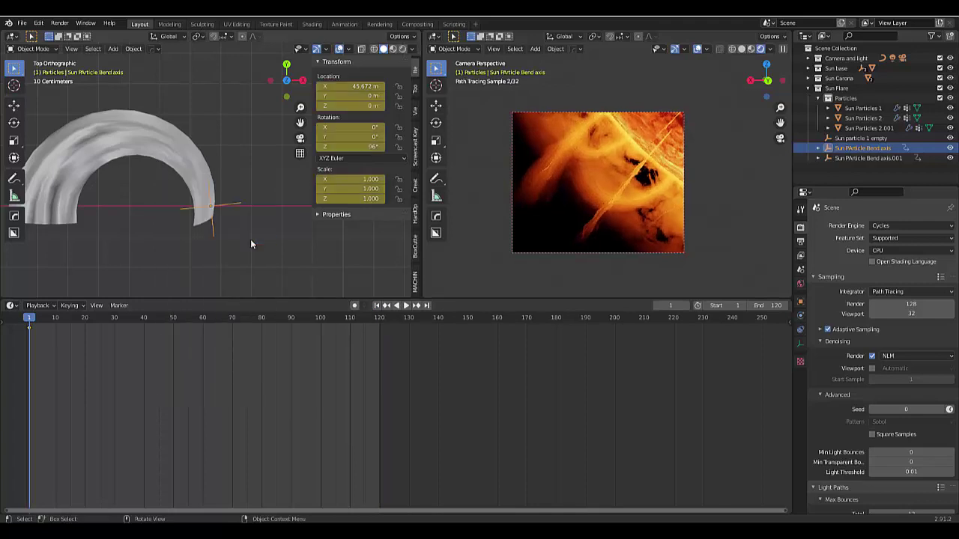
# - Try rotating the Sun PArticle Bend axis empty to about 128° on Z at frame 1
pyautogui.press('r')
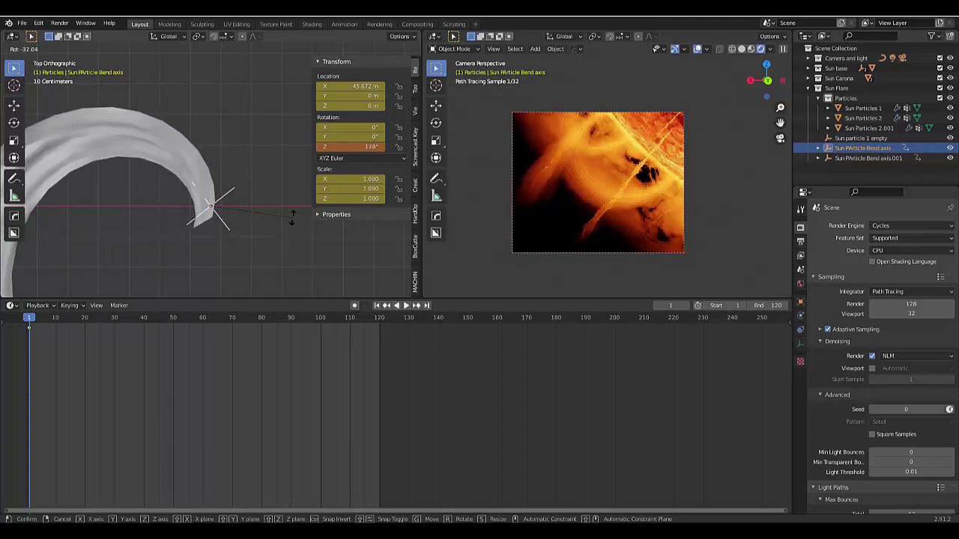
pyautogui.click(293, 216)
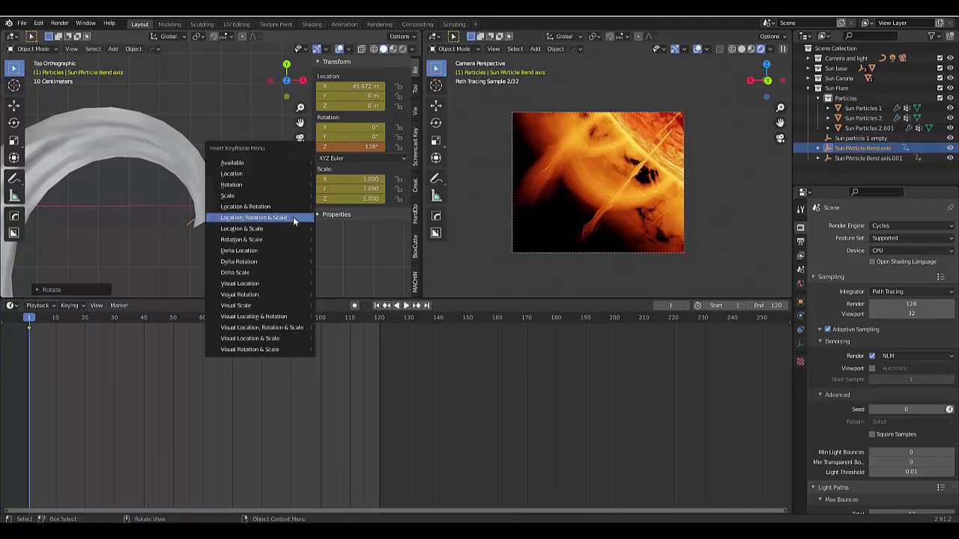
pyautogui.press('i')
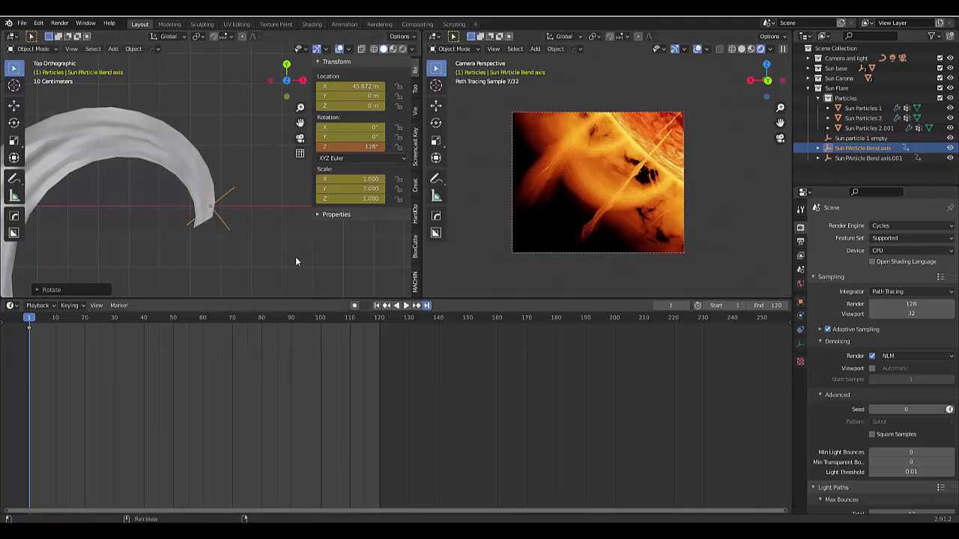
# - At frame 120, rotate the Sun PArticle Bend axis empty to about 147° on Z and keyframe its location, rotation and scale
pyautogui.hotkey('shift', 'Right')
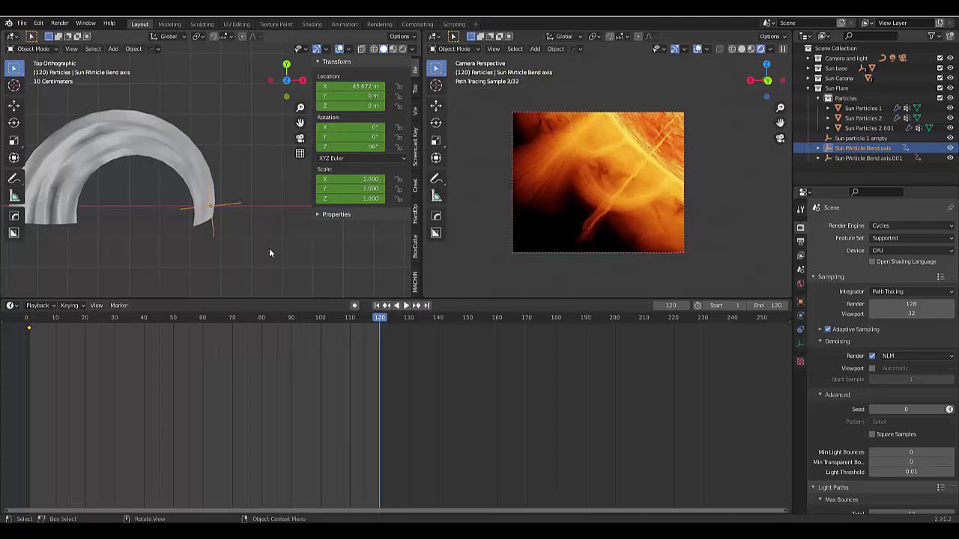
pyautogui.press('r')
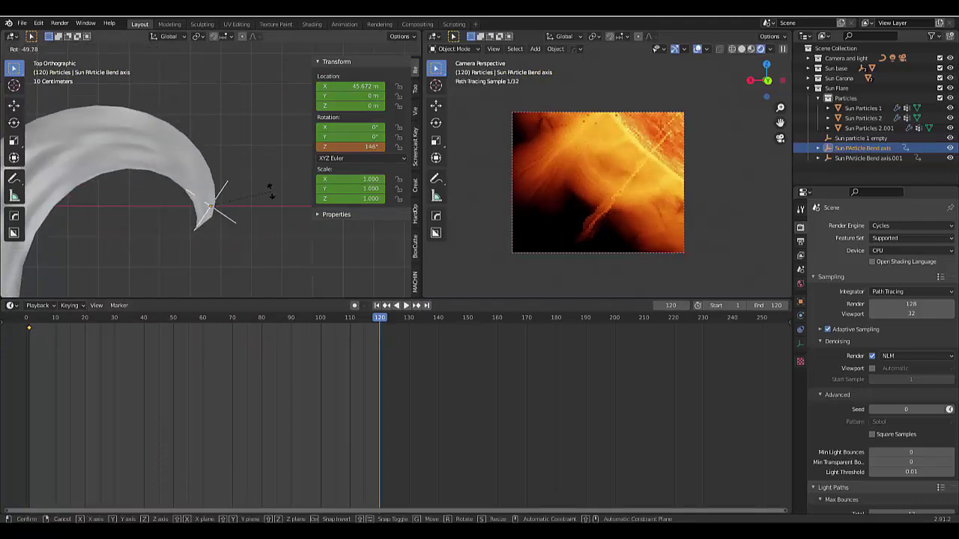
pyautogui.click(269, 197)
pyautogui.press('i')
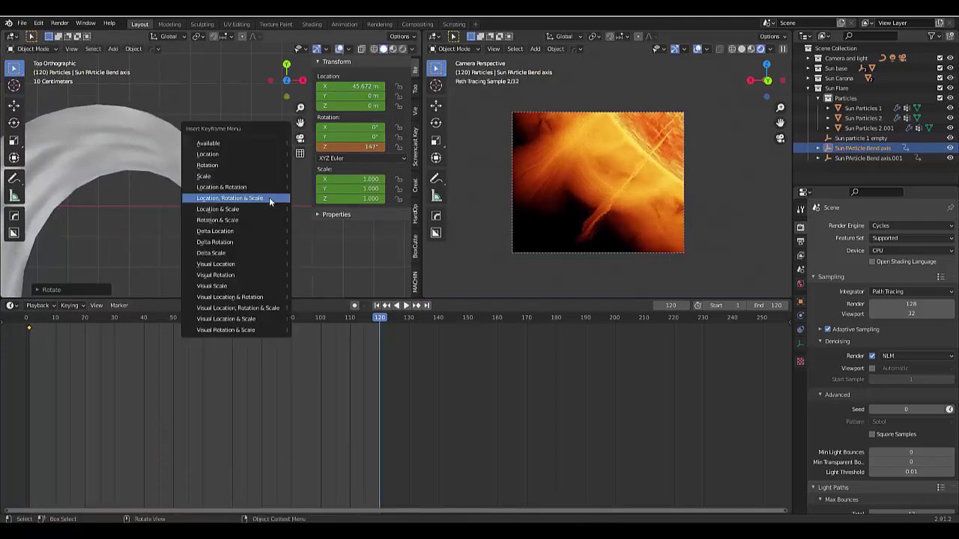
pyautogui.click(269, 197)
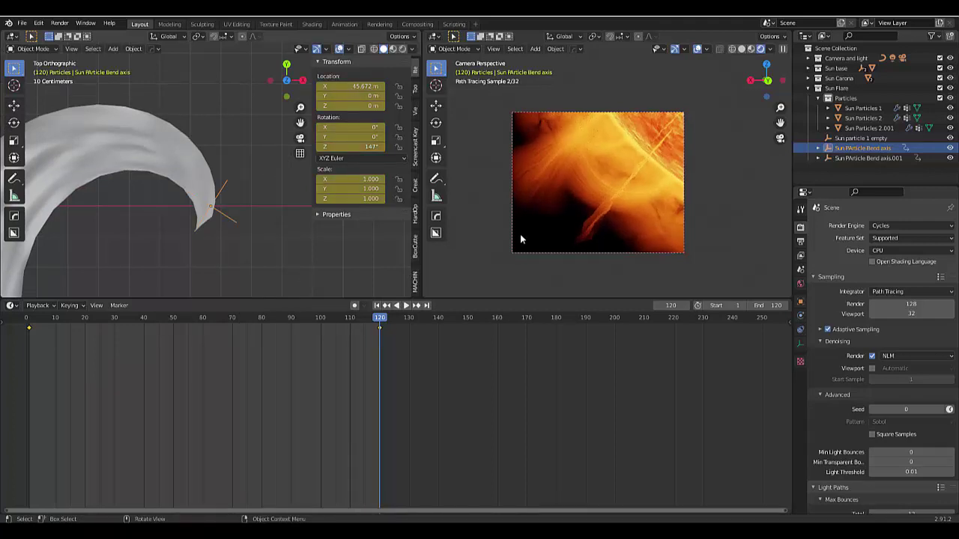
# - Select the Sun particle 1 empty and keyframe its location, rotation and scale at frame 1
pyautogui.click(849, 141)
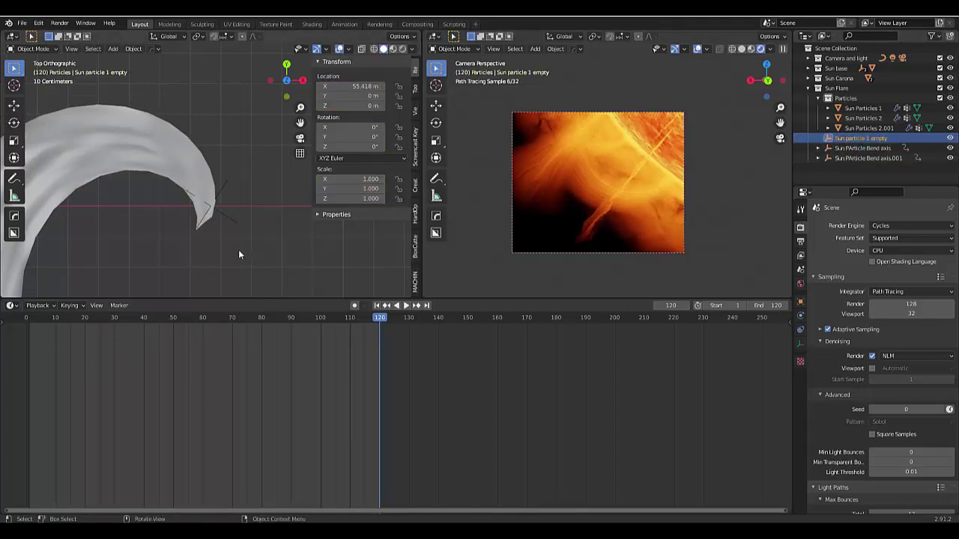
pyautogui.scroll(-5, 236, 255)
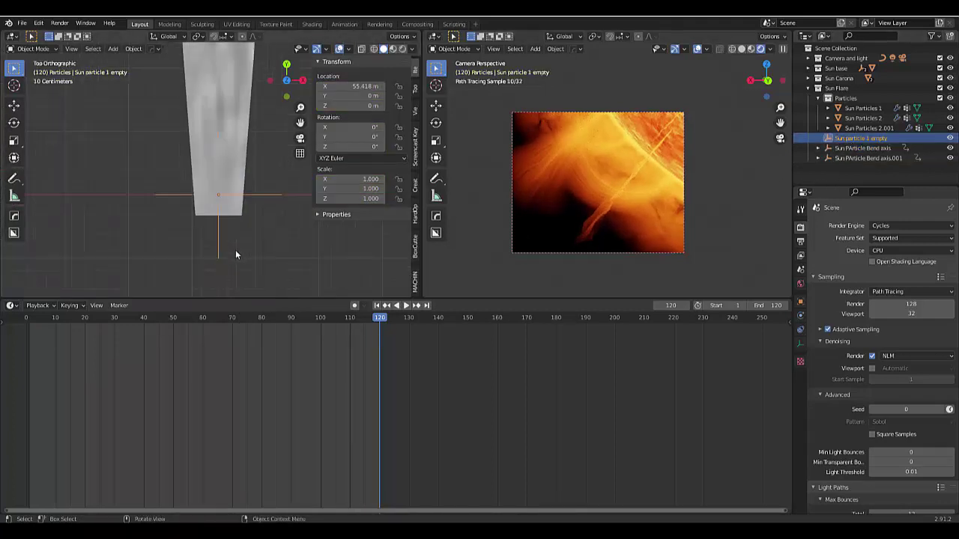
pyautogui.scroll(-1, 260, 234)
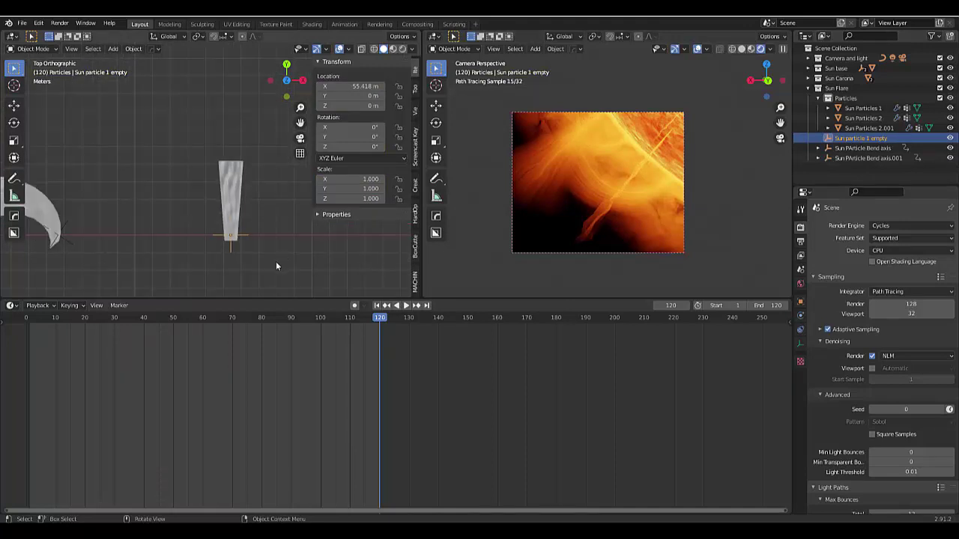
pyautogui.press('r')
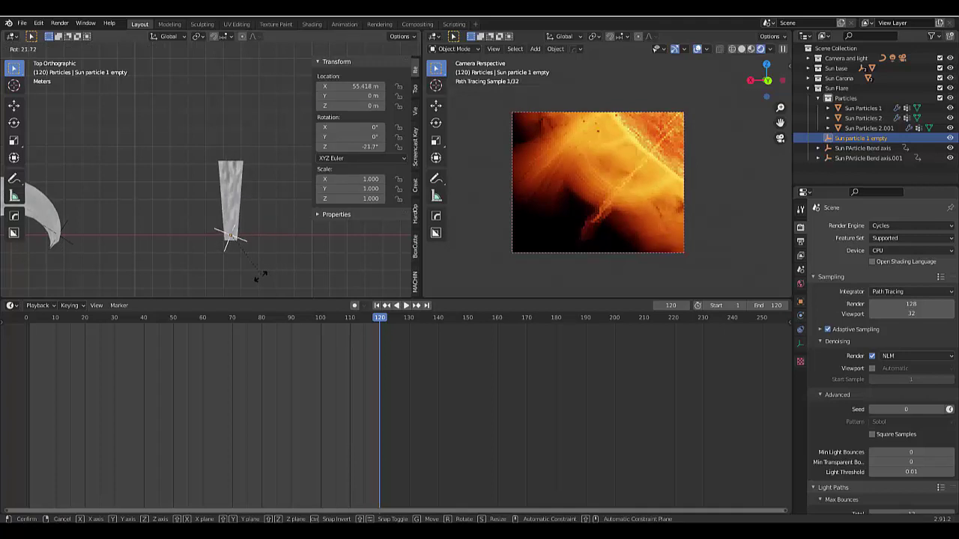
pyautogui.press('Escape')
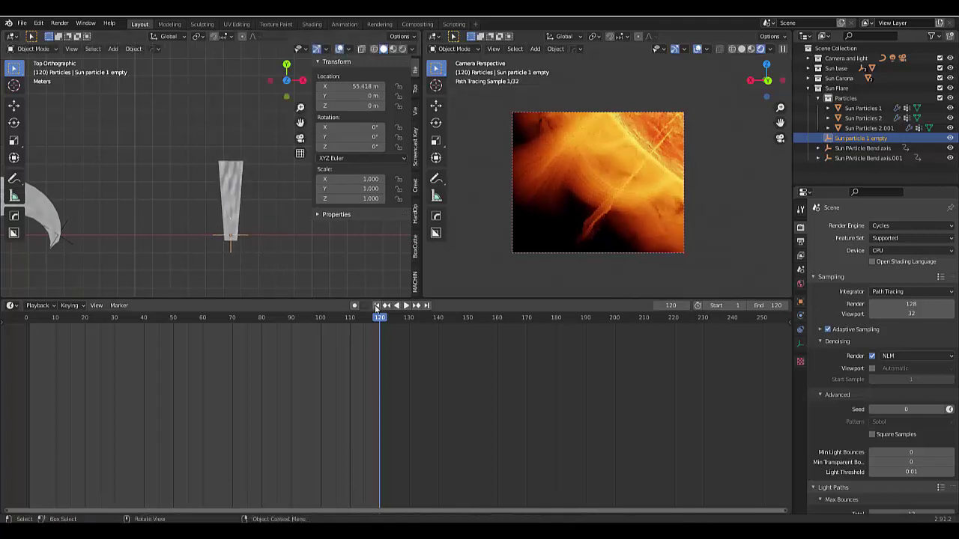
pyautogui.hotkey('shift', 'Left')
pyautogui.press('i')
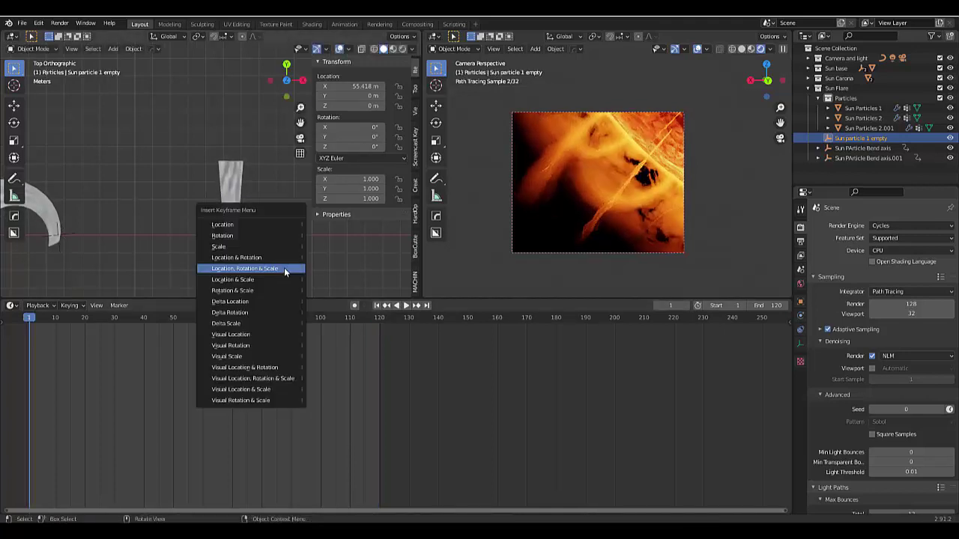
pyautogui.click(285, 270)
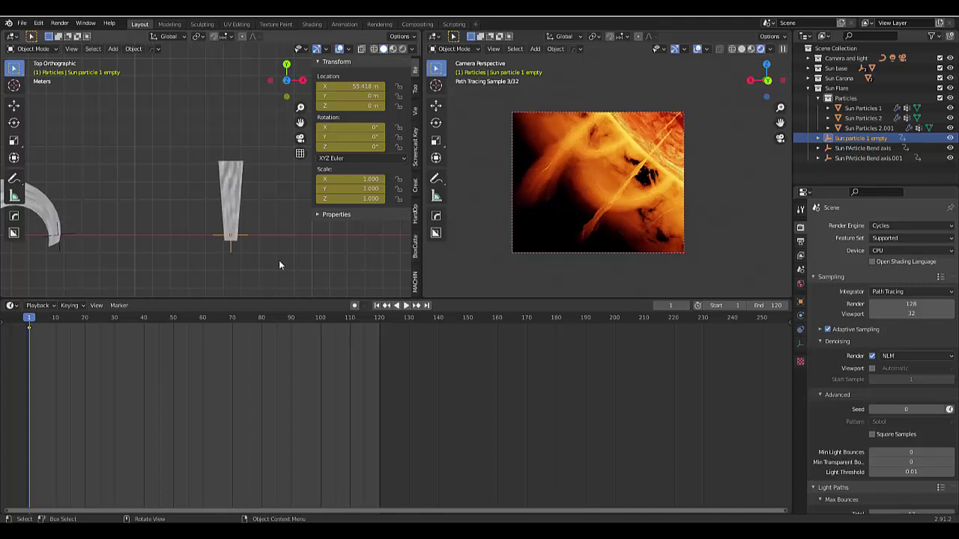
# - At frame 120, move the Sun particle 1 empty 2 m up on Z and keyframe its location, rotation and scale
pyautogui.press('g')
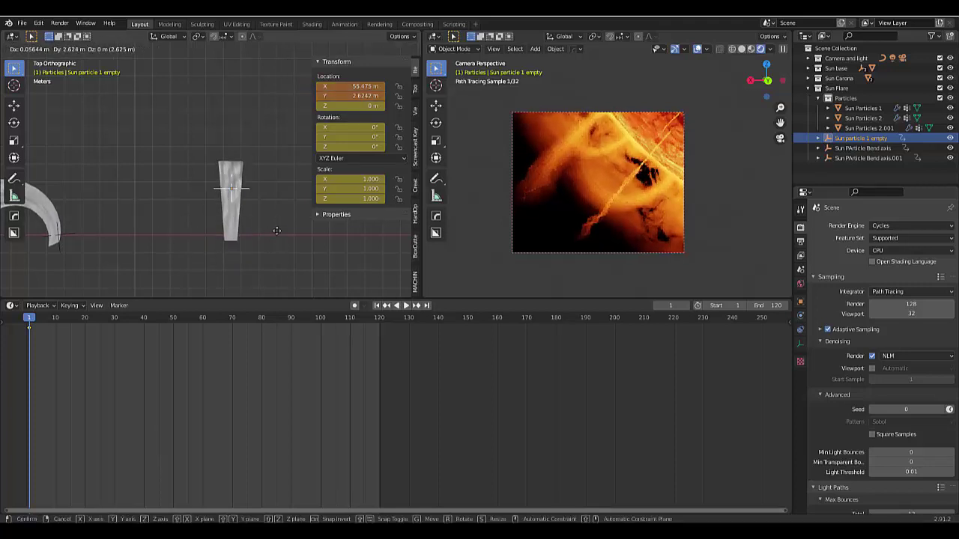
pyautogui.rightClick(272, 261)
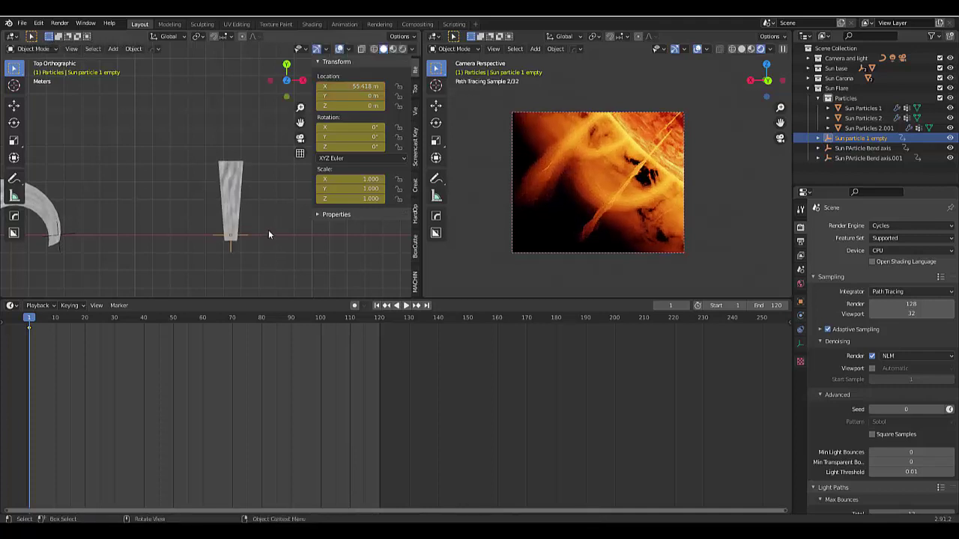
pyautogui.press('KP_1')
pyautogui.scroll(-3, 239, 197)
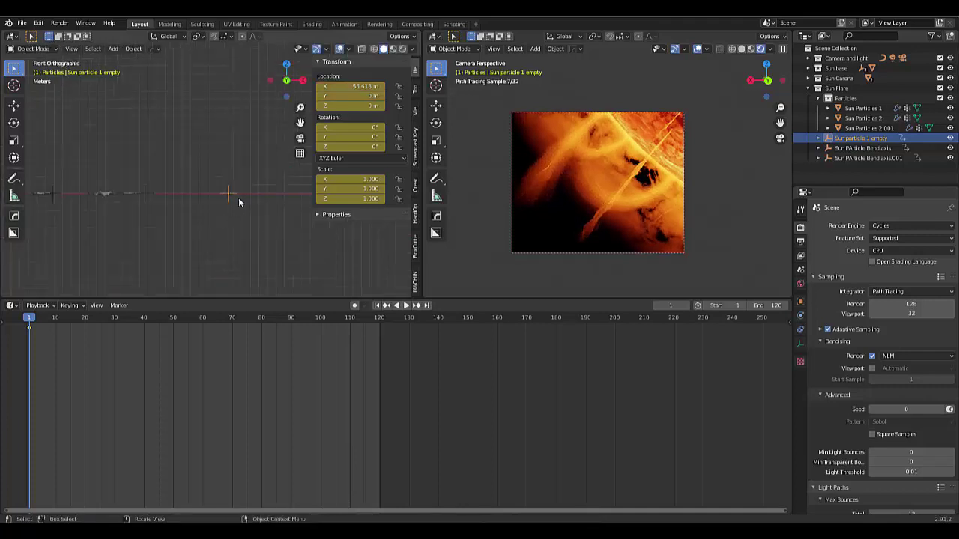
pyautogui.click(427, 306)
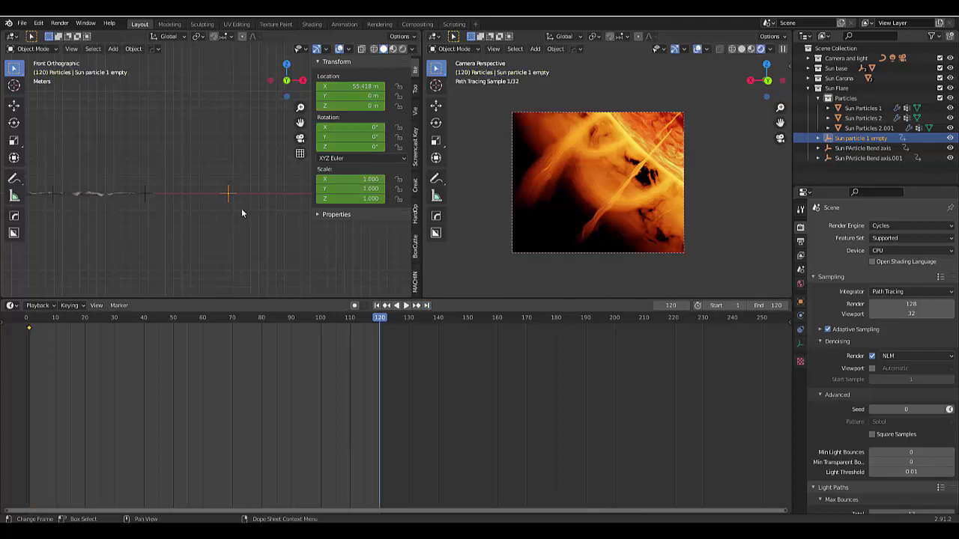
pyautogui.press('g')
pyautogui.press('z')
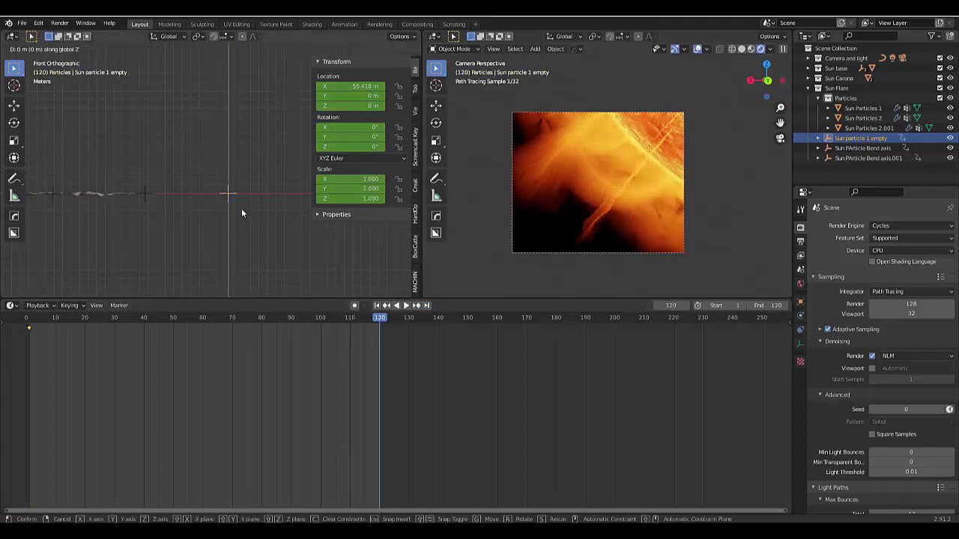
pyautogui.press('2')
pyautogui.press('Return')
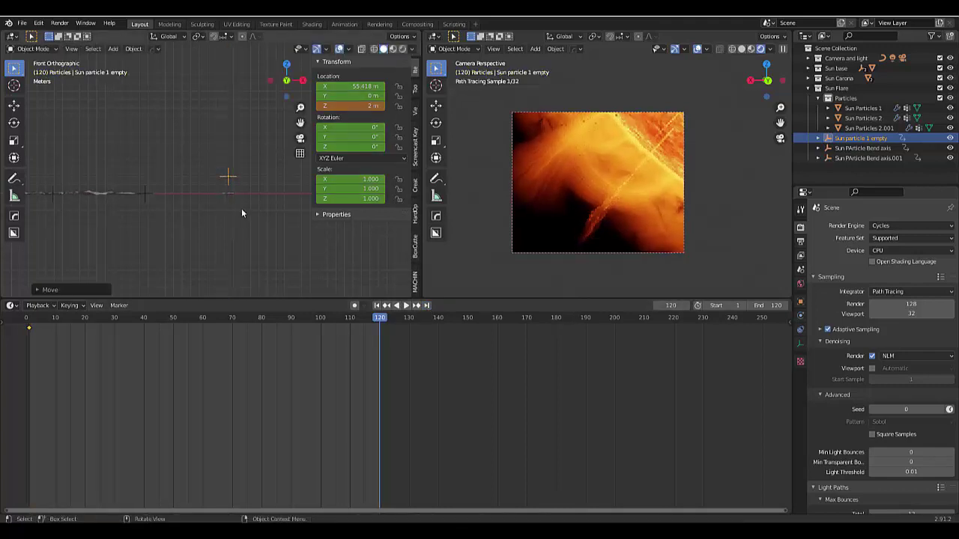
pyautogui.press('i')
pyautogui.click(242, 208)
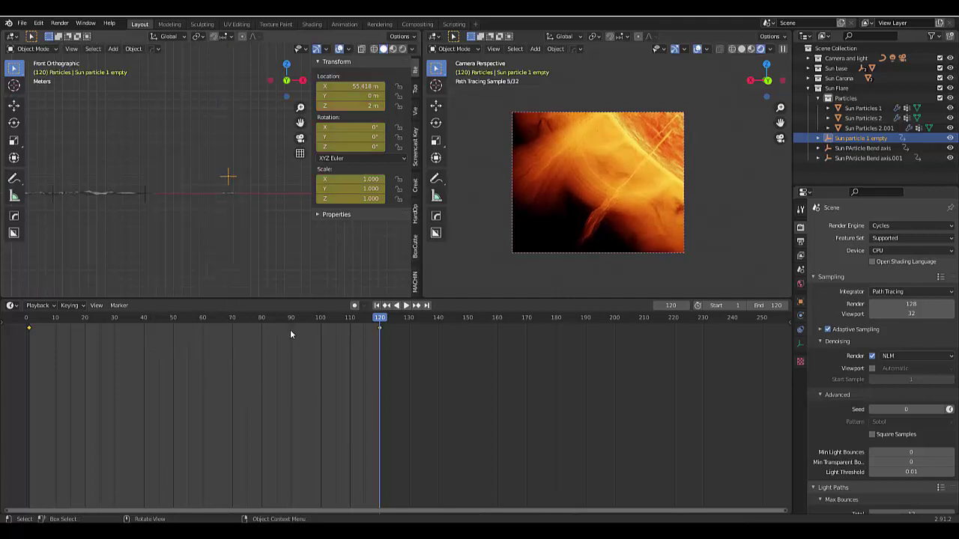
# - Preview the animation playback up to frame 110 and switch the timeline area to the Graph Editor
pyautogui.press('space')
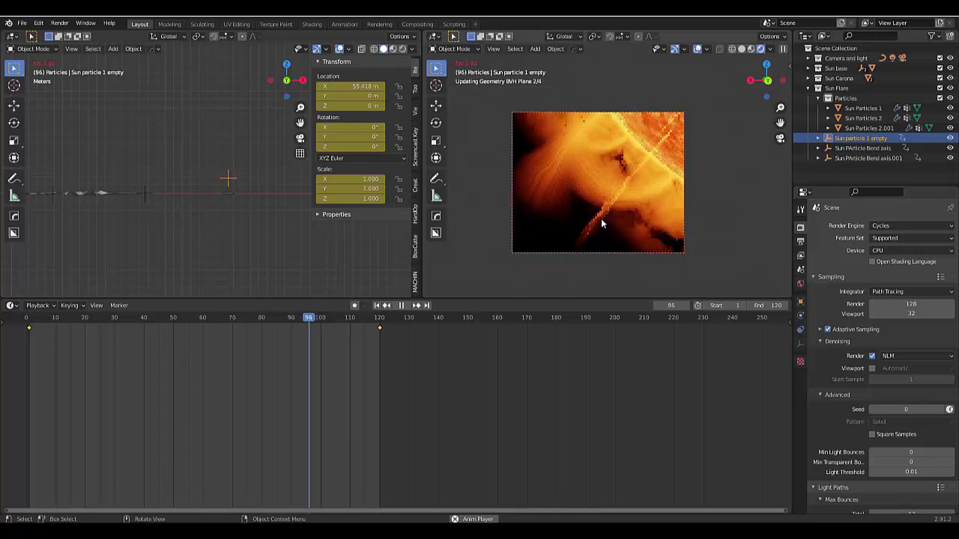
pyautogui.press('space')
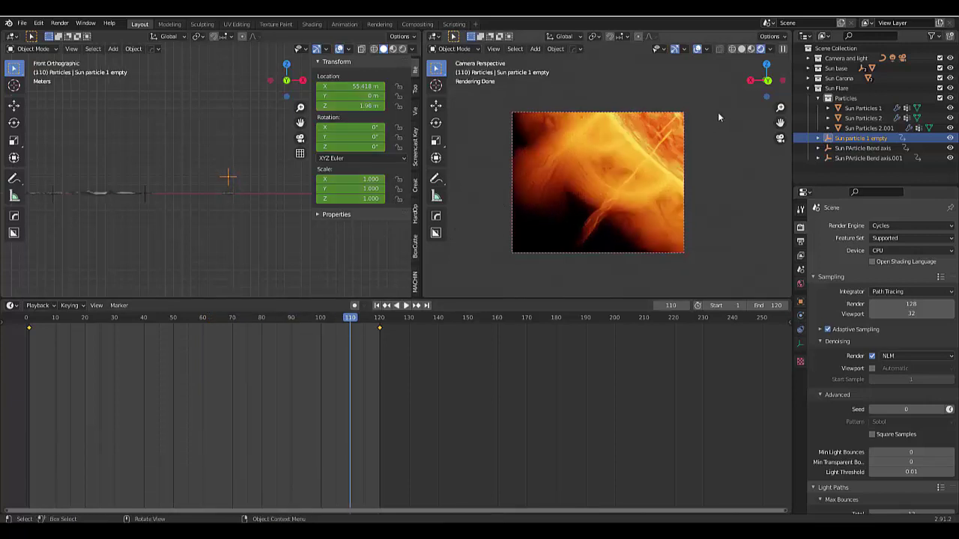
pyautogui.click(10, 305)
pyautogui.click(125, 357)
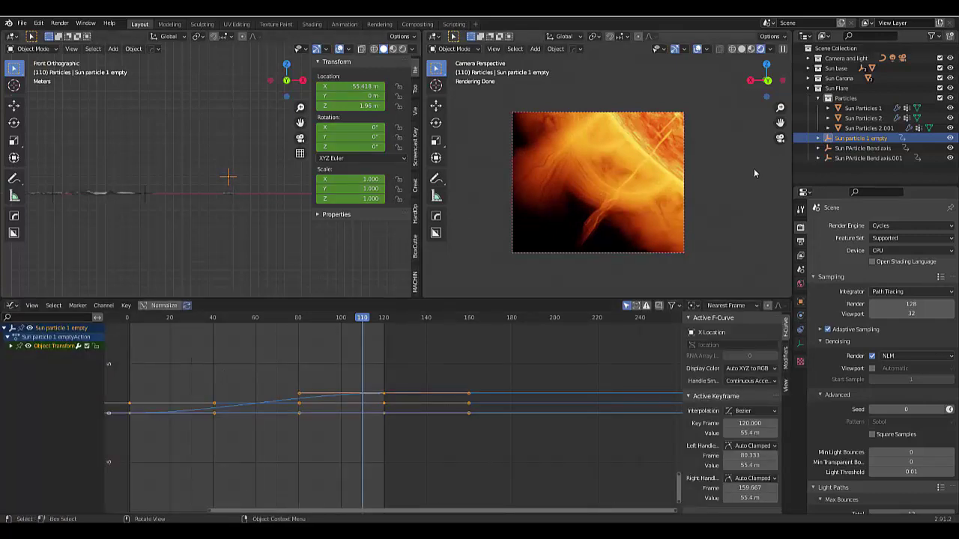
# - Look at the curves of the Sun PArticle Bend axis.001 and Sun particle 1 empties, and select the Sun PArticle Bend axis empty
pyautogui.click(862, 158)
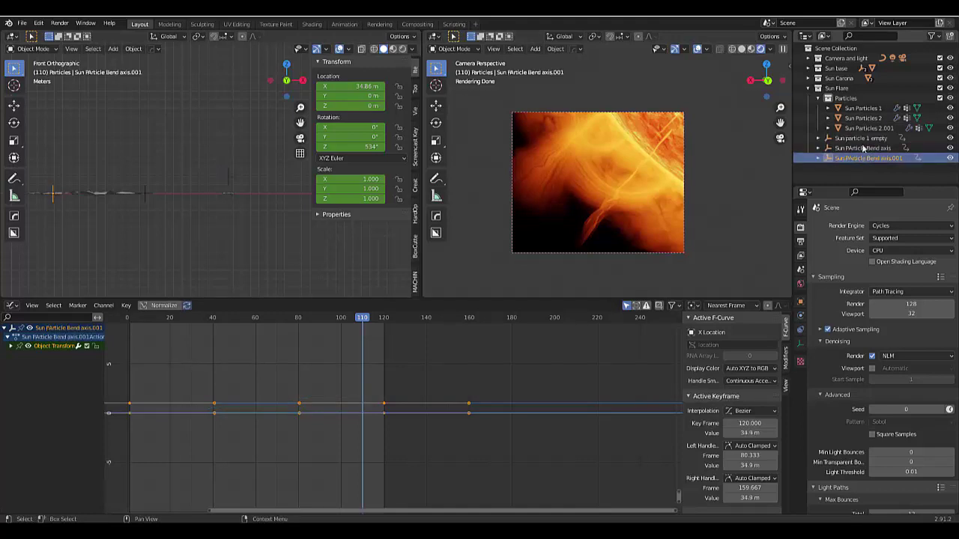
pyautogui.click(862, 139)
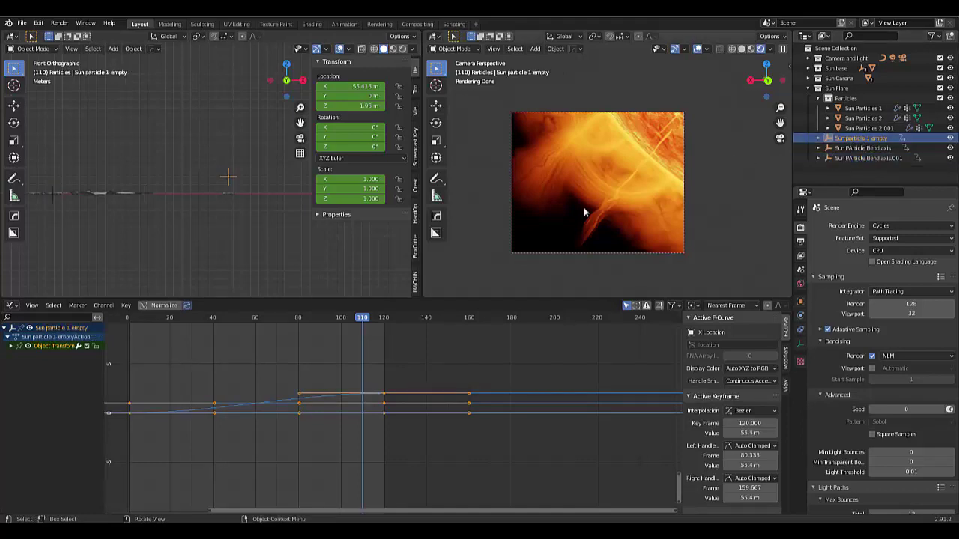
pyautogui.click(860, 148)
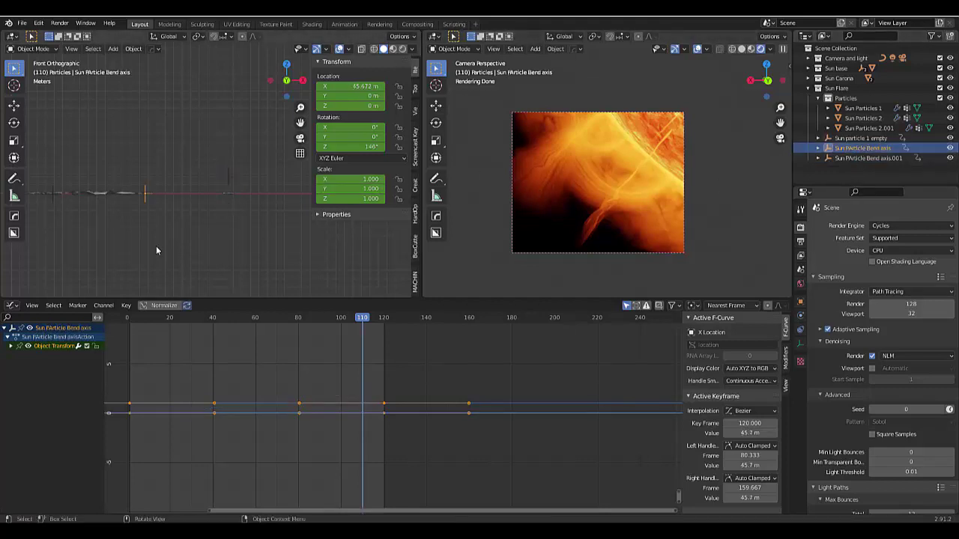
pyautogui.press('g')
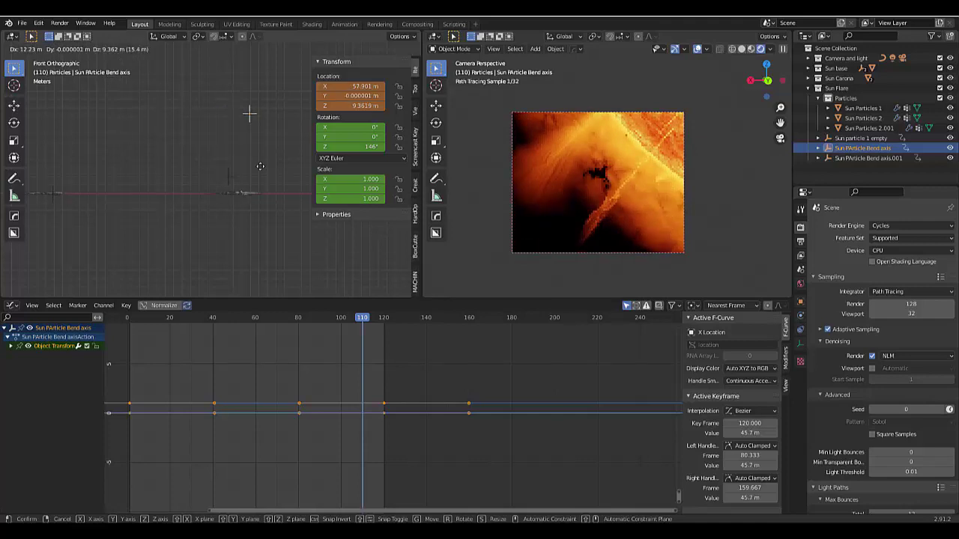
pyautogui.press('Escape')
pyautogui.press('g')
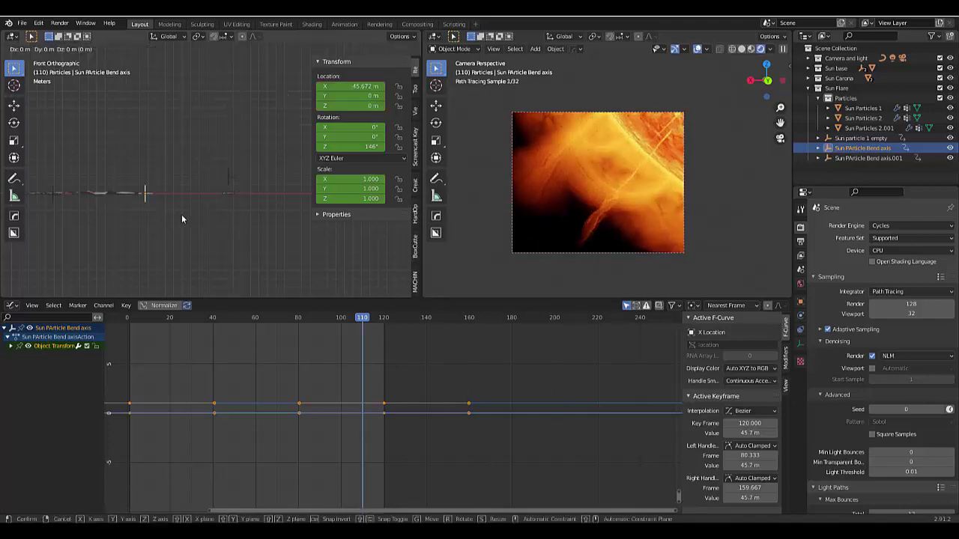
pyautogui.press('x')
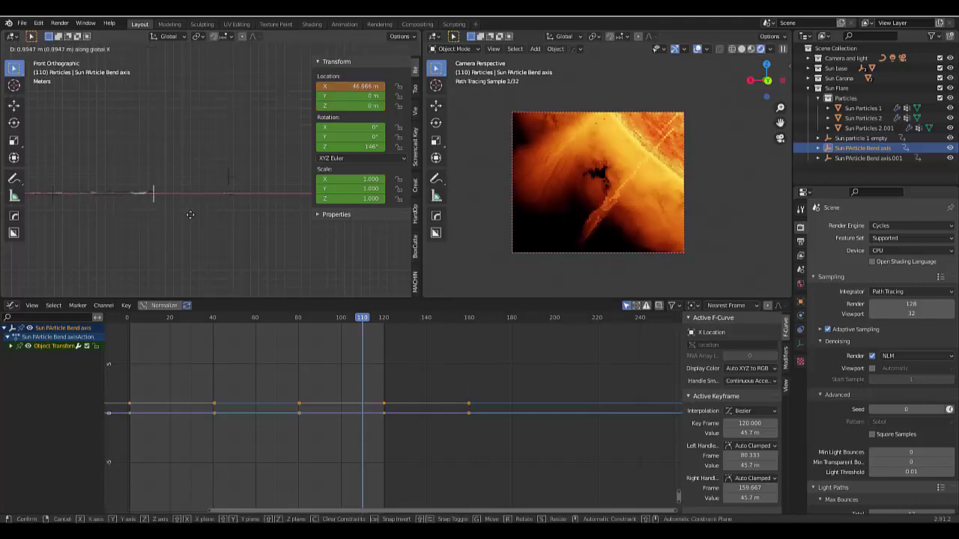
pyautogui.press('Escape')
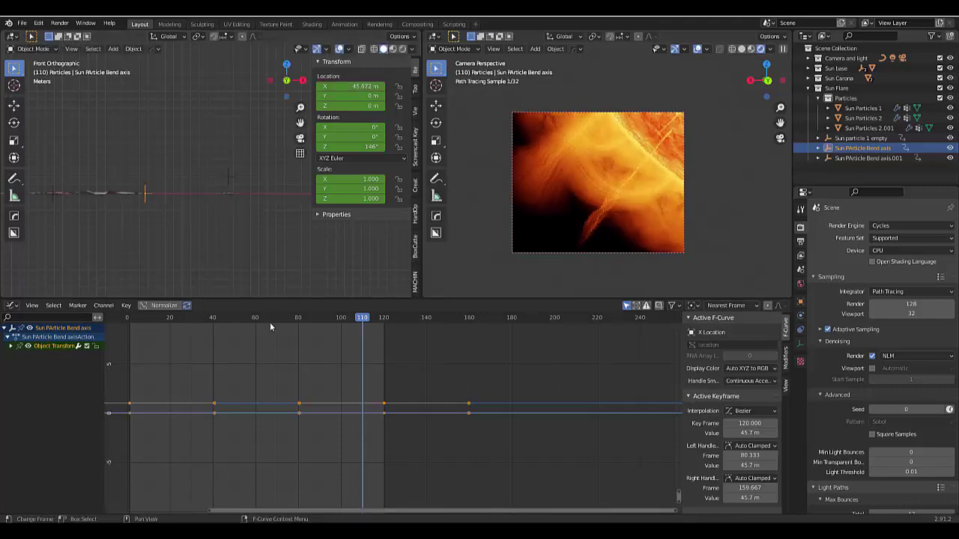
# - Expand the Object Transforms channels of the Sun PArticle Bend axis empty, frame its animation curves and deselect all keyframes
pyautogui.scroll(-2, 168, 417)
pyautogui.scroll(2, 174, 397)
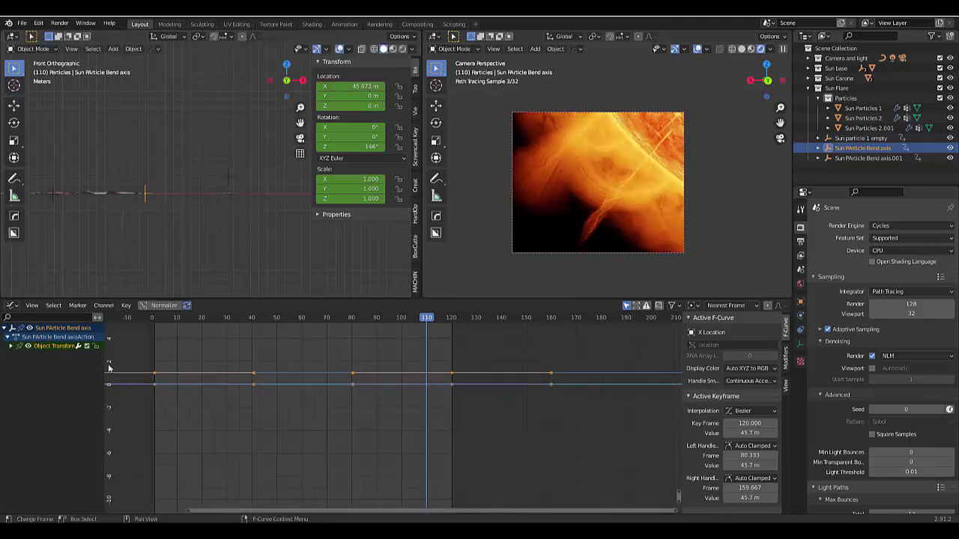
pyautogui.click(10, 347)
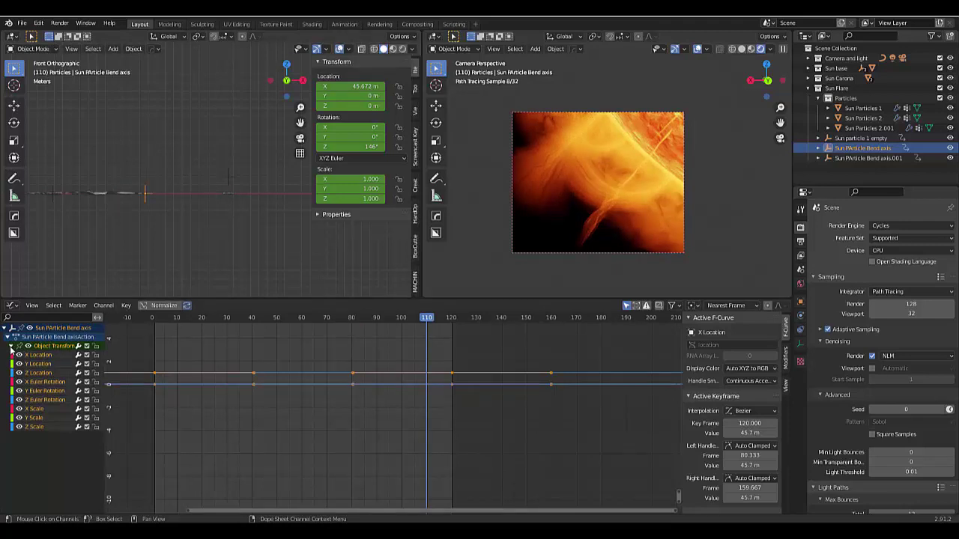
pyautogui.press('Home')
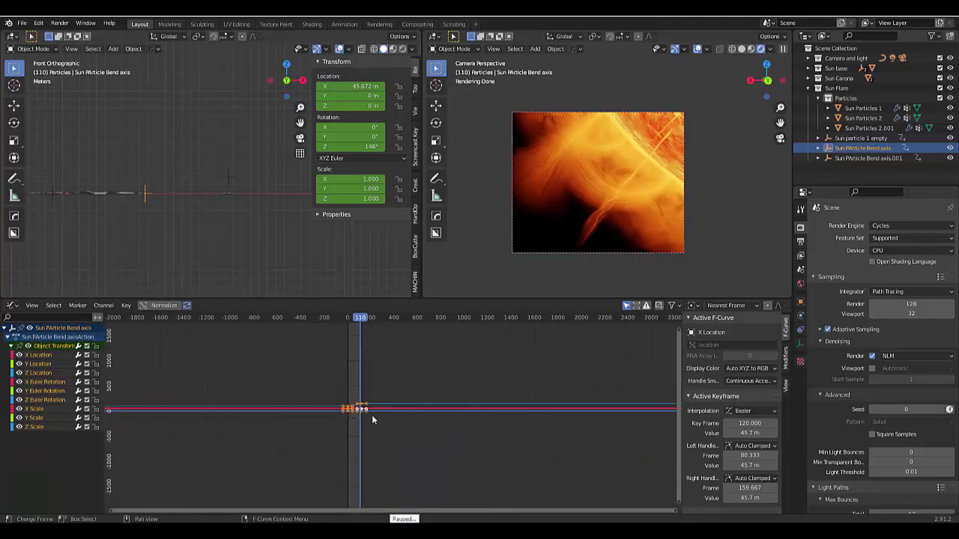
pyautogui.press('KP_Decimal')
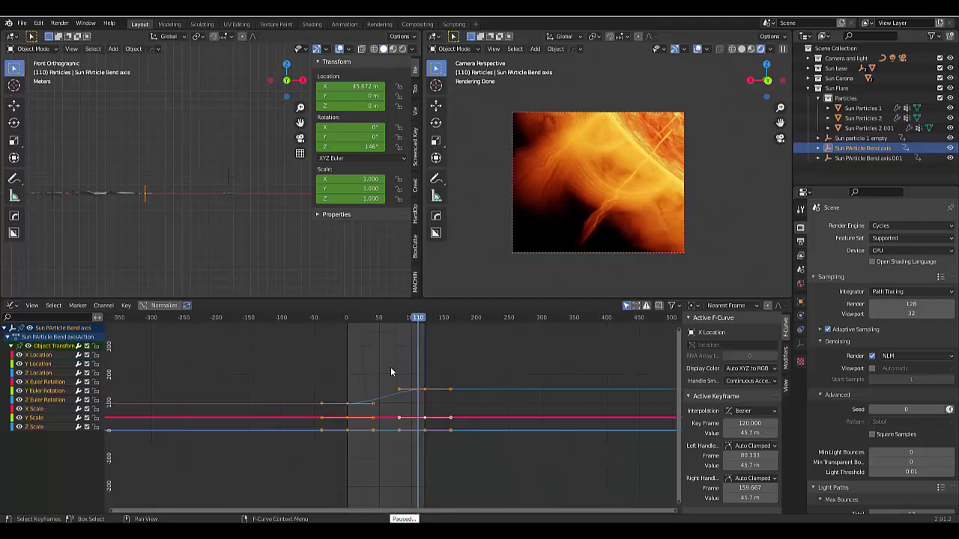
pyautogui.keyDown('ctrl'); pyautogui.moveTo(373, 389); pyautogui.dragTo(419, 454, button='middle'); pyautogui.keyUp('ctrl')
pyautogui.scroll(3, 419, 455)
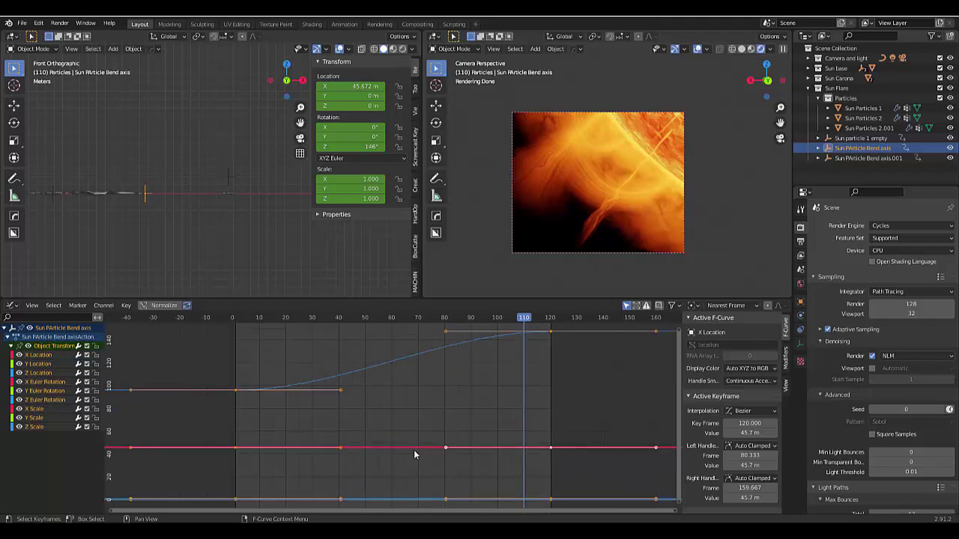
pyautogui.scroll(-2, 415, 454)
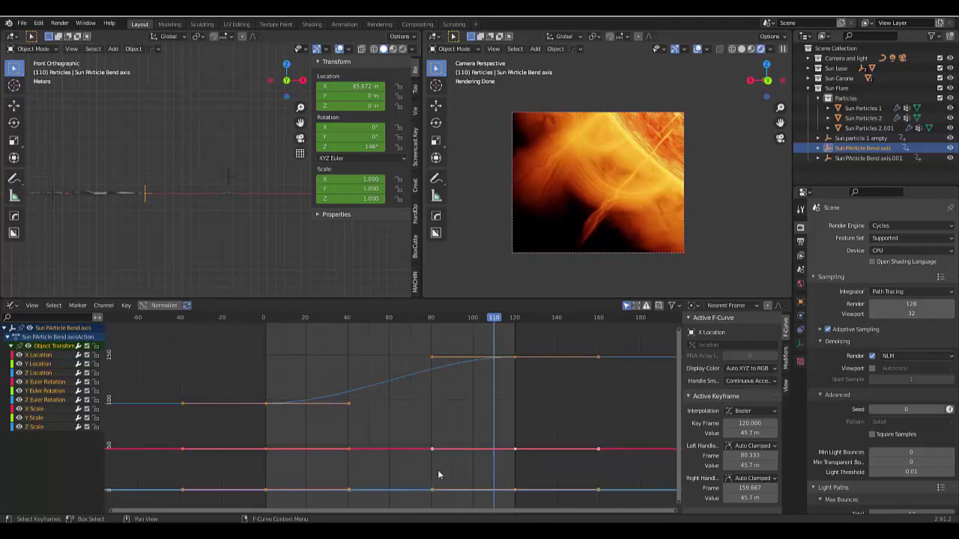
pyautogui.hotkey('alt', 'a')
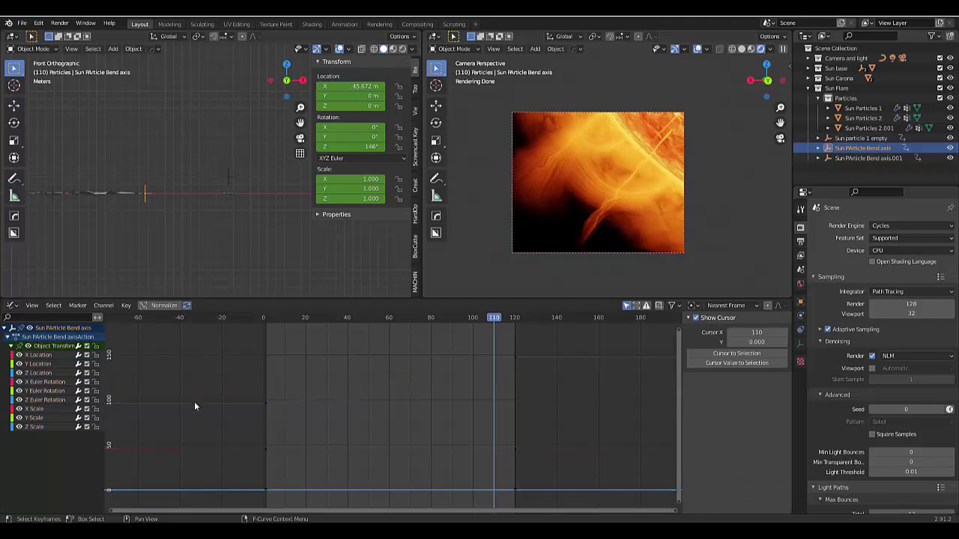
# - Set the Z Euler Rotation keyframes of the Sun PArticle Bend axis empty to linear interpolation
pyautogui.click(31, 400)
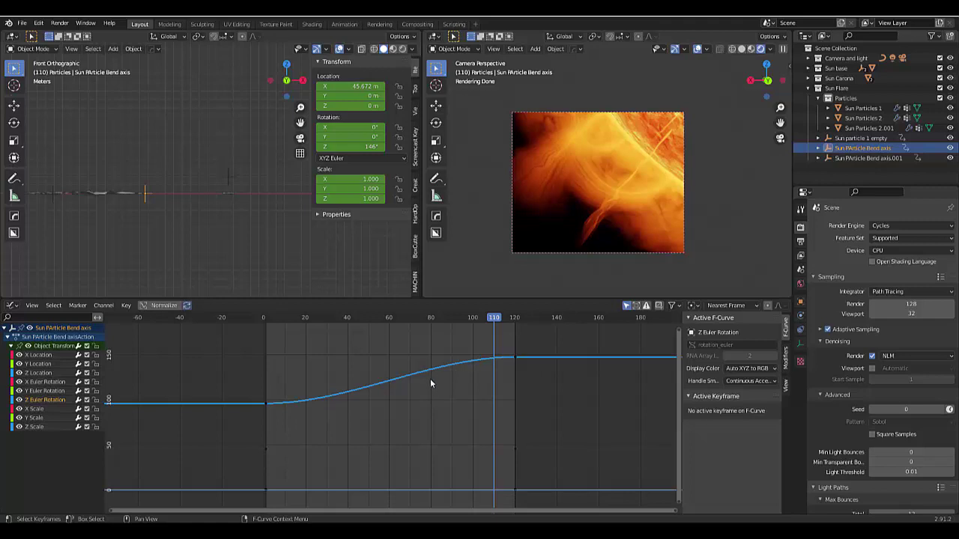
pyautogui.rightClick(377, 367)
pyautogui.press('t')
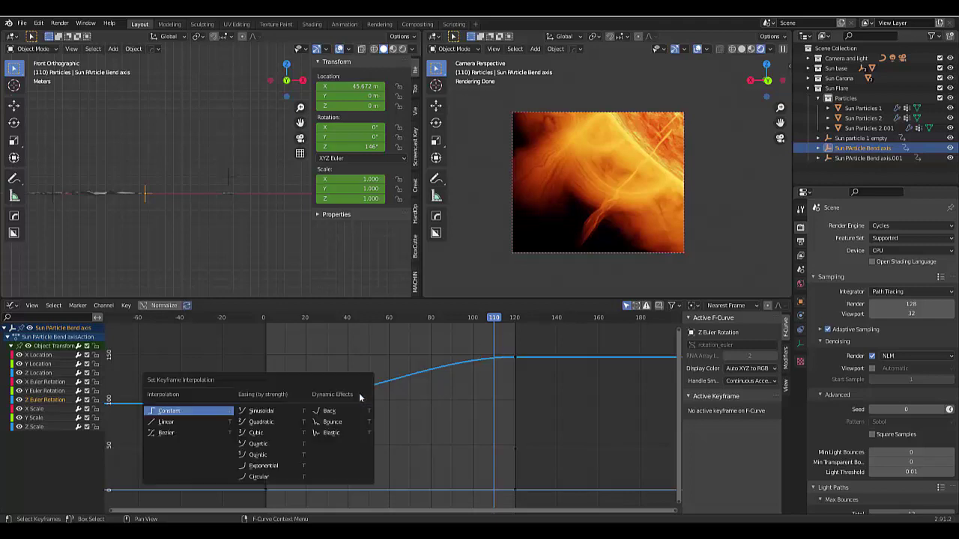
pyautogui.click(168, 423)
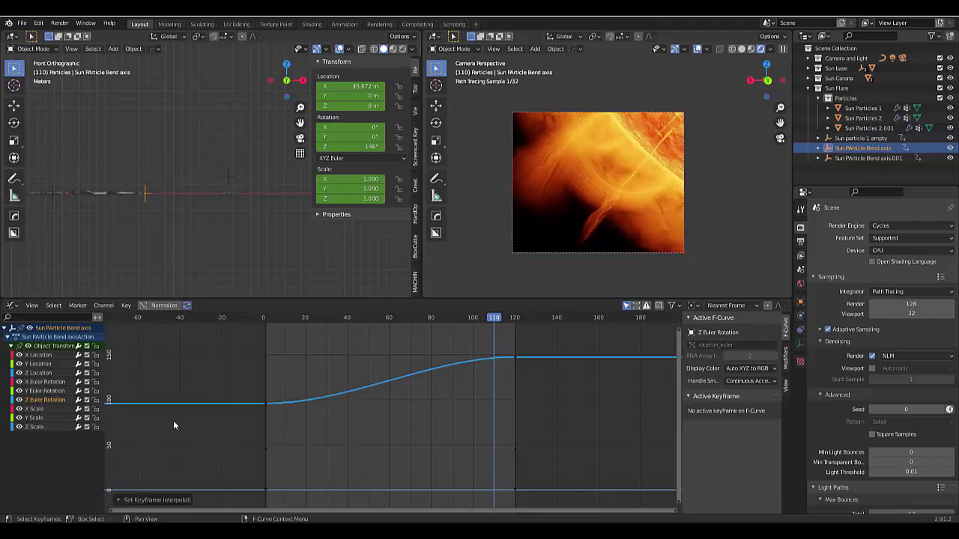
pyautogui.click(294, 405)
pyautogui.moveTo(231, 347); pyautogui.dragTo(539, 440)
pyautogui.press('t')
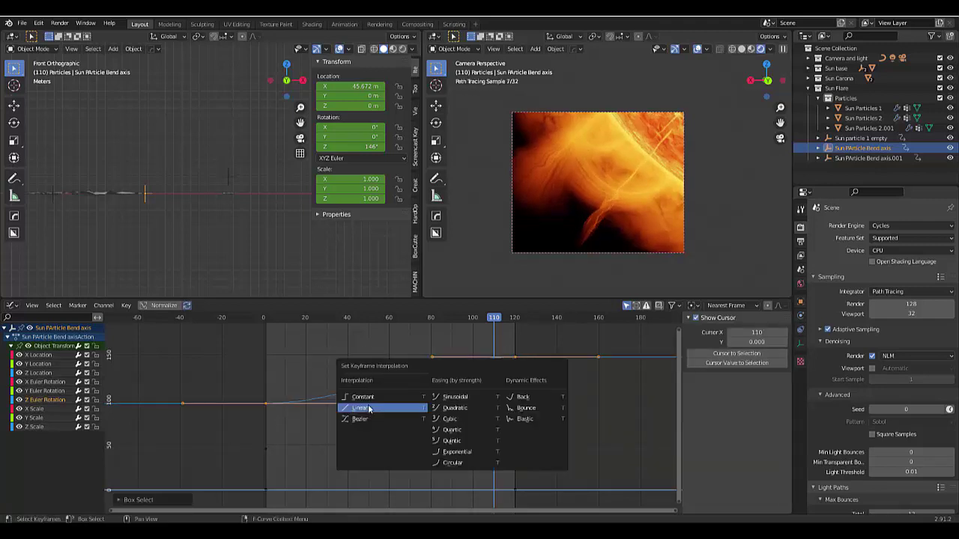
pyautogui.click(369, 408)
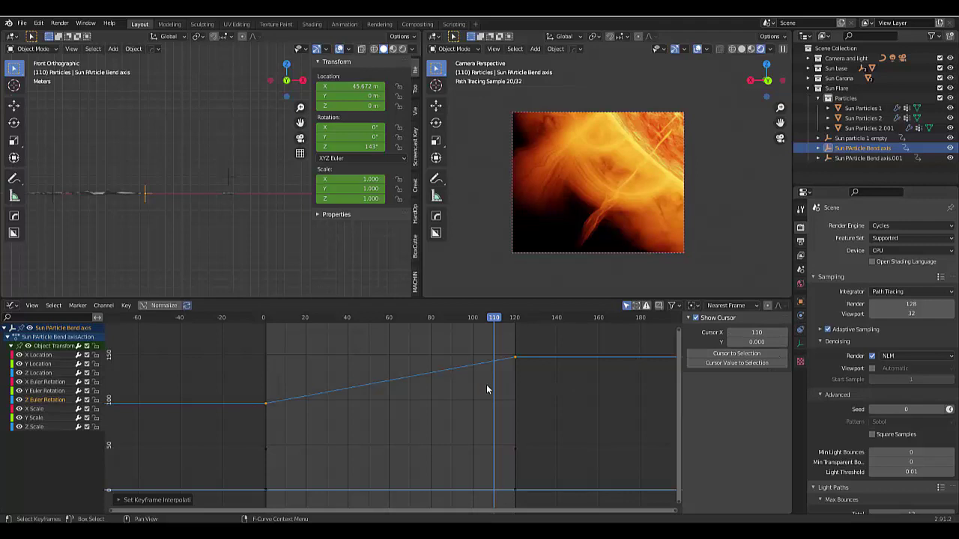
# - Add a Cycles modifier to the Z Euler Rotation curve of the Sun PArticle Bend axis empty
pyautogui.scroll(-3, 373, 426)
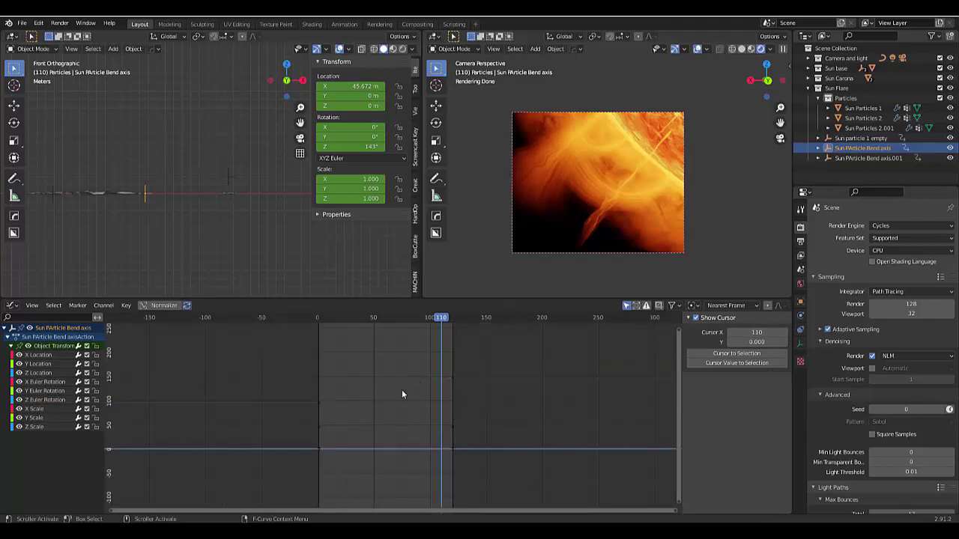
pyautogui.scroll(2, 402, 394)
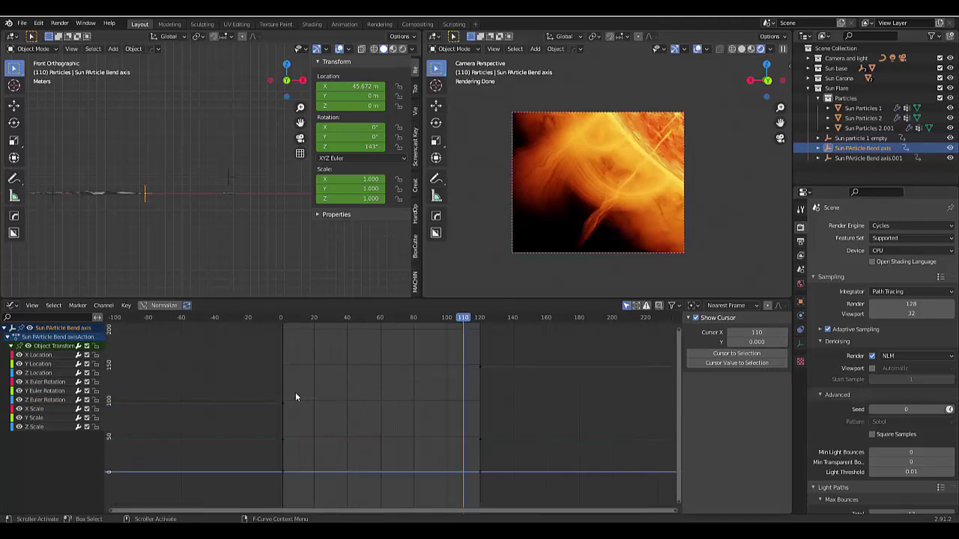
pyautogui.moveTo(312, 344); pyautogui.dragTo(565, 410)
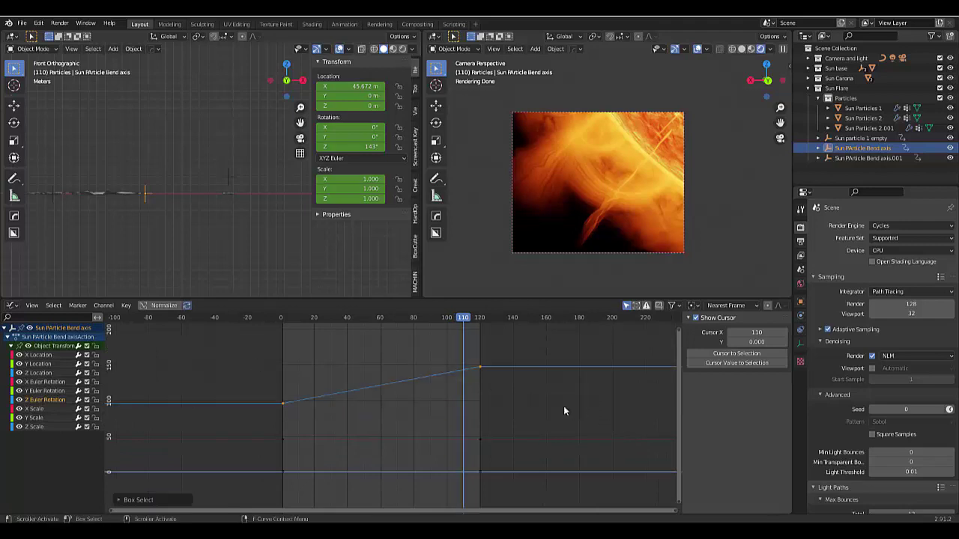
pyautogui.press('n')
pyautogui.press('n')
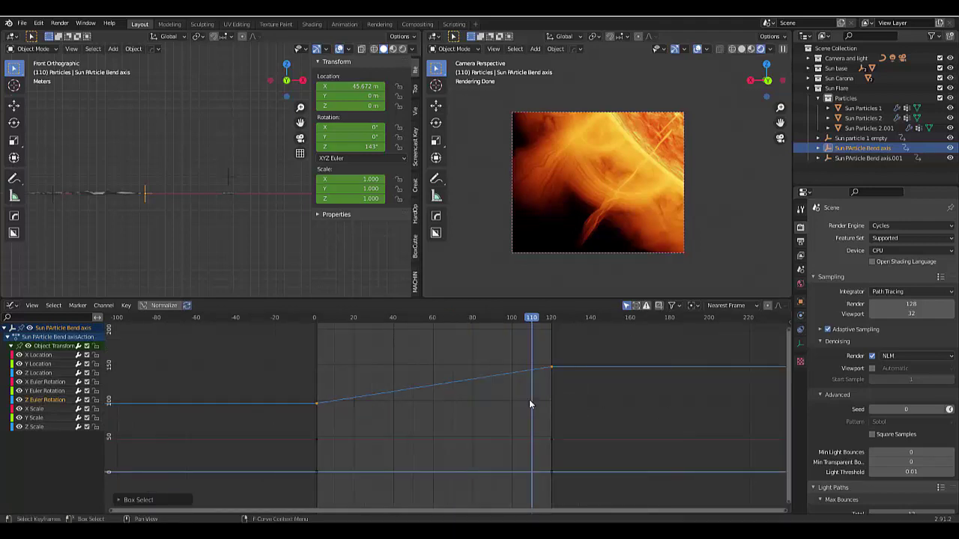
pyautogui.press('n')
pyautogui.click(458, 383)
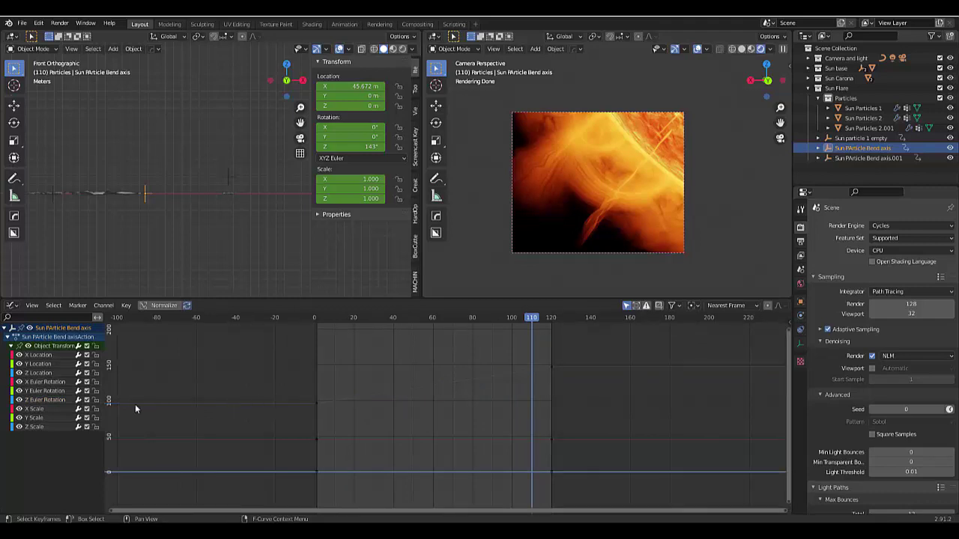
pyautogui.click(44, 400)
pyautogui.press('n')
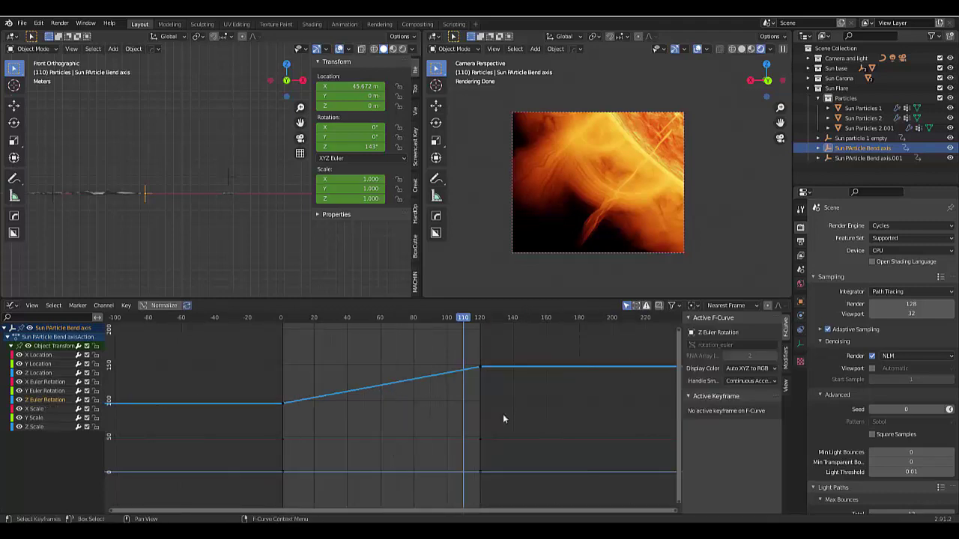
pyautogui.click(786, 363)
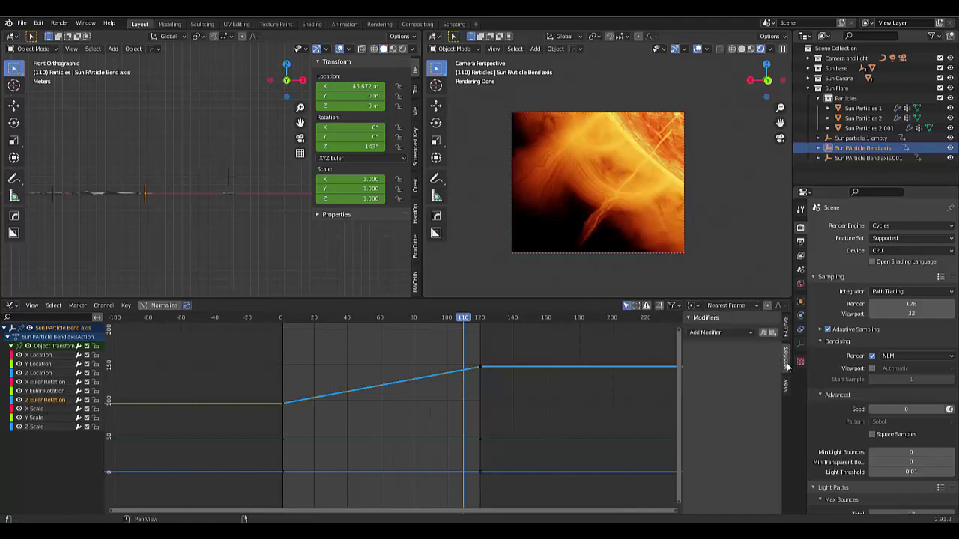
pyautogui.click(712, 332)
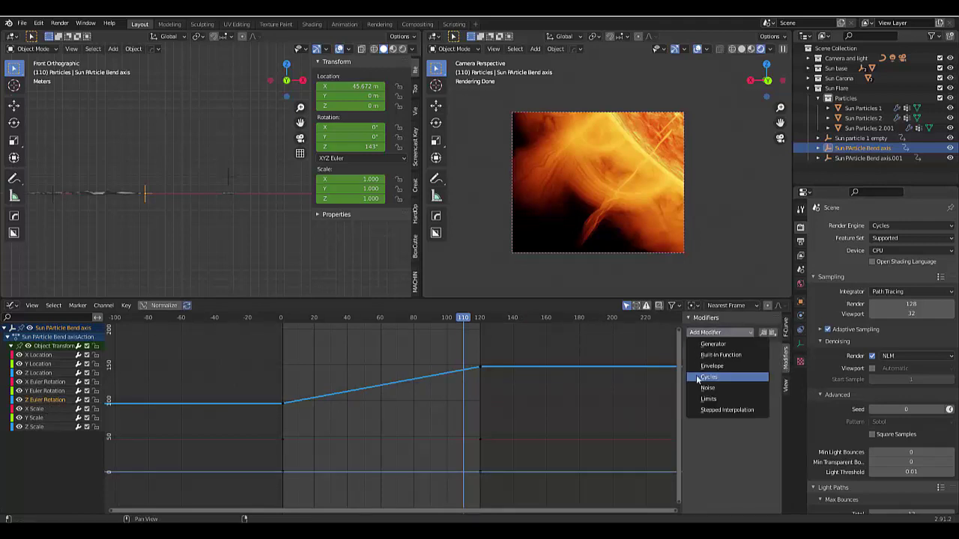
pyautogui.click(742, 379)
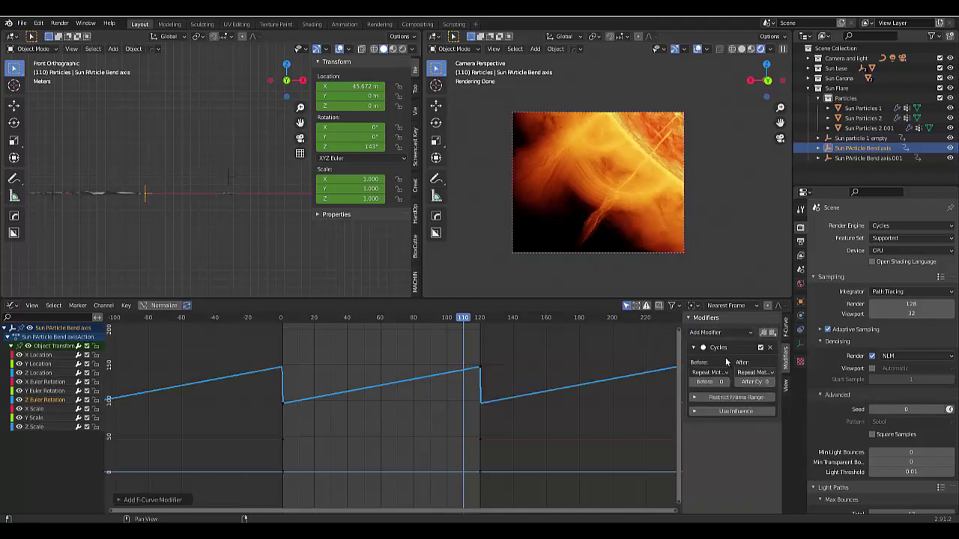
# - Set both the Before and After modes of the Cycles modifier to Repeat with Offset
pyautogui.click(712, 374)
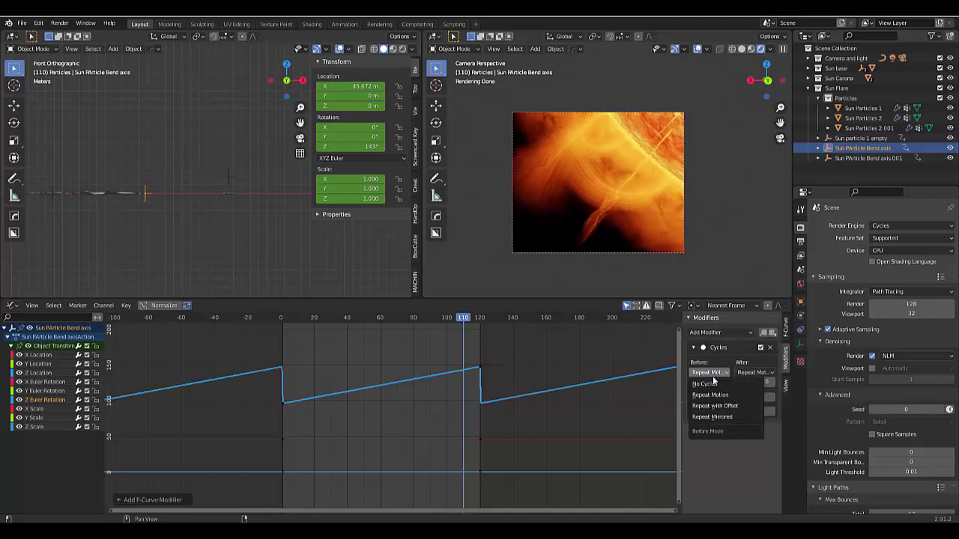
pyautogui.click(731, 410)
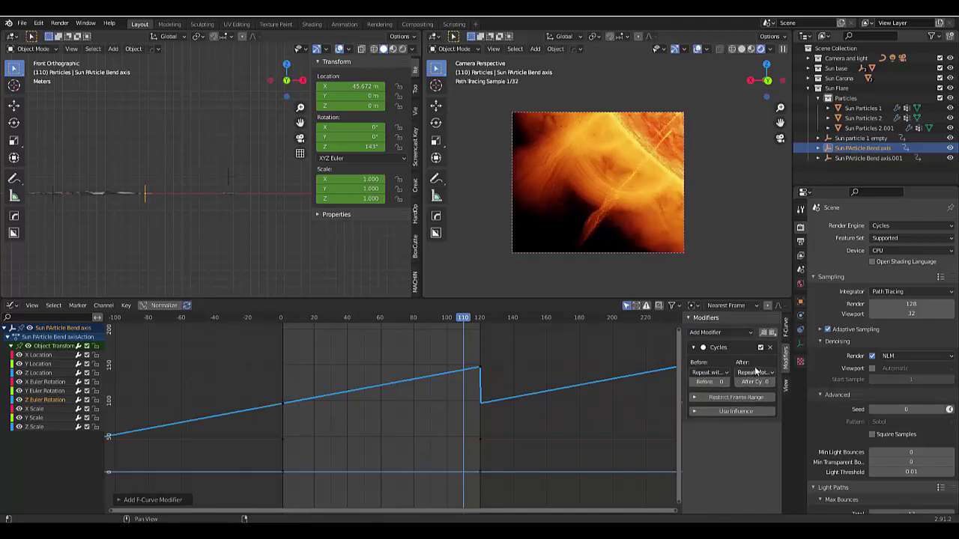
pyautogui.click(755, 372)
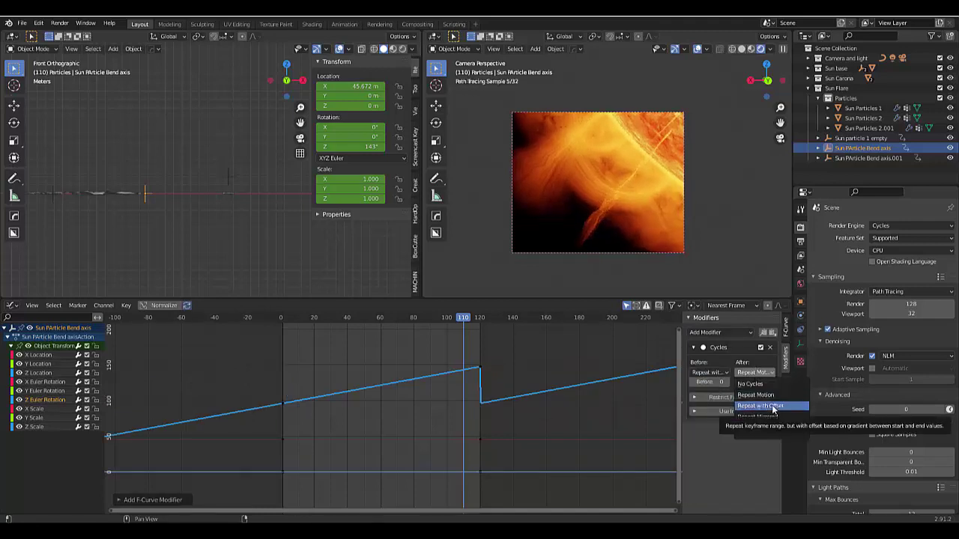
pyautogui.click(772, 406)
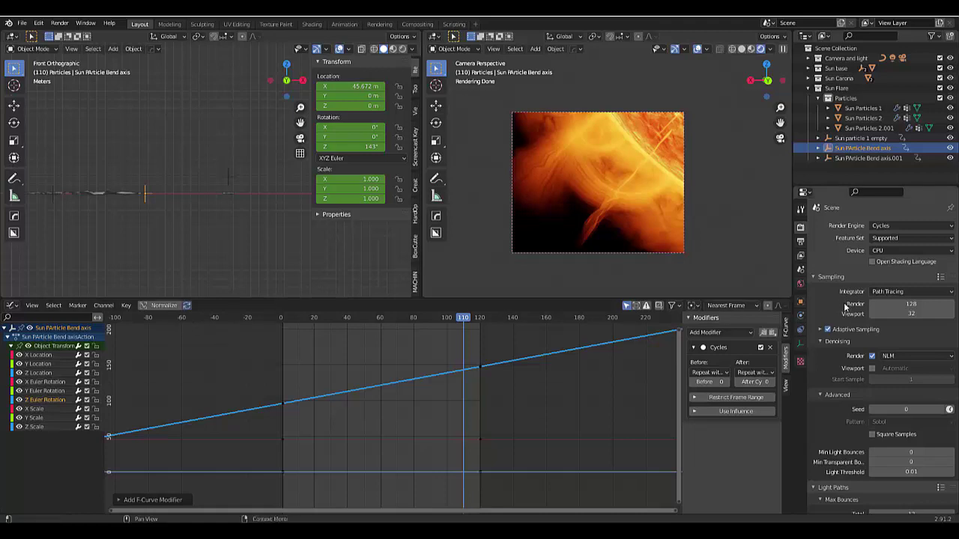
# - Select the Sun PArticle Bend axis.001 empty and set its Z rotation keyframes to linear interpolation
pyautogui.click(850, 160)
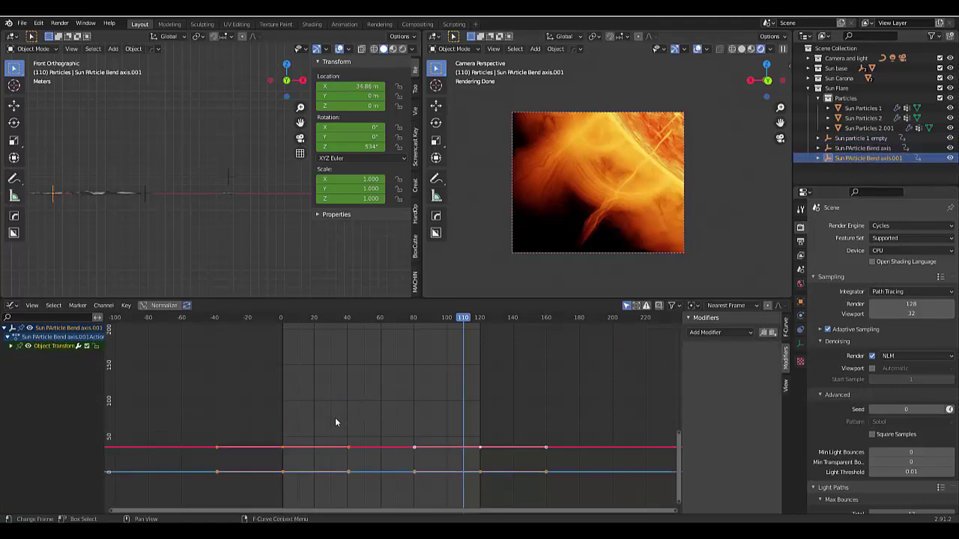
pyautogui.press('Home')
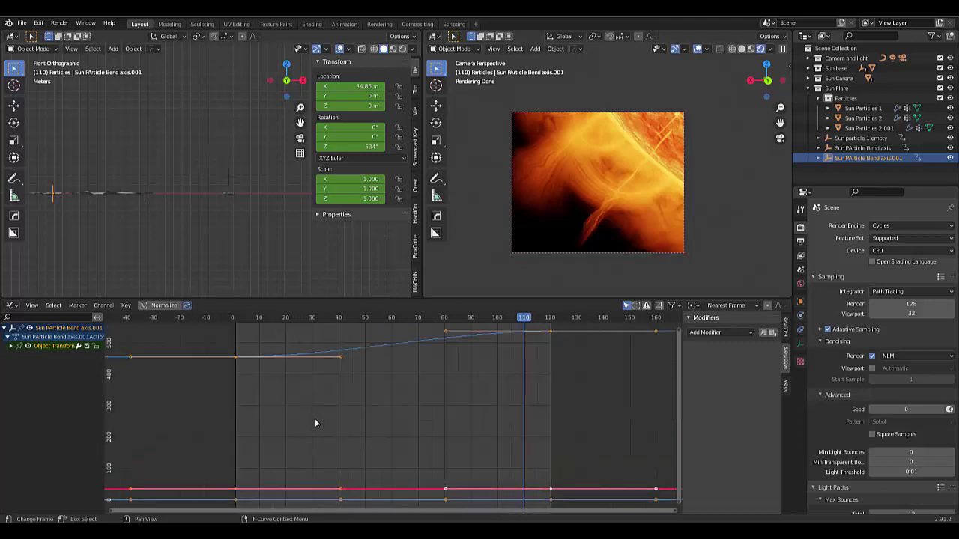
pyautogui.click(364, 349)
pyautogui.press('h')
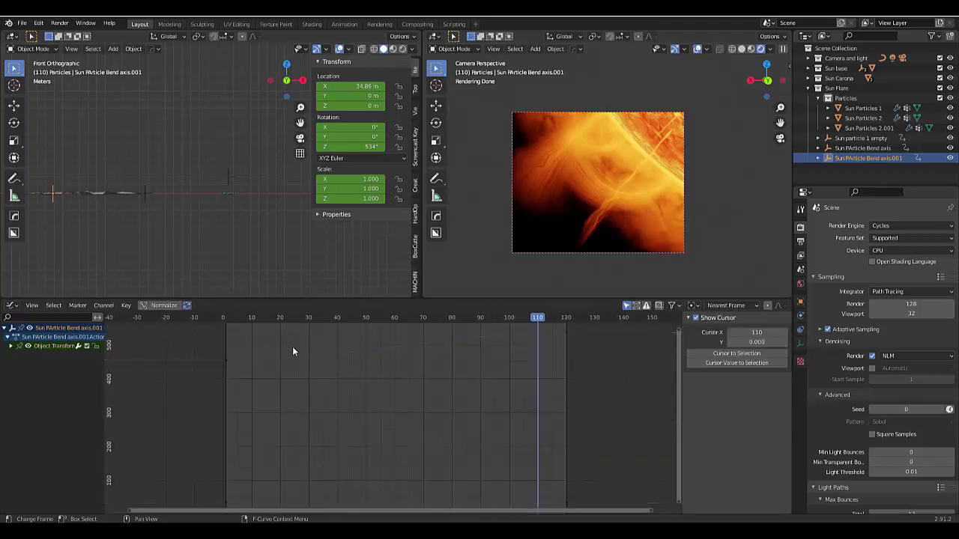
pyautogui.scroll(-1, 276, 334)
pyautogui.moveTo(175, 339); pyautogui.dragTo(518, 425)
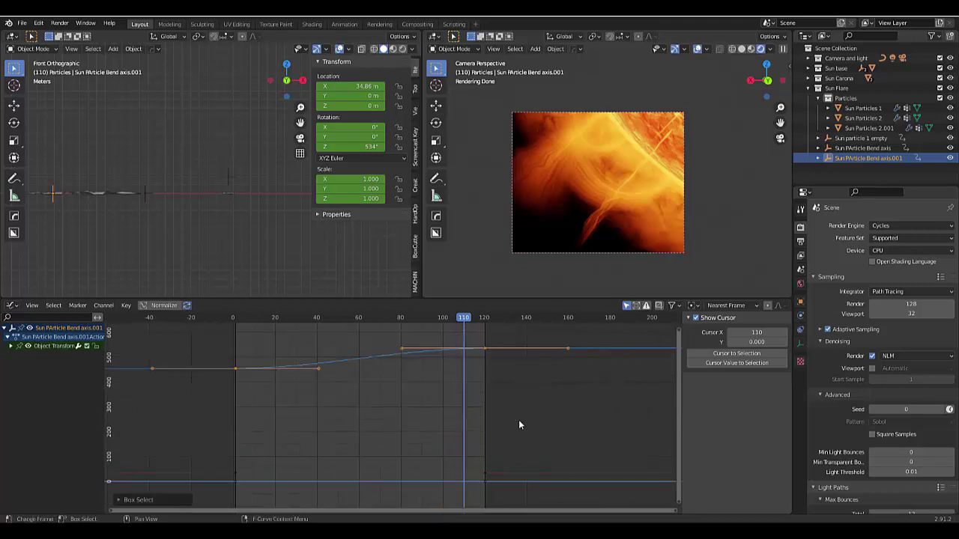
pyautogui.press('t')
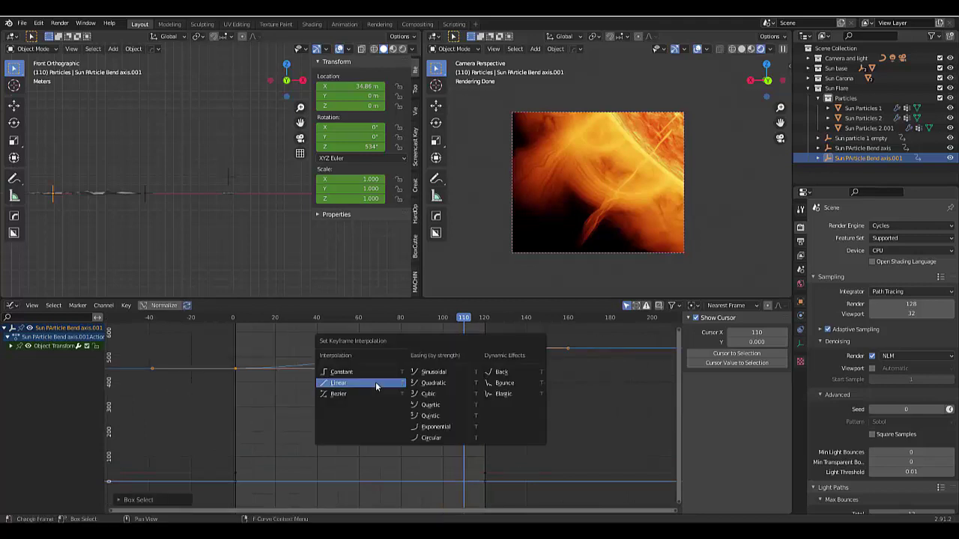
pyautogui.click(375, 384)
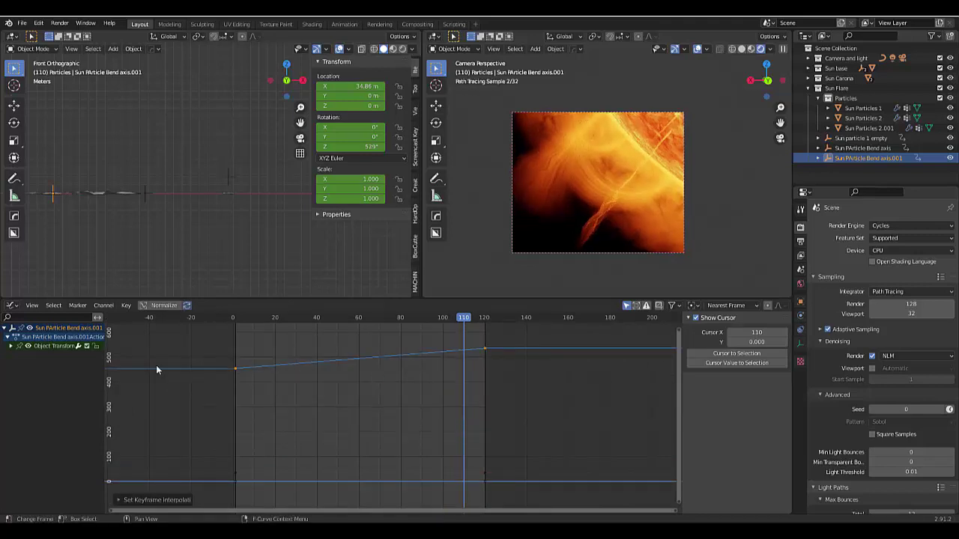
# - Add a Cycles modifier to the Z Euler Rotation curve of Sun PArticle Bend axis.001, with Repeat with Offset before and after
pyautogui.click(10, 346)
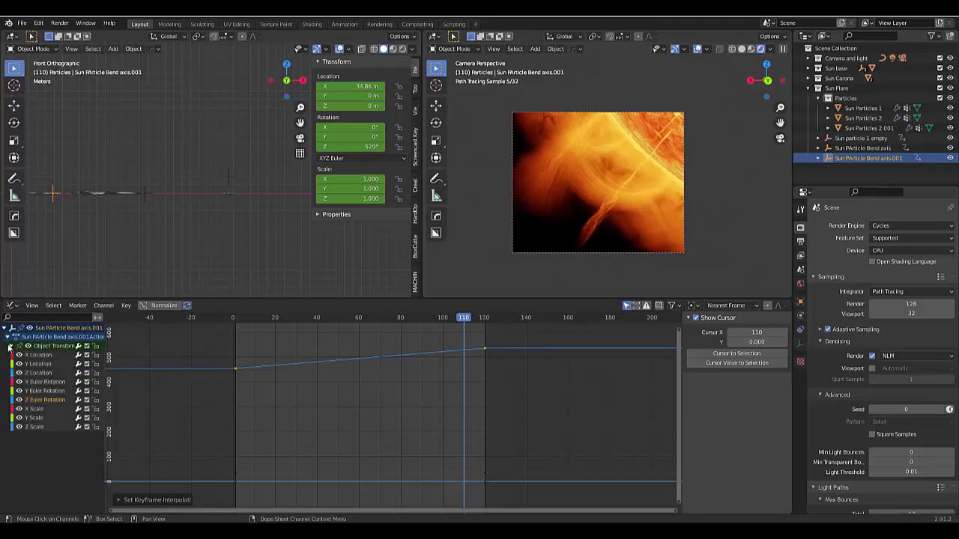
pyautogui.click(53, 401)
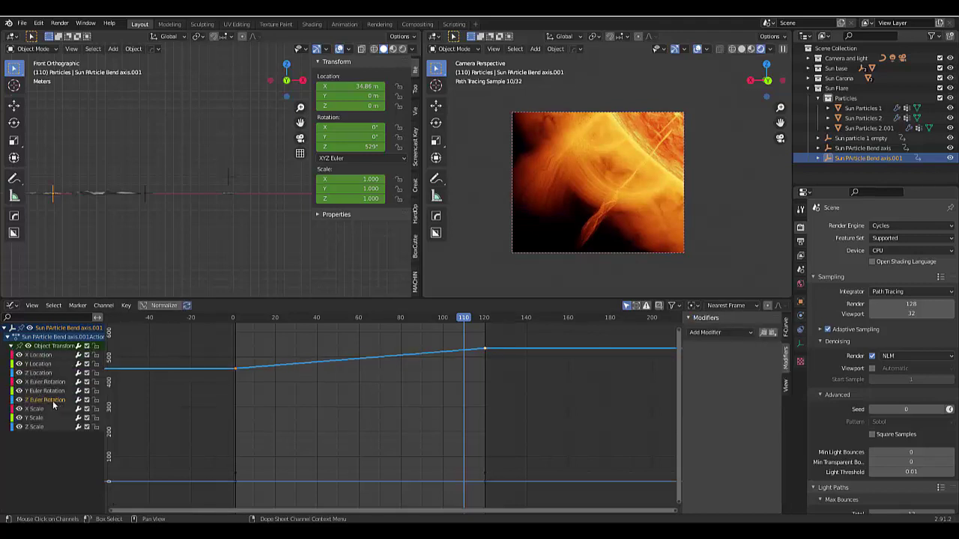
pyautogui.click(718, 332)
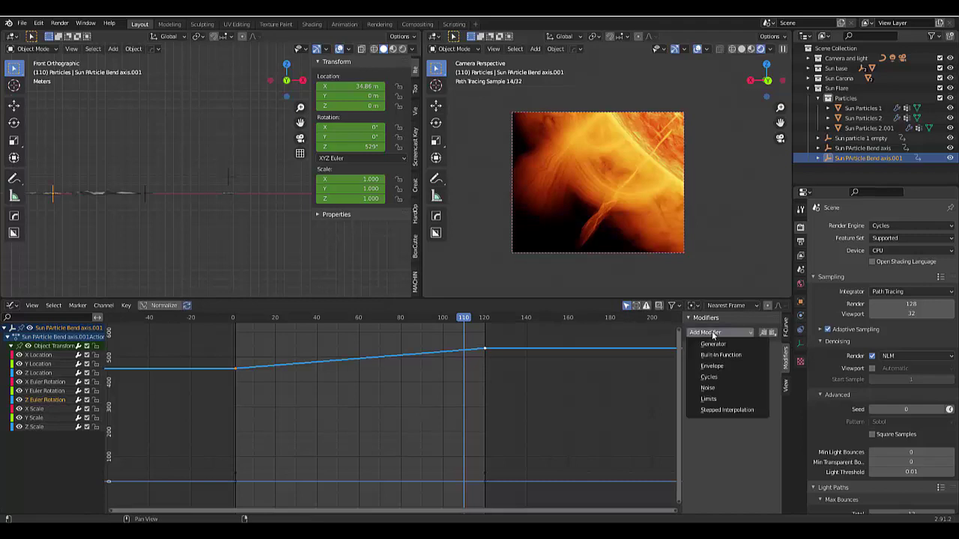
pyautogui.click(720, 378)
pyautogui.click(709, 373)
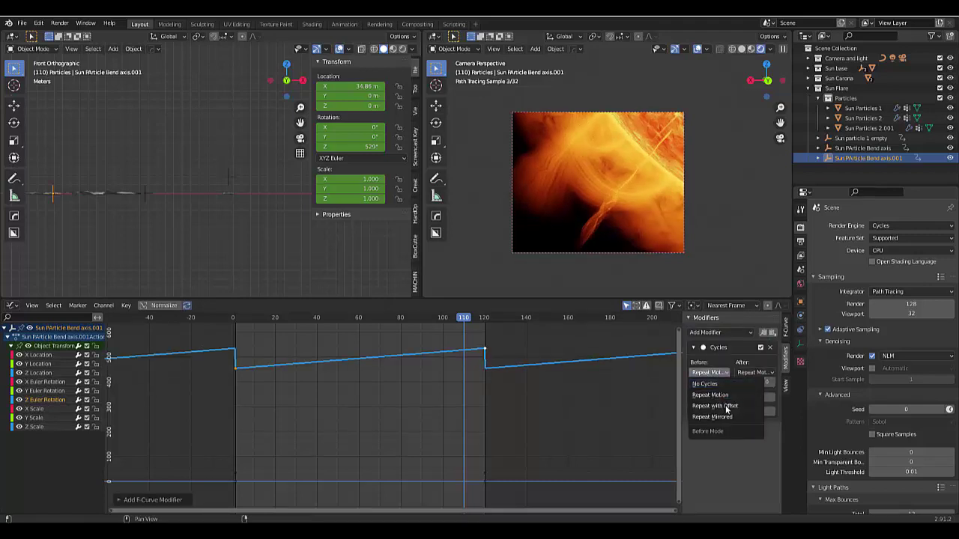
pyautogui.click(715, 406)
pyautogui.click(752, 372)
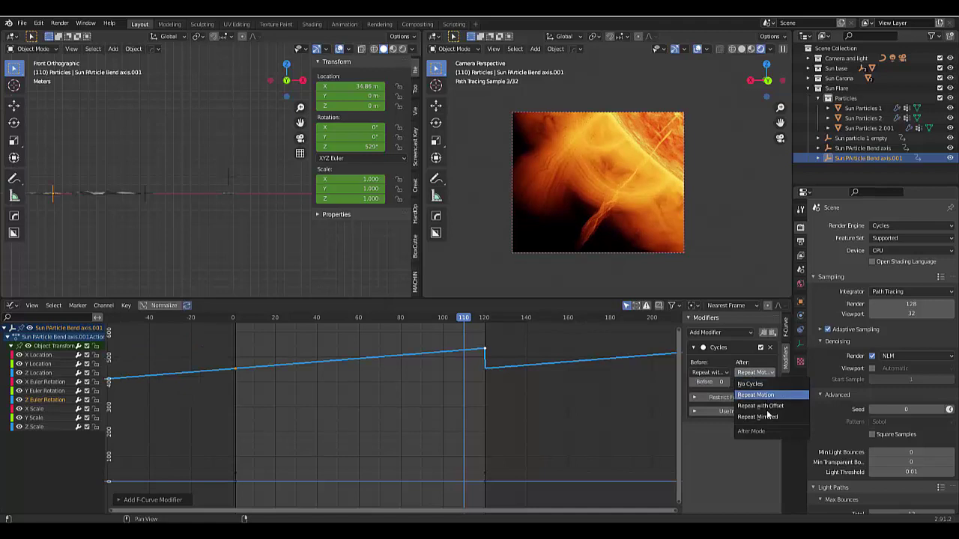
pyautogui.click(760, 406)
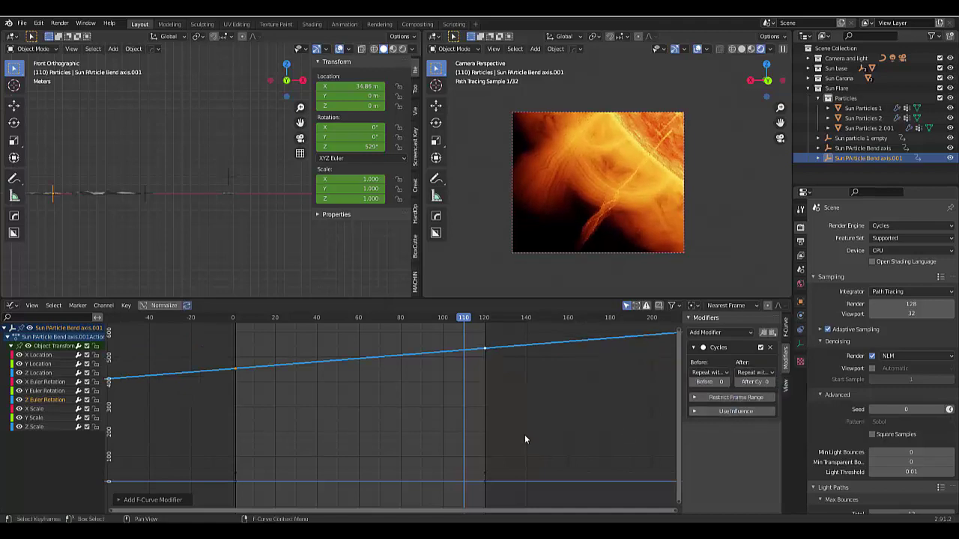
# - Select Sun particle 1 empty and expand its Object Transforms group to list the individual animation channels
pyautogui.click(864, 148)
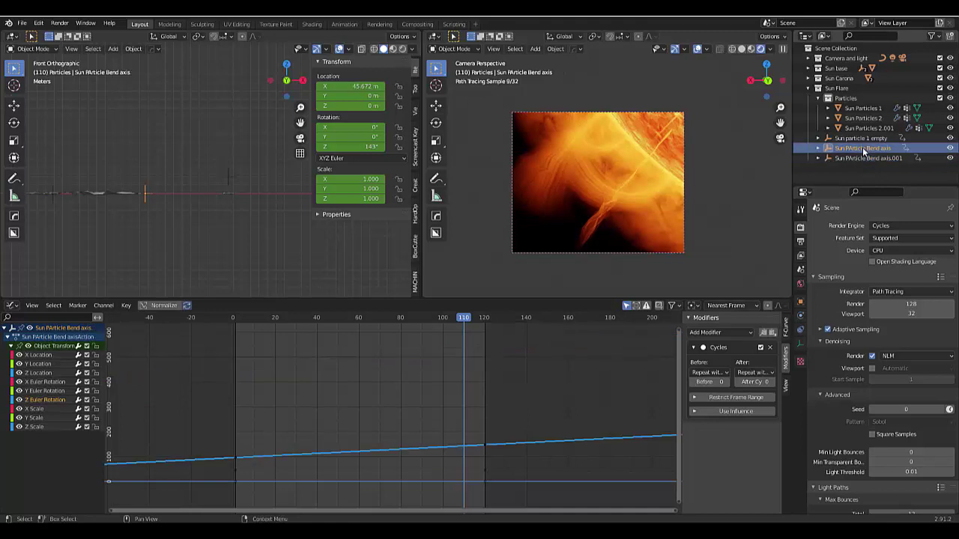
pyautogui.click(862, 157)
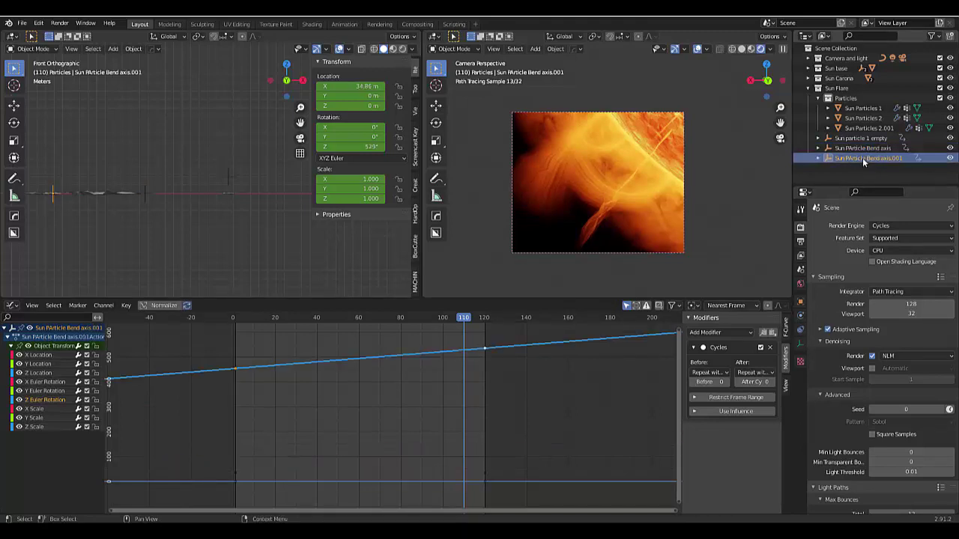
pyautogui.click(858, 138)
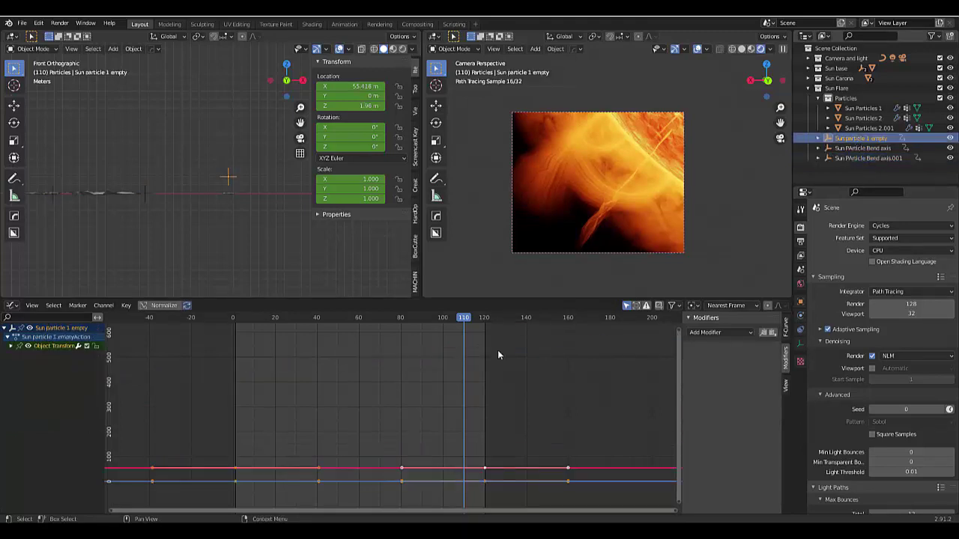
pyautogui.press('Home')
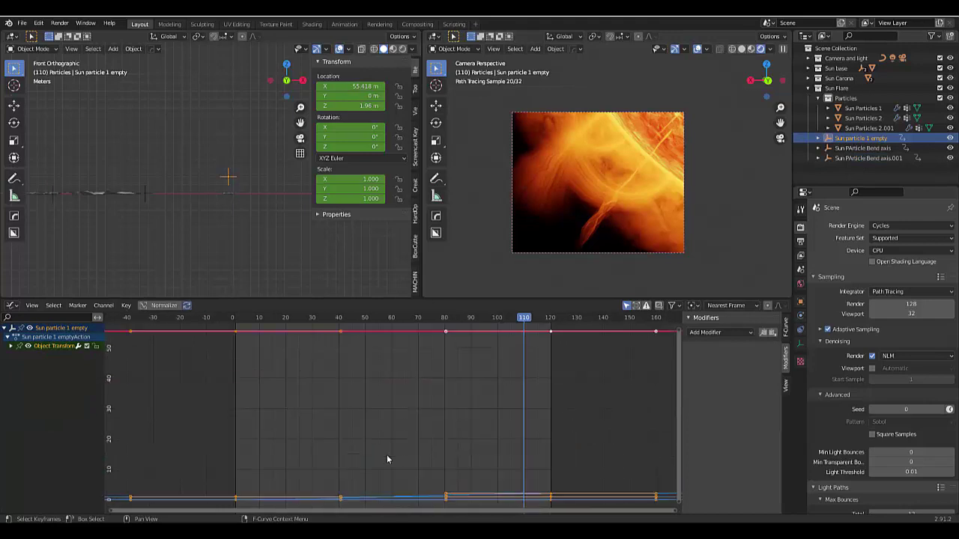
pyautogui.scroll(-1, 384, 467)
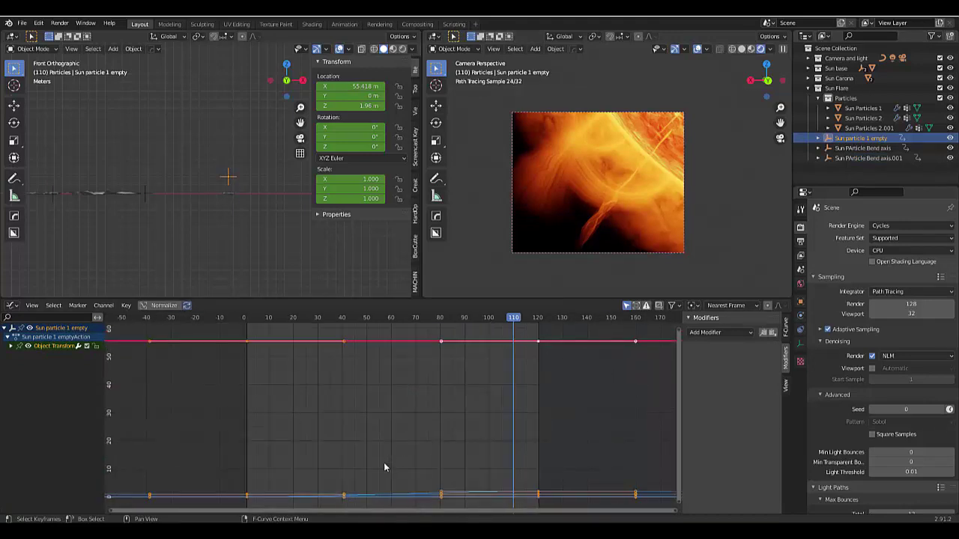
pyautogui.scroll(2, 388, 472)
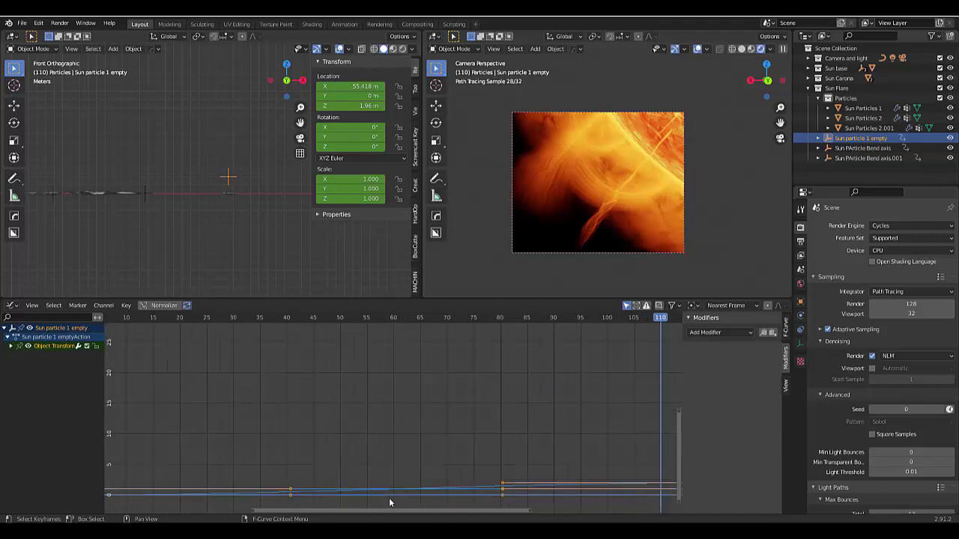
pyautogui.scroll(-4, 383, 454)
pyautogui.scroll(3, 376, 508)
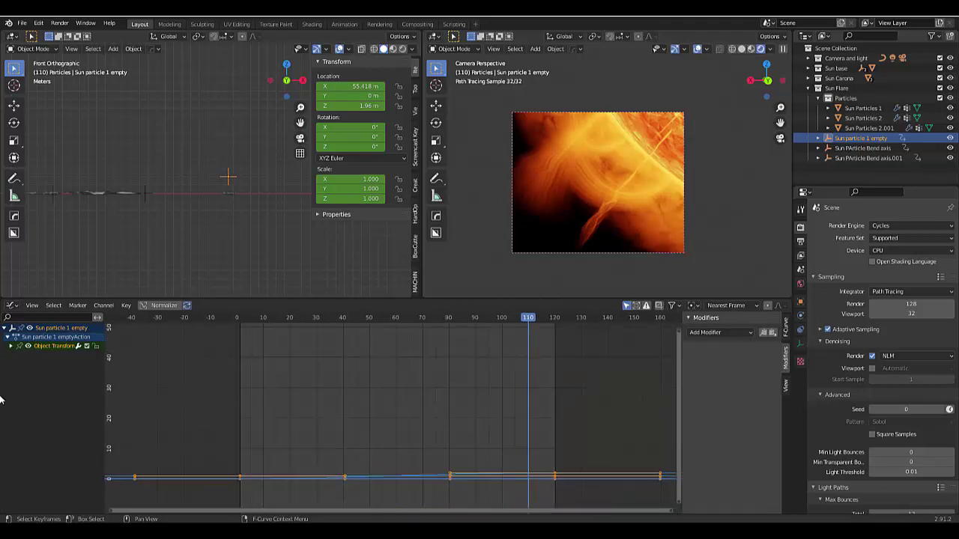
pyautogui.click(11, 346)
pyautogui.scroll(-3, 350, 460)
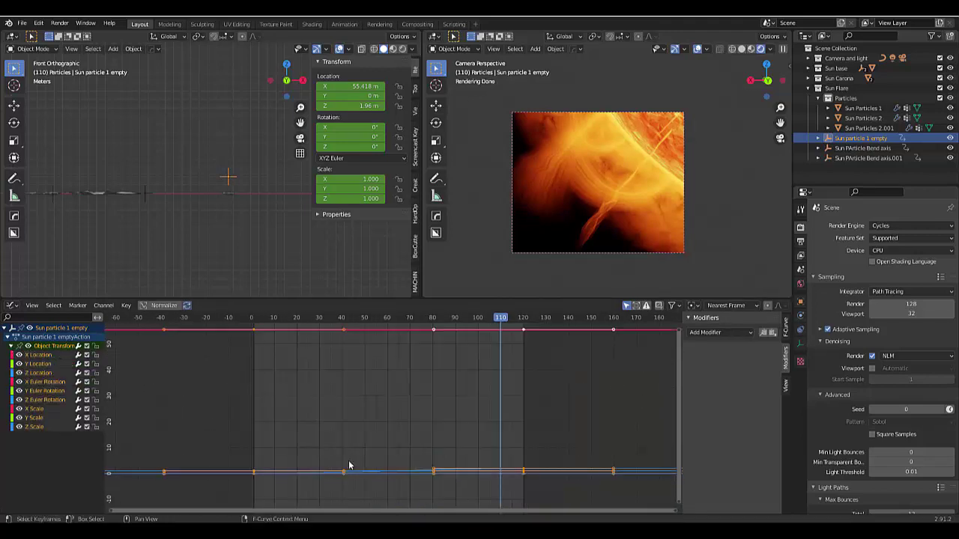
pyautogui.scroll(2, 353, 495)
# - Select the Z Location keyframe at frame 120 of Sun particle 1 empty and set its interpolation to linear
pyautogui.click(356, 491)
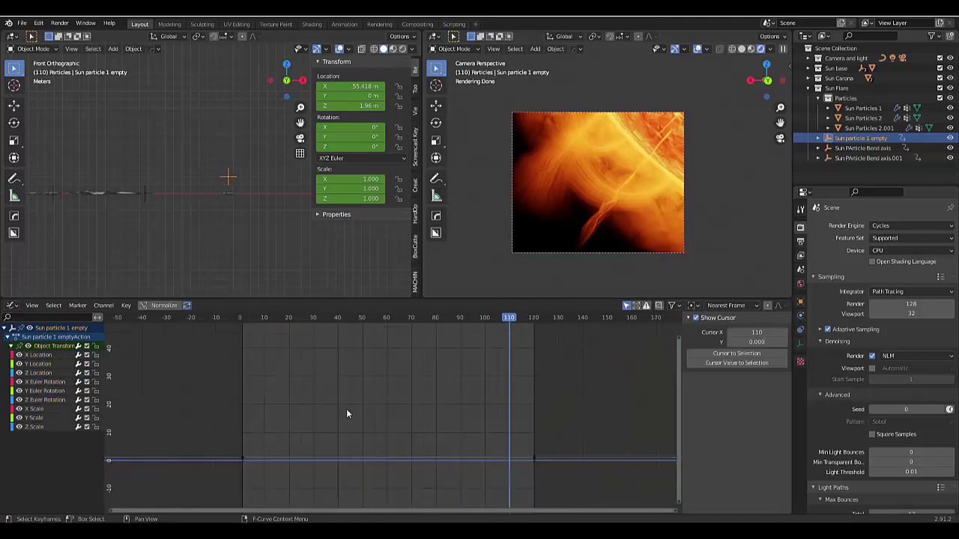
pyautogui.press('Home')
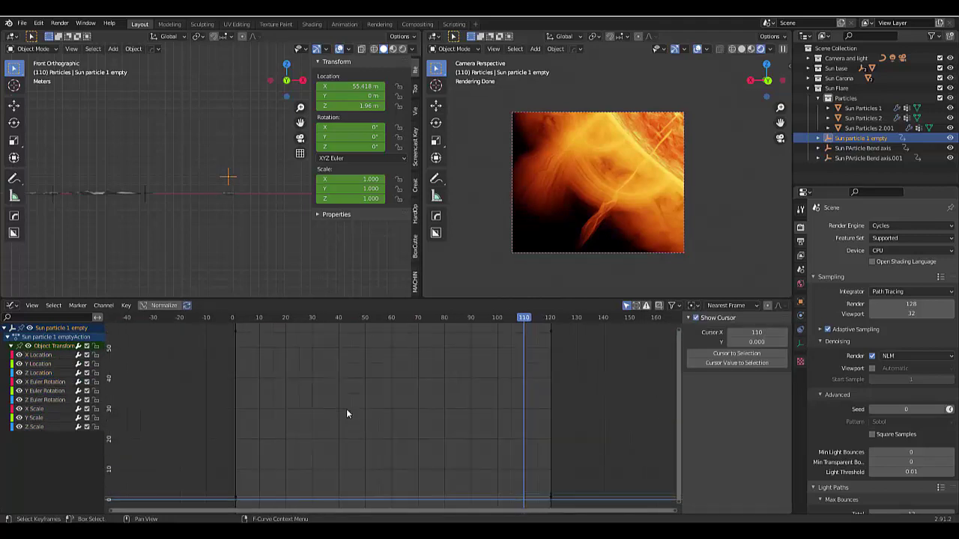
pyautogui.scroll(4, 450, 494)
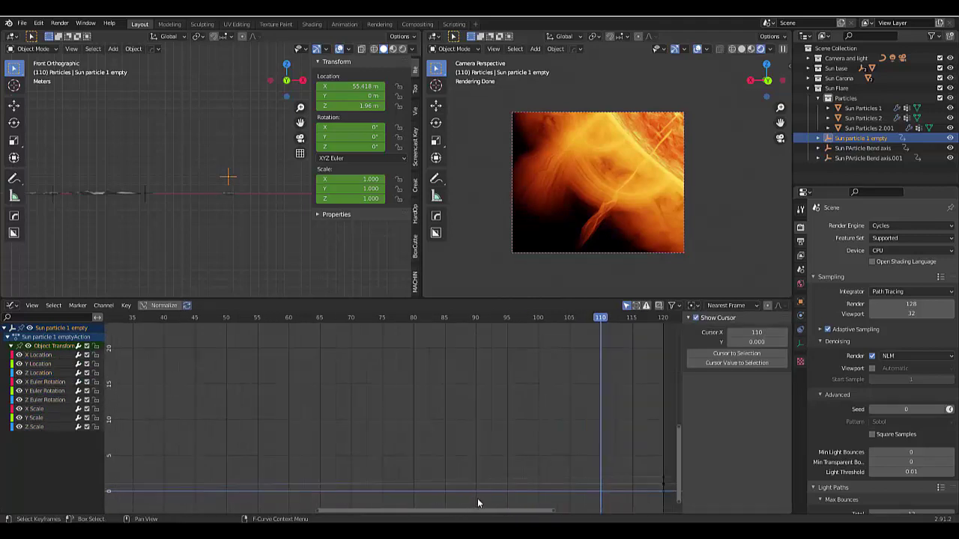
pyautogui.moveTo(626, 462); pyautogui.dragTo(671, 484)
pyautogui.scroll(-1, 521, 447)
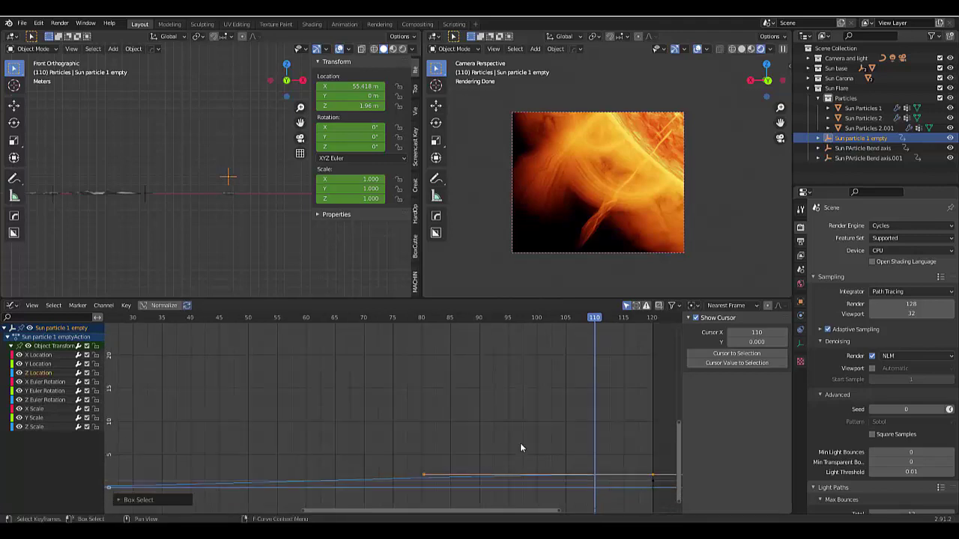
pyautogui.scroll(-3, 521, 447)
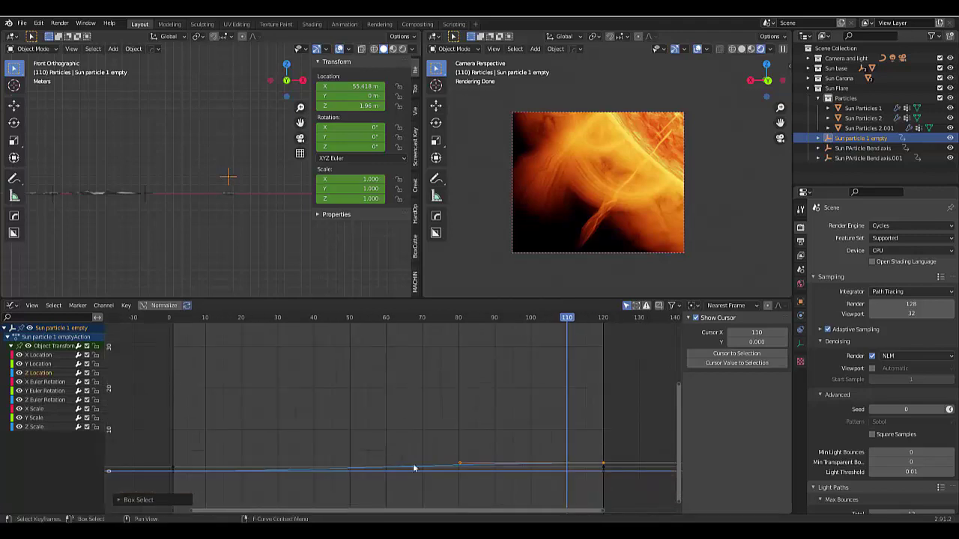
pyautogui.click(39, 374)
pyautogui.scroll(2, 277, 481)
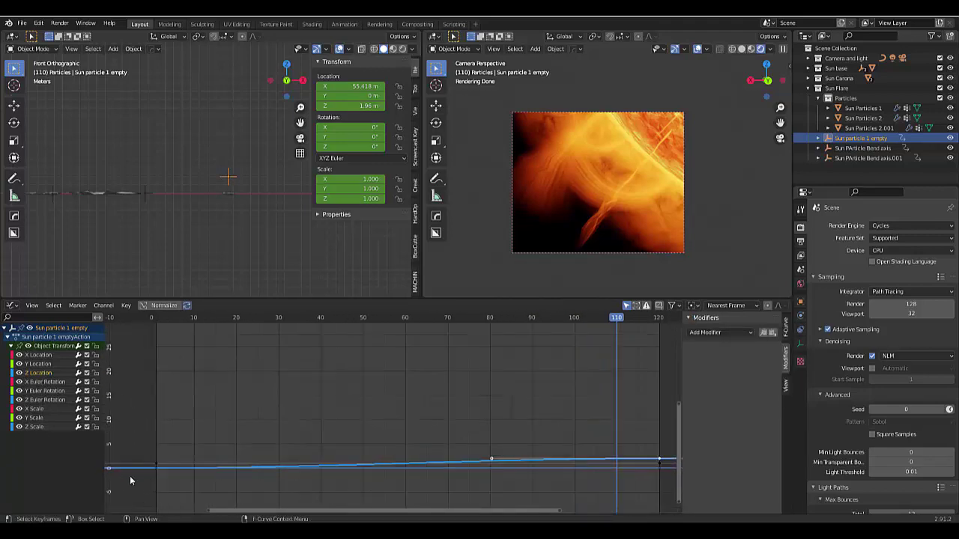
pyautogui.scroll(-3, 485, 469)
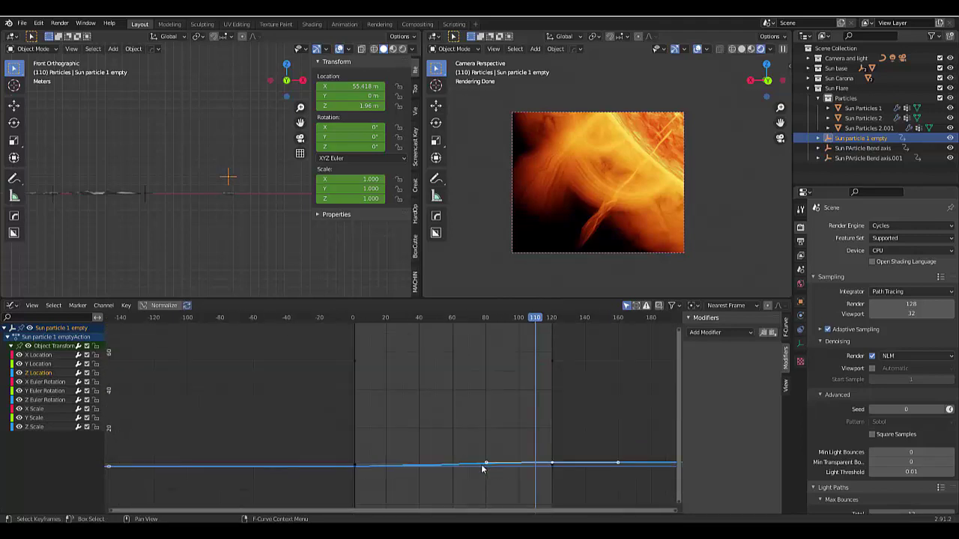
pyautogui.press('t')
pyautogui.click(387, 423)
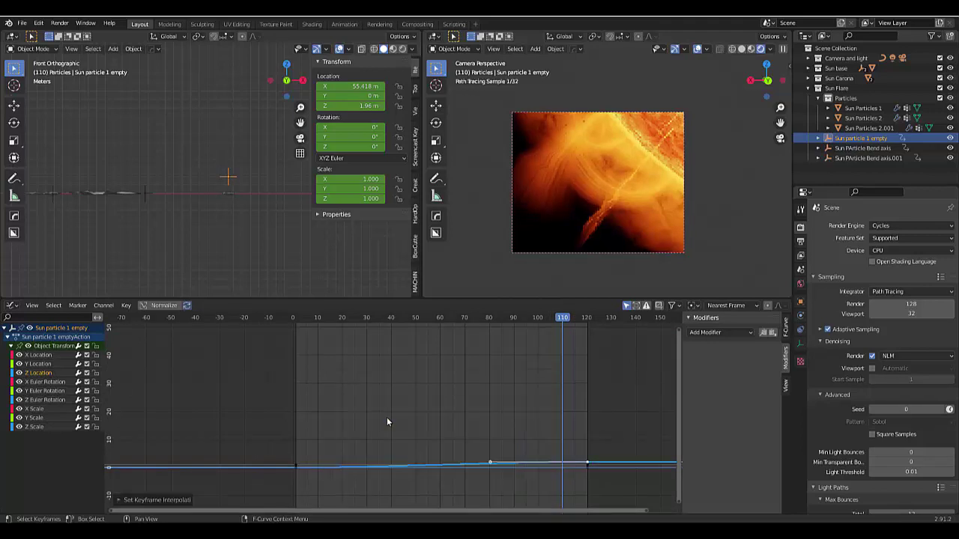
# - Add a Cycles modifier to the Z Location curve of Sun particle 1 empty, with Repeat with Offset before and after
pyautogui.click(715, 335)
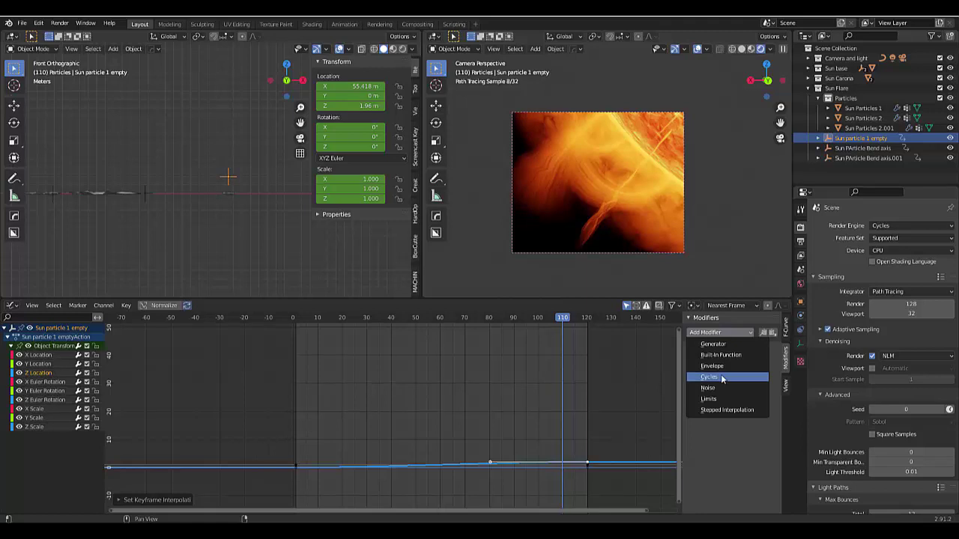
pyautogui.click(723, 373)
pyautogui.click(711, 372)
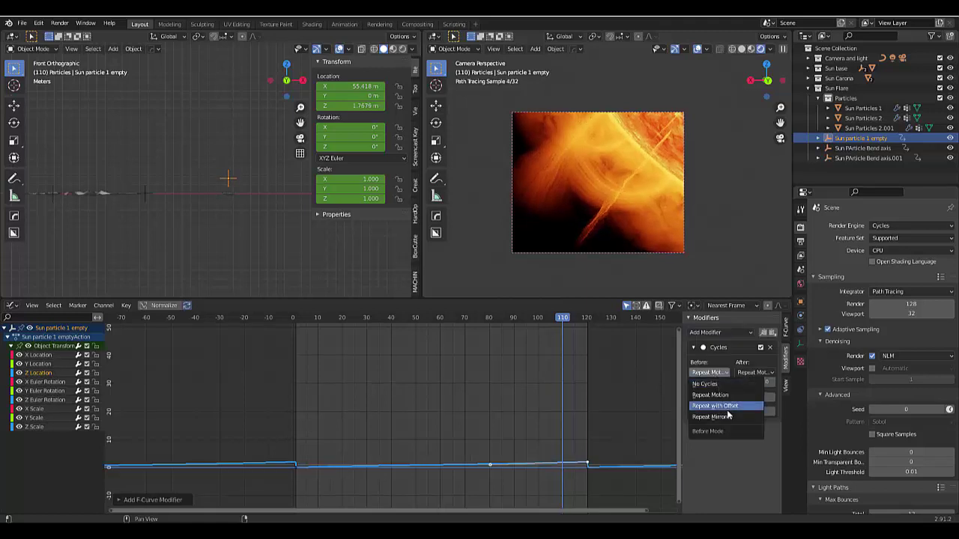
pyautogui.click(734, 405)
pyautogui.click(755, 373)
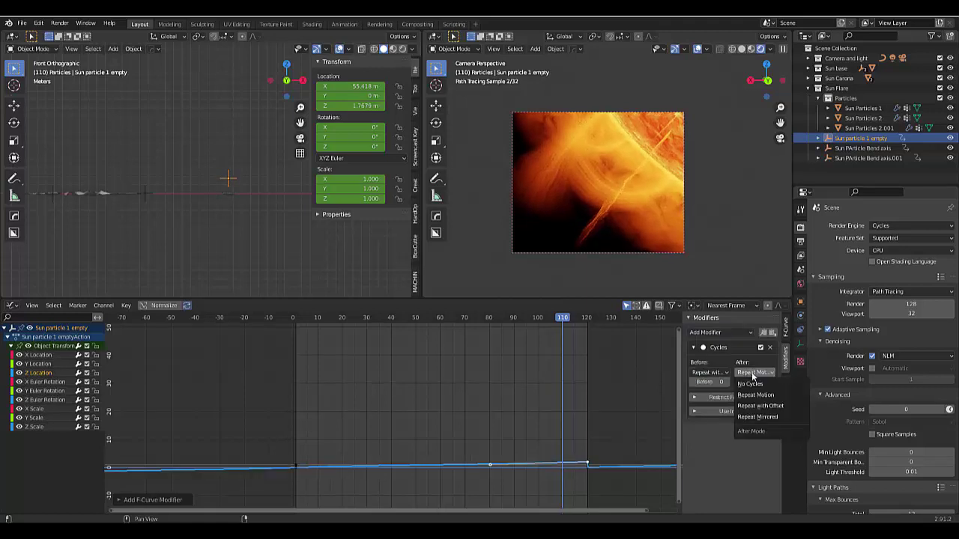
pyautogui.click(770, 406)
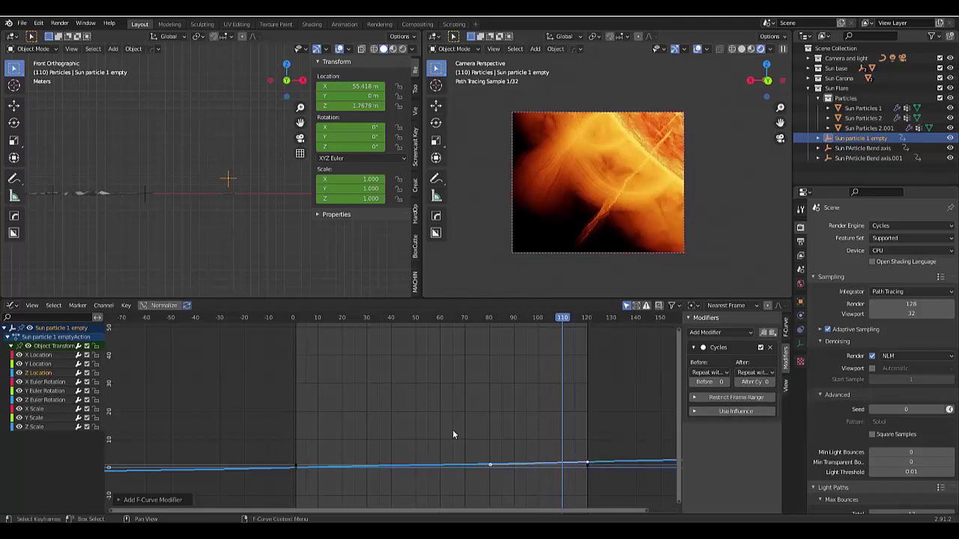
pyautogui.scroll(-10, 378, 466)
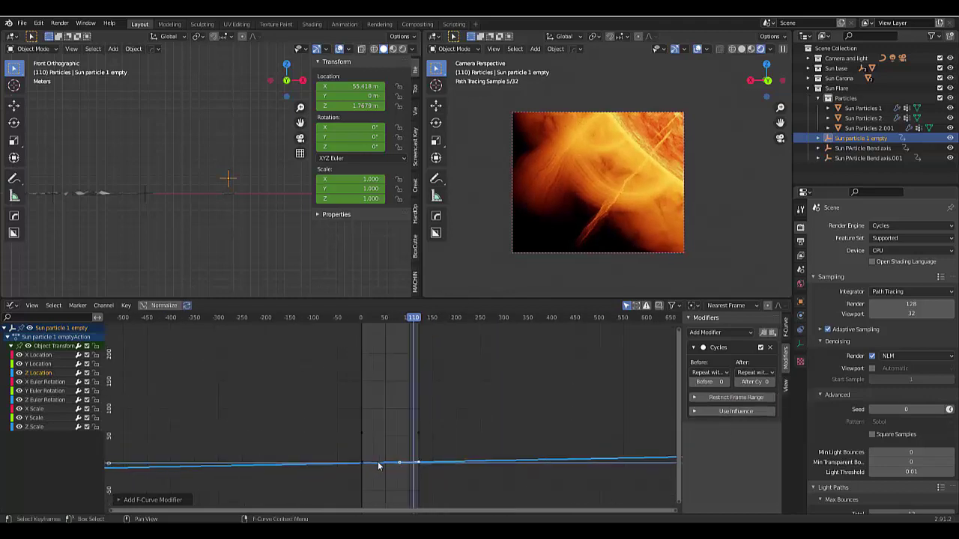
pyautogui.scroll(8, 379, 464)
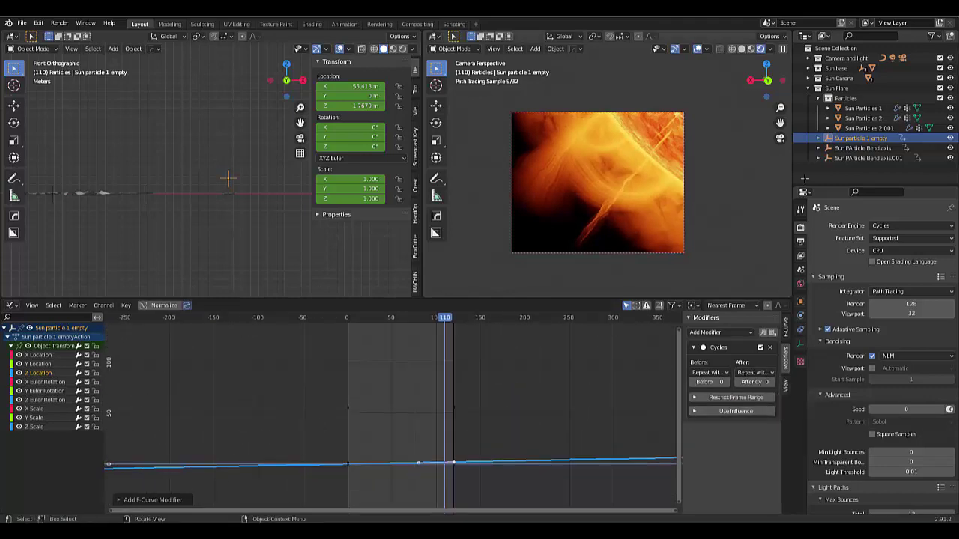
# - Select Sun Particles 1 and switch the Graph Editor area to the Shader Editor to show its material nodes
pyautogui.click(866, 109)
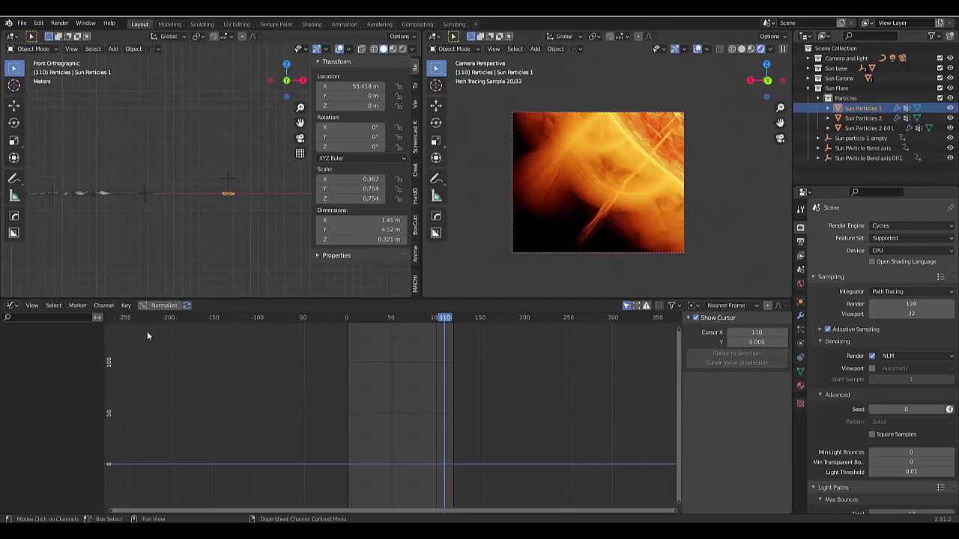
pyautogui.scroll(-2, 220, 416)
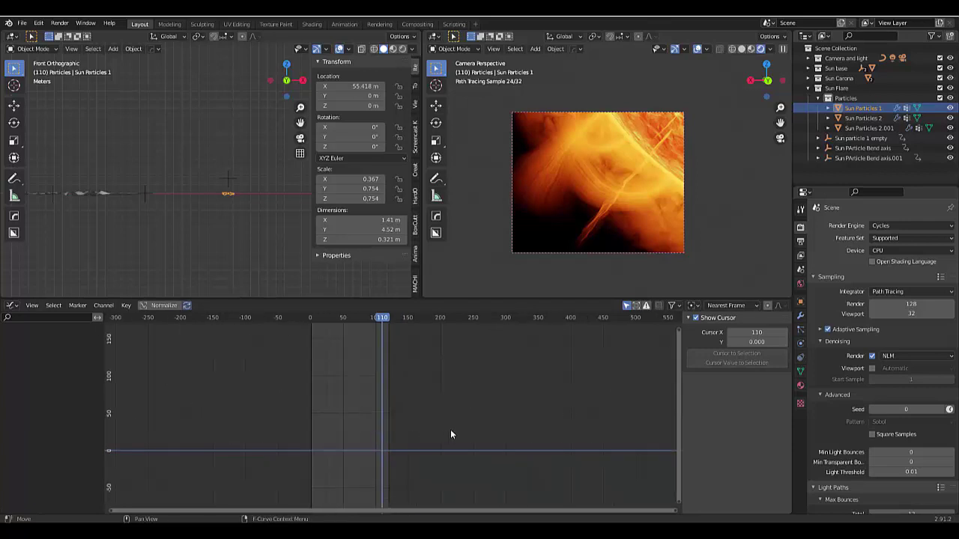
pyautogui.press('Home')
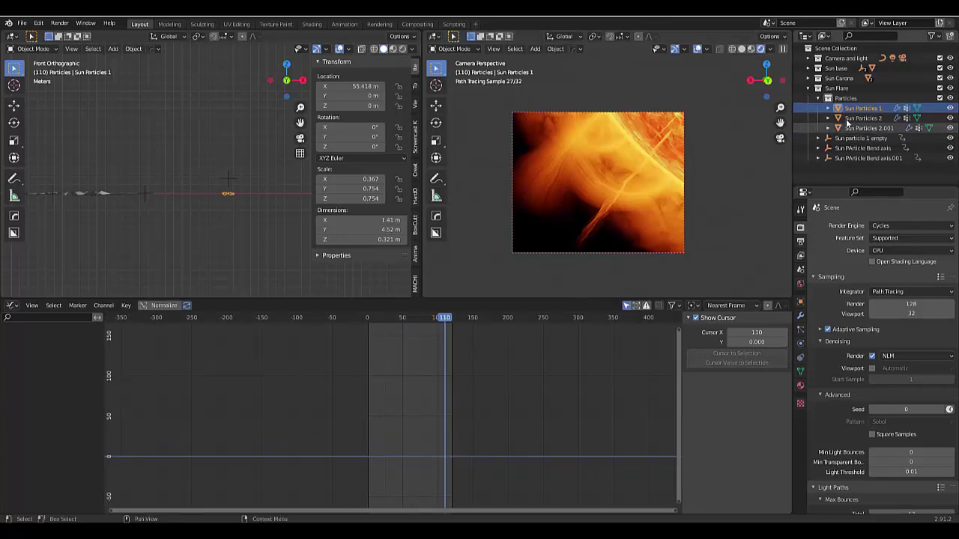
pyautogui.click(857, 129)
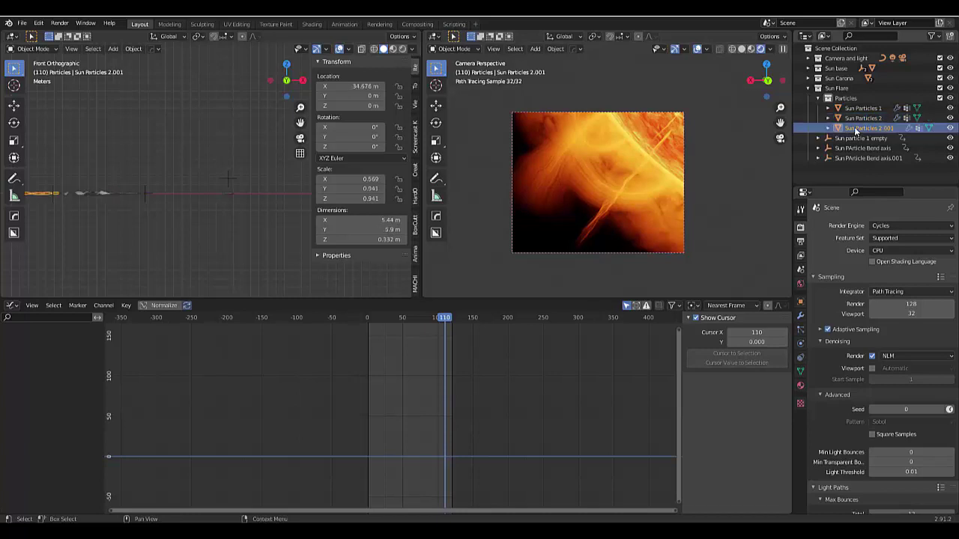
pyautogui.click(862, 108)
pyautogui.click(12, 306)
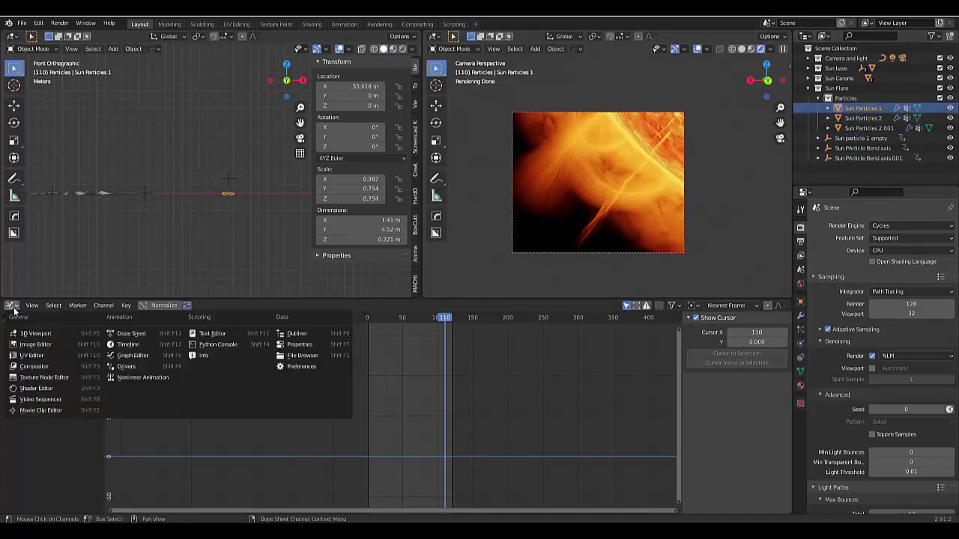
pyautogui.click(39, 388)
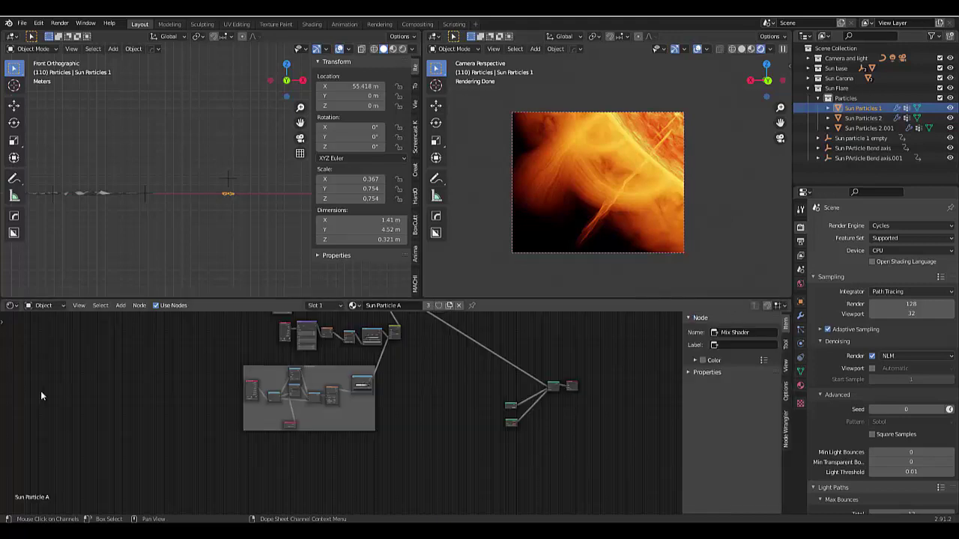
# - Switch the shader node area to the Graph Editor and show the animation curve of the Crown object in the Sun Carona collection
pyautogui.scroll(4, 282, 418)
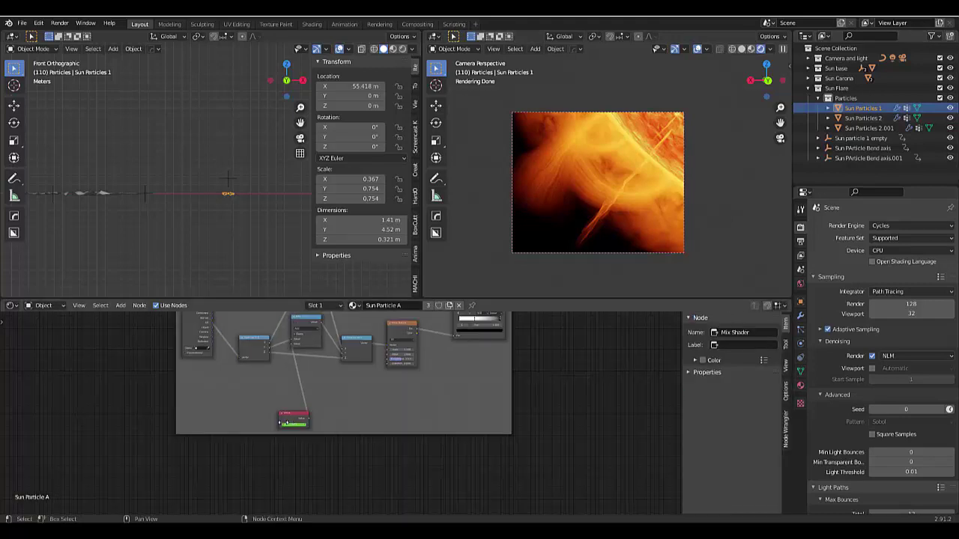
pyautogui.click(12, 305)
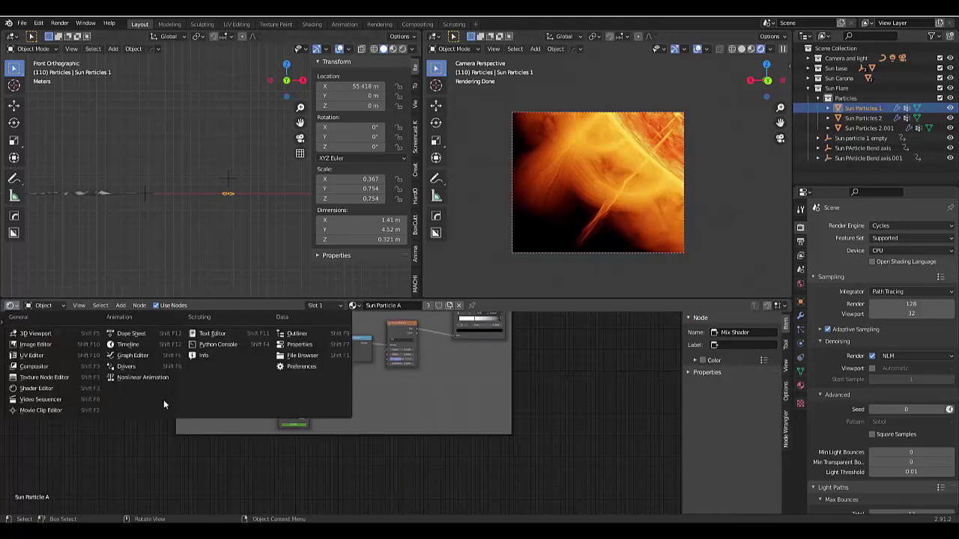
pyautogui.click(140, 356)
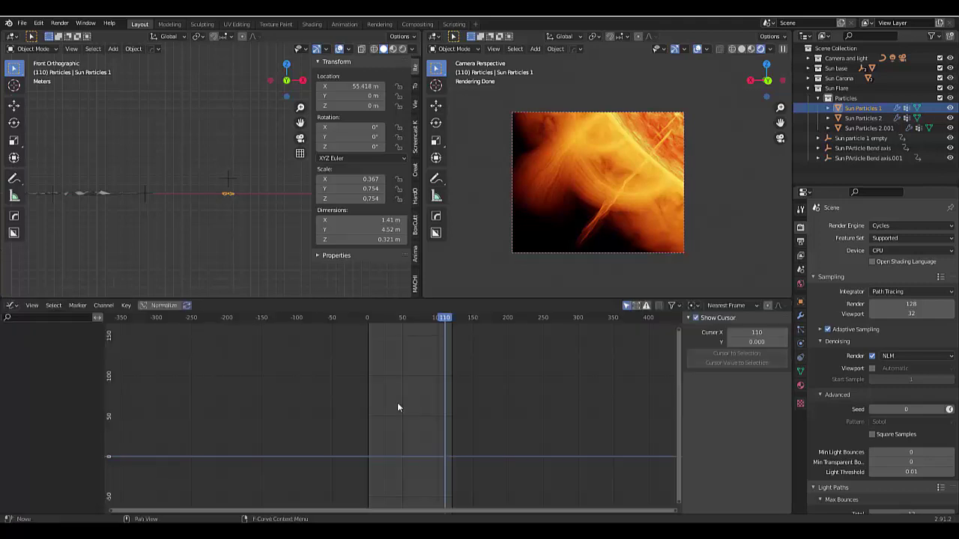
pyautogui.click(809, 87)
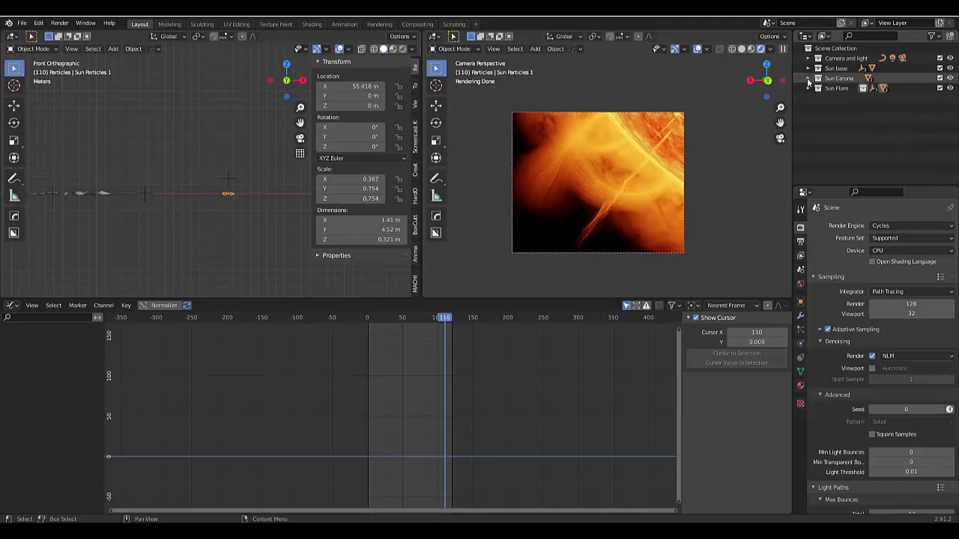
pyautogui.click(808, 77)
pyautogui.click(840, 89)
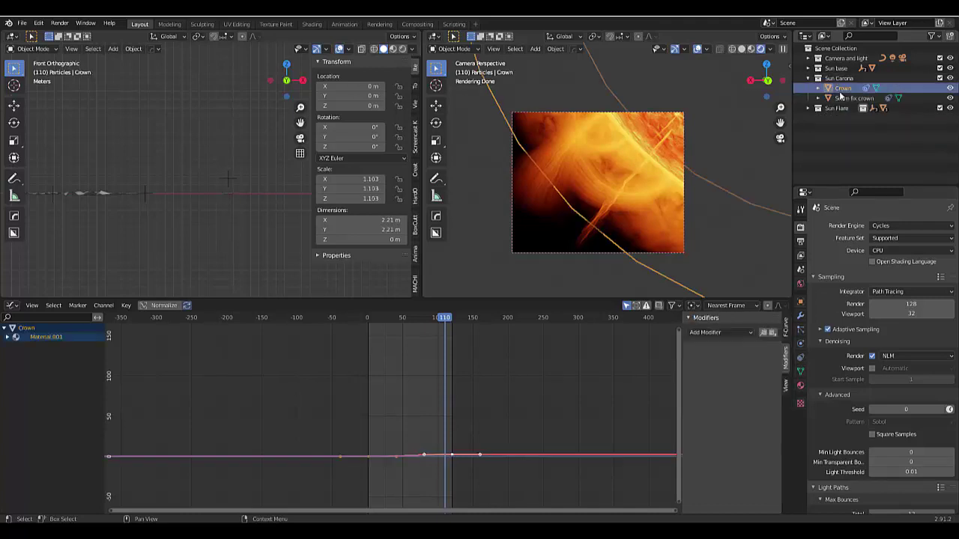
pyautogui.scroll(5, 423, 471)
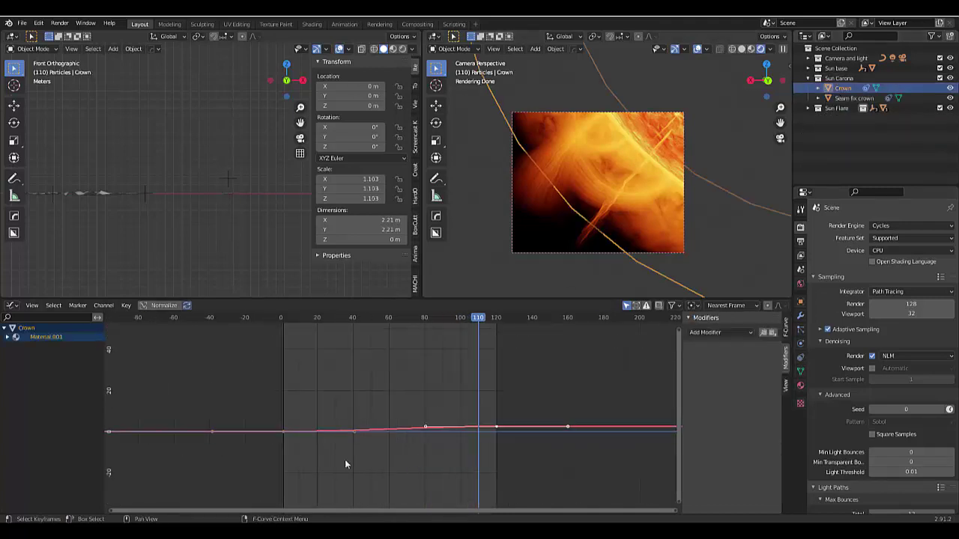
# - Expand Crown's Material.001 shader node tree channels and set the Default Value curve's keyframe interpolation to Linear
pyautogui.click(7, 337)
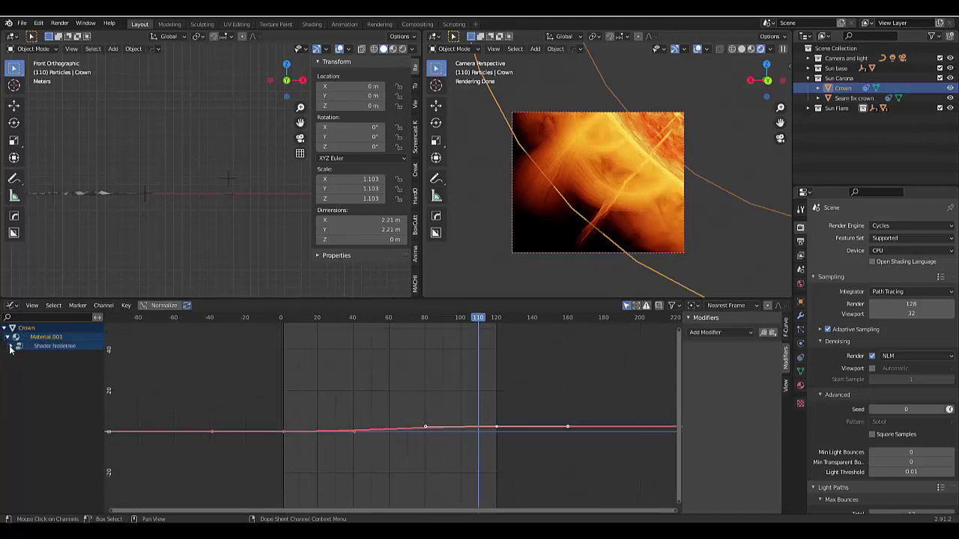
pyautogui.click(8, 337)
pyautogui.scroll(2, 404, 458)
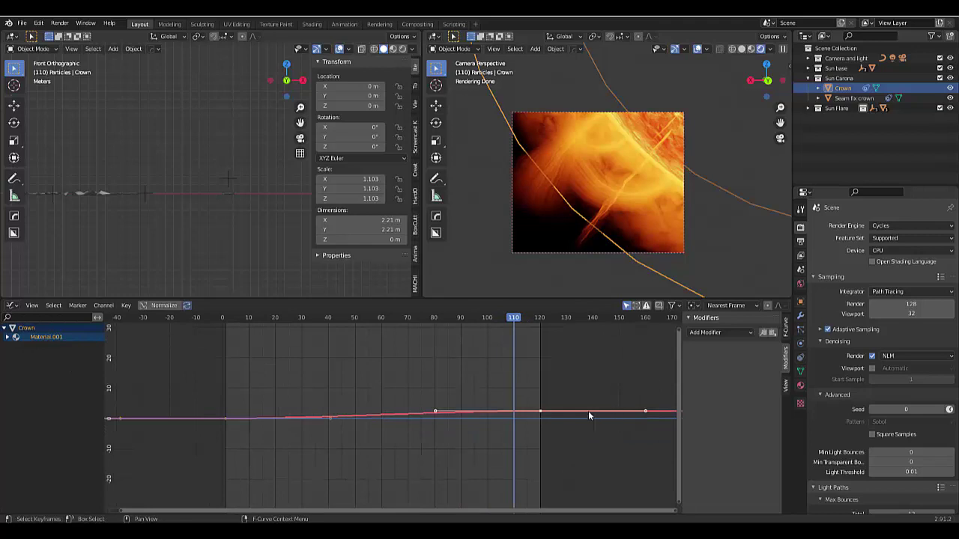
pyautogui.click(6, 337)
pyautogui.click(10, 346)
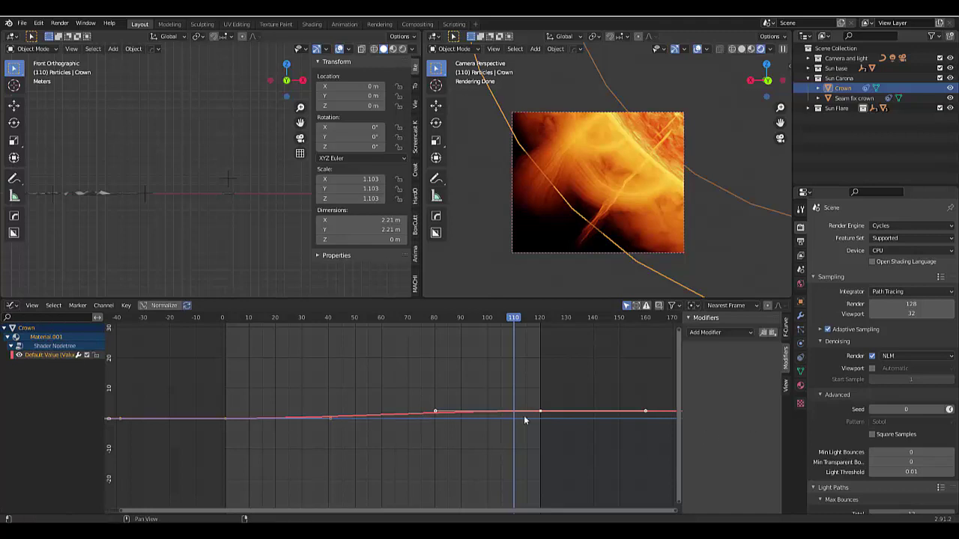
pyautogui.press('t')
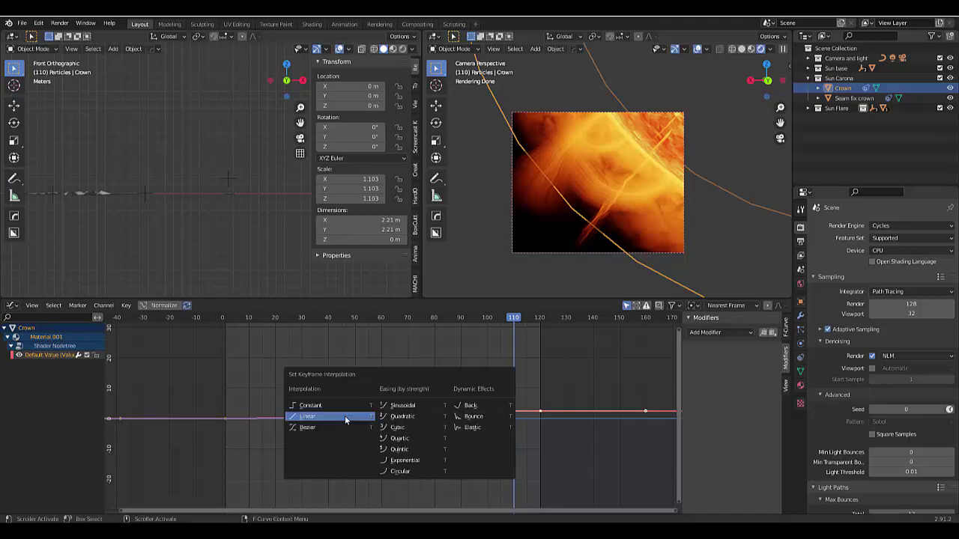
pyautogui.click(345, 415)
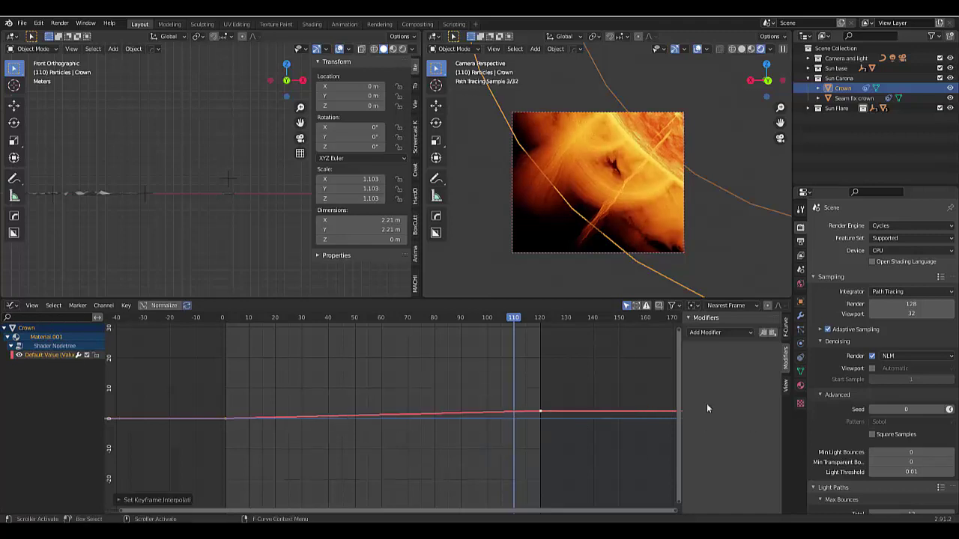
# - Add a Cycles modifier to Crown's Default Value curve, with both Before and After set to Repeat with Offset
pyautogui.click(708, 334)
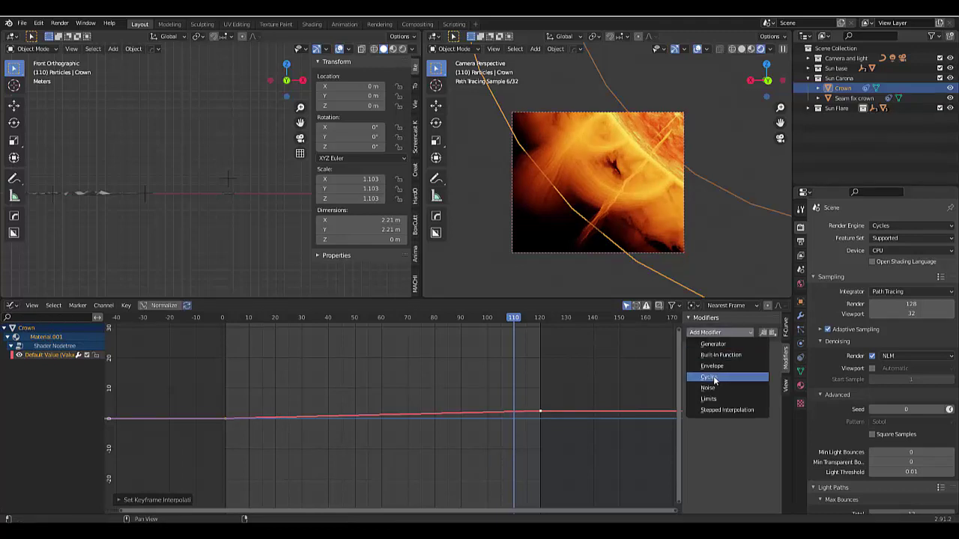
pyautogui.click(714, 378)
pyautogui.click(706, 372)
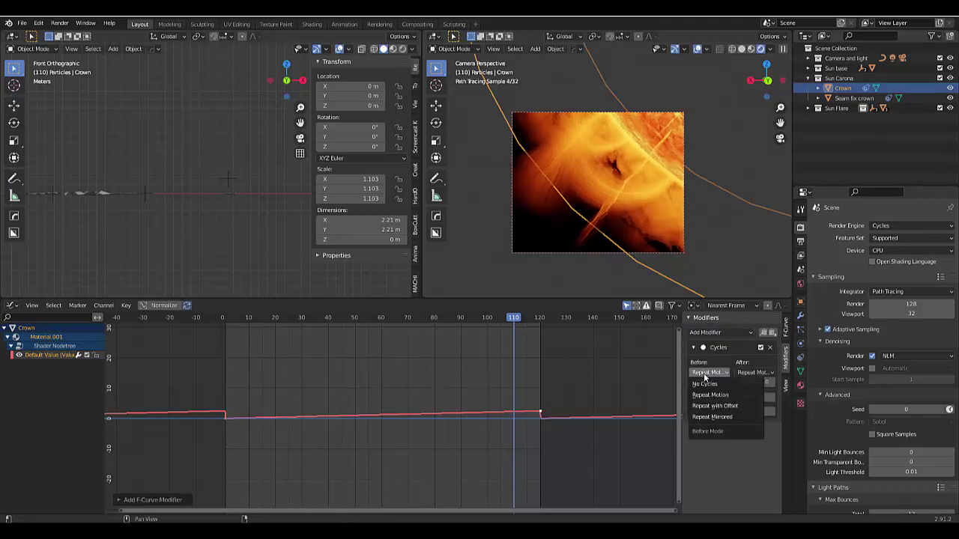
pyautogui.click(716, 405)
pyautogui.click(749, 373)
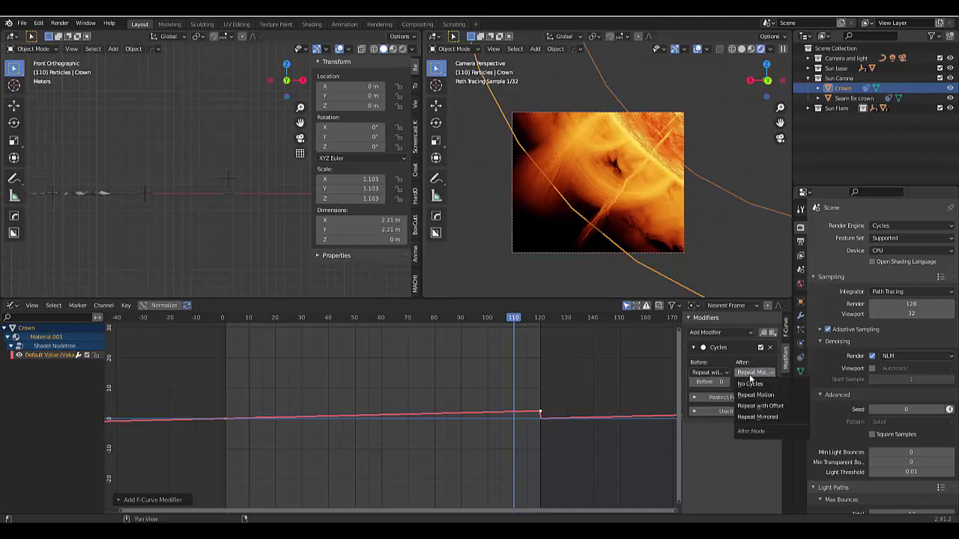
pyautogui.click(761, 405)
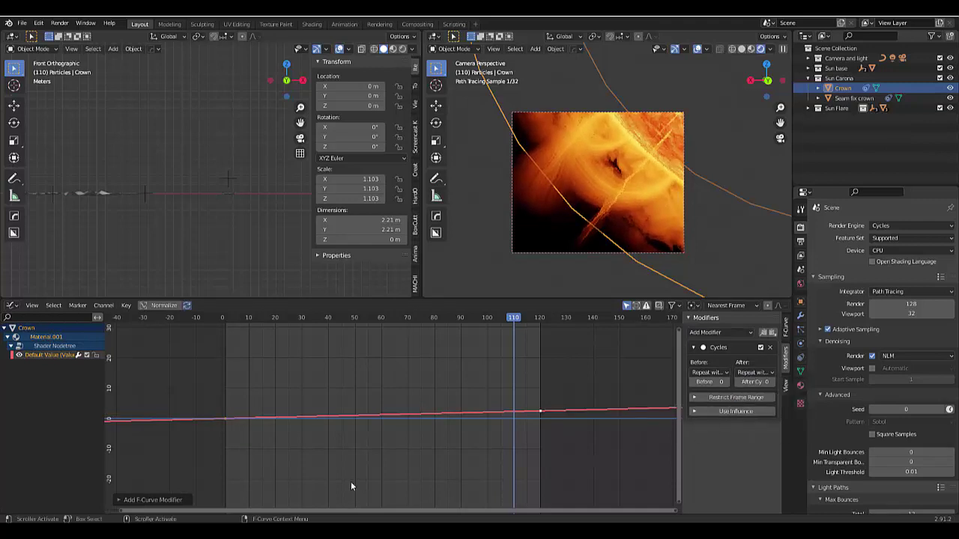
pyautogui.scroll(-3, 351, 486)
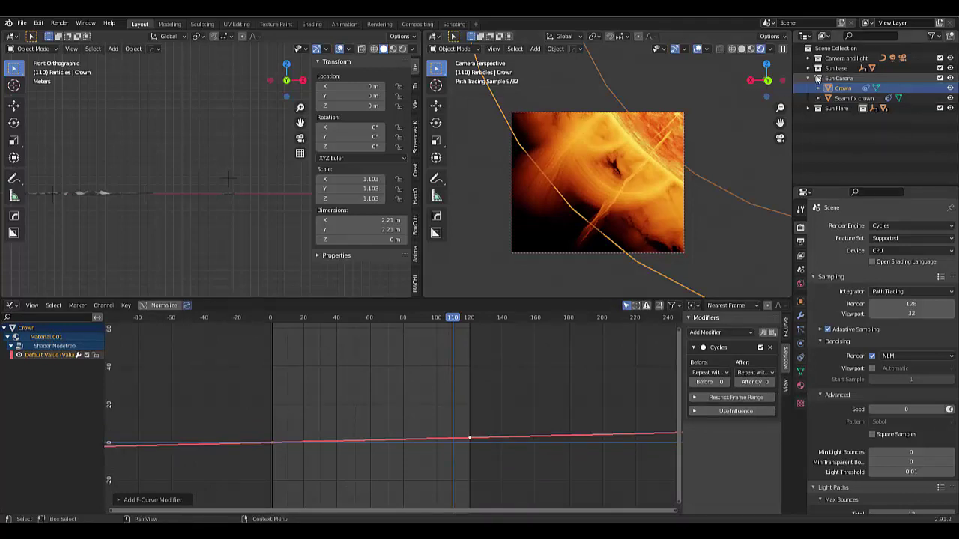
# - Select the sun texture coordinates control empty in the Sun base collection and expand its Object Transforms channels to show the location curves
pyautogui.click(809, 69)
pyautogui.click(832, 78)
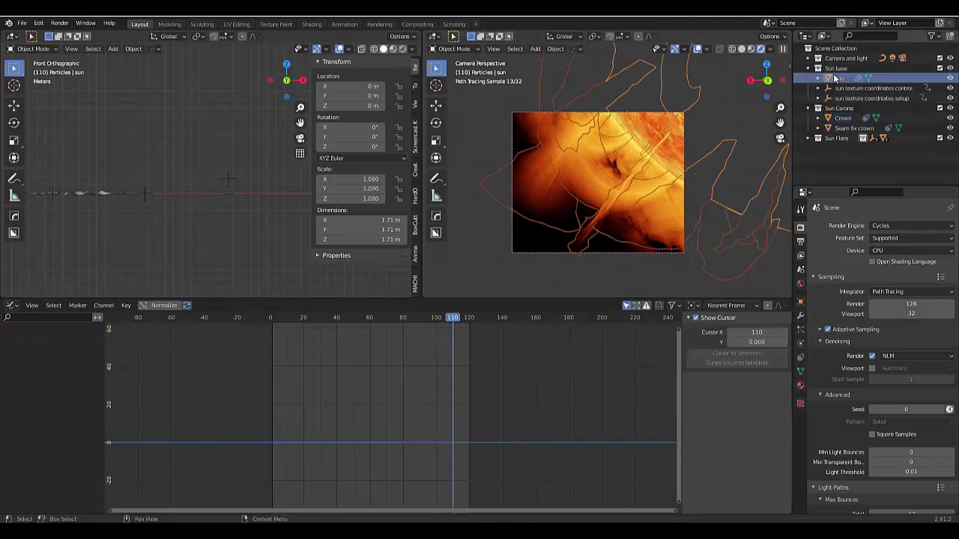
pyautogui.click(843, 89)
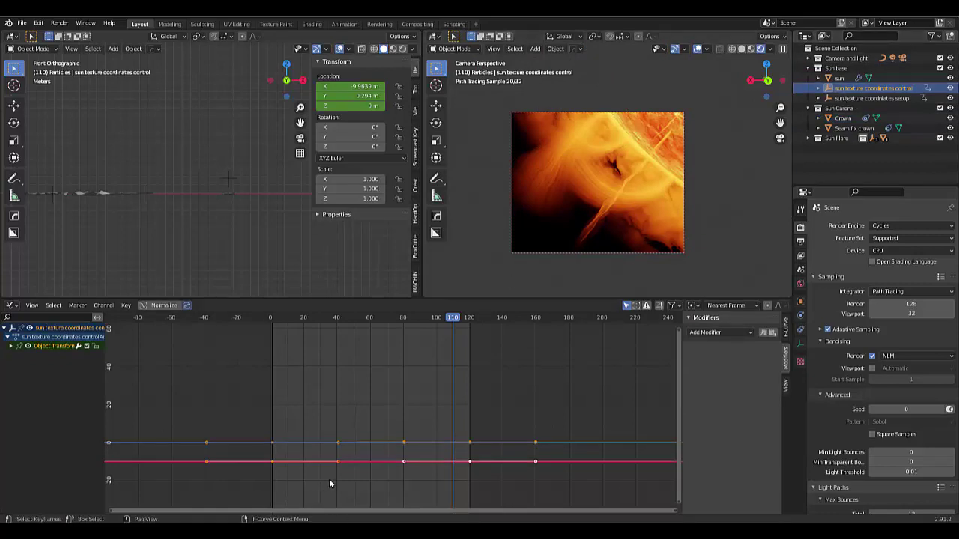
pyautogui.click(9, 350)
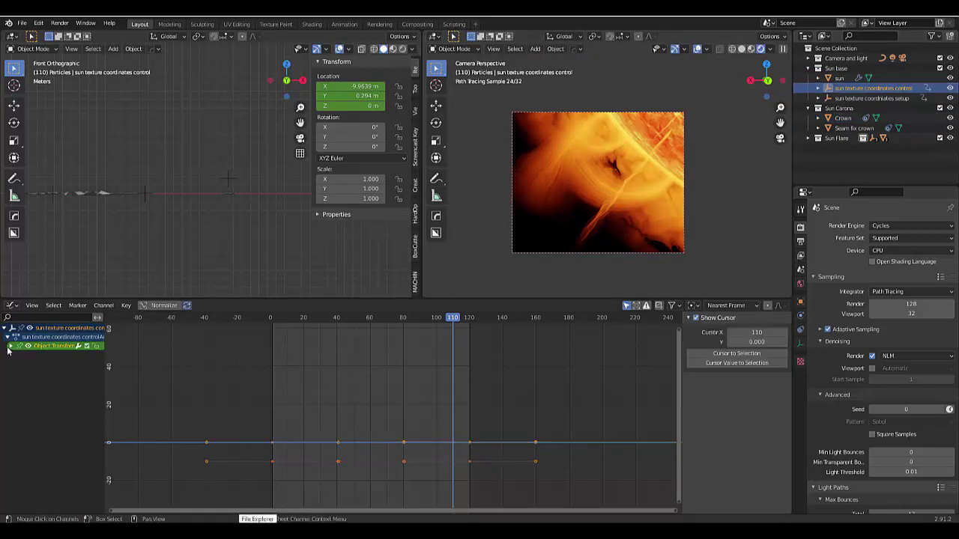
pyautogui.click(9, 346)
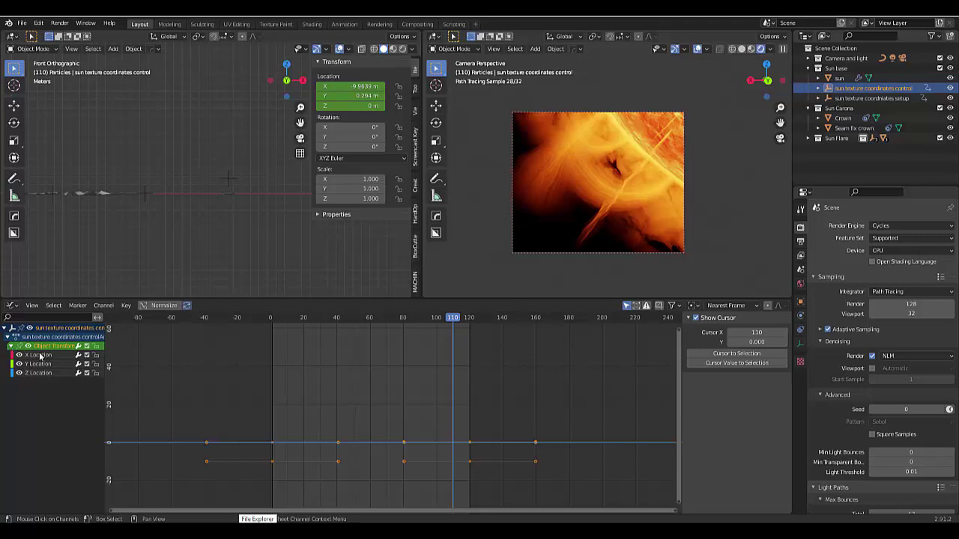
pyautogui.click(45, 356)
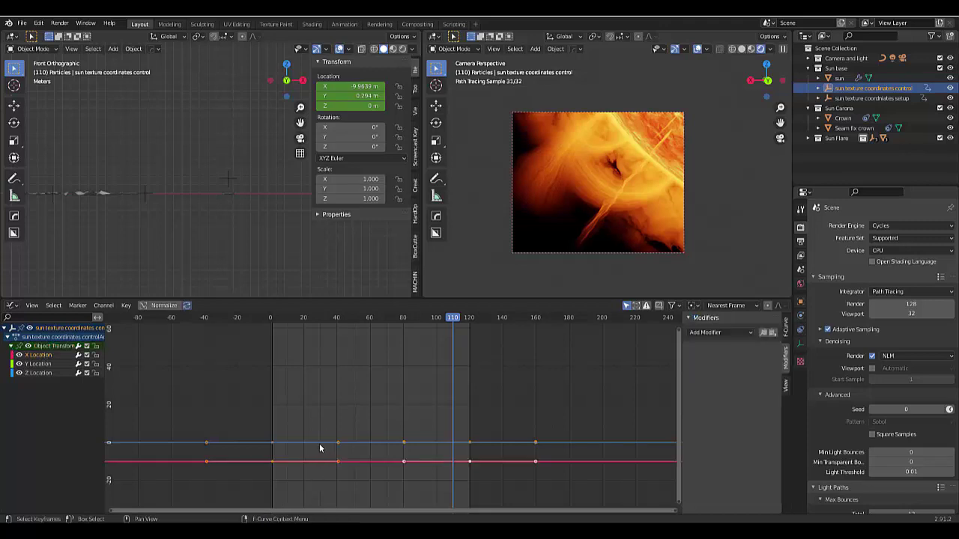
pyautogui.press('Home')
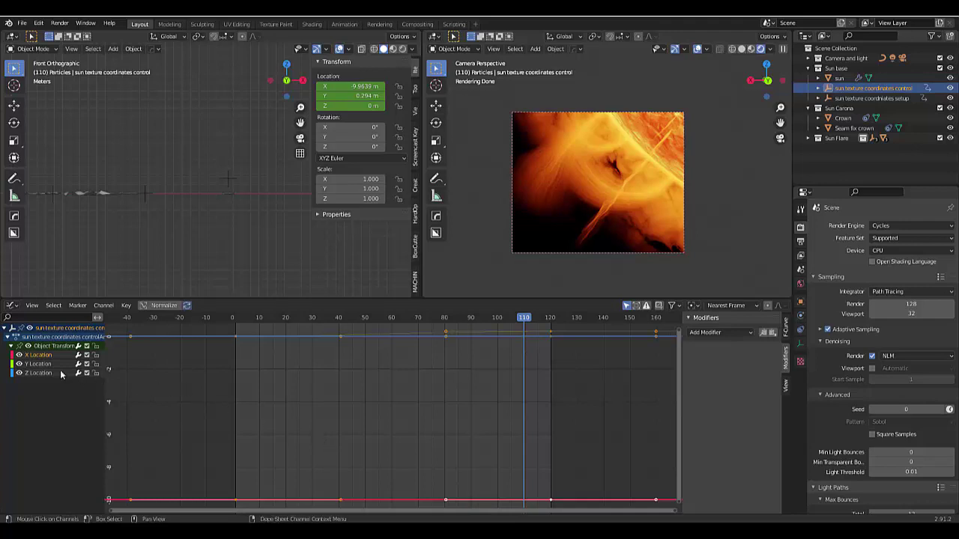
# - Set the keyframe interpolation of the control empty's Y Location curve to Linear
pyautogui.click(39, 365)
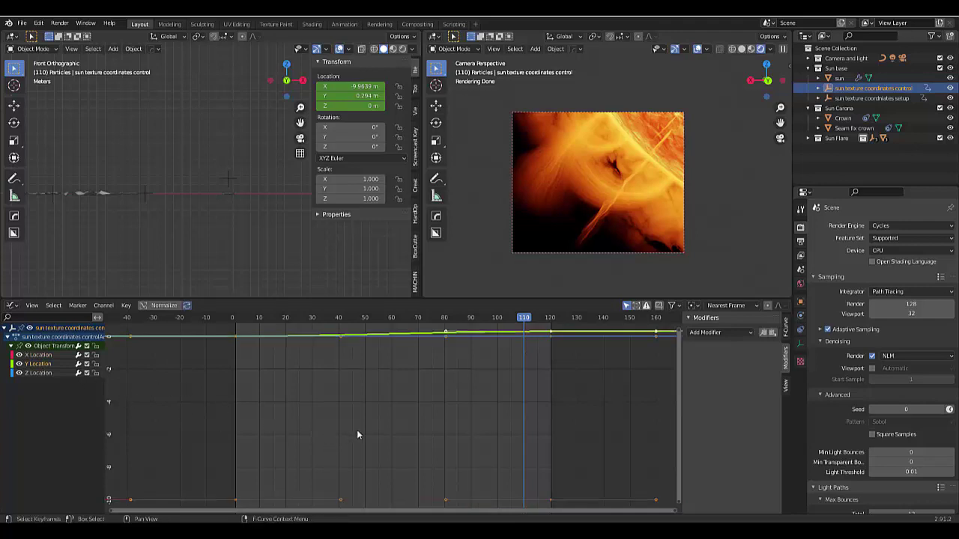
pyautogui.keyDown('ctrl'); pyautogui.moveTo(357, 429); pyautogui.dragTo(361, 377, button='middle'); pyautogui.keyUp('ctrl')
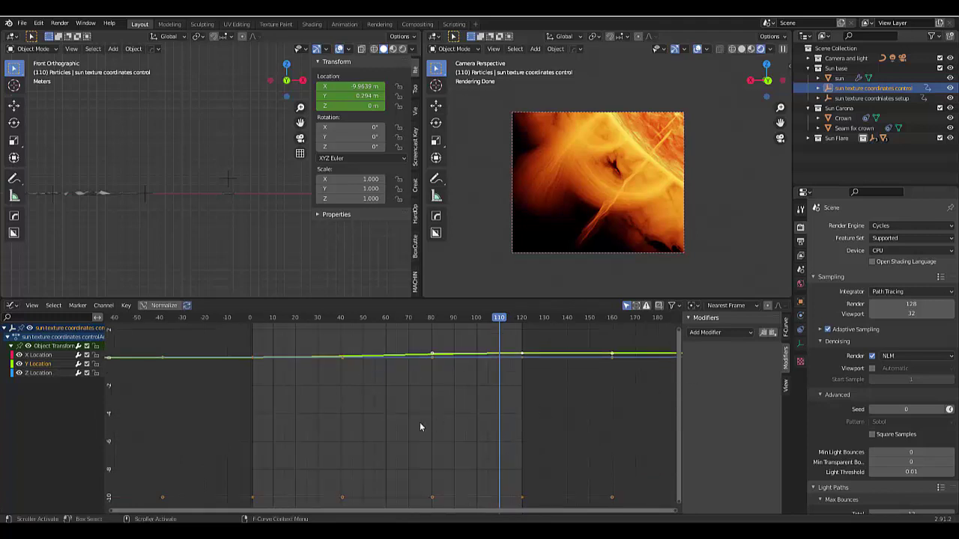
pyautogui.press('t')
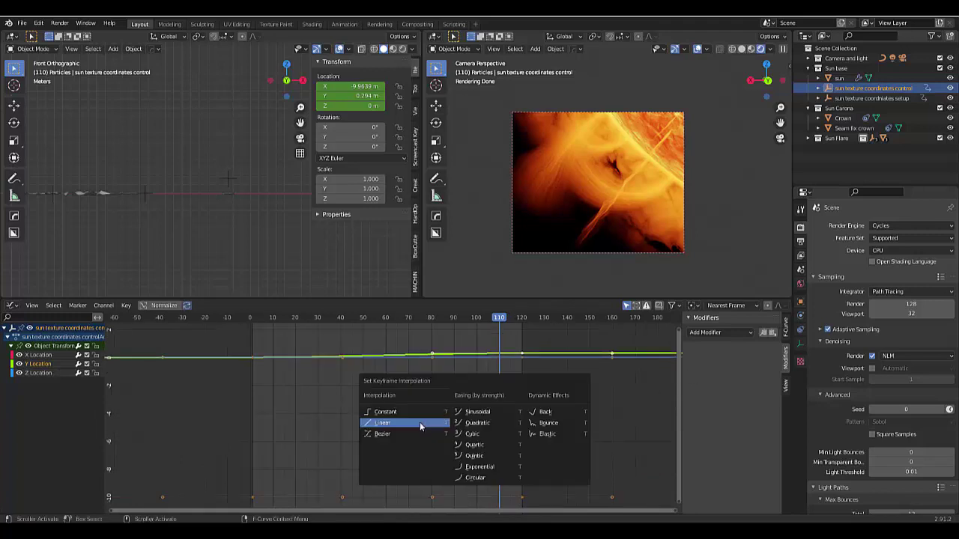
pyautogui.click(419, 422)
# - Add a Cycles modifier to the Y Location curve, with Repeat with Offset for both Before and After
pyautogui.click(727, 333)
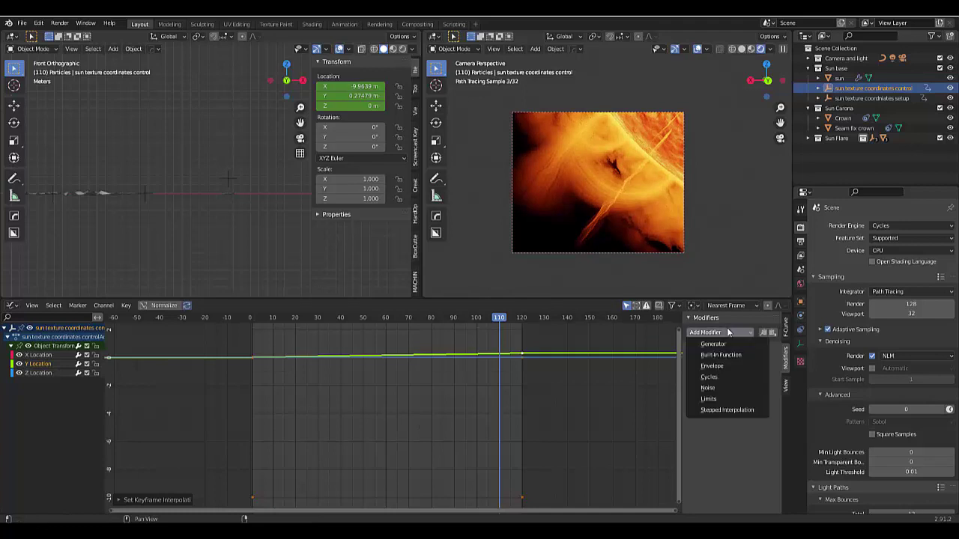
pyautogui.click(708, 376)
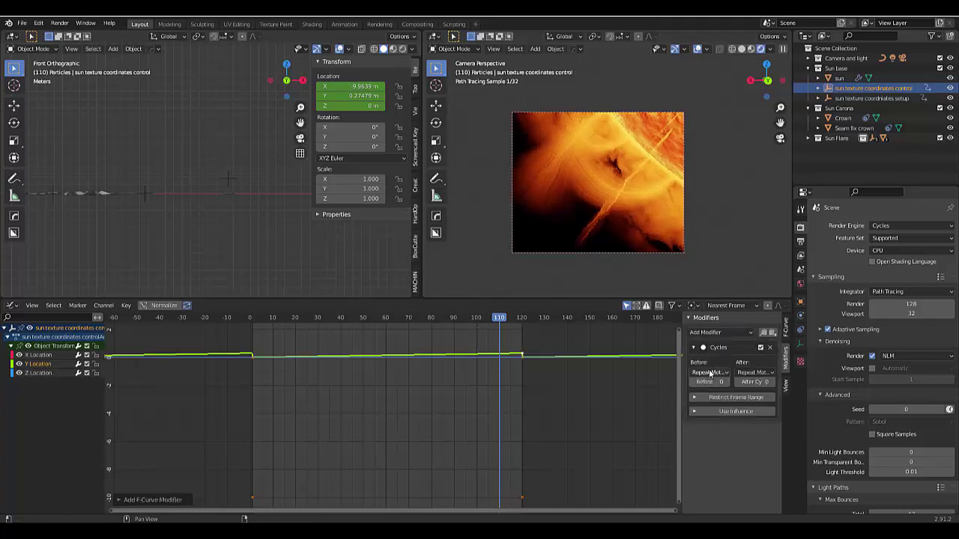
pyautogui.click(712, 374)
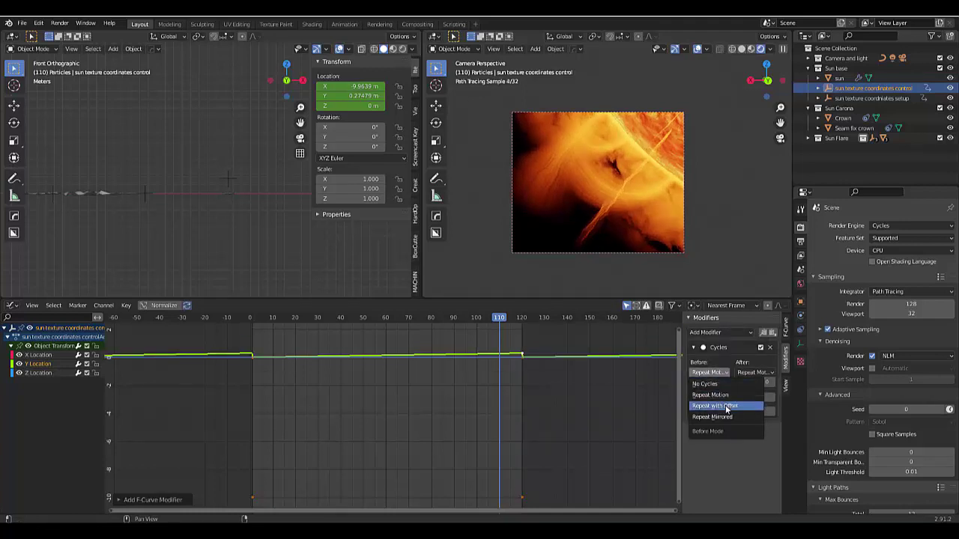
pyautogui.click(726, 405)
pyautogui.click(753, 373)
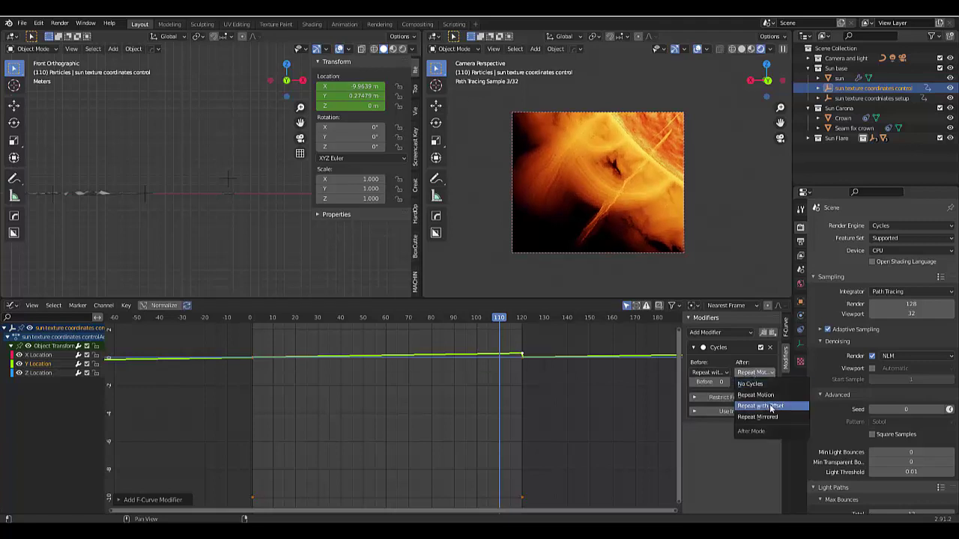
pyautogui.click(772, 406)
pyautogui.scroll(-3, 399, 460)
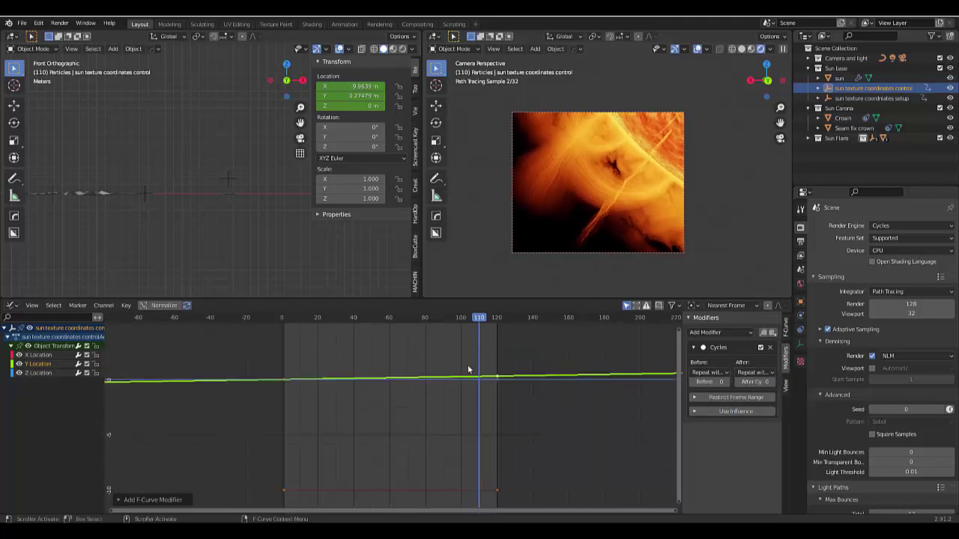
# - Check the curves of the sun texture coordinates setup empty, reselect the control empty and change the Graph Editor area to the Timeline
pyautogui.click(872, 97)
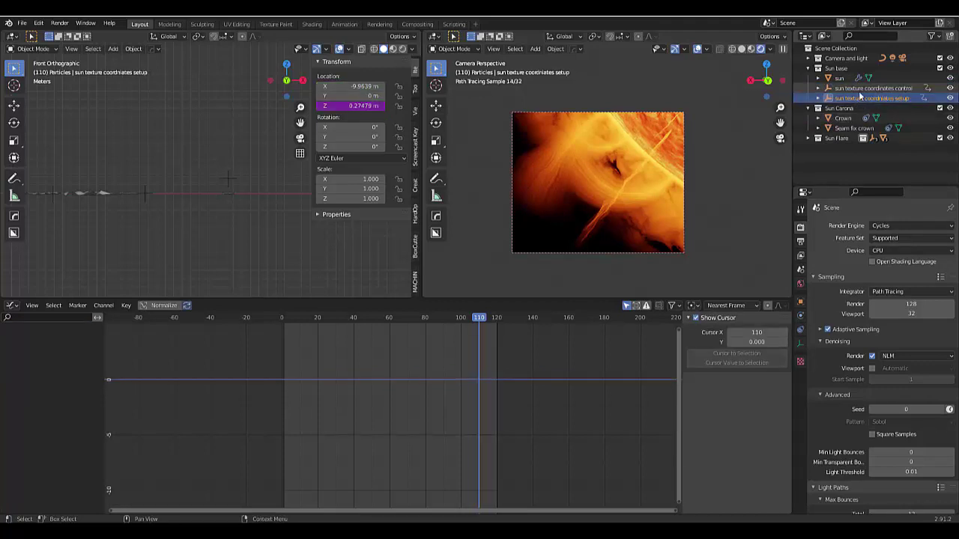
pyautogui.click(869, 88)
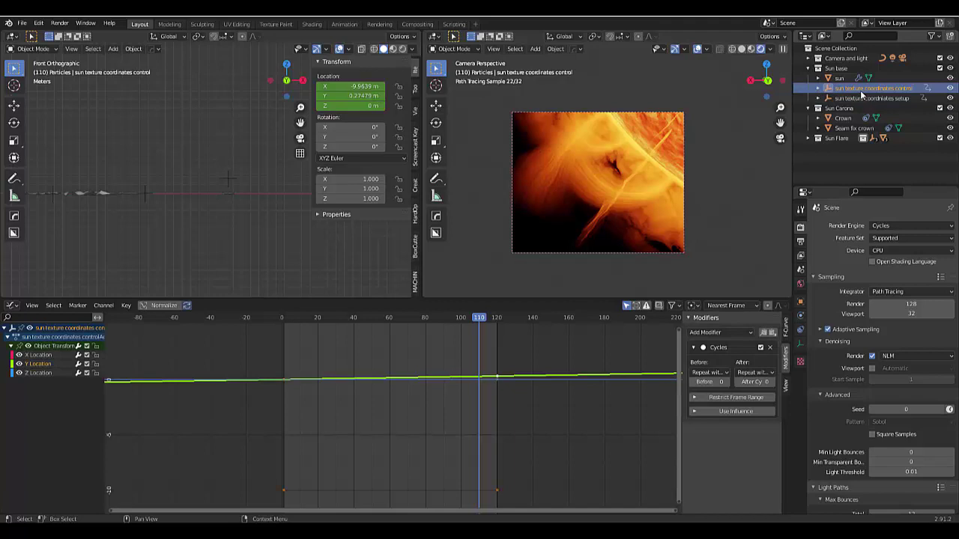
pyautogui.scroll(-1, 458, 405)
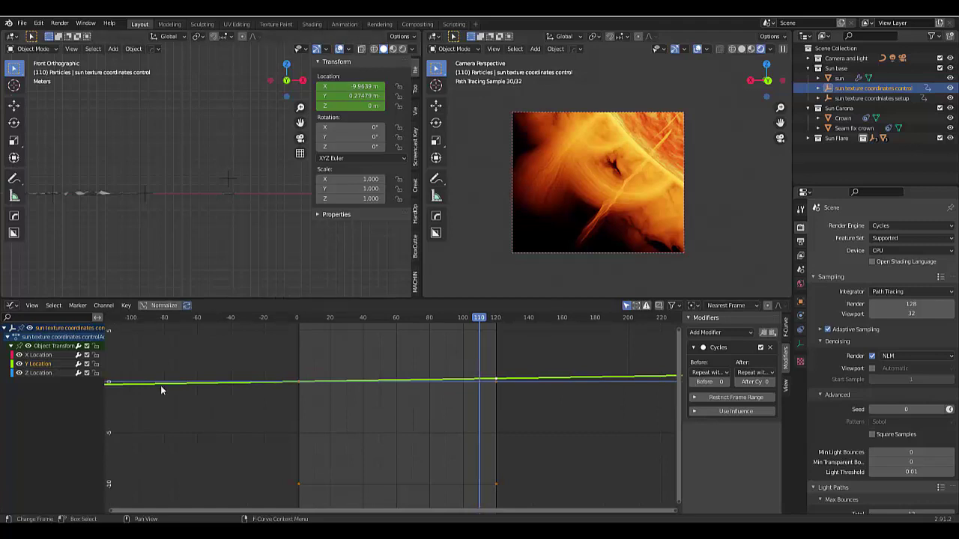
pyautogui.click(12, 304)
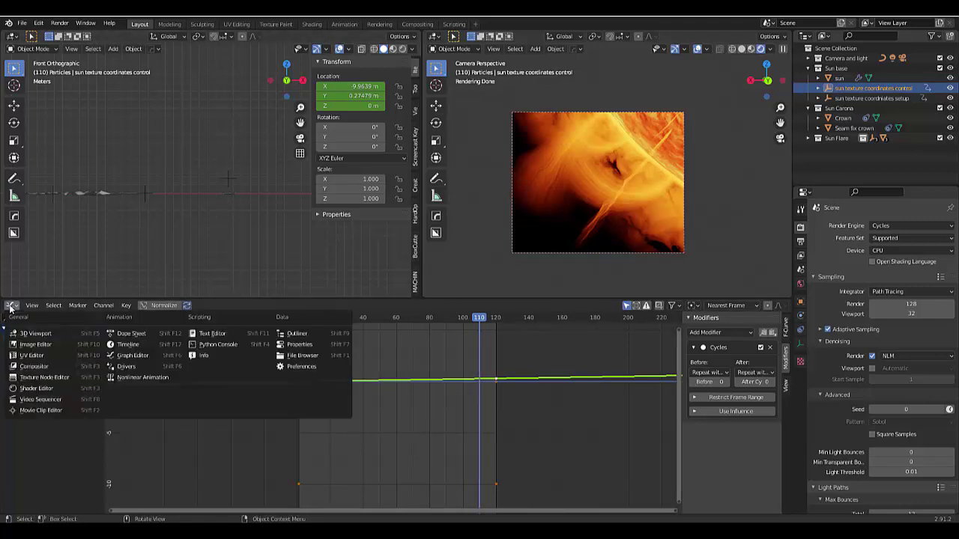
pyautogui.click(119, 345)
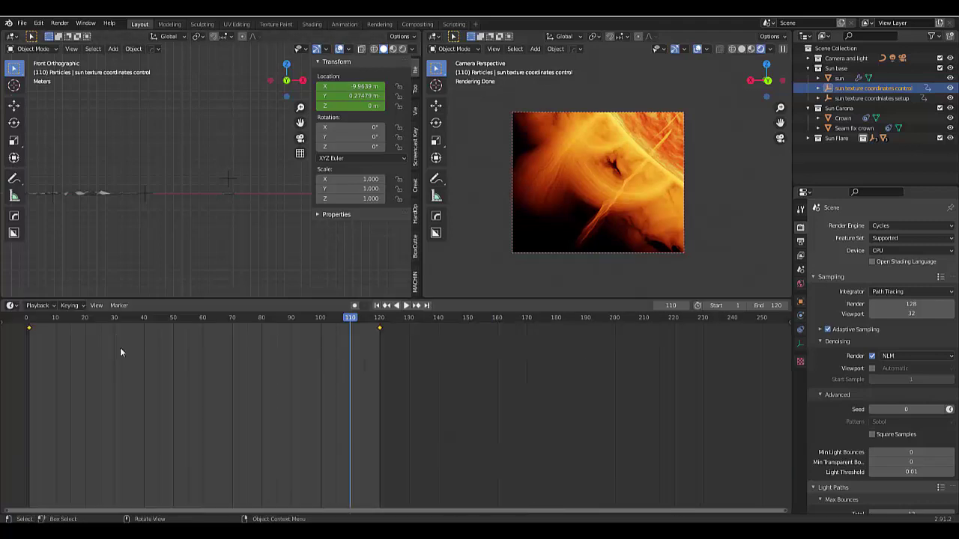
# - Play the animation from frame 1 to check the sun's texture motion, and stop the playback
pyautogui.click(377, 304)
pyautogui.press('space')
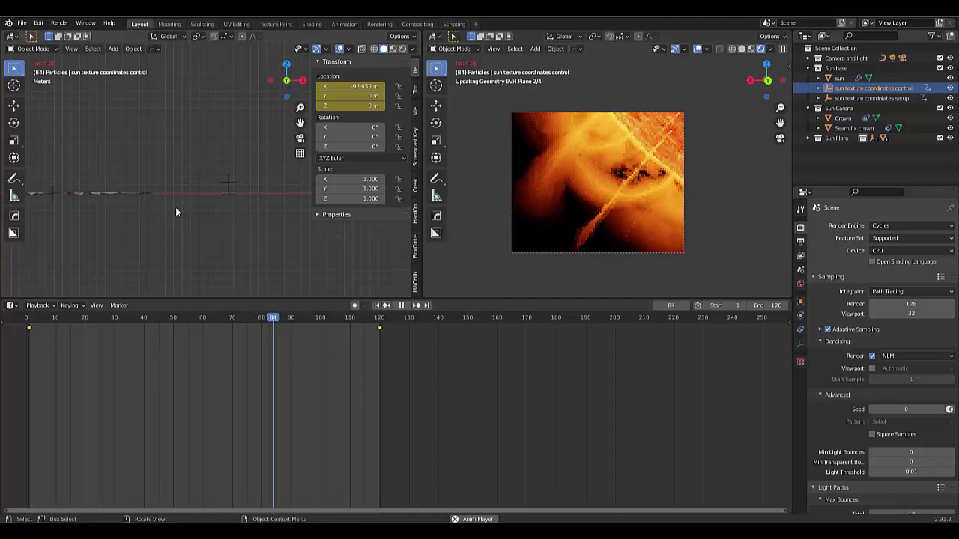
pyautogui.press('Escape')
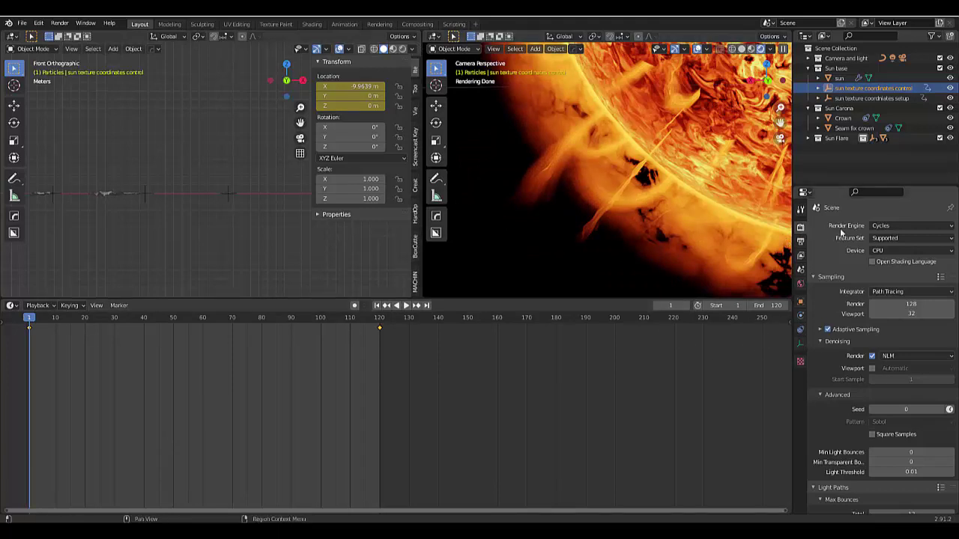
# - Set the render denoiser to OpenImageDenoise and recheck the available denoiser choices
pyautogui.scroll(-2, 876, 320)
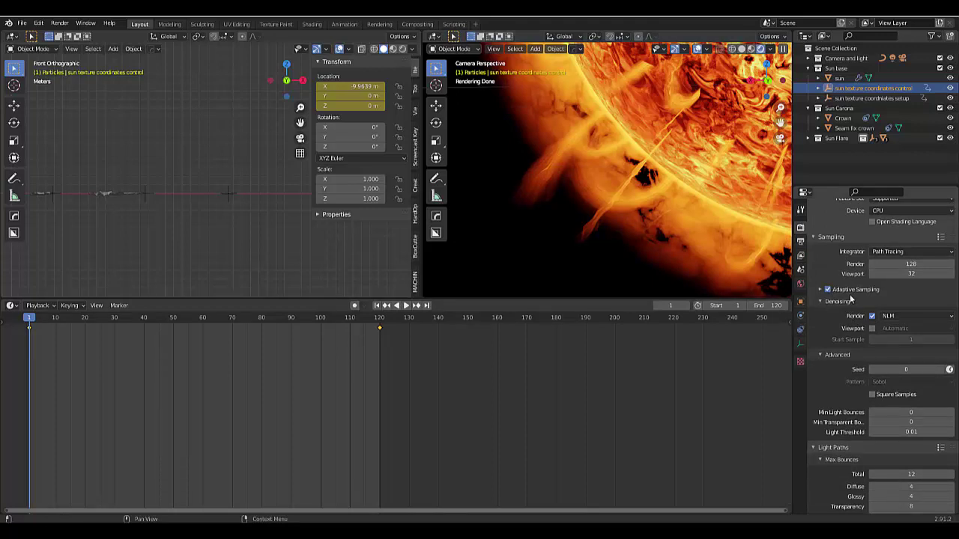
pyautogui.click(911, 316)
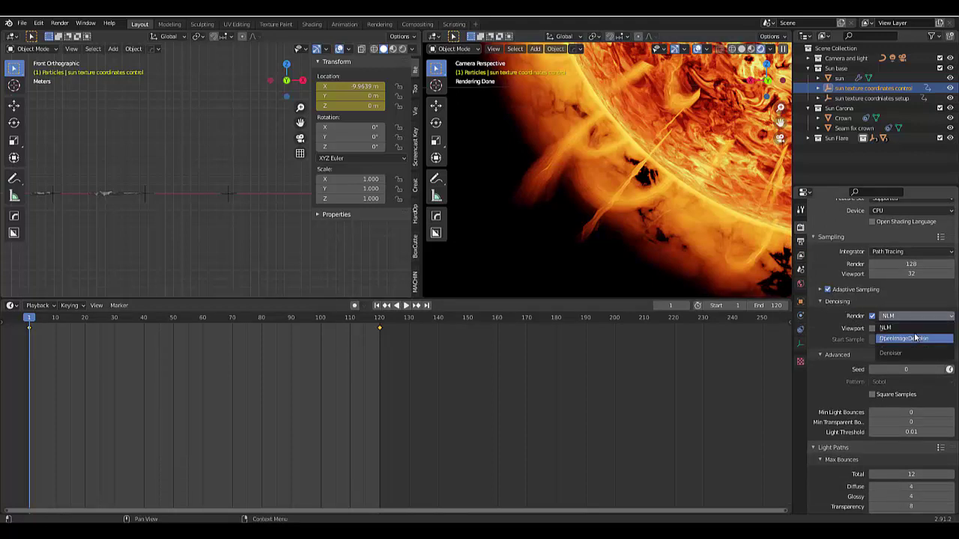
pyautogui.click(914, 338)
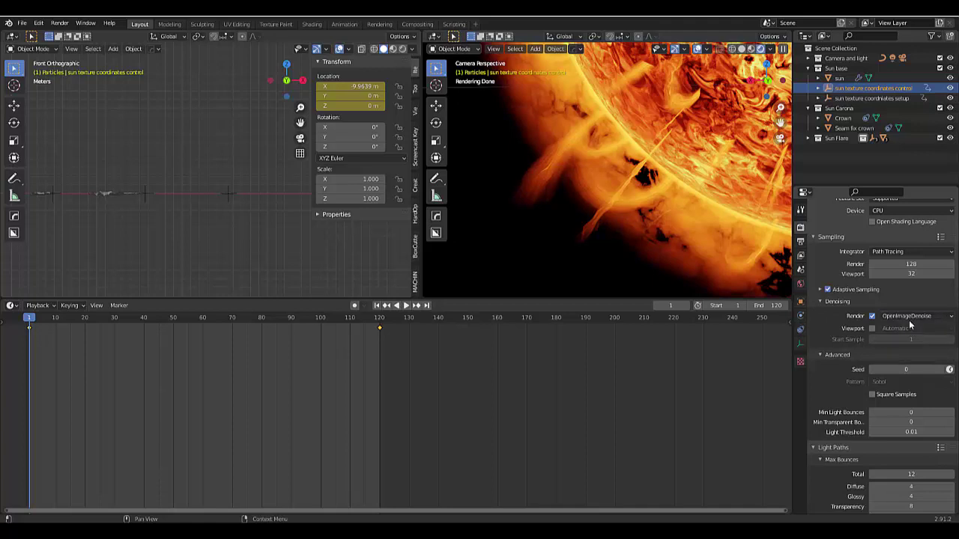
pyautogui.click(909, 319)
pyautogui.click(901, 331)
# - Enable Motion Blur in the render settings and leave its section collapsed
pyautogui.scroll(-5, 843, 356)
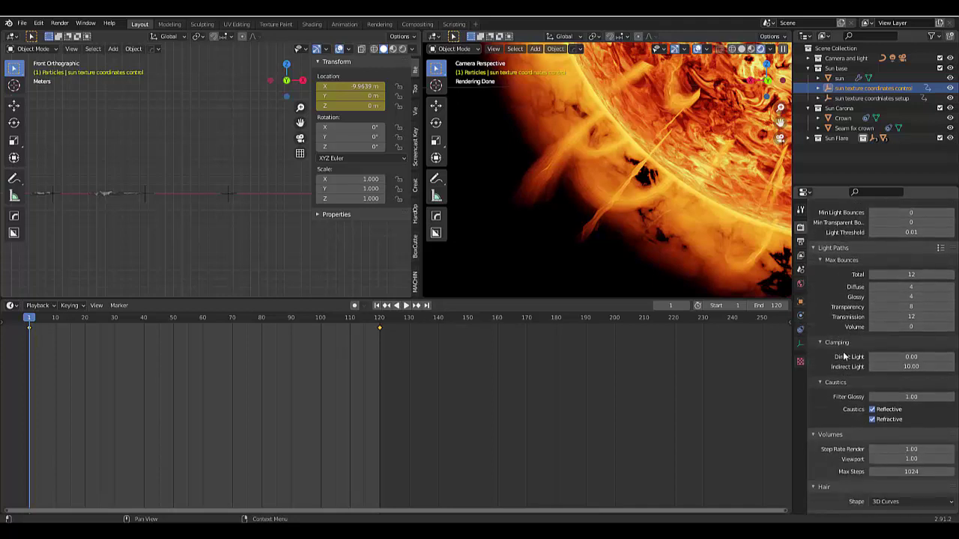
pyautogui.scroll(-2, 844, 357)
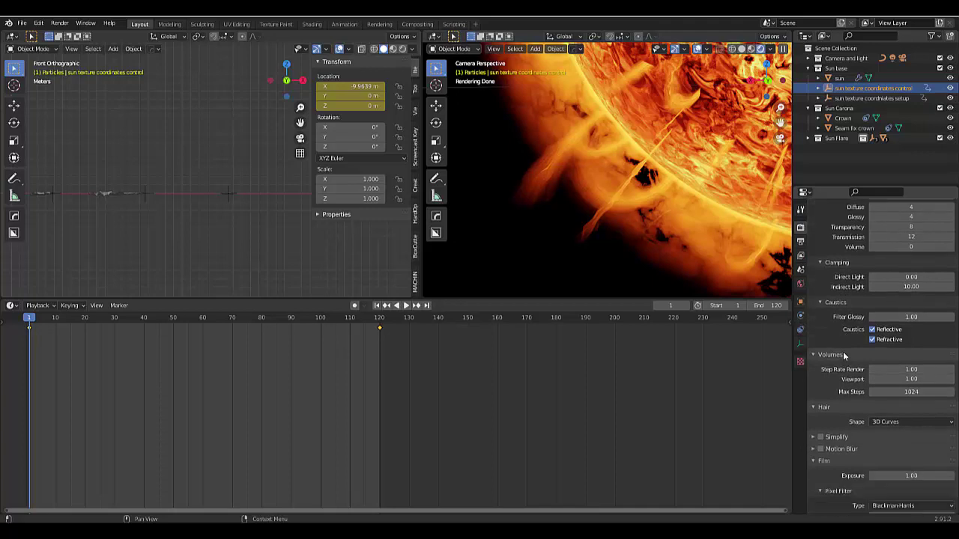
pyautogui.scroll(-2, 842, 351)
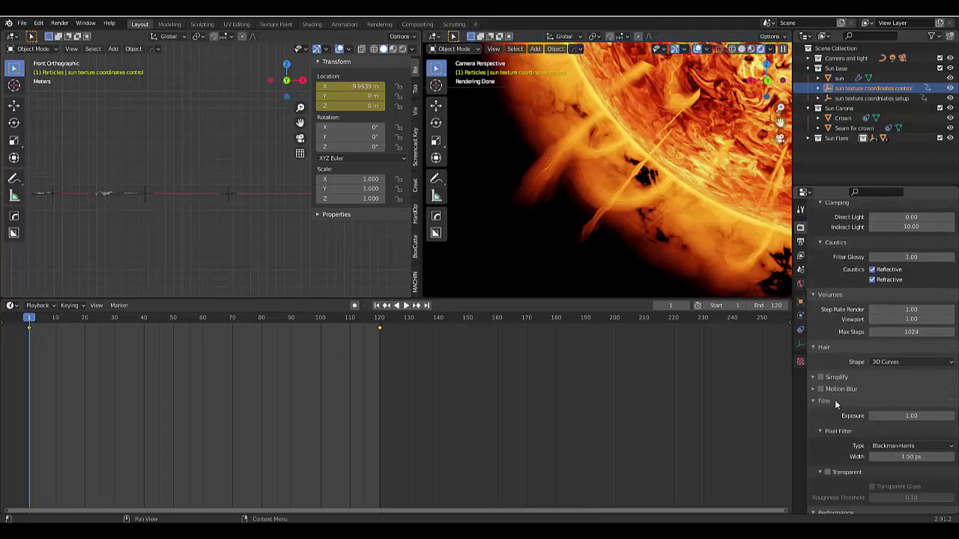
pyautogui.click(840, 389)
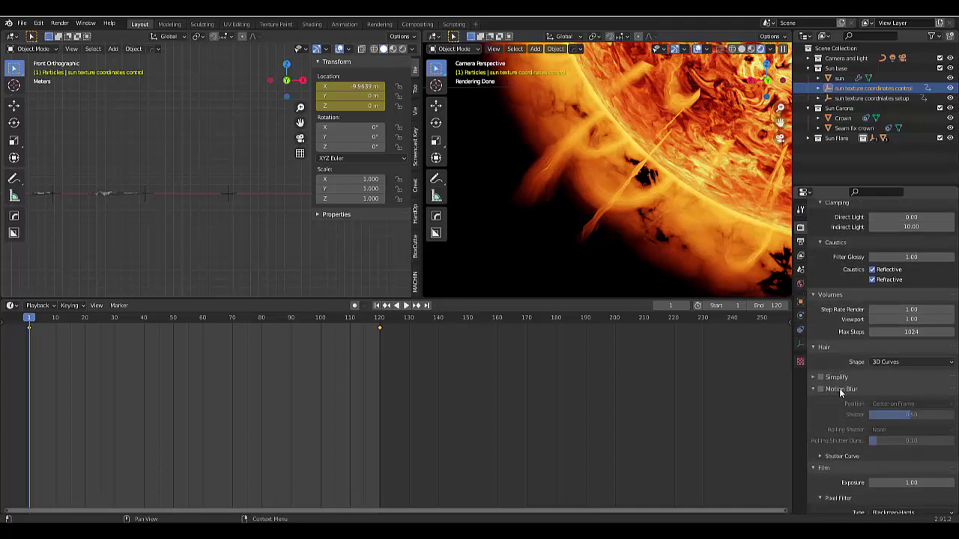
pyautogui.click(822, 390)
pyautogui.click(840, 389)
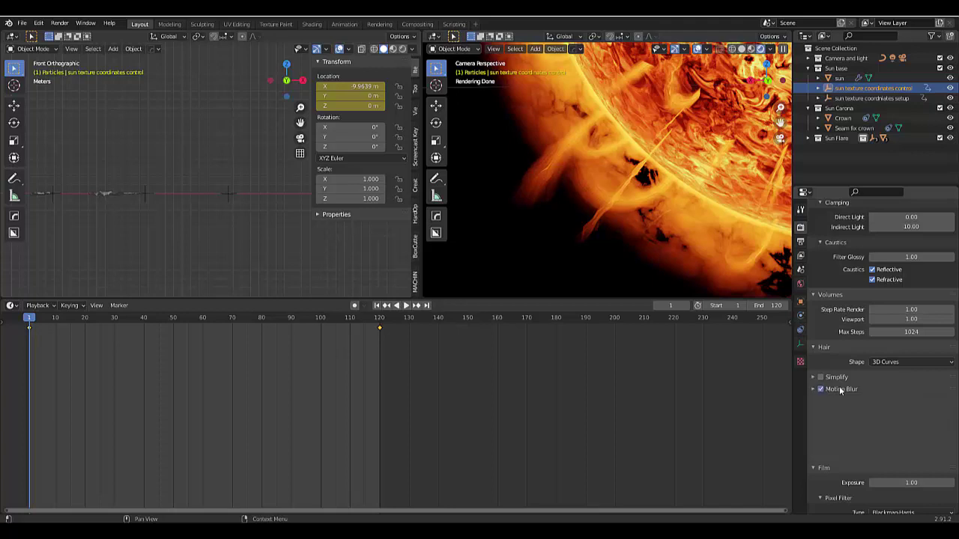
# - Set the PNG render output to 0% compression, 16-bit color depth and RGB color
pyautogui.scroll(-3, 841, 392)
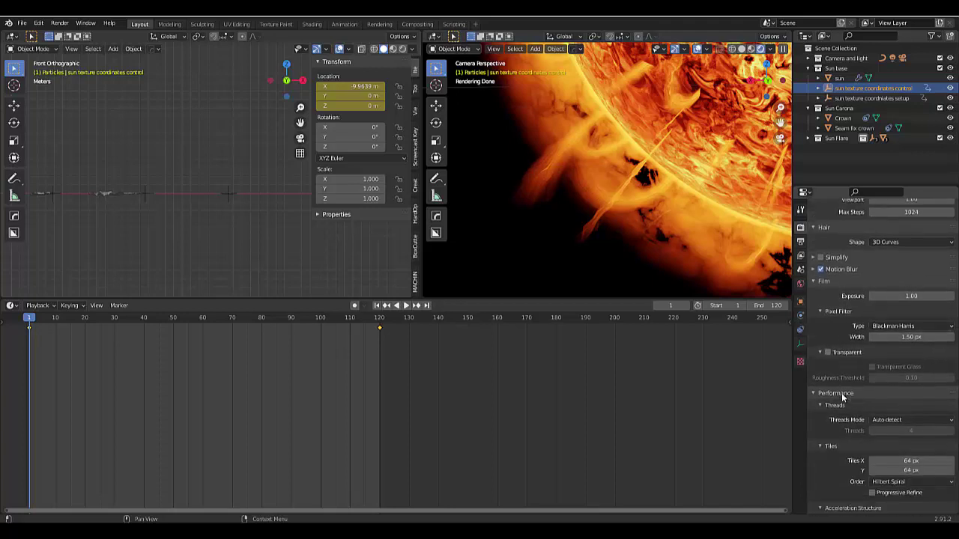
pyautogui.scroll(-3, 843, 398)
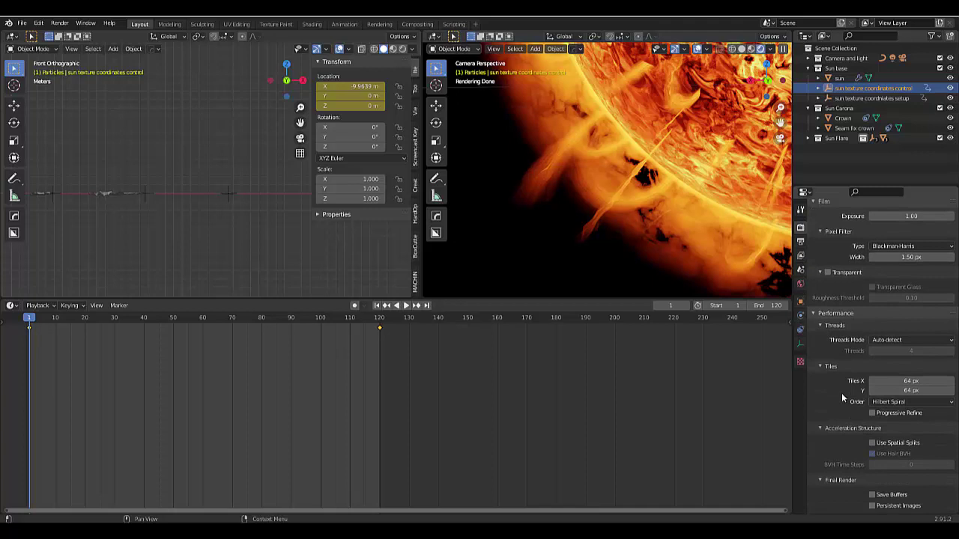
pyautogui.scroll(-4, 842, 393)
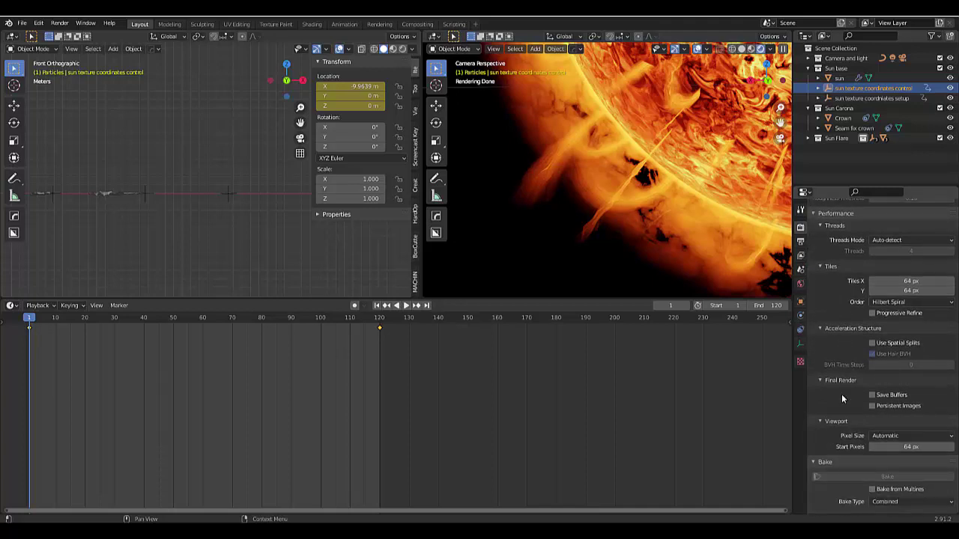
pyautogui.scroll(-7, 842, 394)
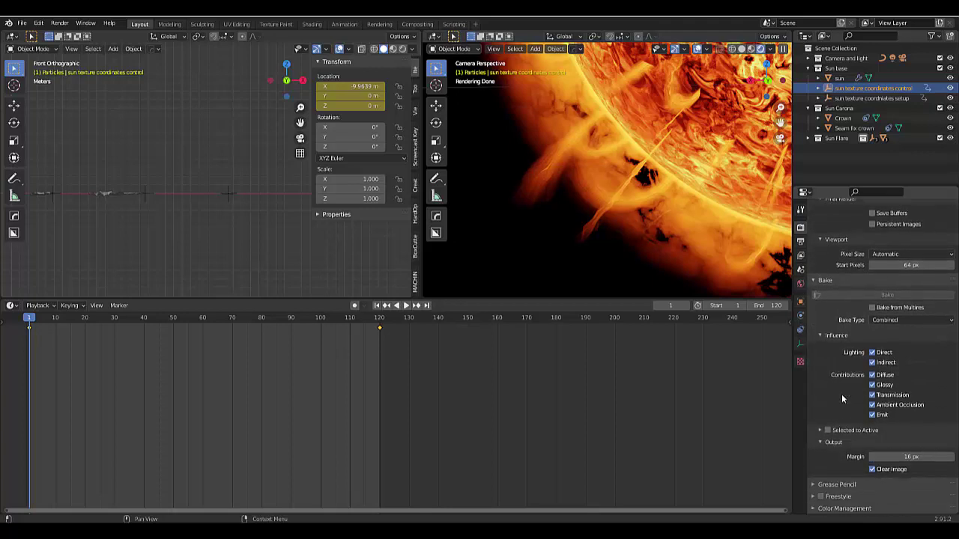
pyautogui.scroll(5, 841, 394)
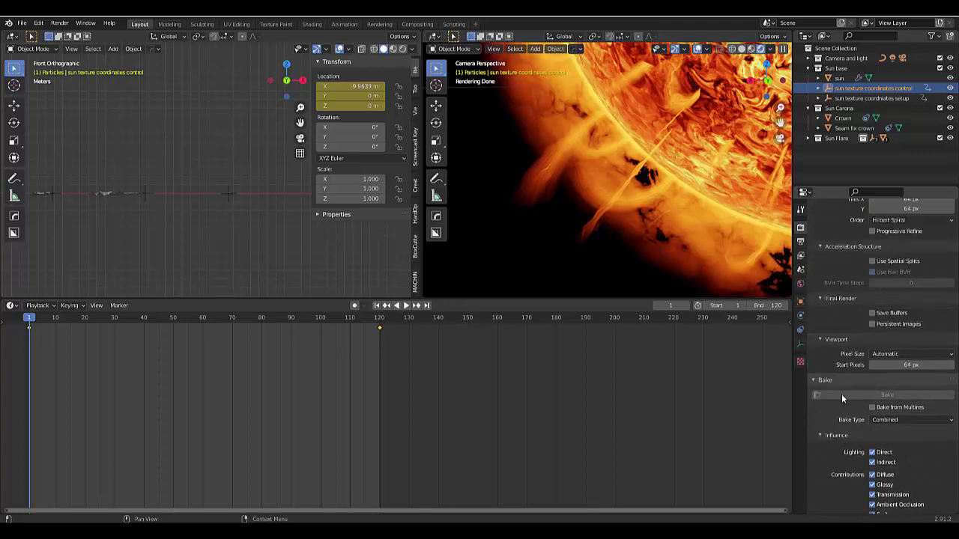
pyautogui.click(800, 242)
pyautogui.scroll(2, 862, 388)
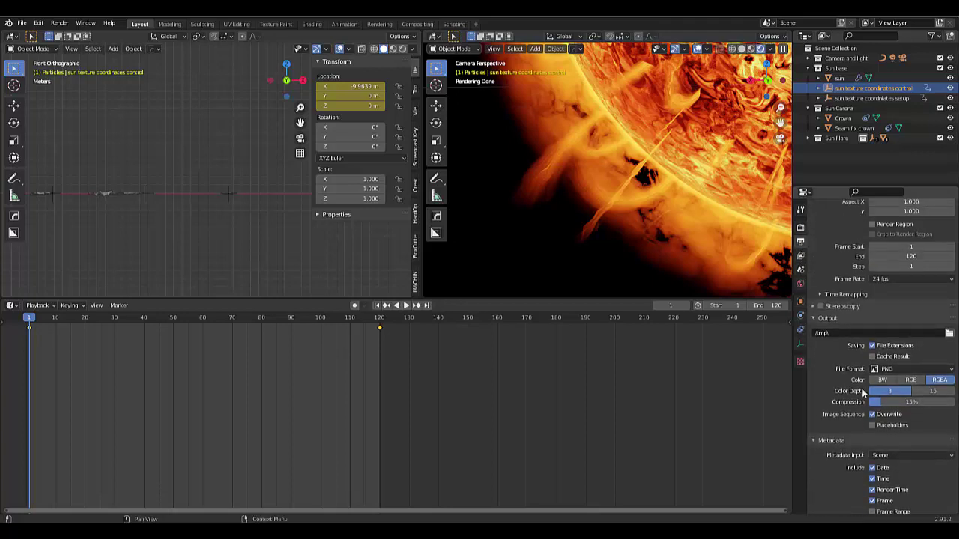
pyautogui.moveTo(908, 402); pyautogui.dragTo(873, 401)
pyautogui.click(922, 390)
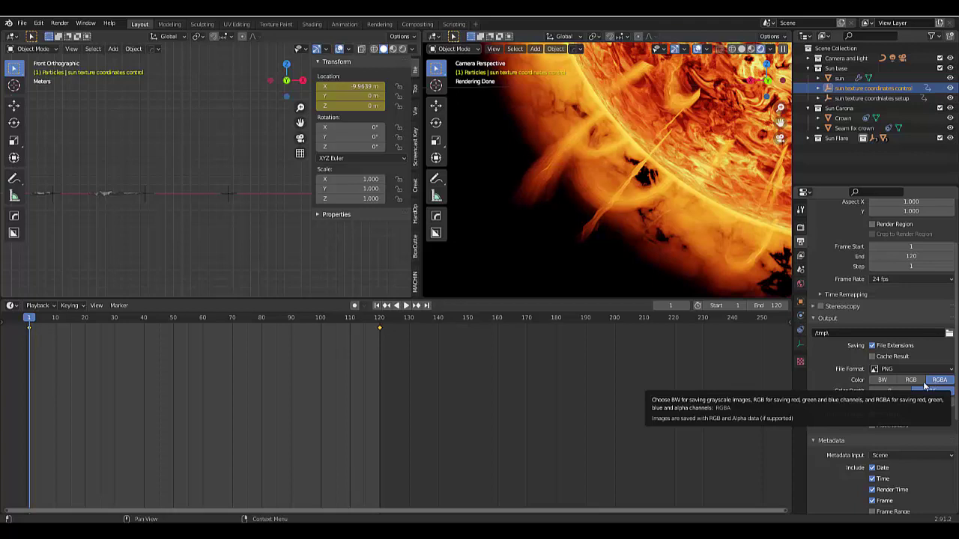
pyautogui.click(911, 380)
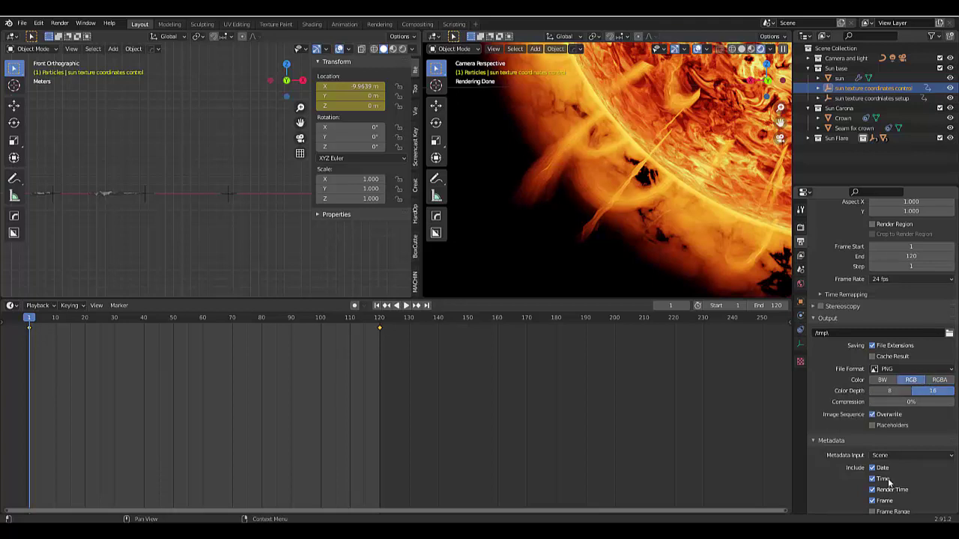
# - Duplicate the sun object in place, keeping the copy at the original location
pyautogui.scroll(3, 862, 436)
pyautogui.scroll(1, 843, 398)
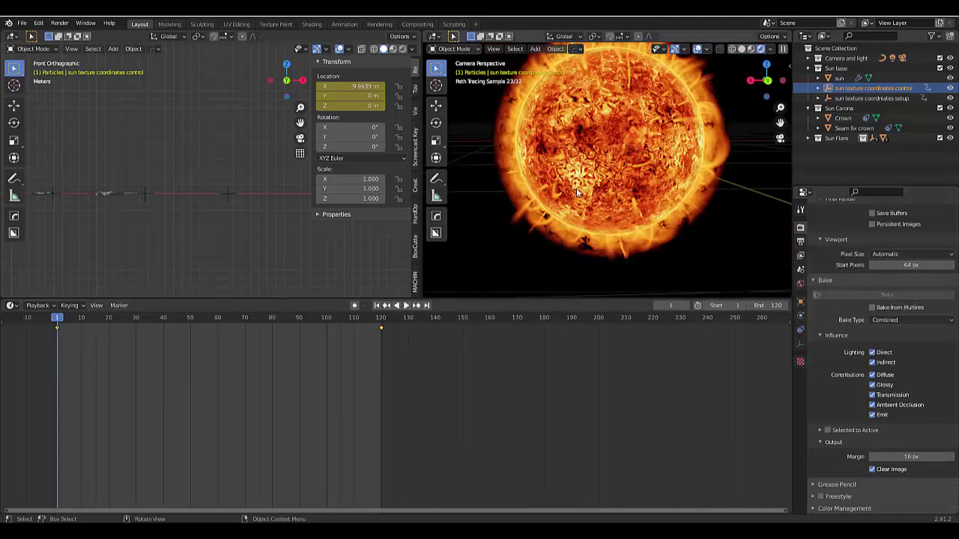
pyautogui.click(839, 78)
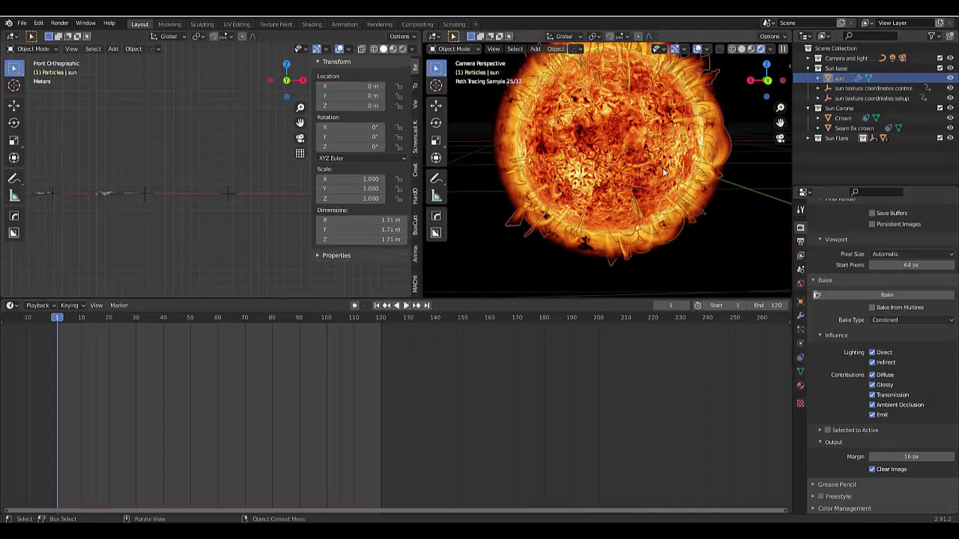
pyautogui.scroll(-4, 648, 160)
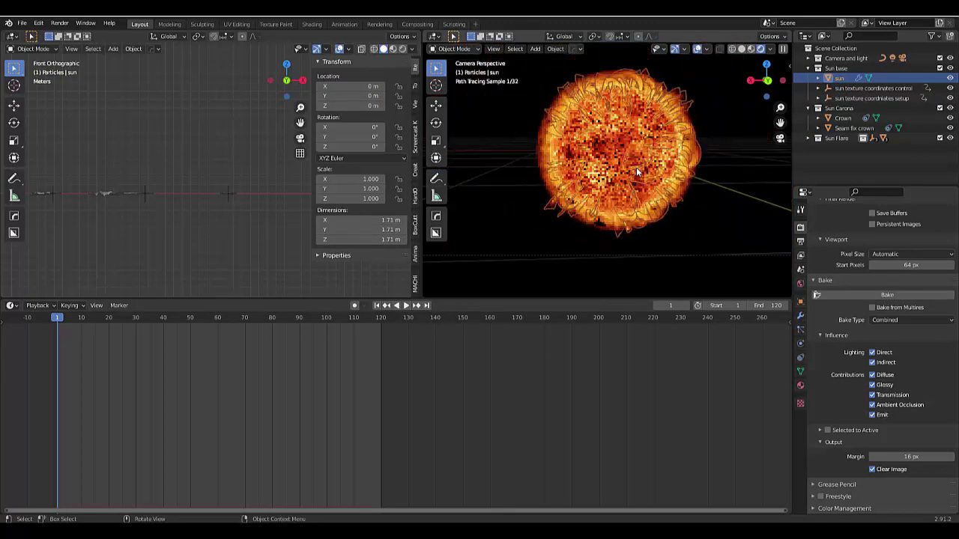
pyautogui.hotkey('shift', 'd')
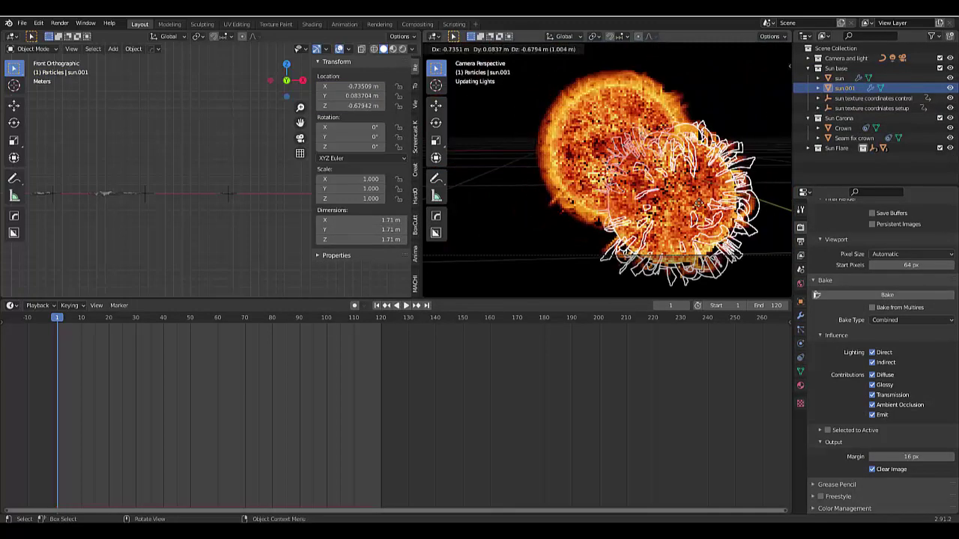
pyautogui.press('Escape')
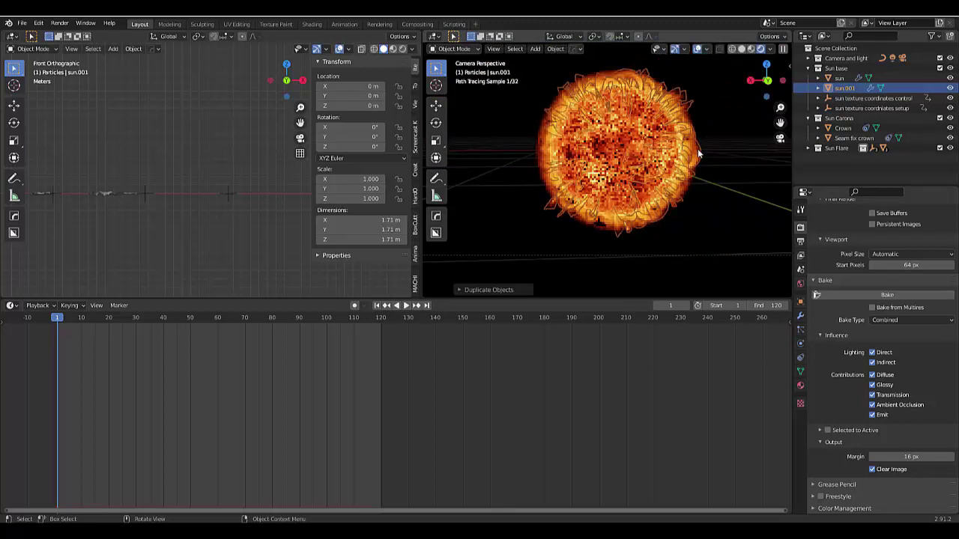
# - Rename the duplicated sun object as "Sun PArticle System"
pyautogui.doubleClick(848, 88)
pyautogui.write('S')
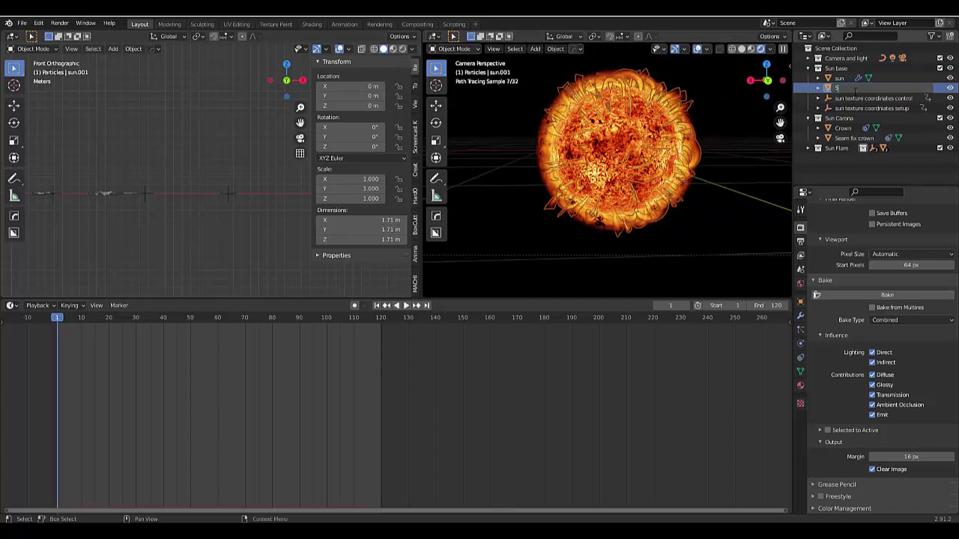
pyautogui.write('un PArticle System')
pyautogui.press('Return')
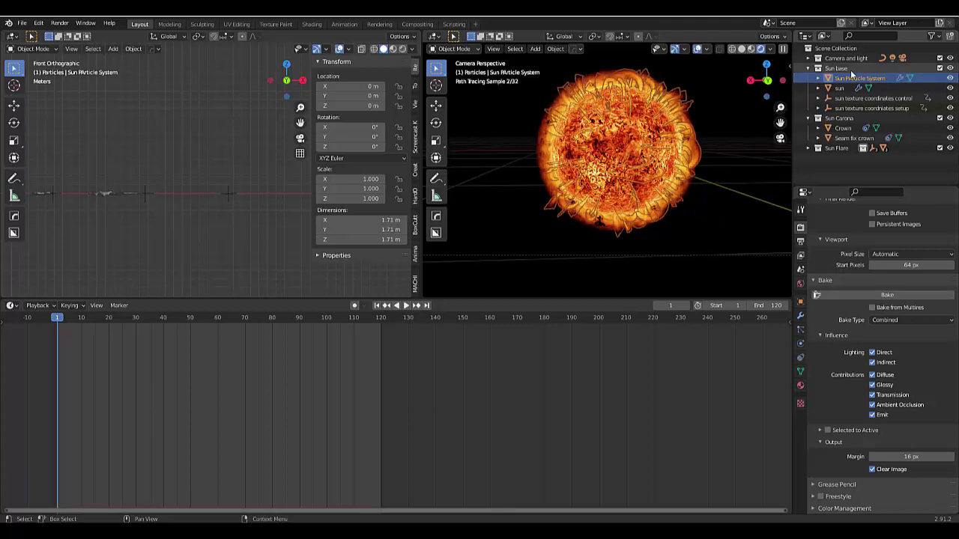
# - Turn off Show Emitter in the particle render settings of the Sun PArticle System object
pyautogui.click(847, 81)
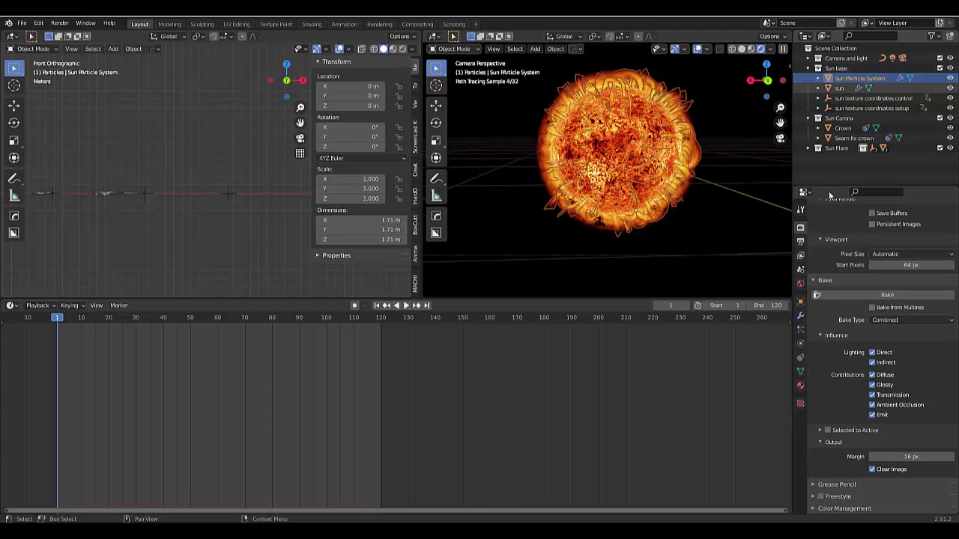
pyautogui.click(801, 331)
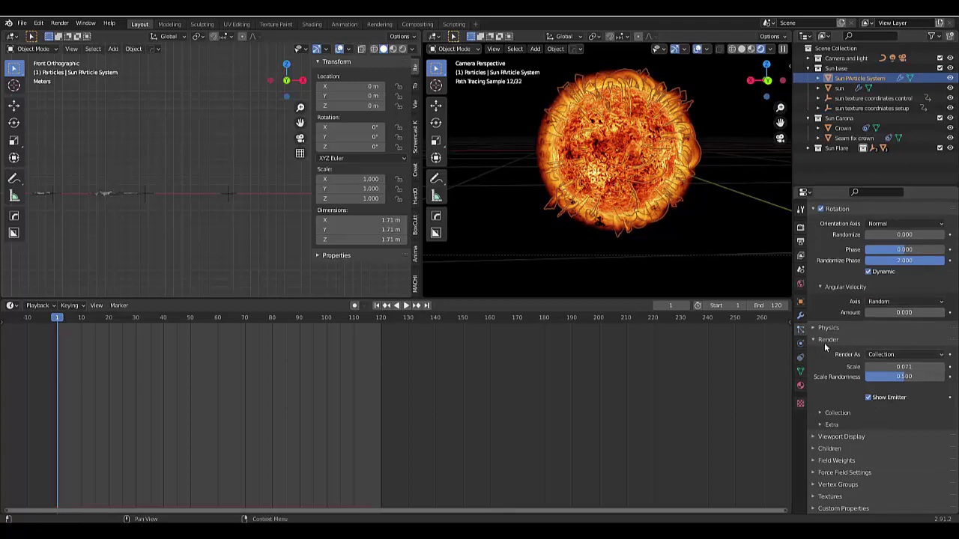
pyautogui.scroll(6, 824, 343)
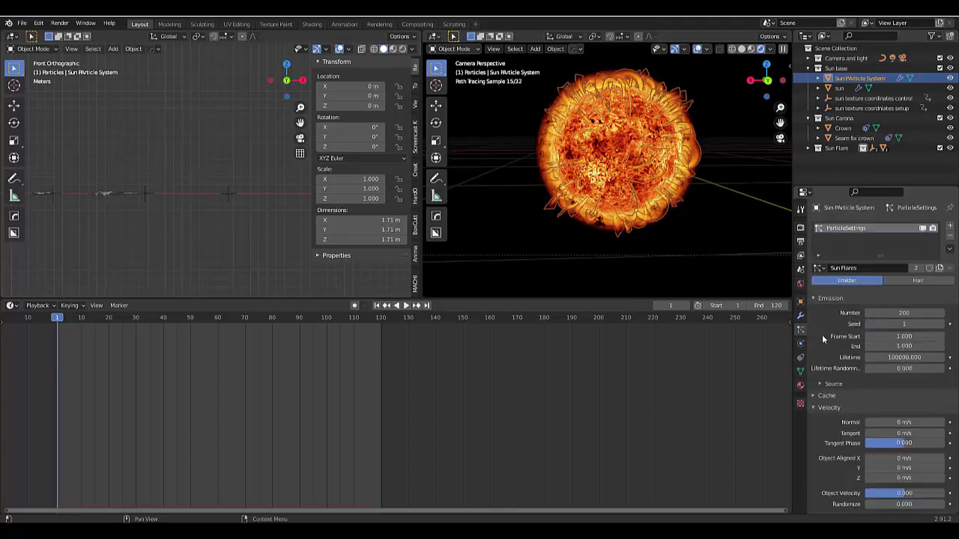
pyautogui.scroll(-6, 823, 336)
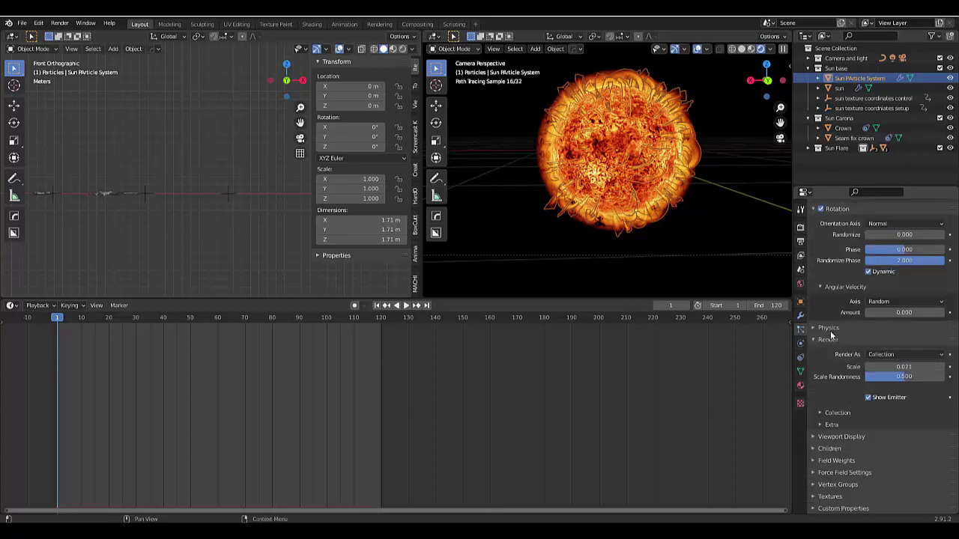
pyautogui.click(867, 398)
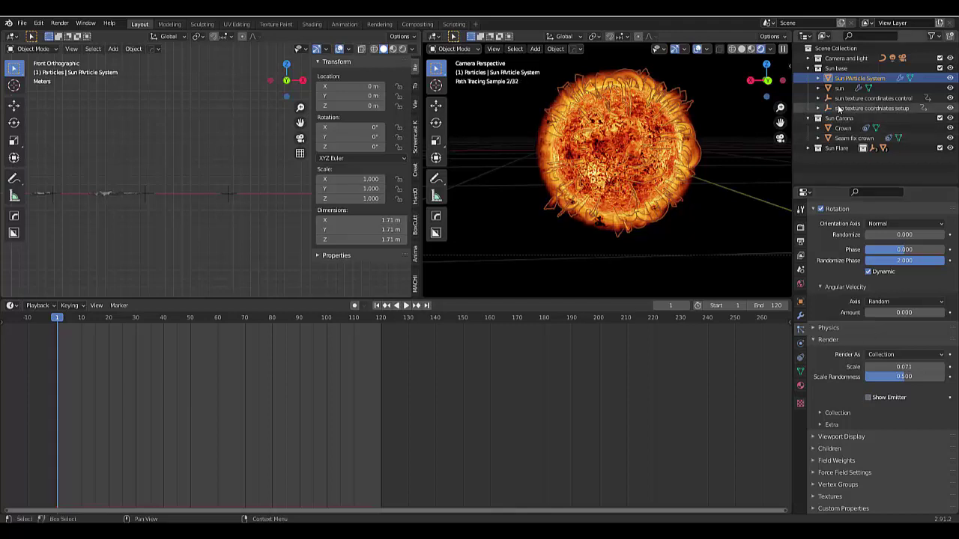
# - Remove the Sun Flares particle system from the original sun object
pyautogui.click(839, 88)
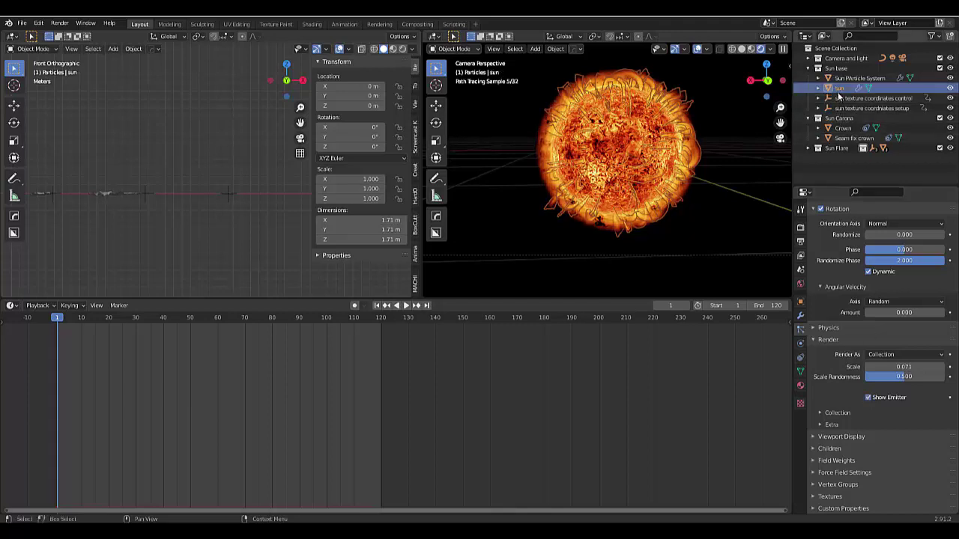
pyautogui.scroll(10, 860, 372)
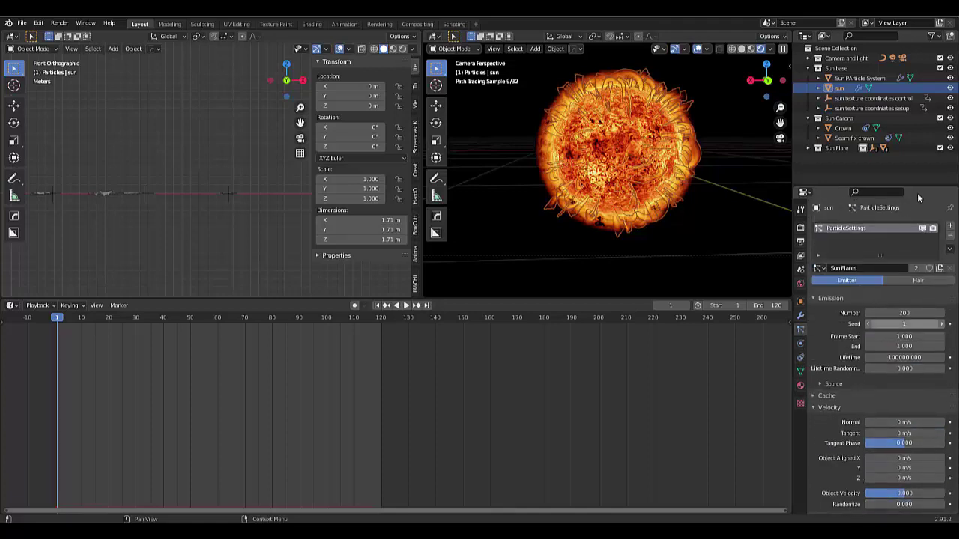
pyautogui.click(950, 237)
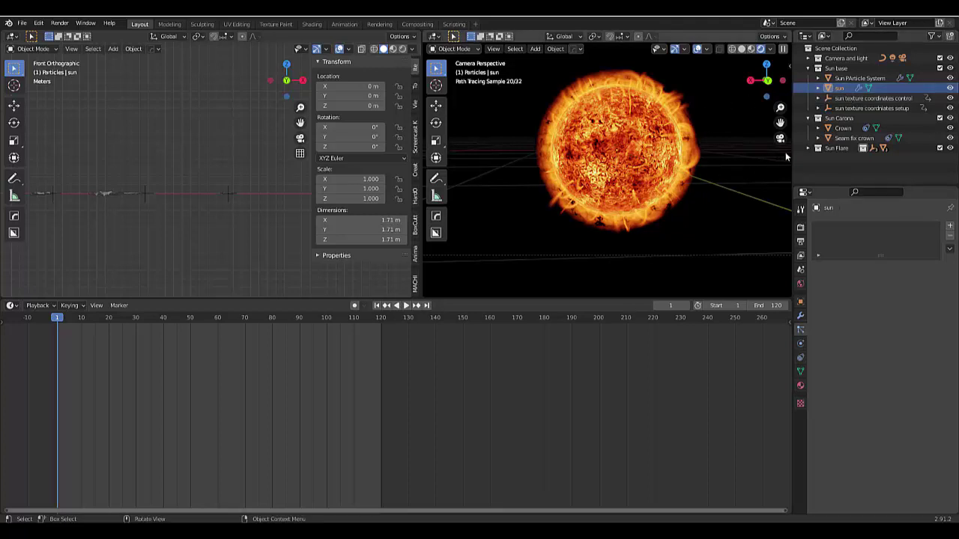
# - Create a new scene collection and rename it "Particle system"
pyautogui.rightClick(824, 165)
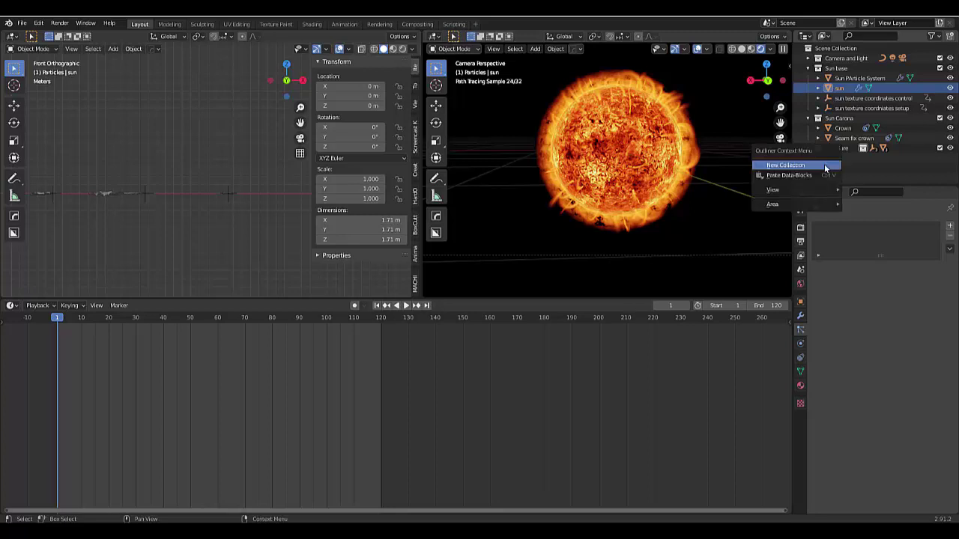
pyautogui.click(824, 166)
pyautogui.doubleClick(840, 159)
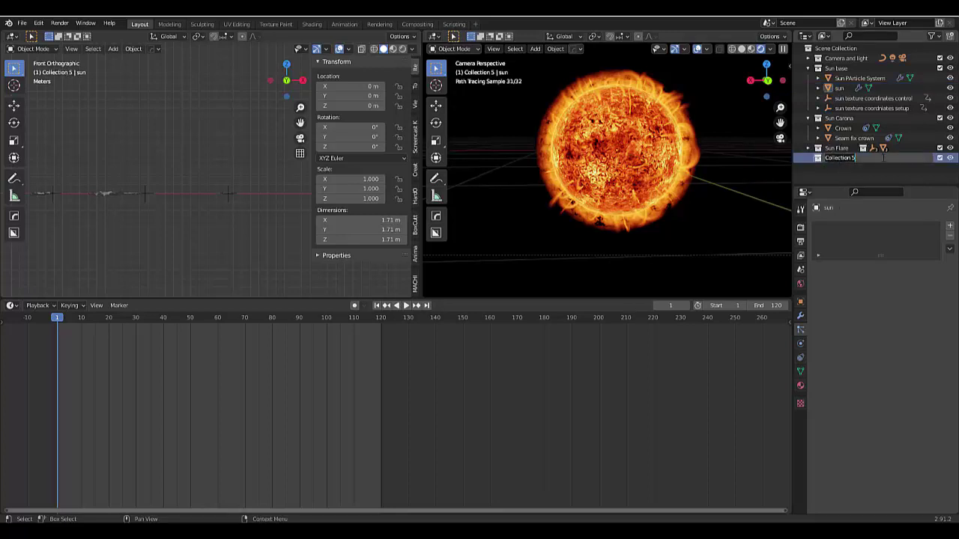
pyautogui.write('Particle sys')
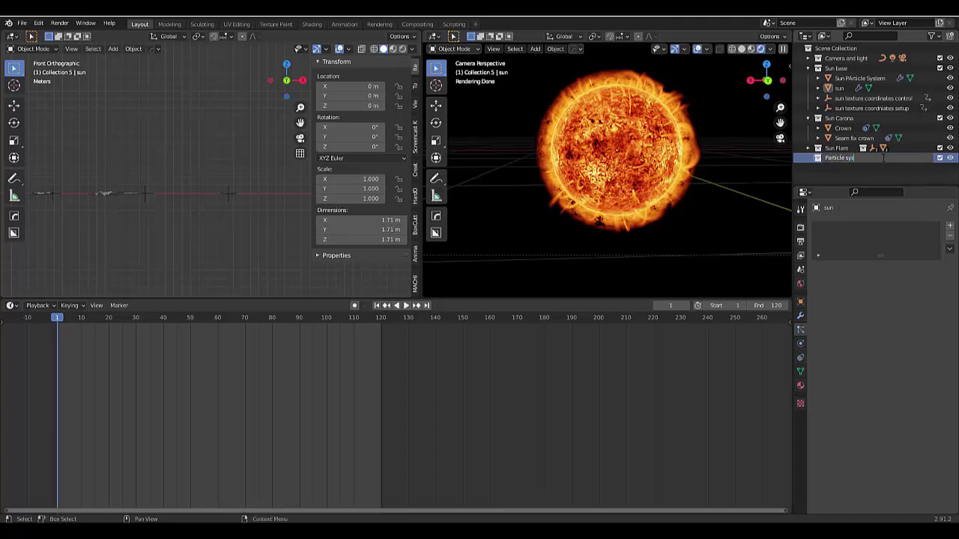
pyautogui.write('tem')
pyautogui.press('Return')
# - Move the Sun PArticle System object into the Particle system collection and collapse the Sun Carona collection
pyautogui.click(858, 78)
pyautogui.moveTo(858, 78); pyautogui.dragTo(840, 154)
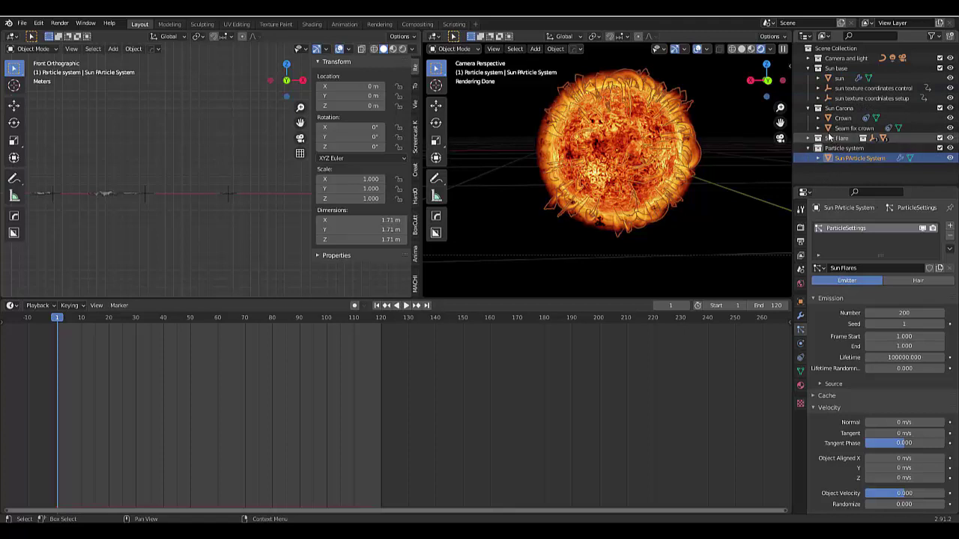
pyautogui.click(808, 109)
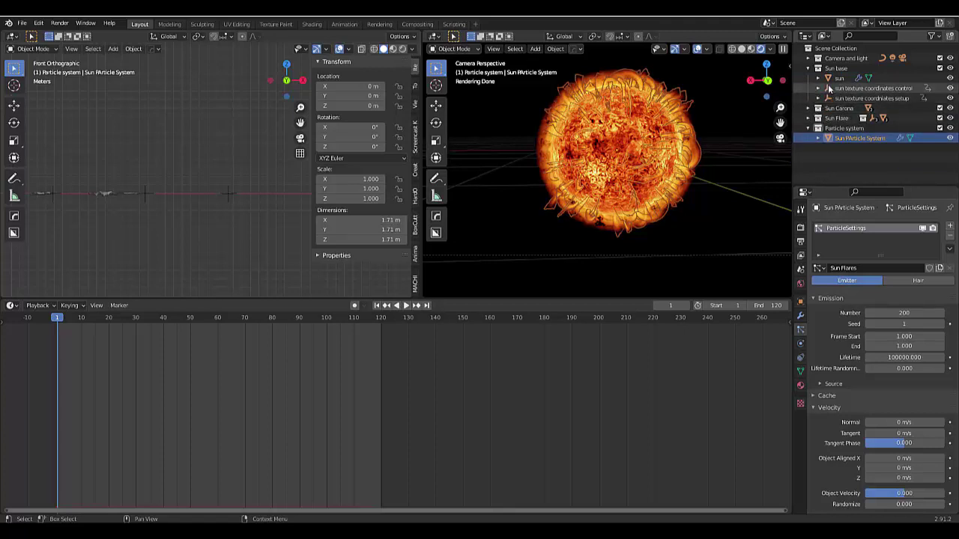
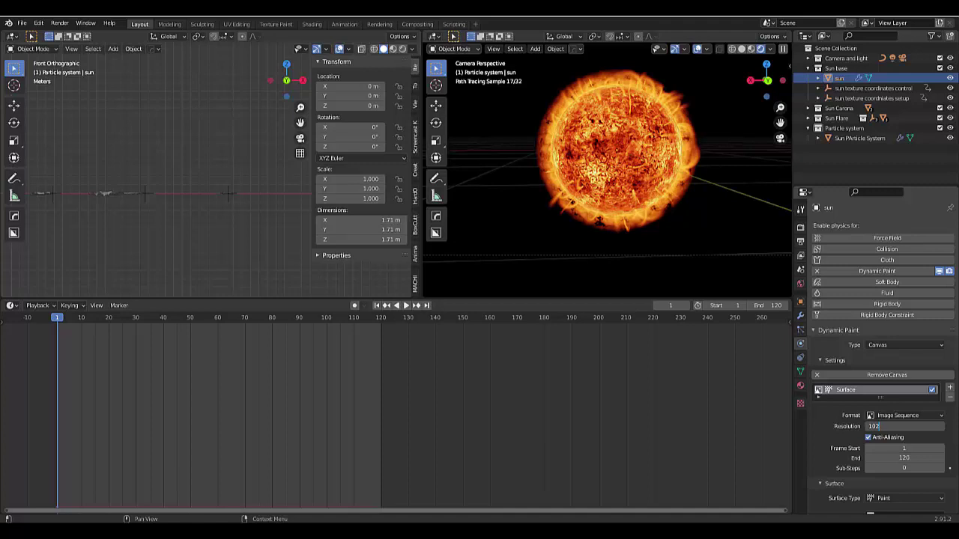
# - Set the sun's Dynamic Paint canvas surface to resolution 3084 and end frame 1
pyautogui.write('8')
pyautogui.press('BackSpace')
pyautogui.press('BackSpace')
pyautogui.press('BackSpace')
pyautogui.press('BackSpace')
pyautogui.write('3084')
pyautogui.press('Return')
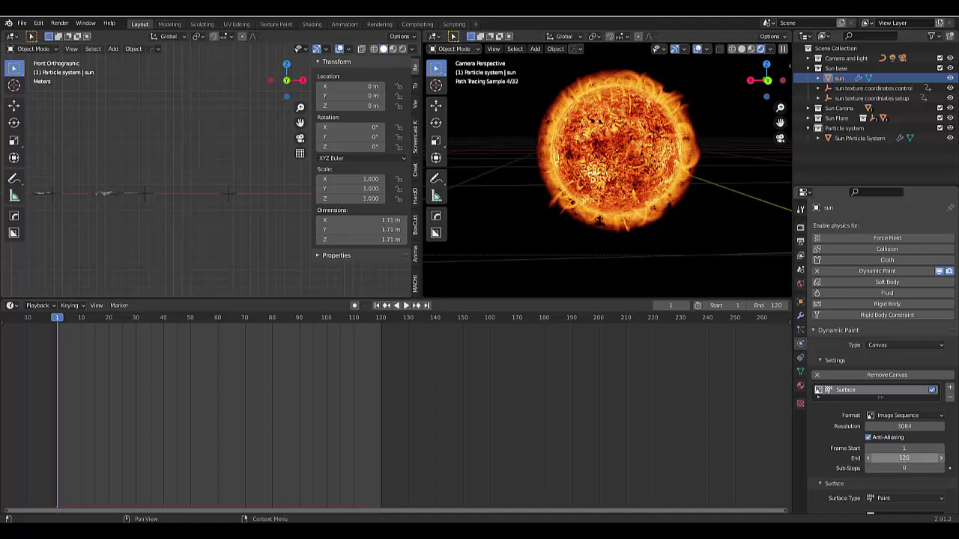
pyautogui.click(899, 458)
pyautogui.write('1')
pyautogui.press('Return')
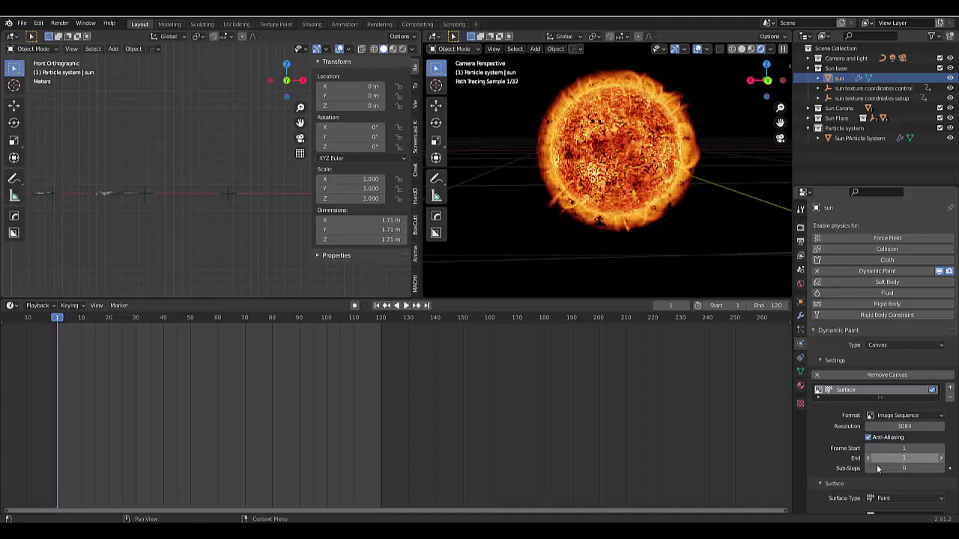
# - Assign UVMap as the UV map for the sun canvas's image sequence output
pyautogui.scroll(-2, 839, 479)
pyautogui.scroll(-1, 839, 478)
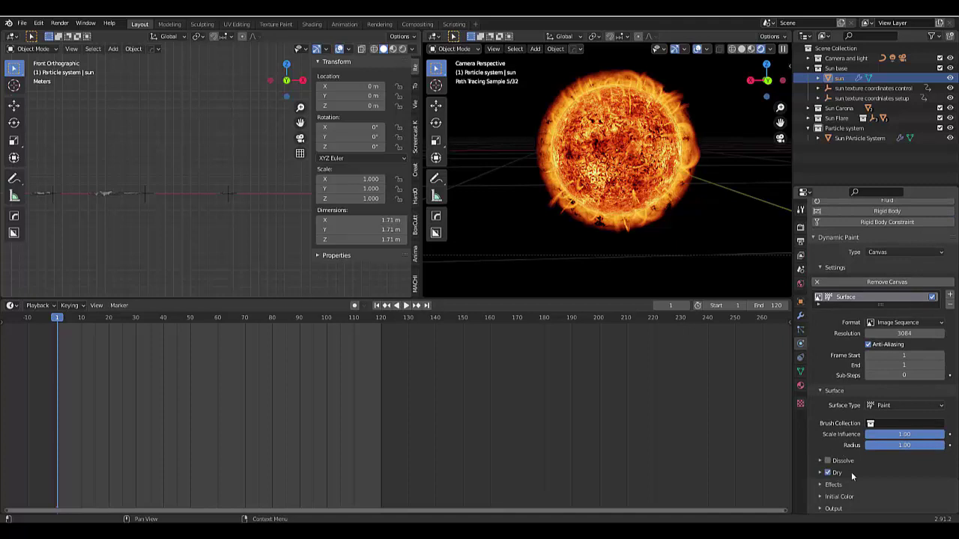
pyautogui.click(832, 510)
pyautogui.scroll(-3, 869, 468)
pyautogui.click(890, 459)
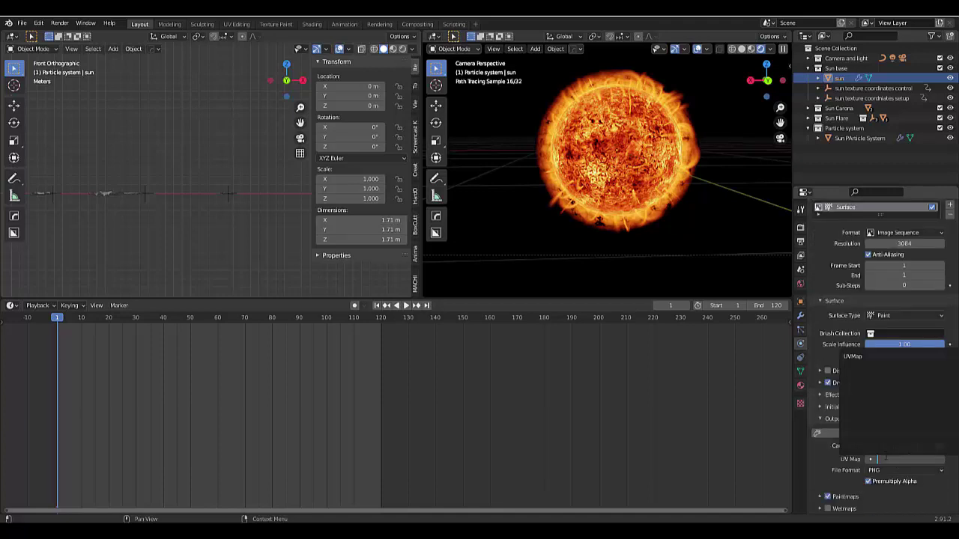
pyautogui.click(870, 386)
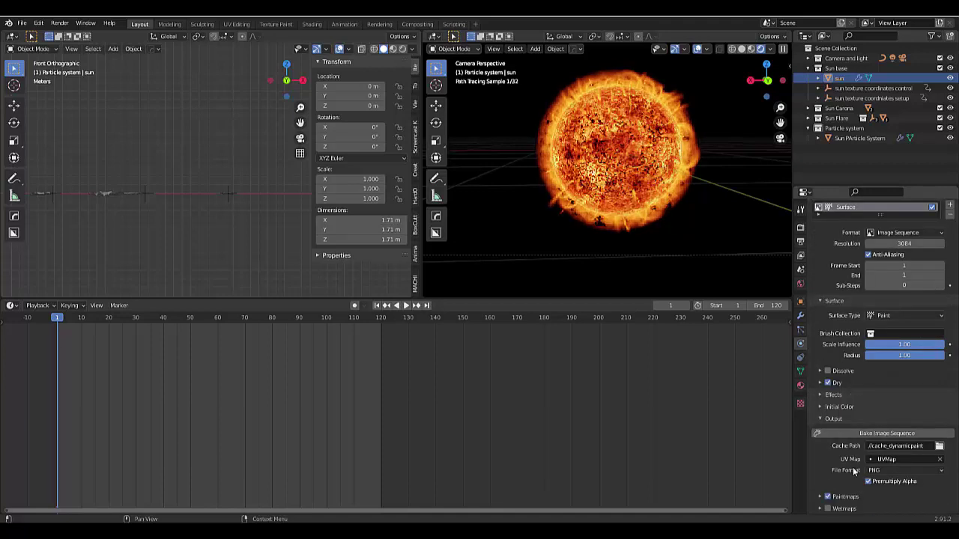
# - Set the canvas's initial color type to Color and make that color black
pyautogui.click(841, 407)
pyautogui.click(881, 424)
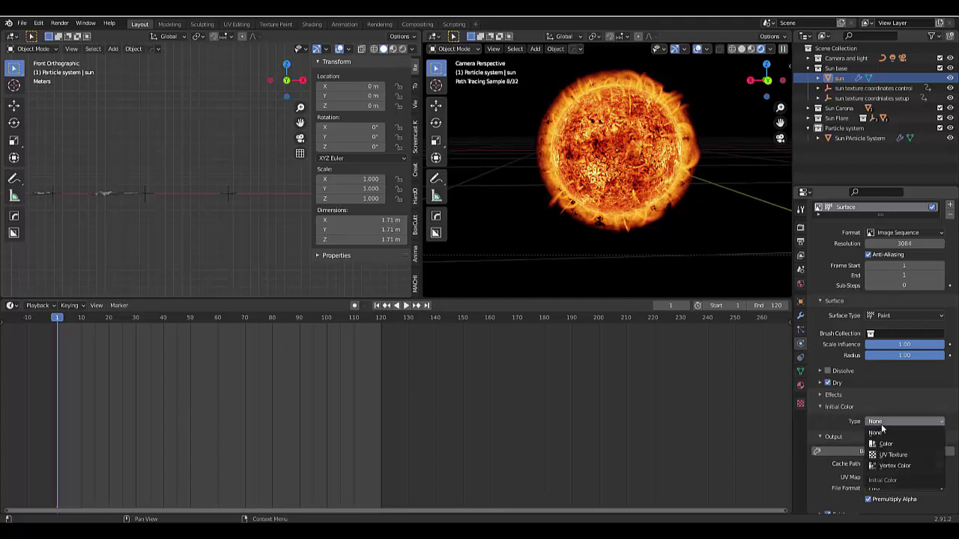
pyautogui.click(885, 445)
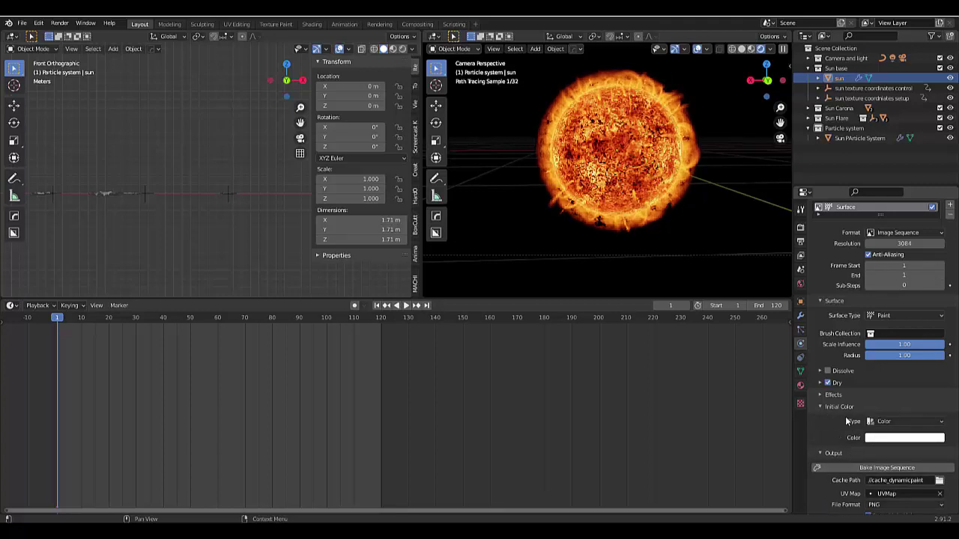
pyautogui.click(887, 441)
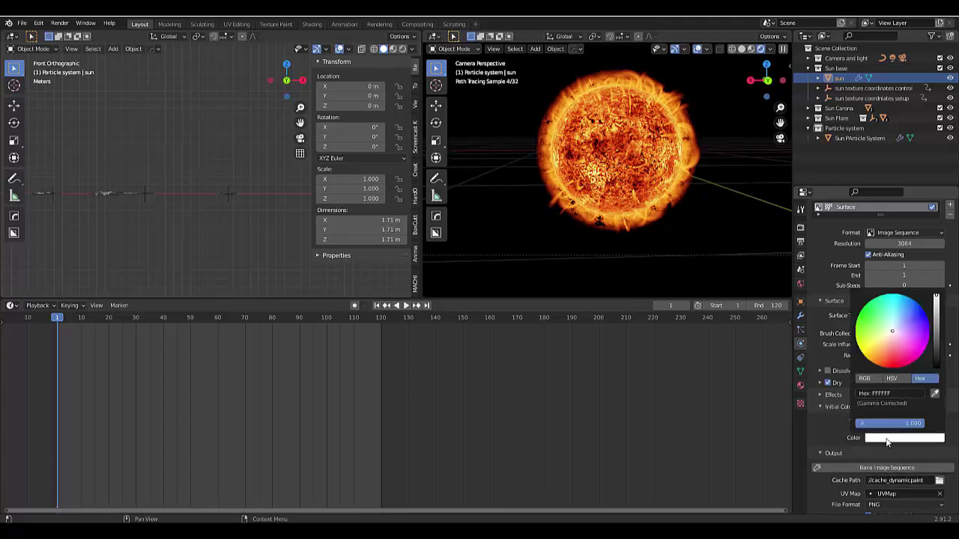
pyautogui.moveTo(937, 300); pyautogui.dragTo(937, 368)
pyautogui.click(830, 395)
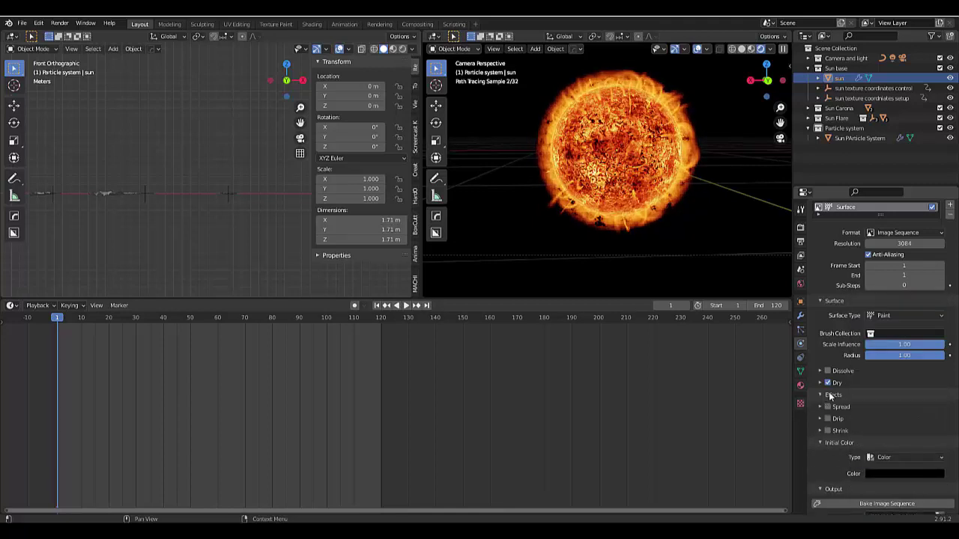
pyautogui.click(830, 396)
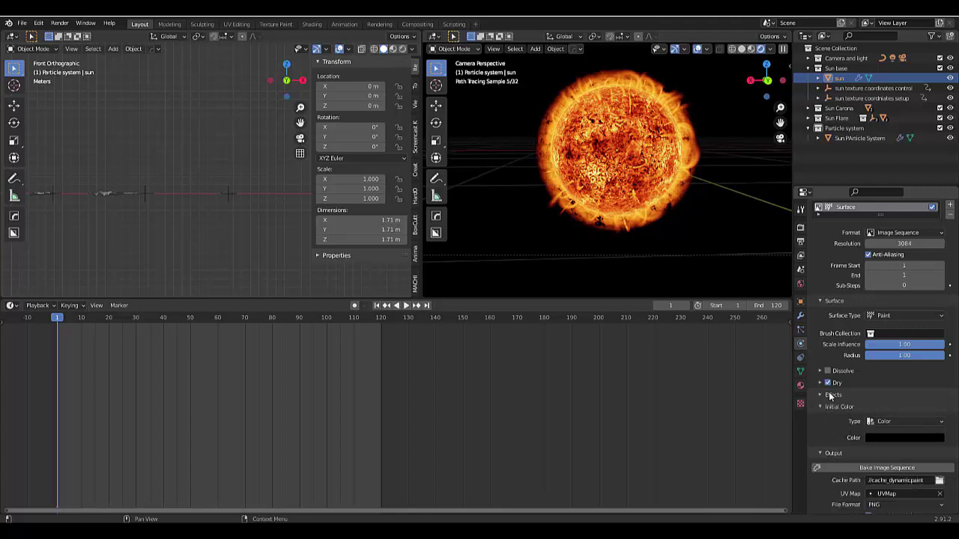
# - Enable Dynamic Paint on the Sun PArticle System object and add it as a brush
pyautogui.scroll(5, 874, 395)
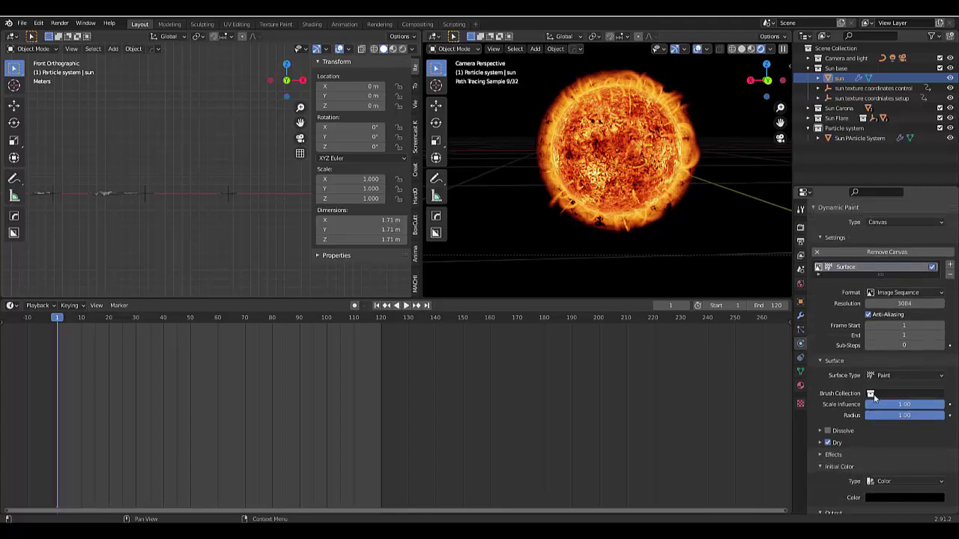
pyautogui.scroll(2, 906, 366)
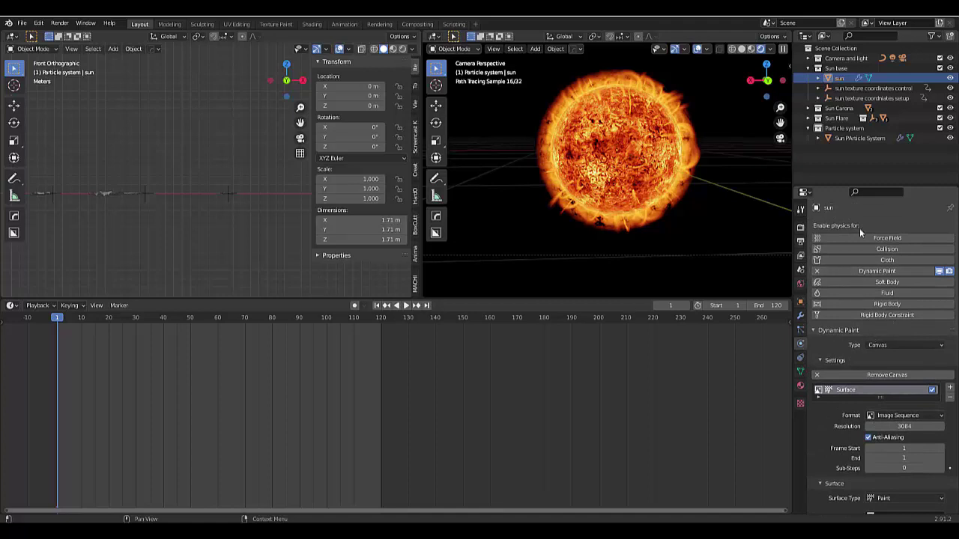
pyautogui.click(857, 139)
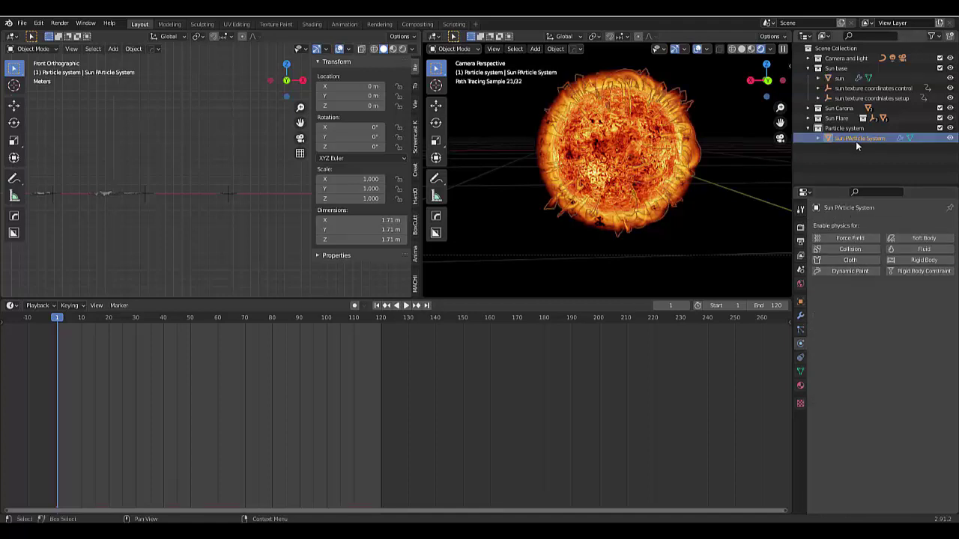
pyautogui.click(857, 272)
pyautogui.click(887, 345)
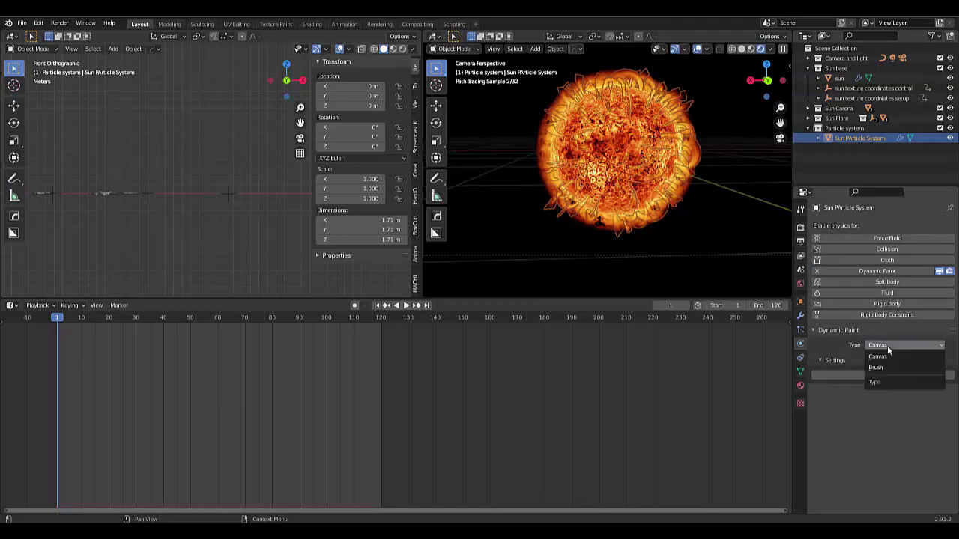
pyautogui.click(884, 368)
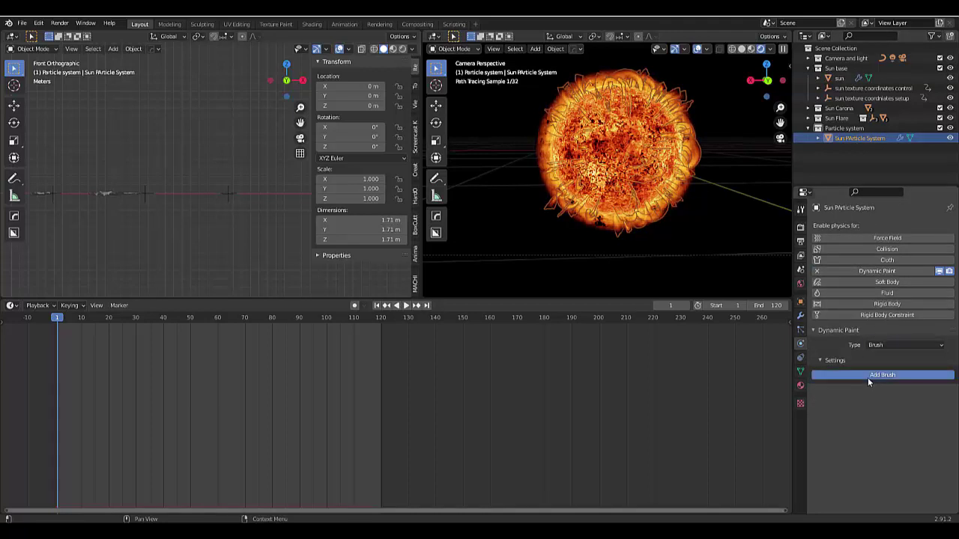
pyautogui.click(867, 376)
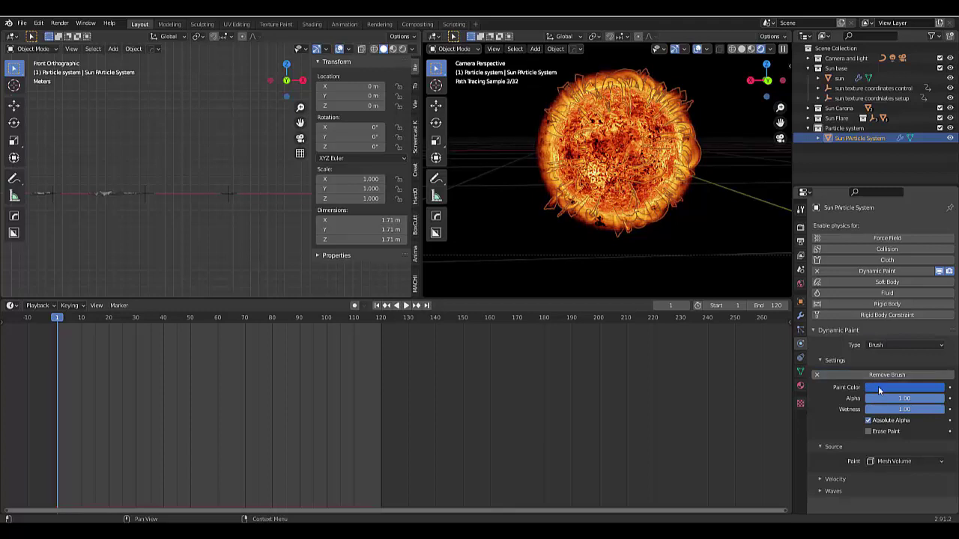
# - Set the brush's paint color to white, hex FFFFFF
pyautogui.click(879, 389)
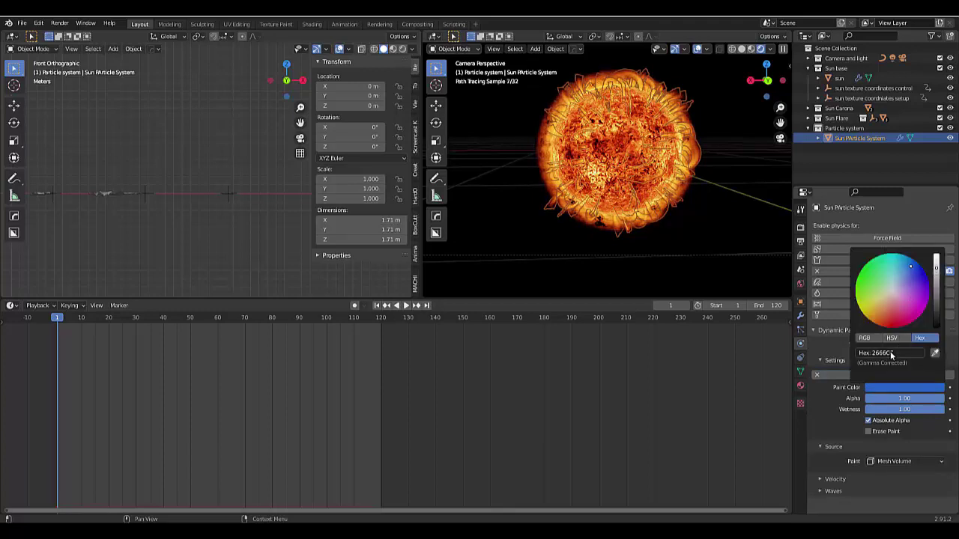
pyautogui.click(891, 354)
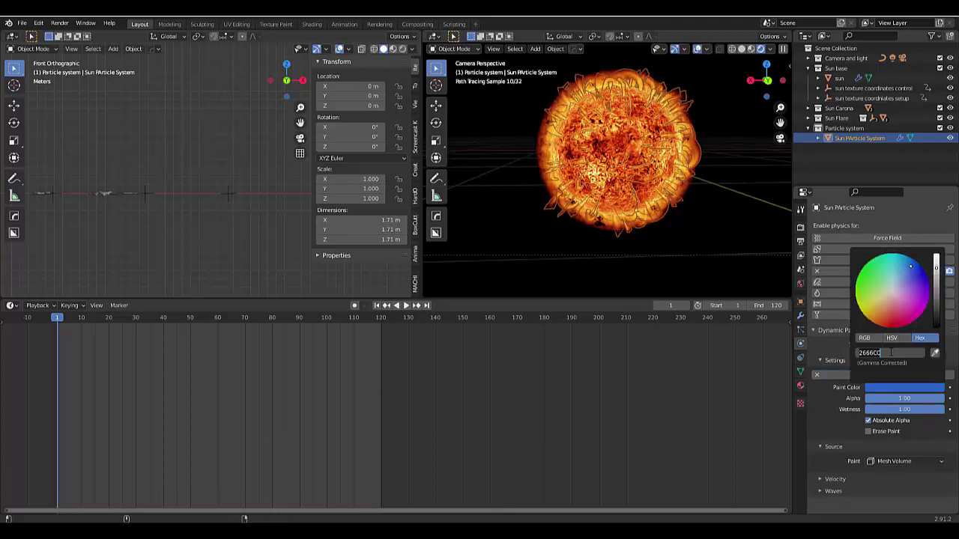
pyautogui.write('FFFFFF')
pyautogui.press('Return')
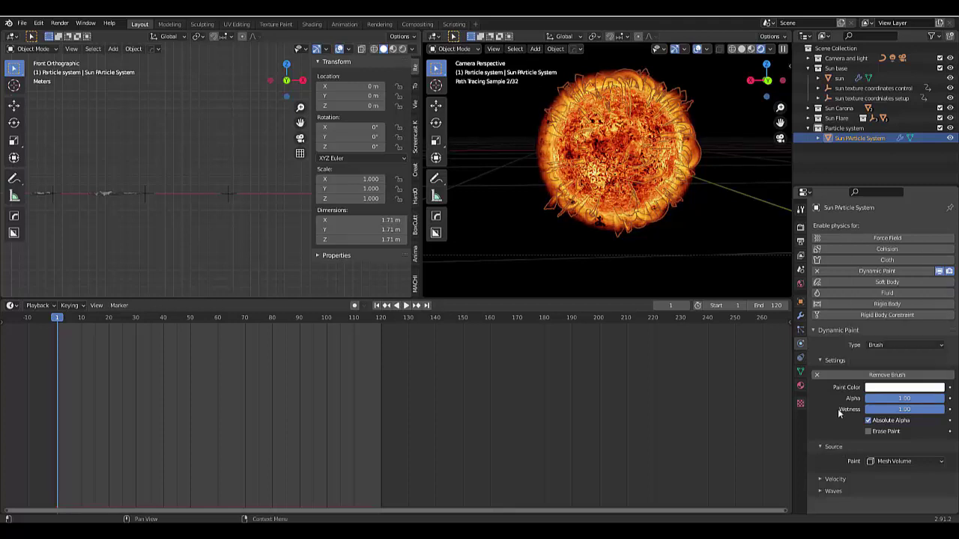
# - Set the brush's paint source to Particle System, using ParticleSettings as the particle system
pyautogui.click(891, 462)
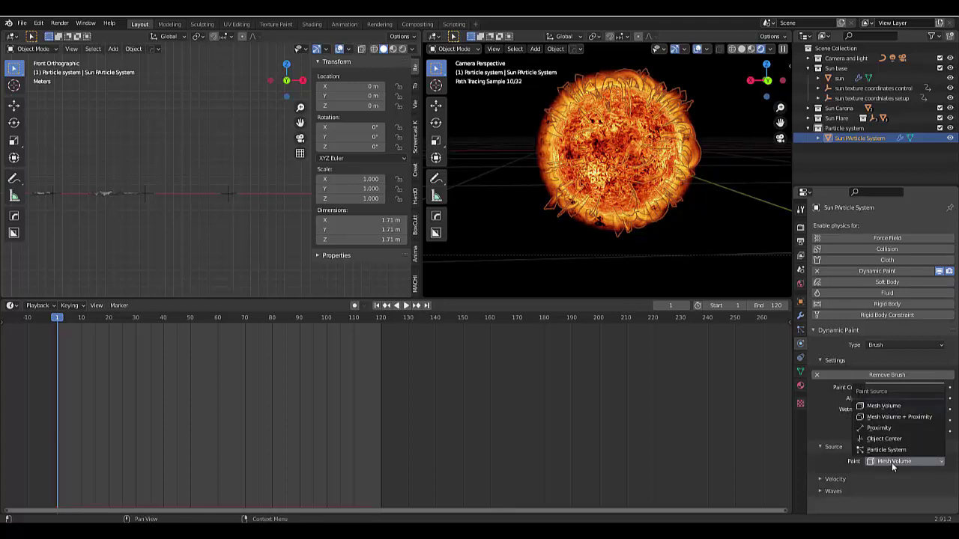
pyautogui.click(885, 450)
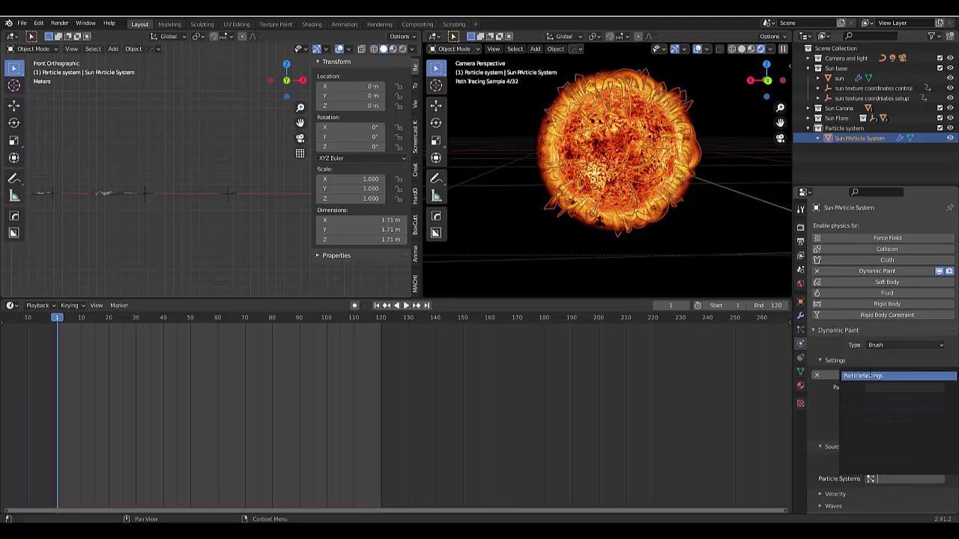
pyautogui.click(873, 376)
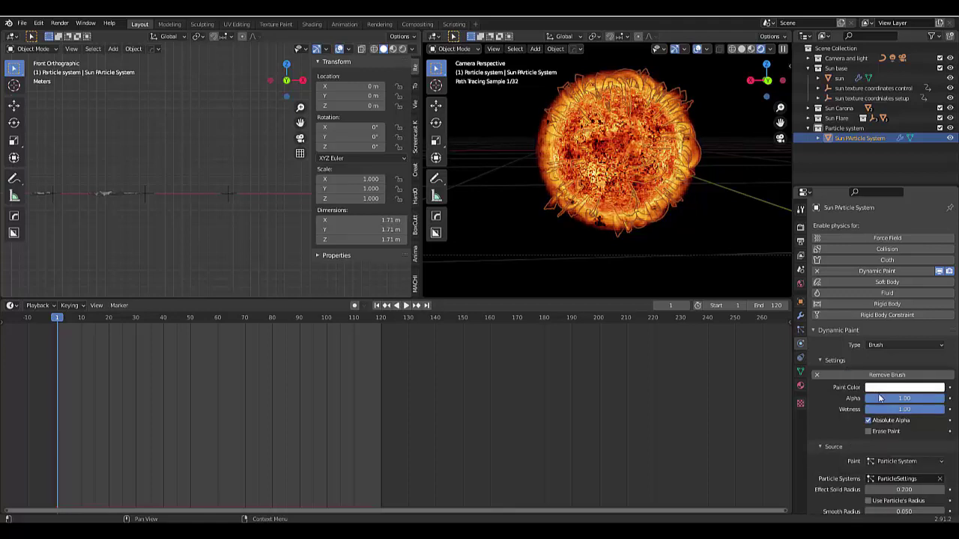
# - Set the brush source's effect solid radius to 0.06 and its smooth radius to 0.2
pyautogui.scroll(-1, 891, 445)
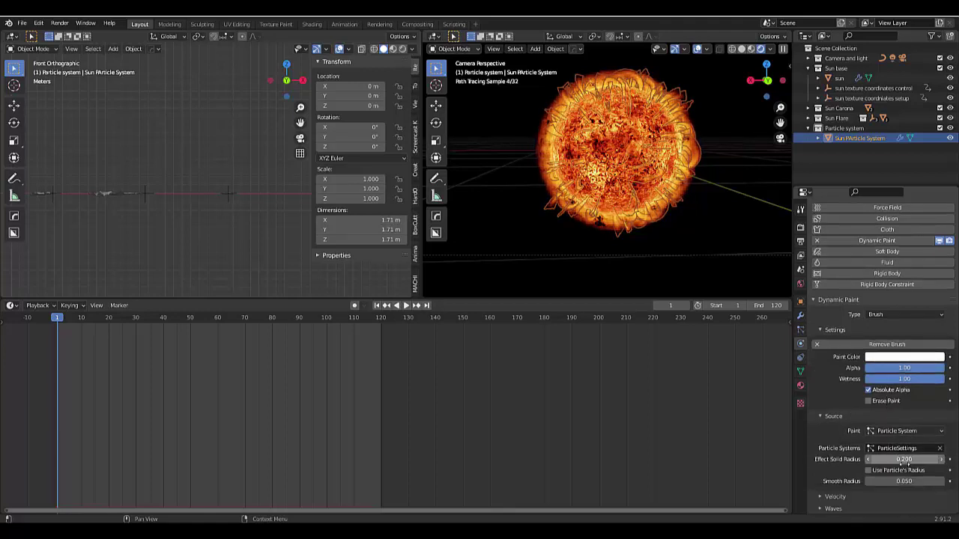
pyautogui.click(904, 460)
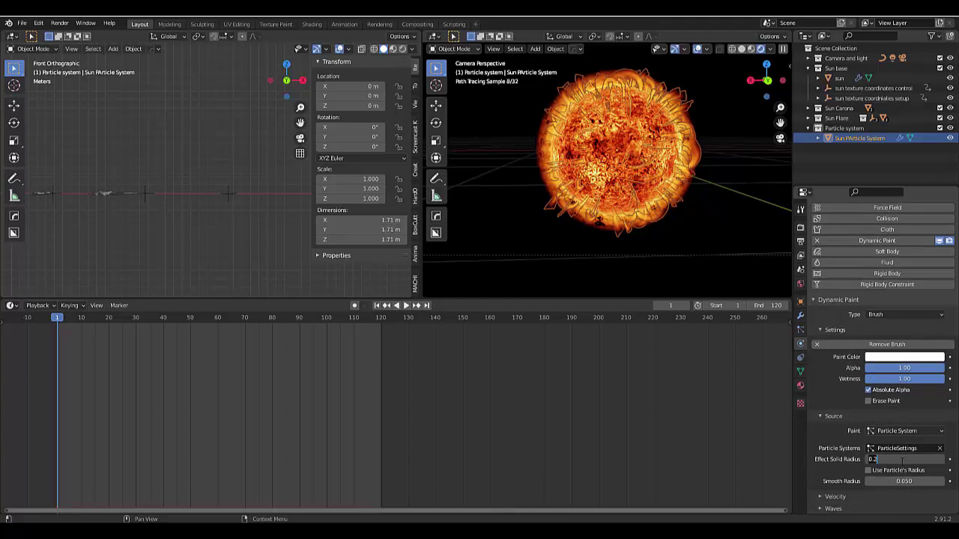
pyautogui.write('0.06')
pyautogui.press('Return')
pyautogui.click(895, 481)
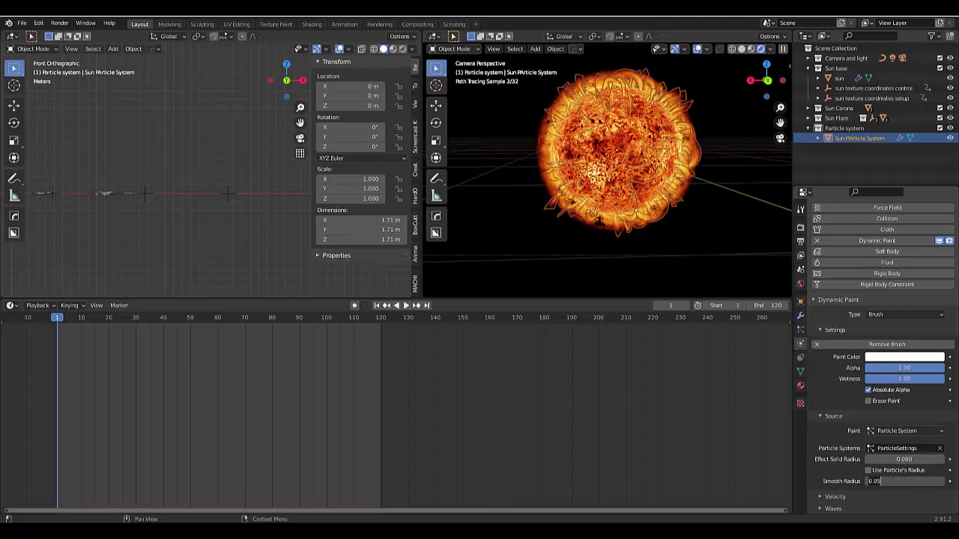
pyautogui.write('0.2')
pyautogui.press('Return')
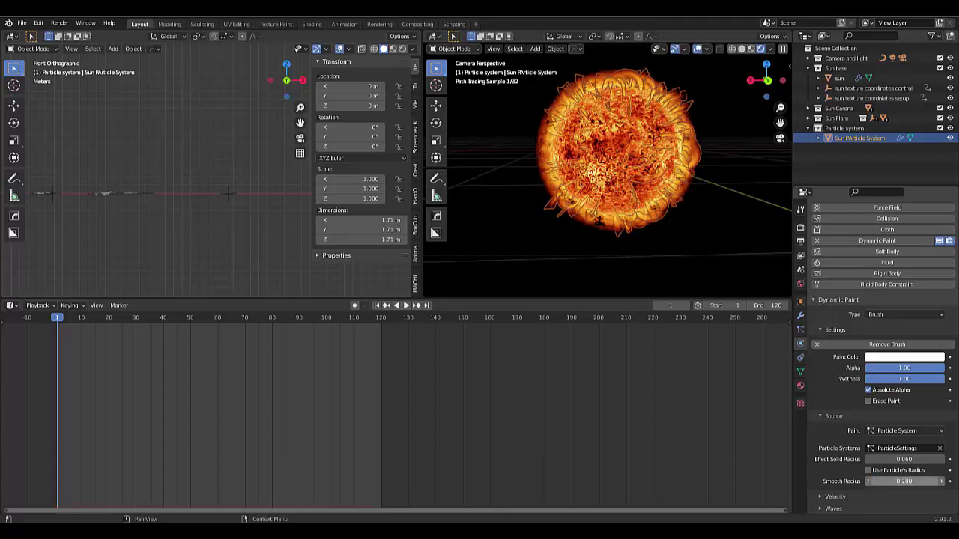
pyautogui.click(837, 499)
pyautogui.scroll(-3, 834, 481)
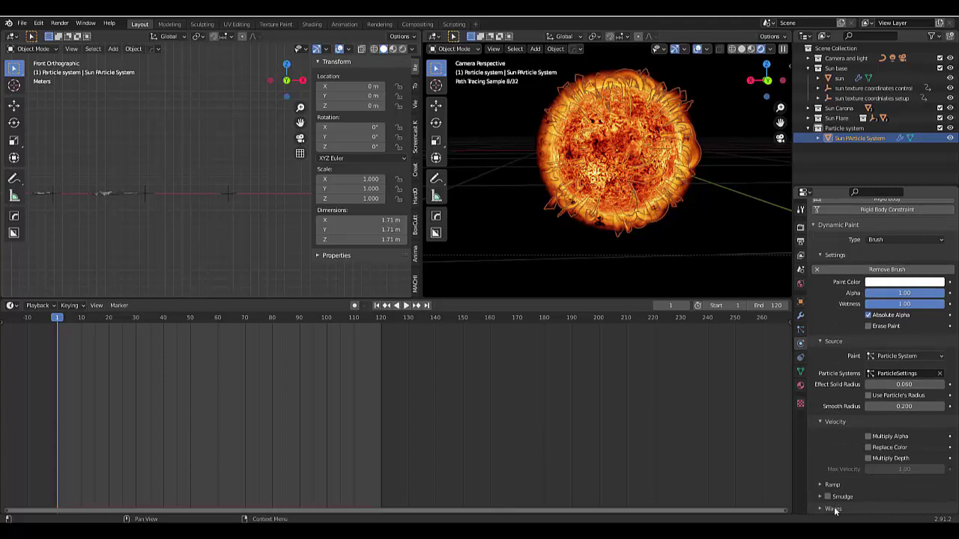
pyautogui.click(833, 509)
pyautogui.scroll(-2, 828, 405)
pyautogui.scroll(5, 830, 413)
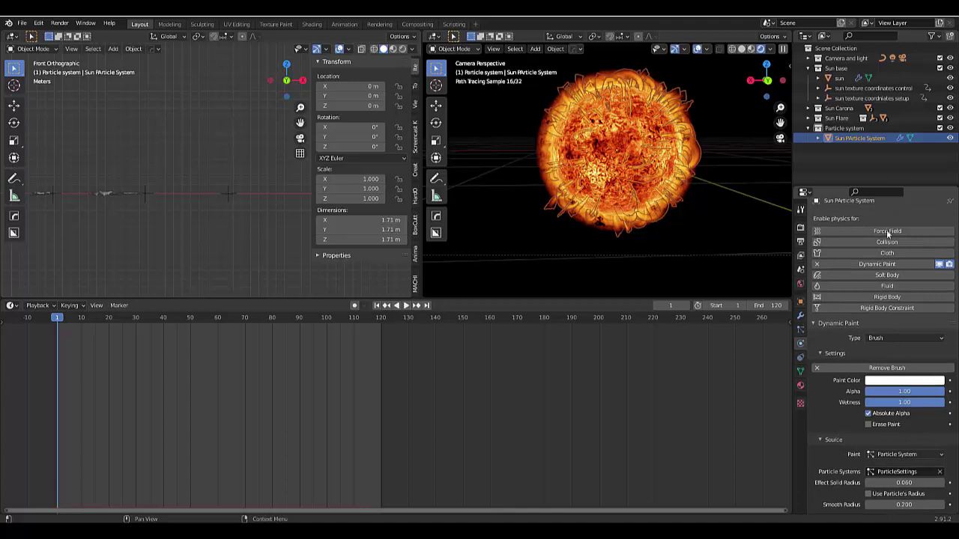
# - Save the file and bake the sun's Dynamic Paint canvas as an image sequence
pyautogui.click(22, 23)
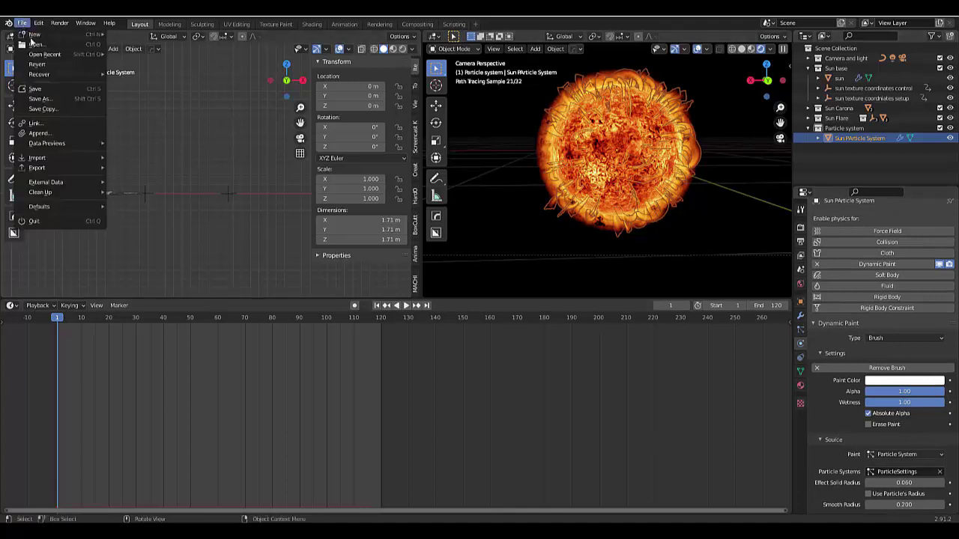
pyautogui.click(48, 91)
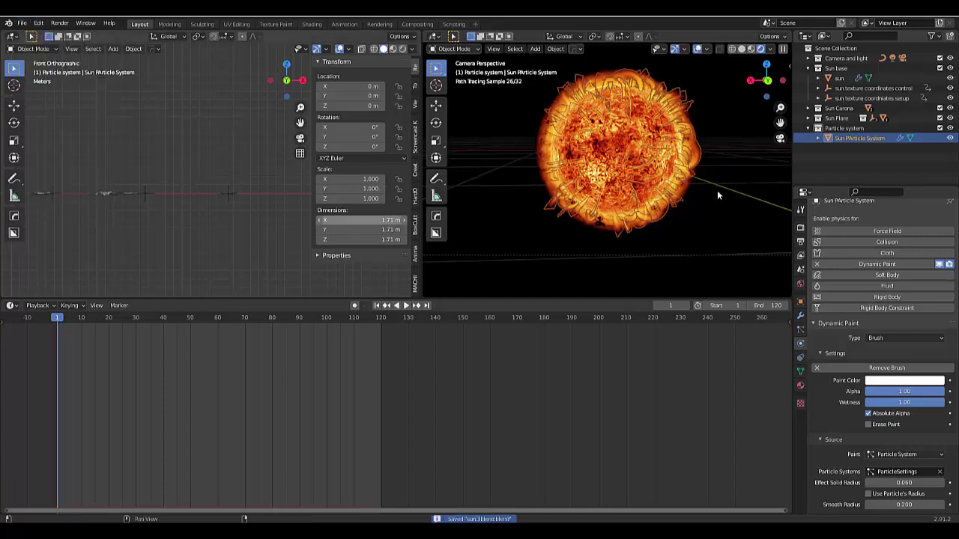
pyautogui.click(842, 78)
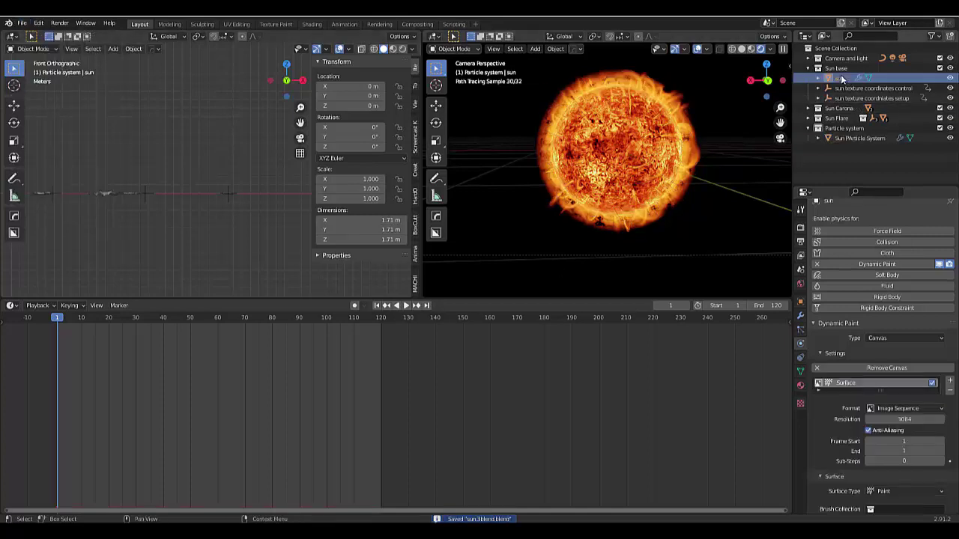
pyautogui.scroll(-4, 937, 360)
pyautogui.scroll(-5, 941, 373)
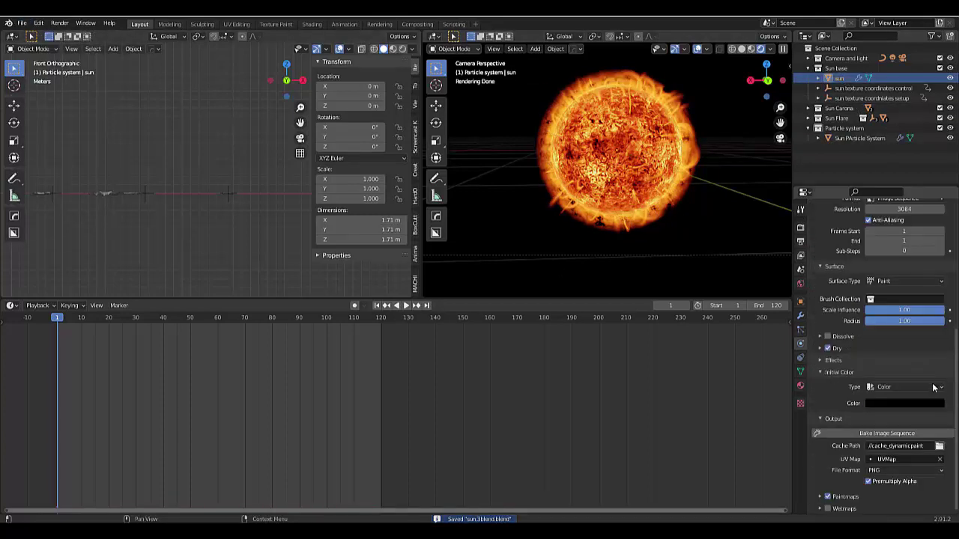
pyautogui.click(890, 433)
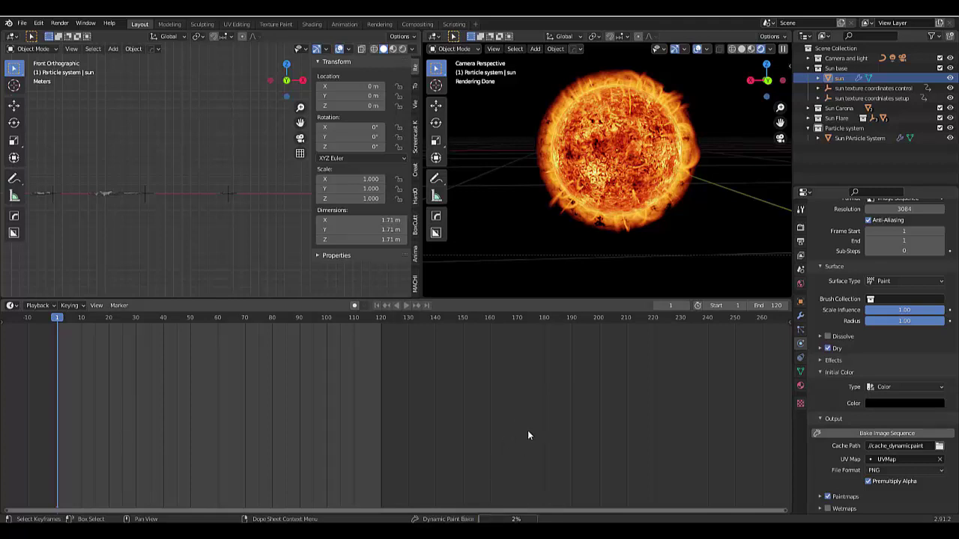
pyautogui.press('Escape')
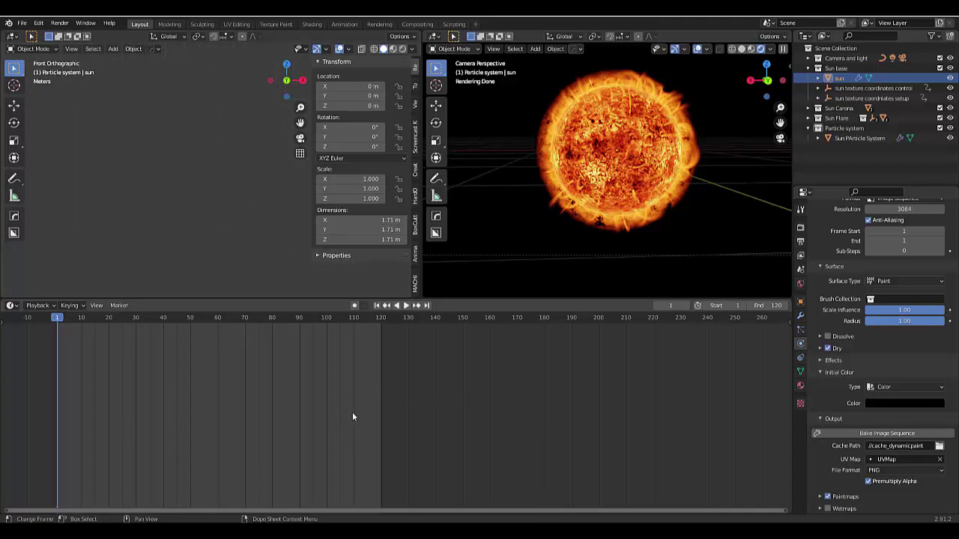
pyautogui.press('space')
pyautogui.press('Escape')
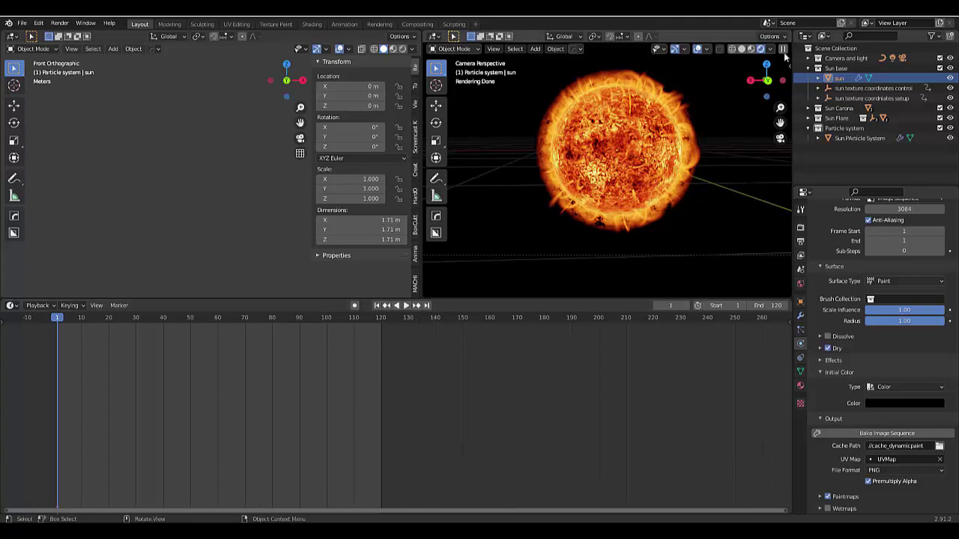
# - Change the timeline area to the Shader Editor and bring up the output end of the sun's material nodes
pyautogui.click(11, 306)
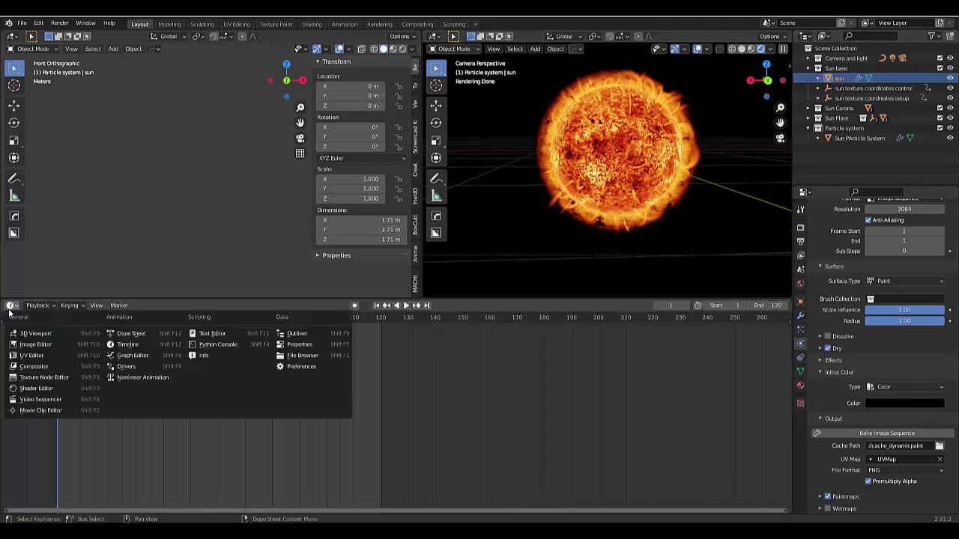
pyautogui.click(72, 388)
pyautogui.scroll(-1, 223, 462)
pyautogui.scroll(-3, 222, 463)
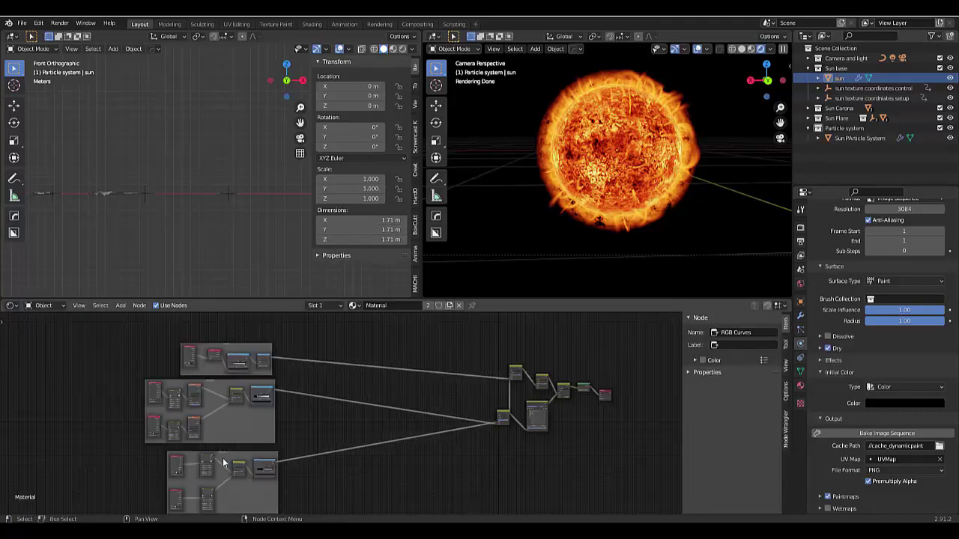
pyautogui.scroll(3, 232, 407)
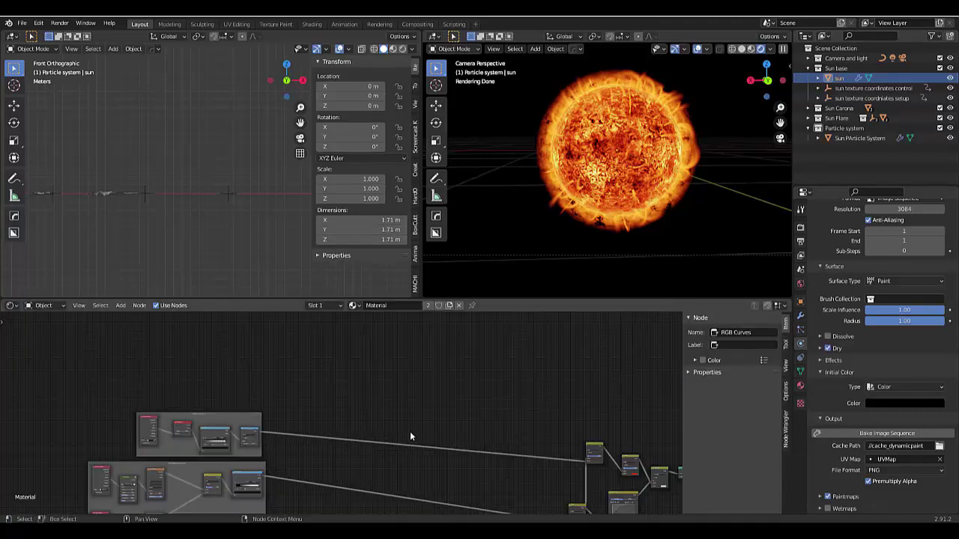
pyautogui.moveTo(410, 437); pyautogui.dragTo(503, 463, button='middle')
pyautogui.scroll(4, 547, 442)
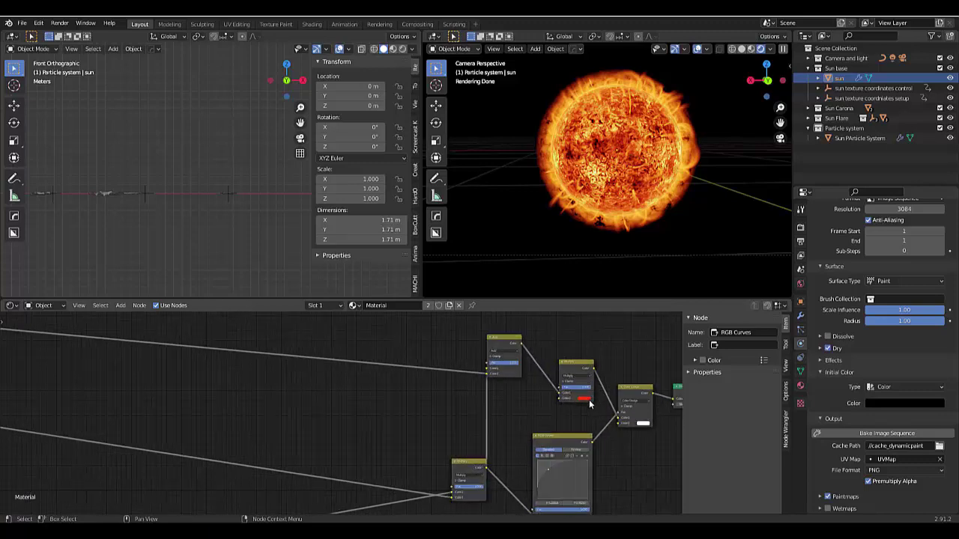
pyautogui.scroll(-4, 574, 420)
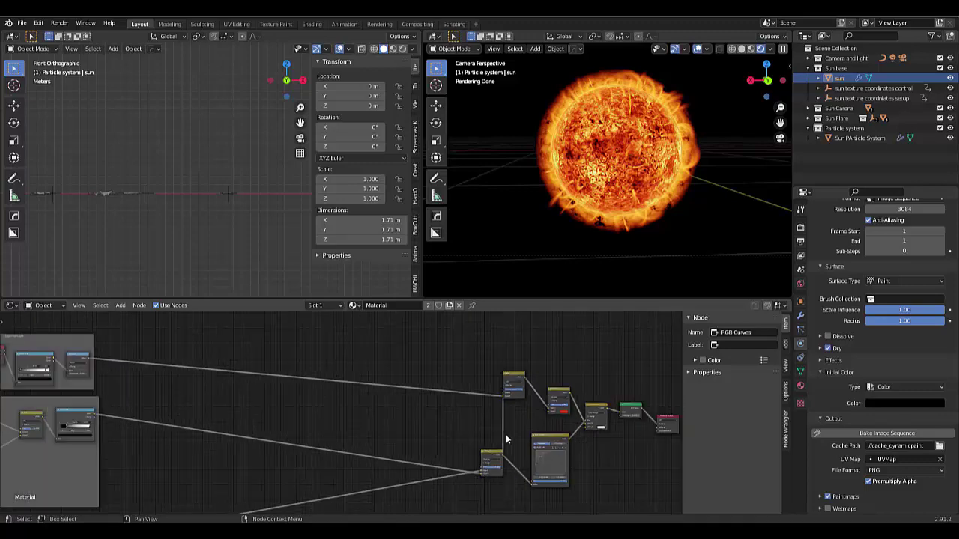
pyautogui.scroll(5, 634, 450)
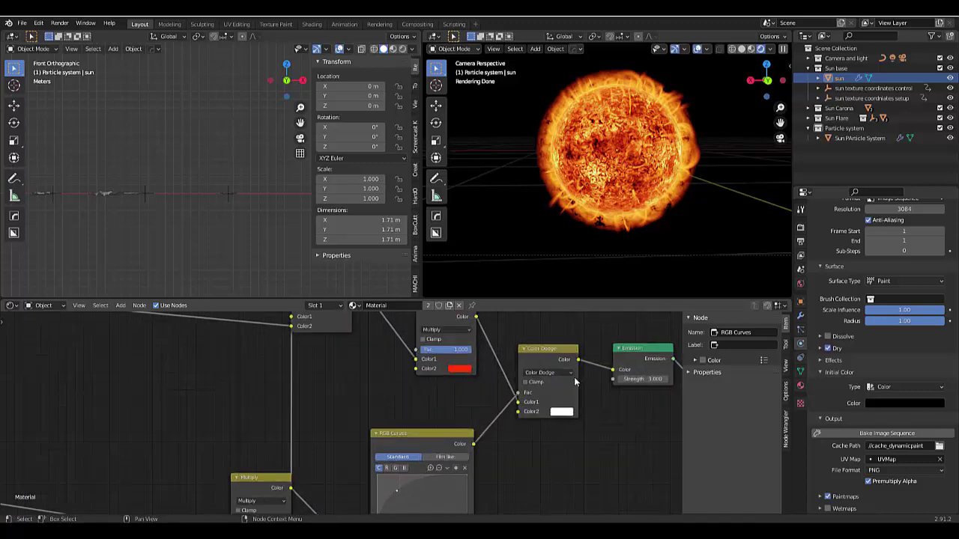
# - Move the Emission and Material Output nodes farther from the Color Dodge node to make room between them
pyautogui.scroll(-5, 574, 377)
pyautogui.press('b')
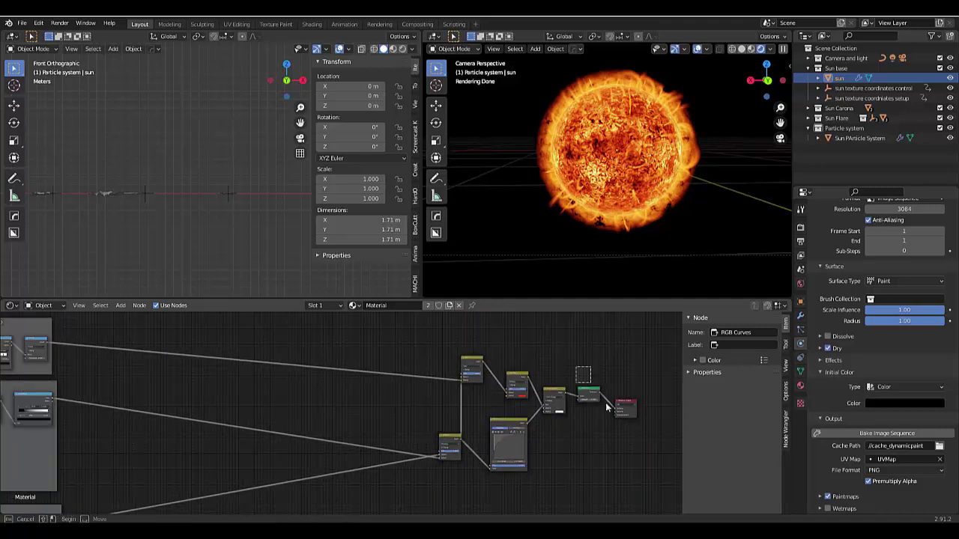
pyautogui.moveTo(579, 368); pyautogui.dragTo(637, 432)
pyautogui.press('g')
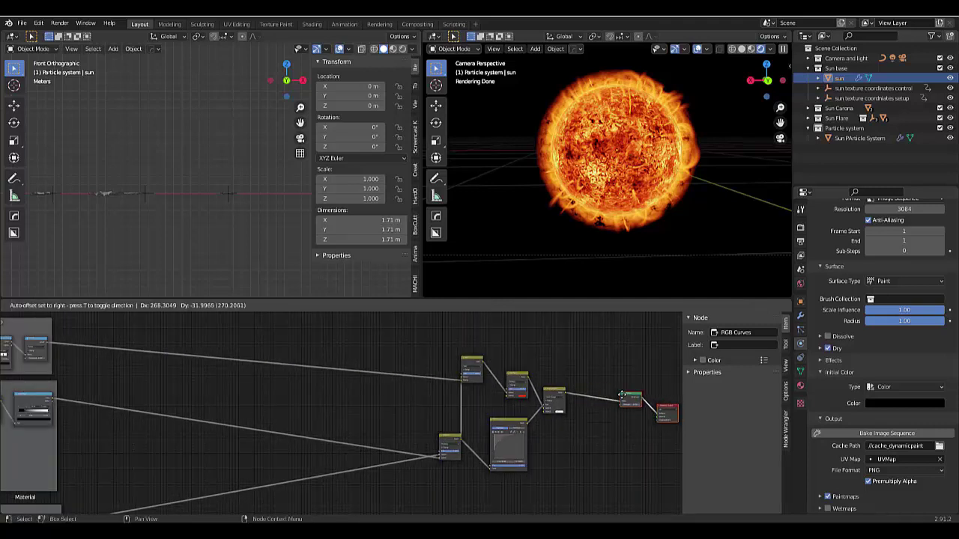
pyautogui.click(590, 429)
pyautogui.scroll(-3, 589, 430)
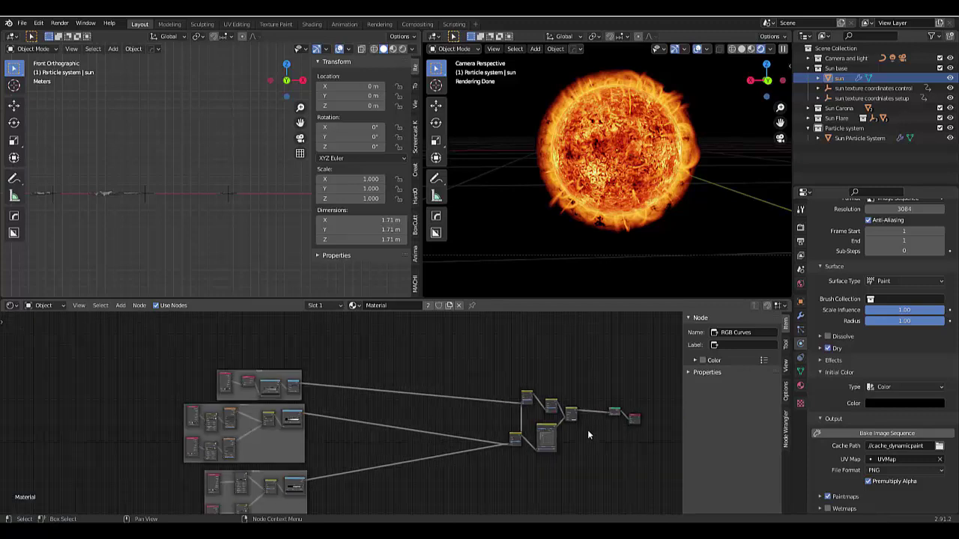
# - Add an Image Texture node above the Edge High Light frame
pyautogui.scroll(5, 343, 361)
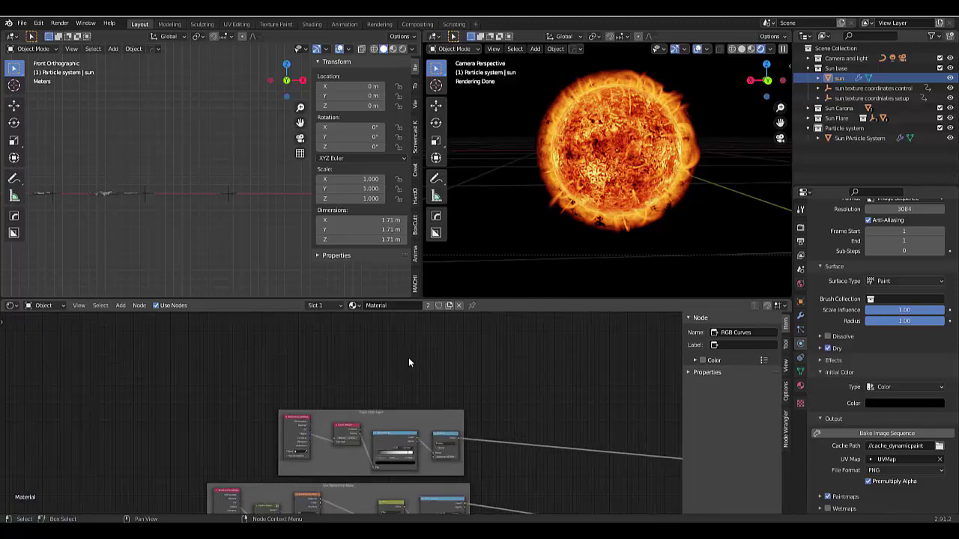
pyautogui.hotkey('shift', 'a')
pyautogui.moveTo(386, 338)
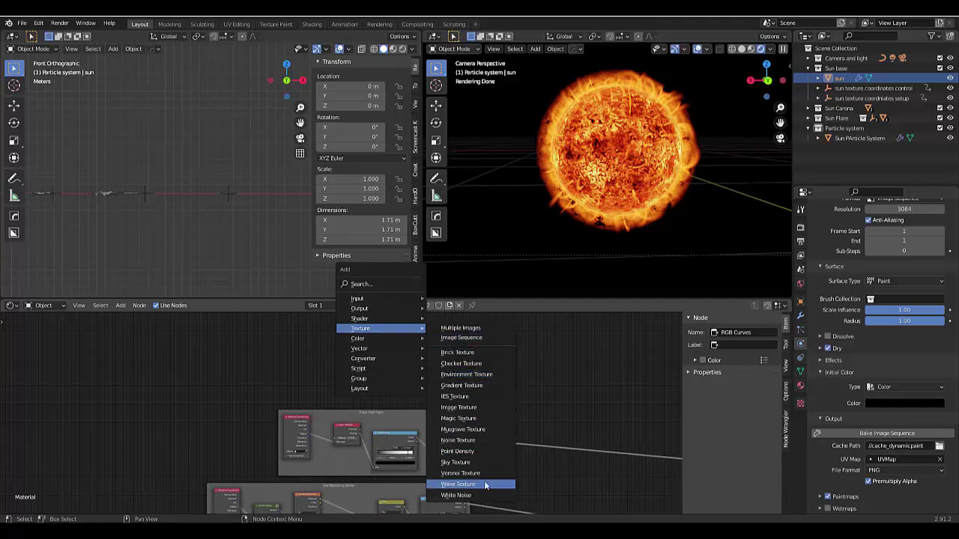
pyautogui.click(468, 415)
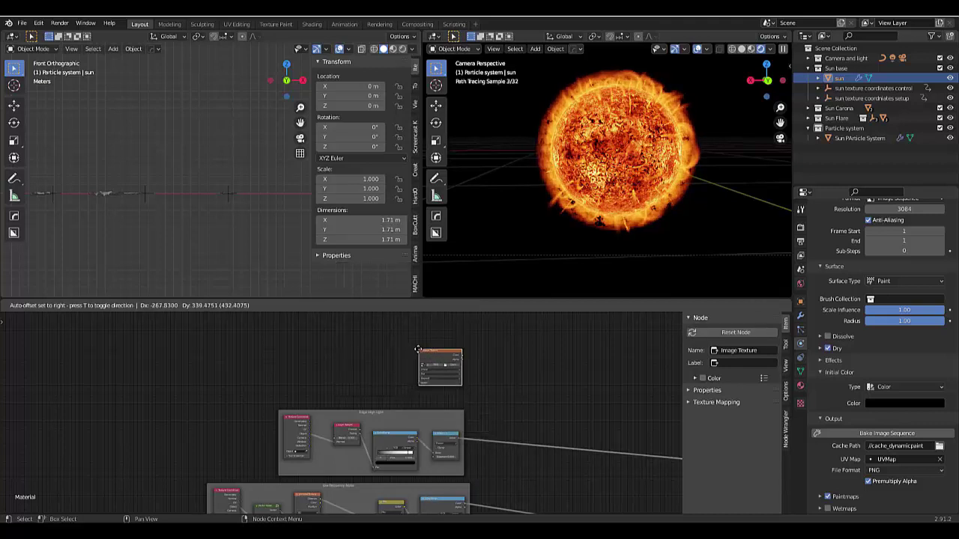
pyautogui.click(419, 350)
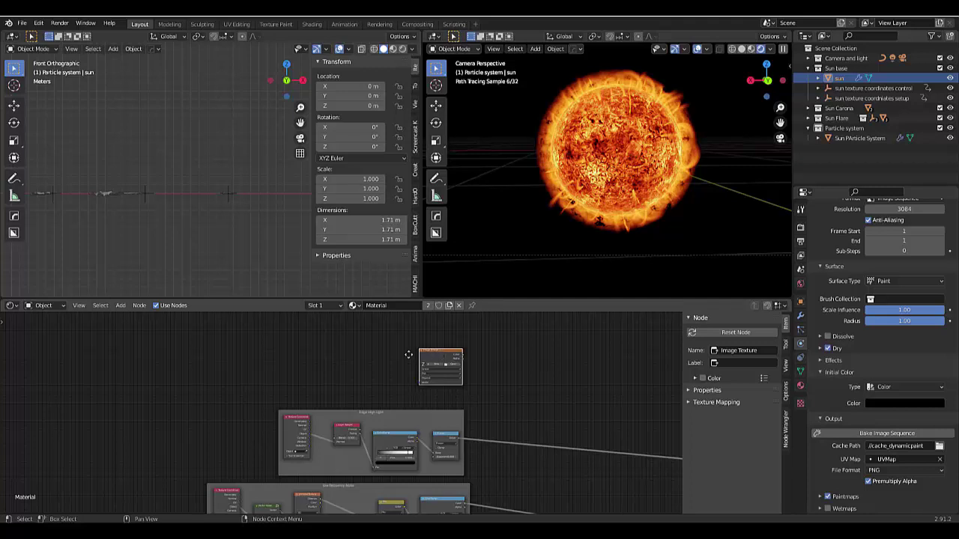
pyautogui.moveTo(442, 358); pyautogui.dragTo(394, 360)
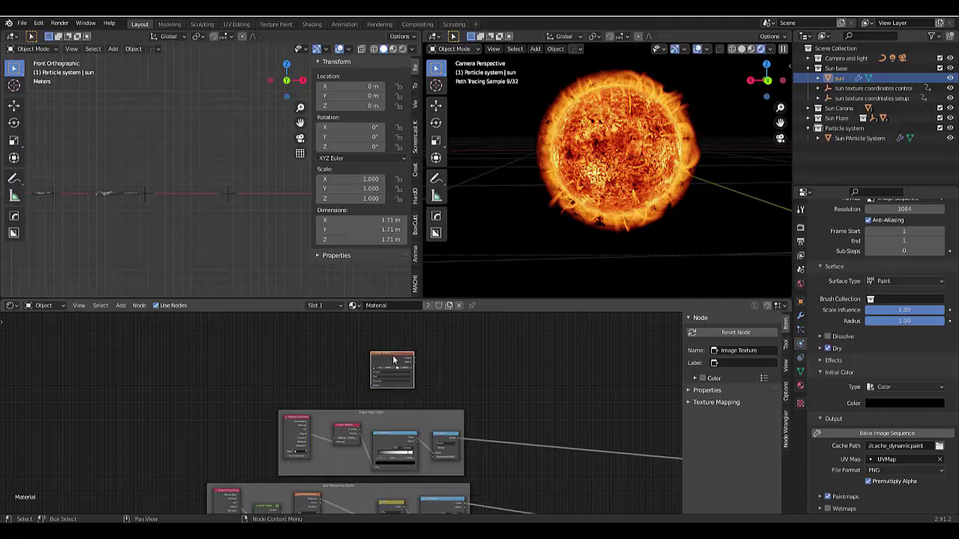
# - Load paintmap0001.png from the cache_dynamicpaint folder into the Image Texture node and preview it on the sun
pyautogui.click(407, 367)
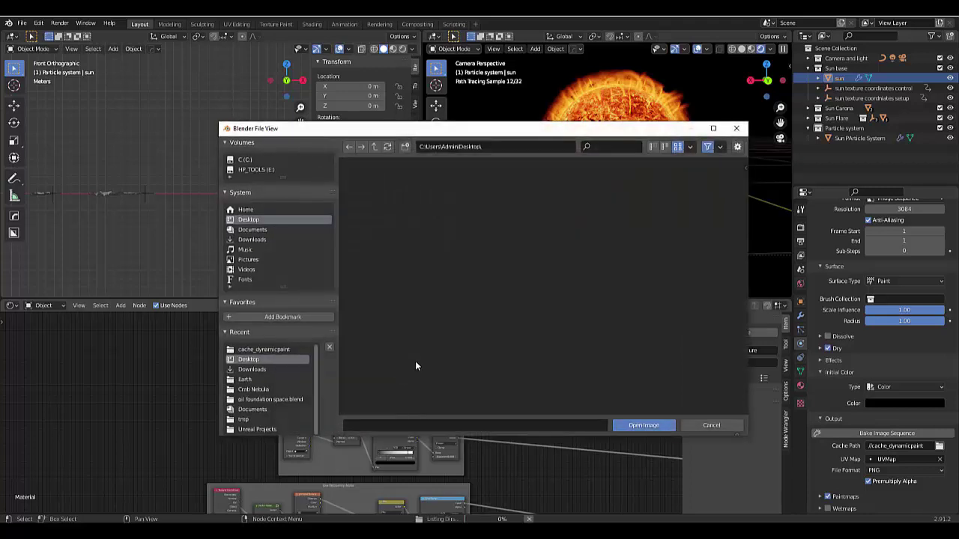
pyautogui.scroll(-3, 461, 307)
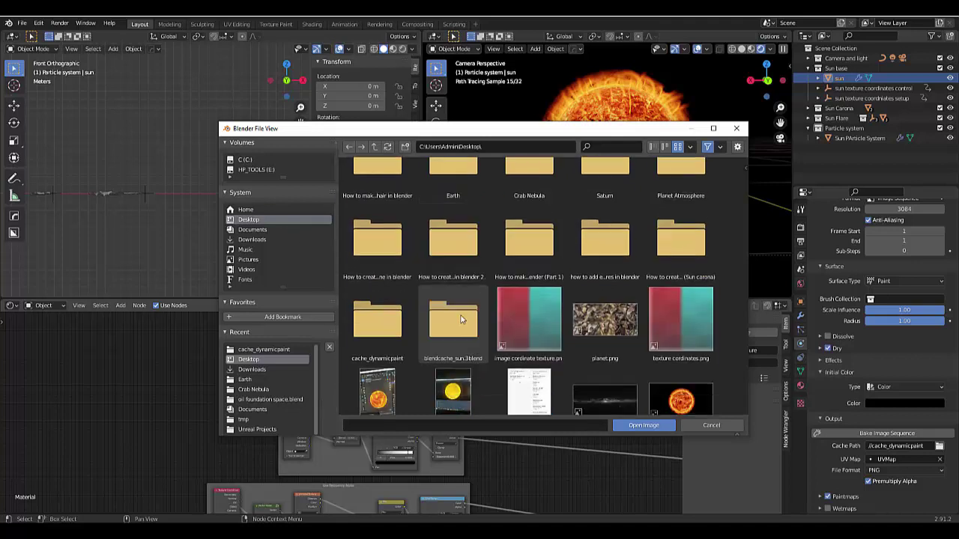
pyautogui.scroll(-4, 461, 320)
pyautogui.scroll(1, 461, 320)
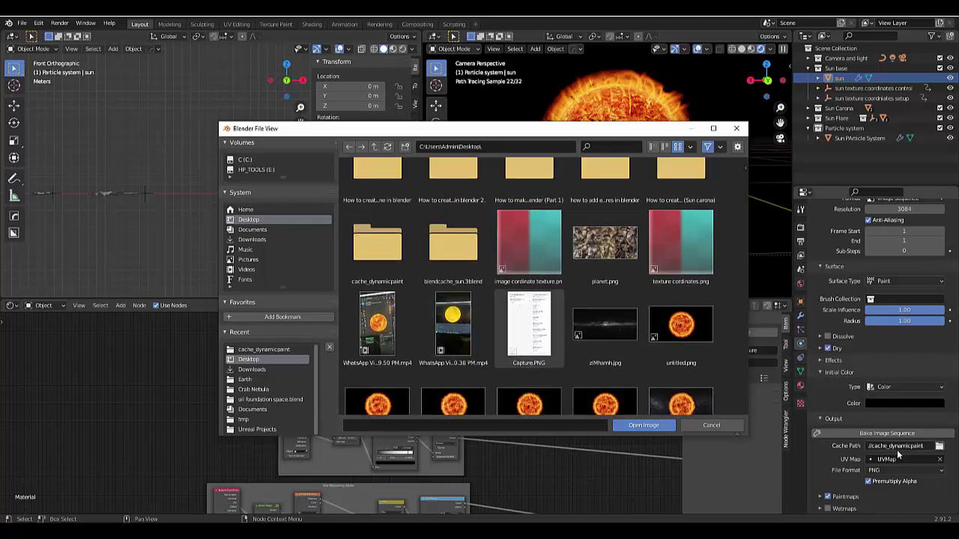
pyautogui.doubleClick(376, 259)
pyautogui.click(377, 196)
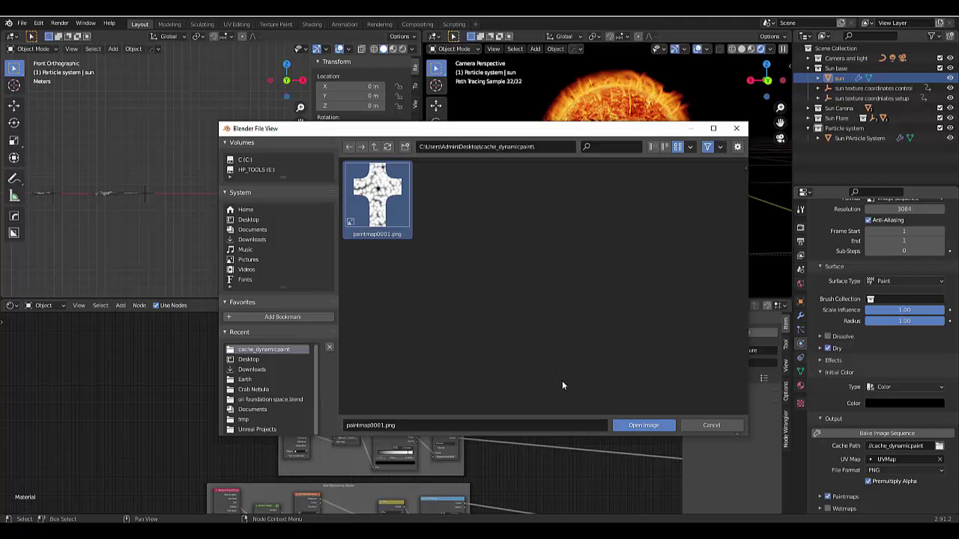
pyautogui.click(628, 425)
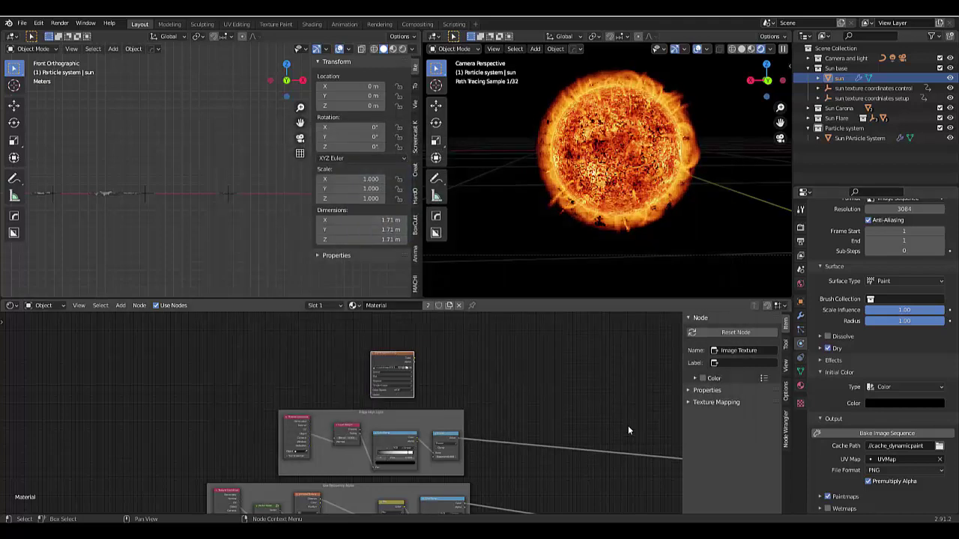
pyautogui.keyDown('ctrl'); pyautogui.keyDown('shift'); pyautogui.click(393, 366); pyautogui.keyUp('shift'); pyautogui.keyUp('ctrl')
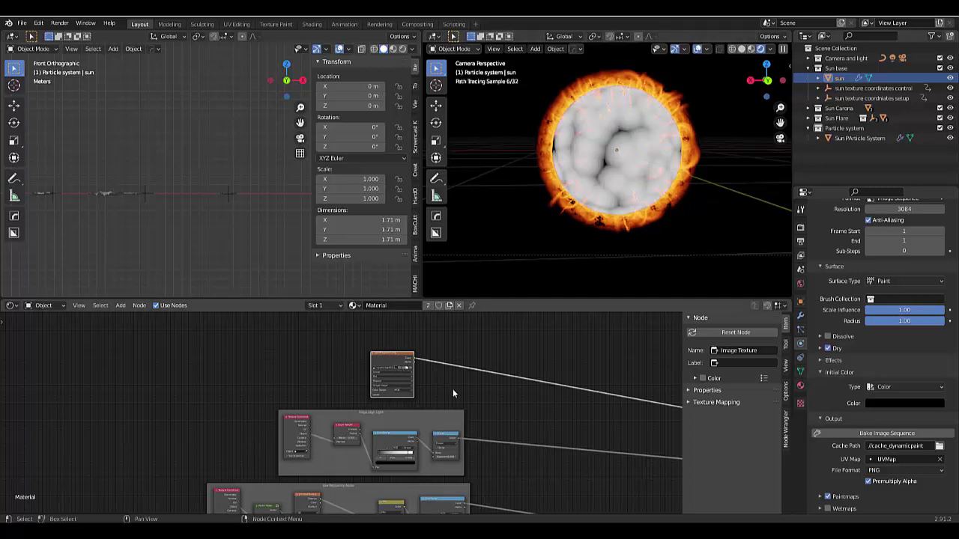
# - Insert a ColorRamp node on the link coming out of the paintmap image texture's Color output
pyautogui.hotkey('shift', 'a')
pyautogui.moveTo(453, 390)
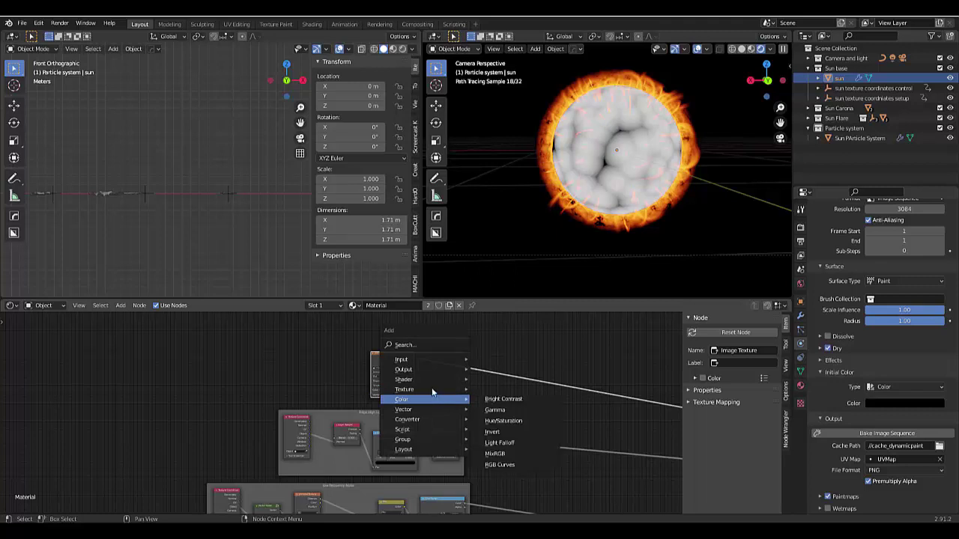
pyautogui.moveTo(435, 421)
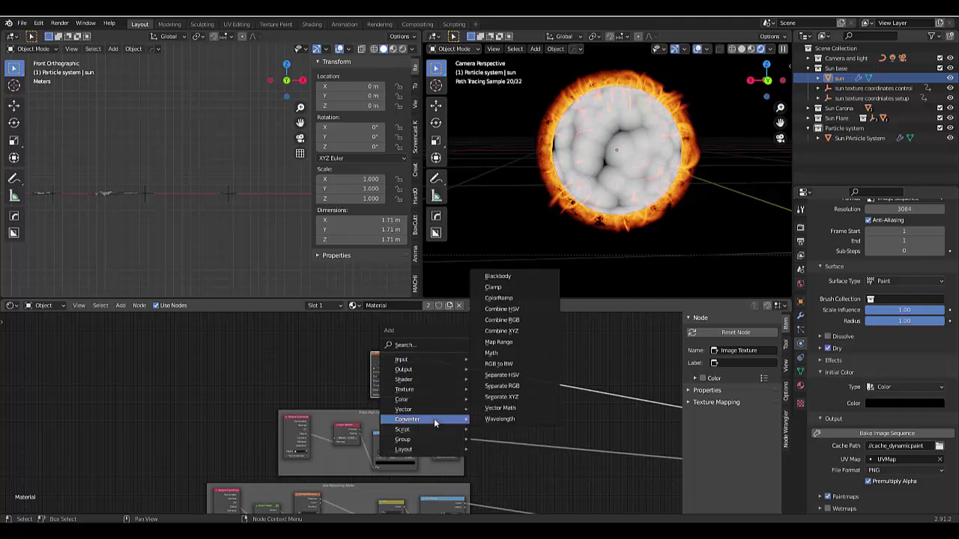
pyautogui.click(499, 297)
pyautogui.click(468, 359)
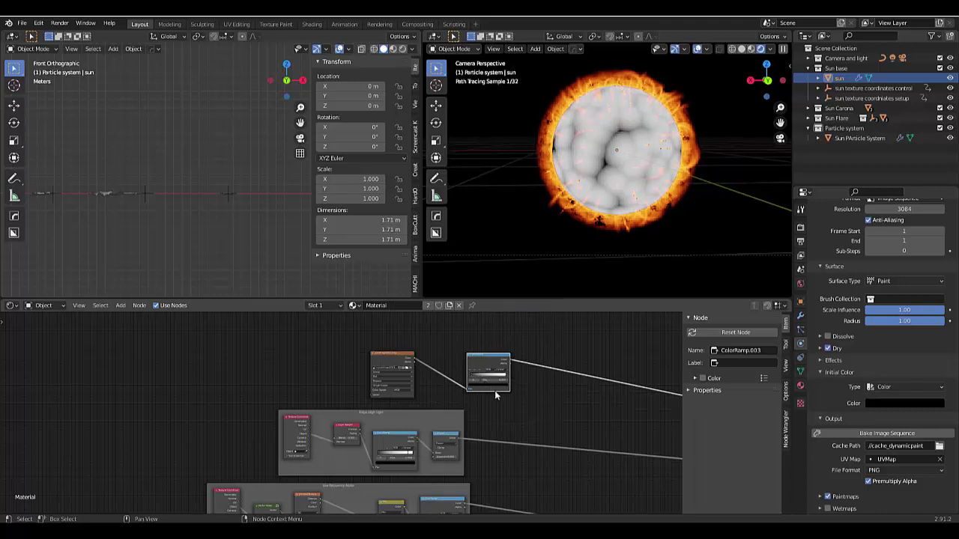
# - Try tightening the paint mask by sliding the new ColorRamp's black stop toward white, and return it to the ramp's start
pyautogui.scroll(6, 498, 391)
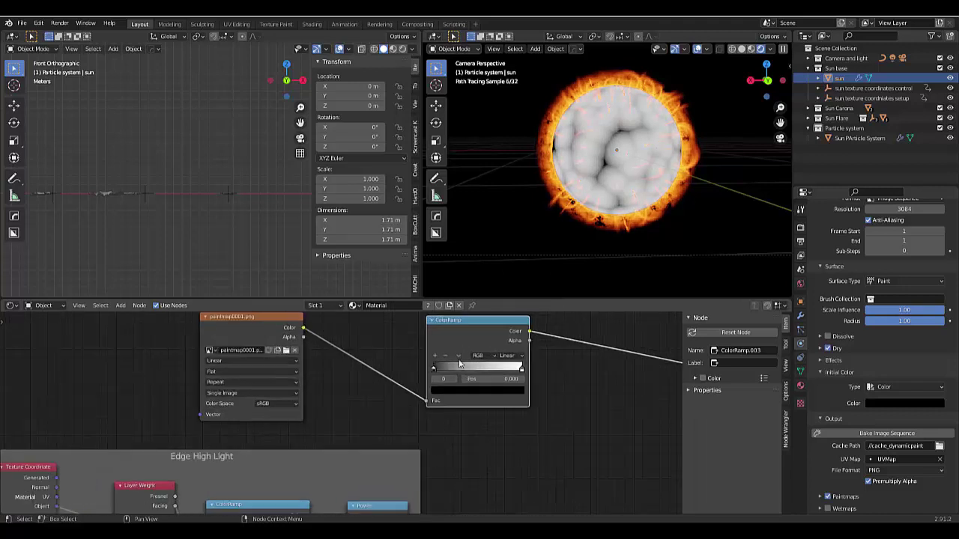
pyautogui.moveTo(408, 378)
pyautogui.mouseDown()
pyautogui.moveTo(603, 378)
pyautogui.moveTo(597, 389)
pyautogui.mouseUp()
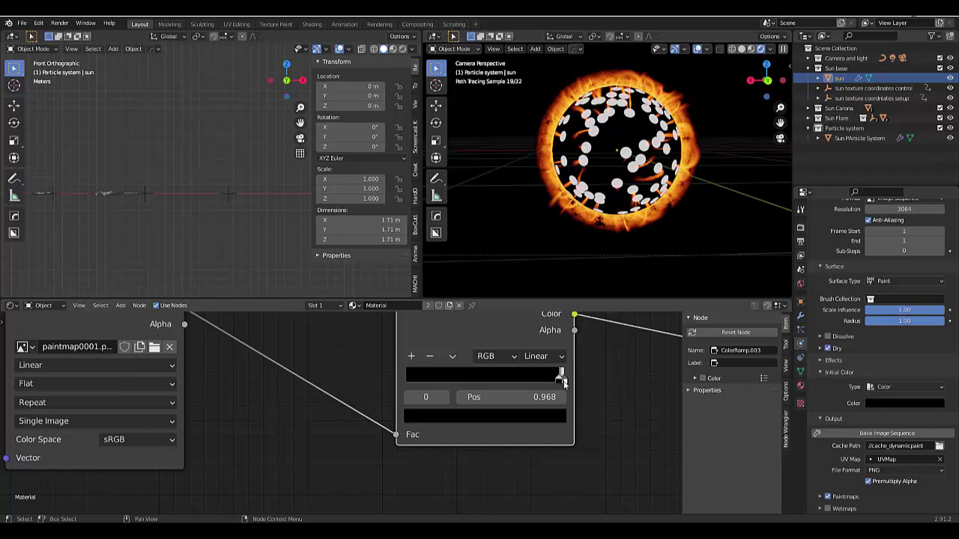
pyautogui.moveTo(560, 380); pyautogui.dragTo(457, 379)
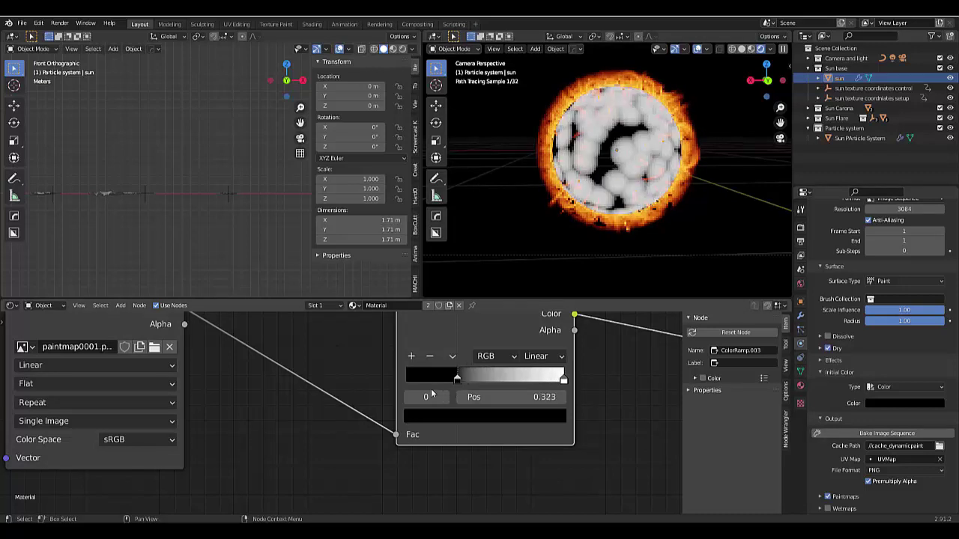
pyautogui.scroll(-5, 271, 424)
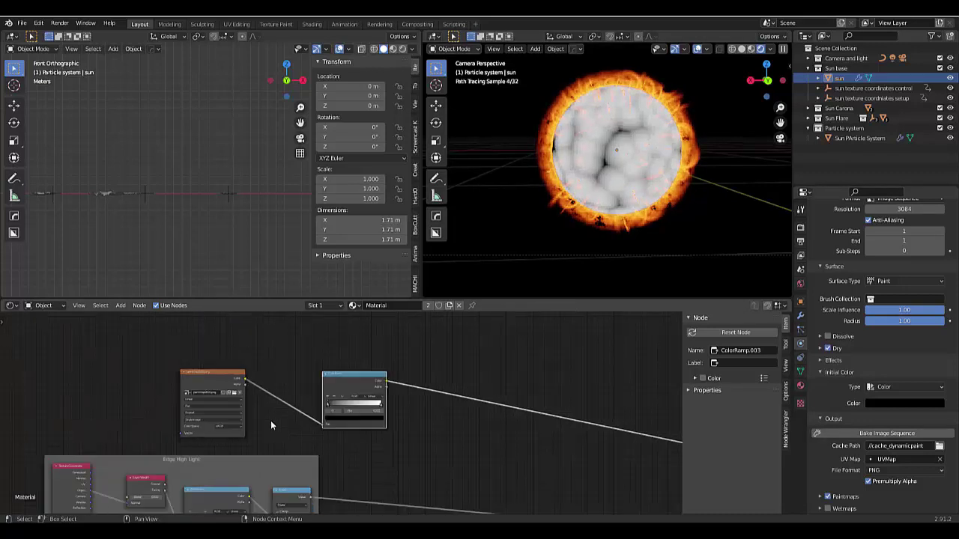
pyautogui.scroll(-6, 271, 424)
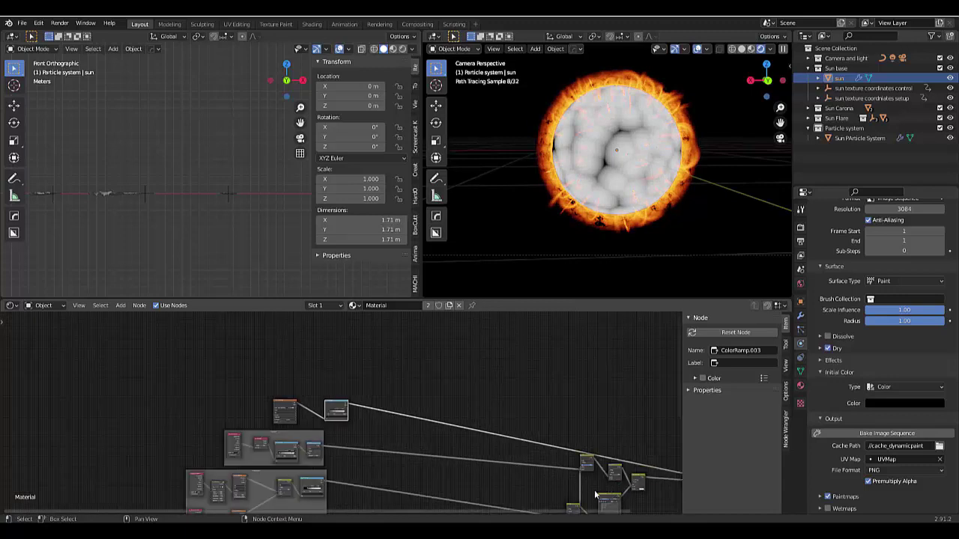
# - Duplicate the Color Dodge mix node and insert the copy on the link between the original and the Emission node
pyautogui.scroll(8, 652, 485)
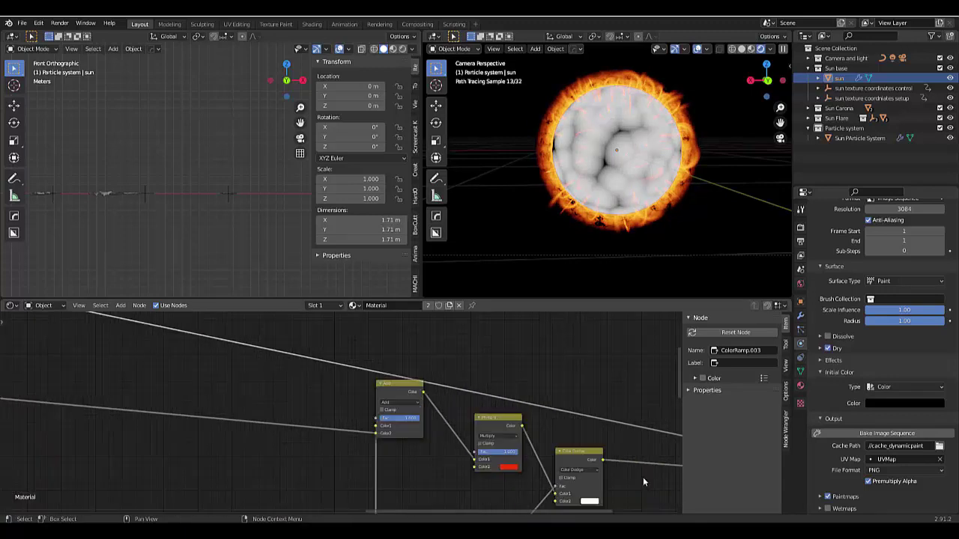
pyautogui.scroll(5, 642, 477)
pyautogui.click(477, 417)
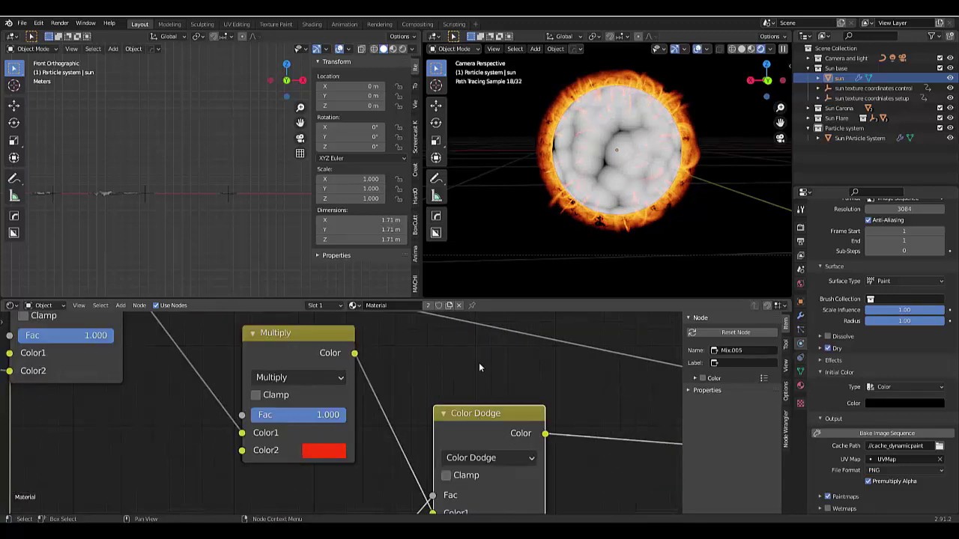
pyautogui.scroll(-4, 479, 362)
pyautogui.scroll(2, 598, 443)
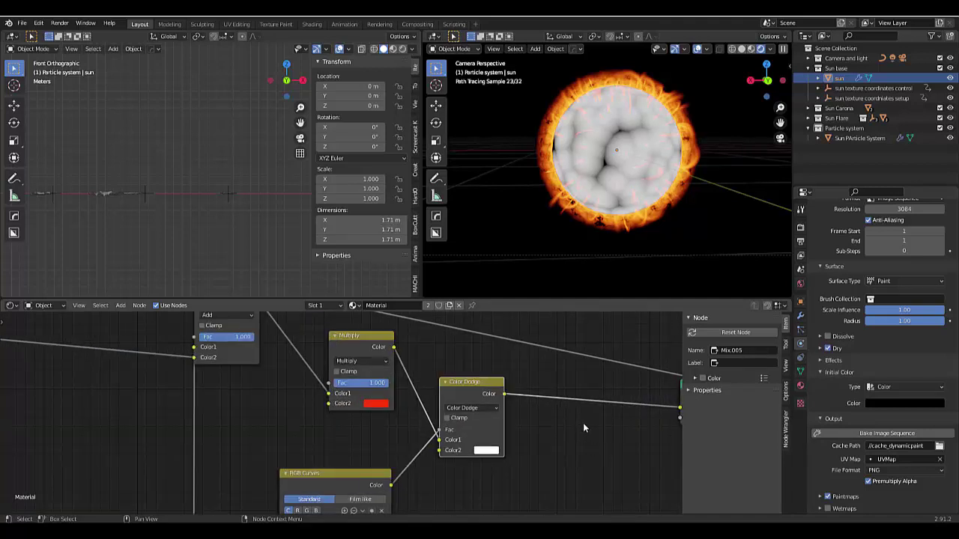
pyautogui.hotkey('shift', 'd')
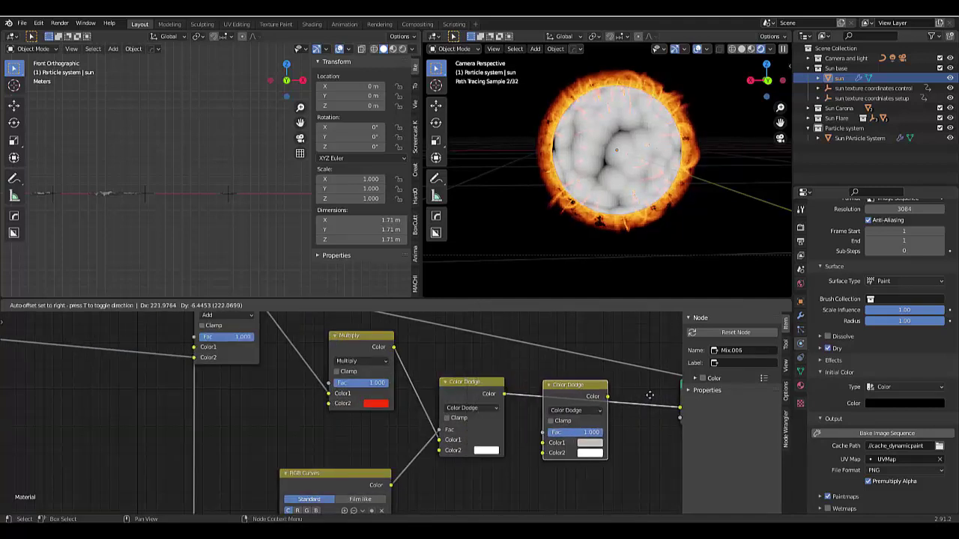
pyautogui.click(656, 369)
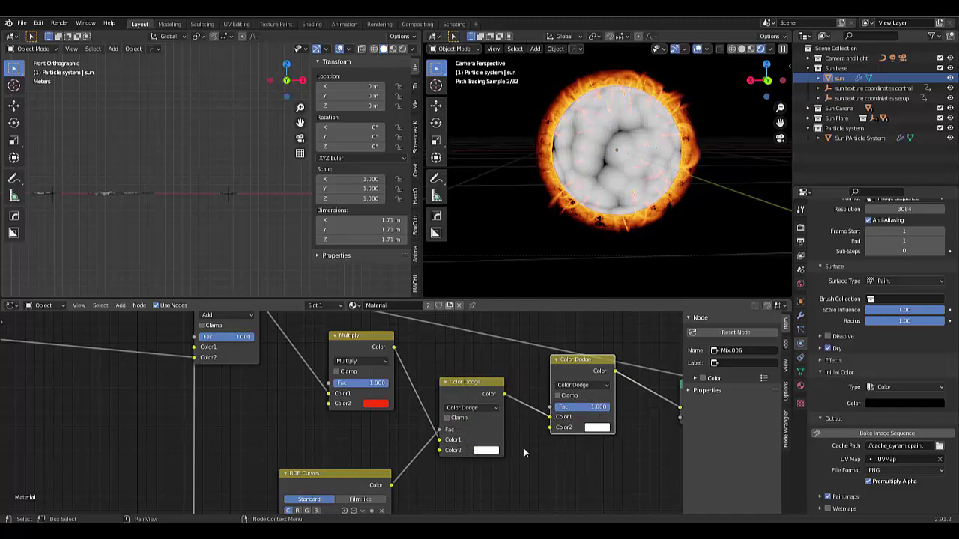
# - Move the paintmap ColorRamp's link from the Viewer to the new Color Dodge's Color2, and output the Emission node to the Material Output
pyautogui.scroll(-3, 524, 448)
pyautogui.scroll(-2, 583, 448)
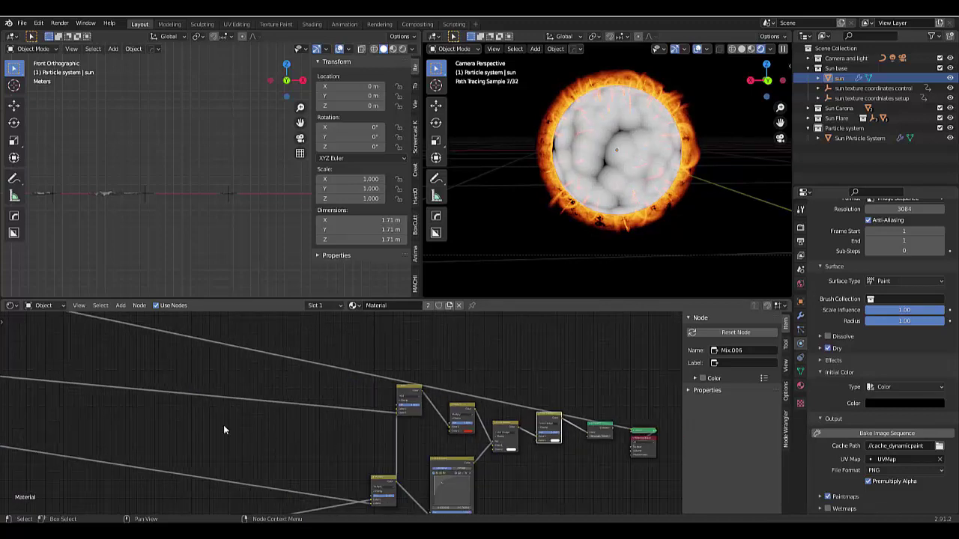
pyautogui.scroll(-2, 74, 370)
pyautogui.scroll(6, 461, 480)
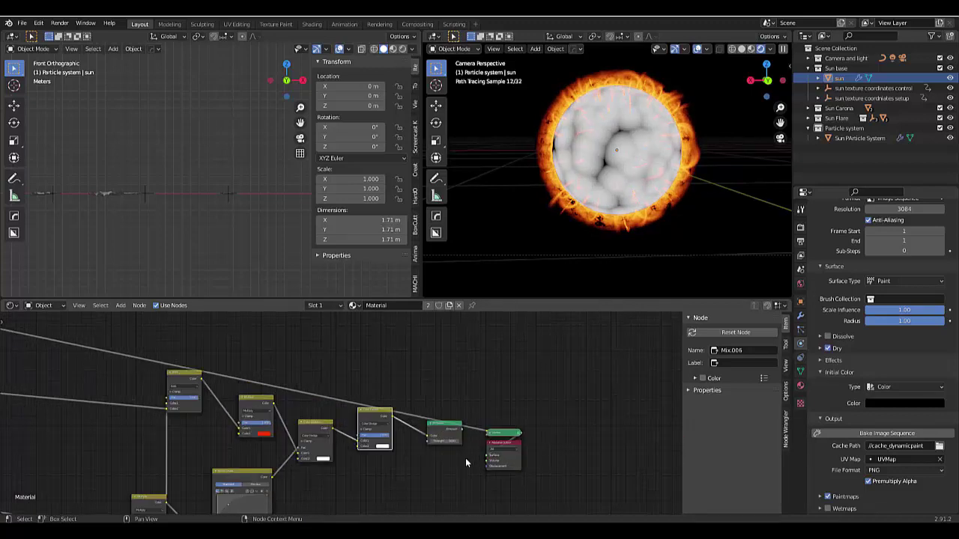
pyautogui.moveTo(490, 407)
pyautogui.mouseDown()
pyautogui.moveTo(349, 401)
pyautogui.moveTo(180, 429)
pyautogui.moveTo(185, 443)
pyautogui.mouseUp()
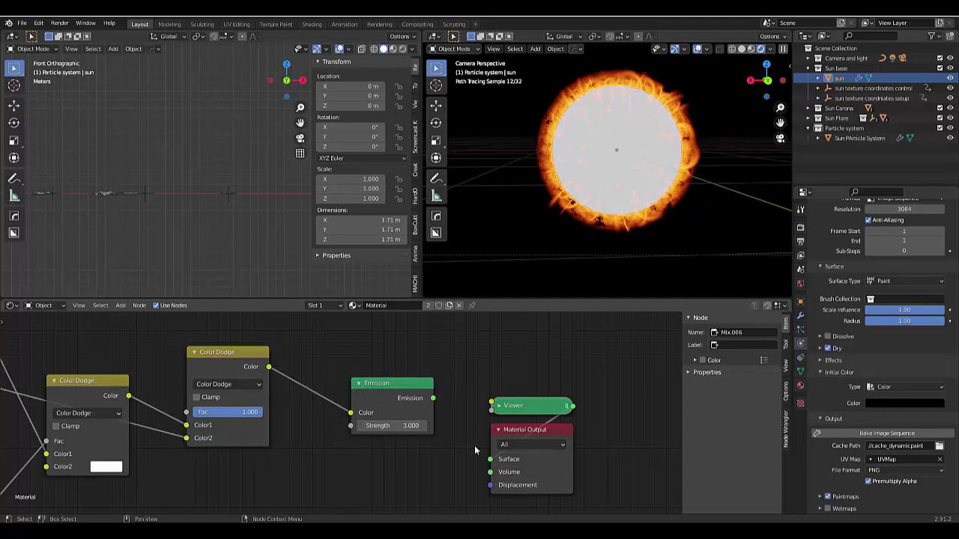
pyautogui.keyDown('ctrl'); pyautogui.keyDown('shift'); pyautogui.click(388, 395); pyautogui.keyUp('shift'); pyautogui.keyUp('ctrl')
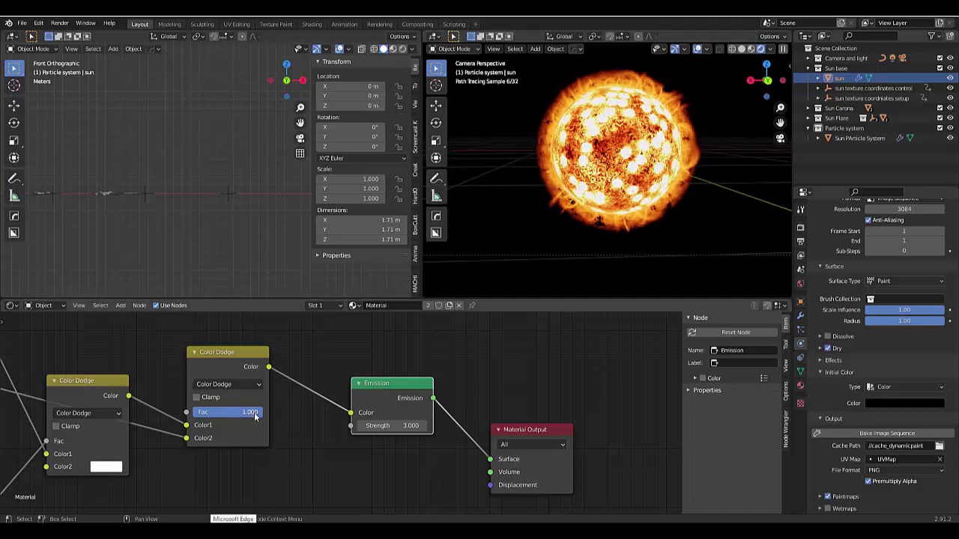
# - Set the new Color Dodge node's Fac to 0.9
pyautogui.moveTo(255, 416); pyautogui.dragTo(260, 417)
pyautogui.click(260, 414)
pyautogui.write('0.')
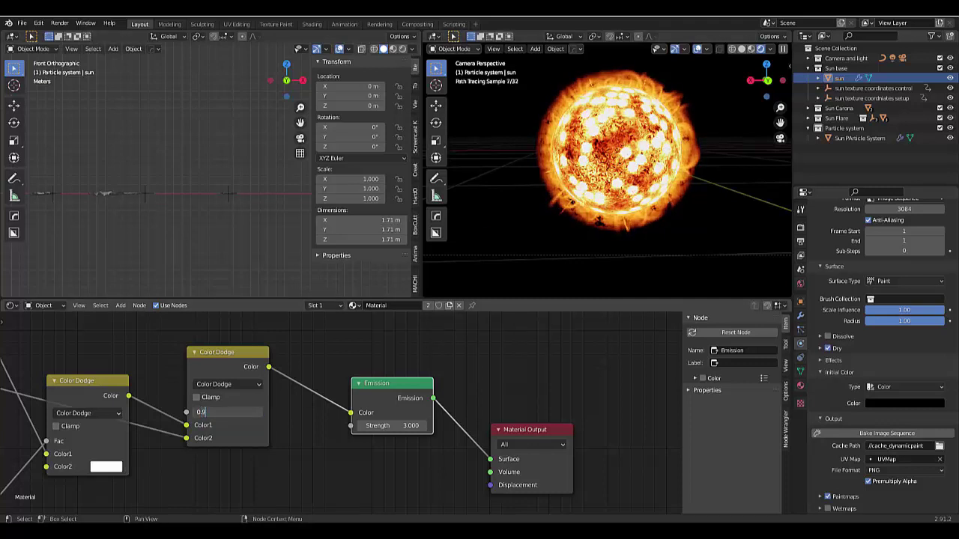
pyautogui.write('98')
pyautogui.press('Return')
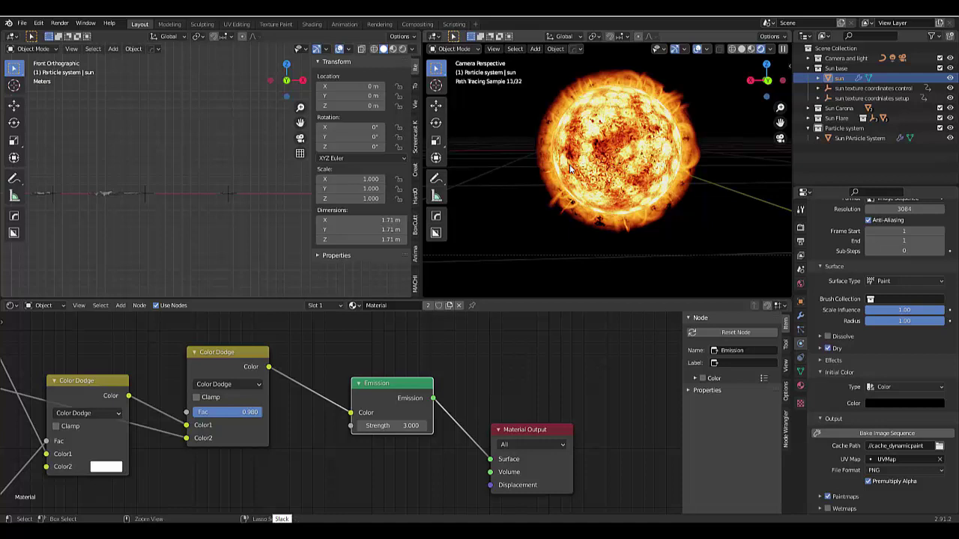
# - Limit the rendered preview to a region over the sun's lower edge and set the new Color Dodge's Fac to 0.95
pyautogui.hotkey('ctrl', 'b')
pyautogui.moveTo(579, 186); pyautogui.dragTo(669, 227)
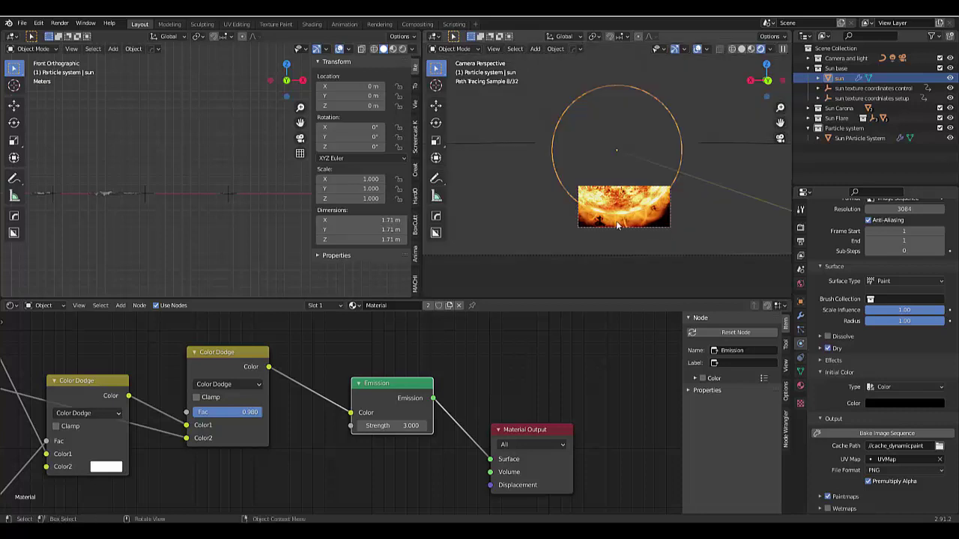
pyautogui.scroll(5, 624, 223)
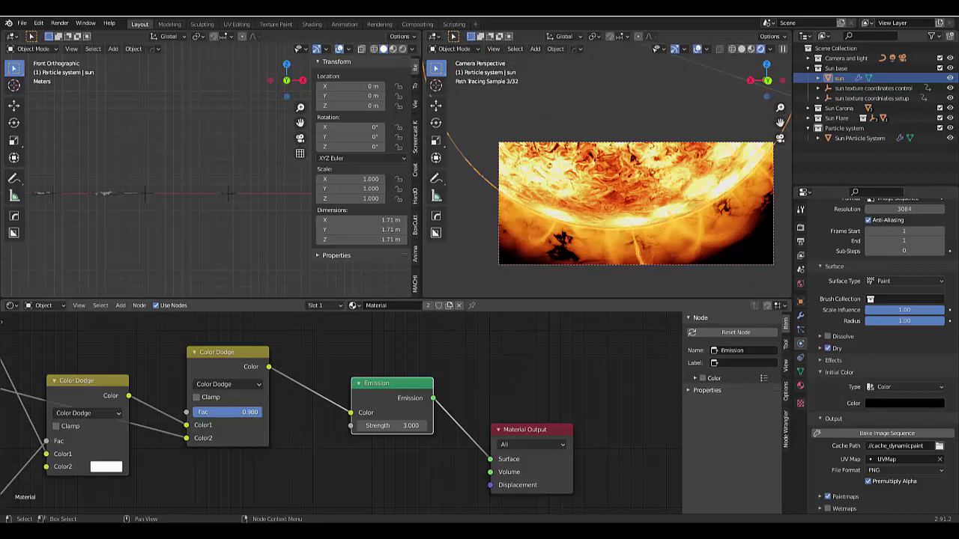
pyautogui.click(227, 412)
pyautogui.write('0.9')
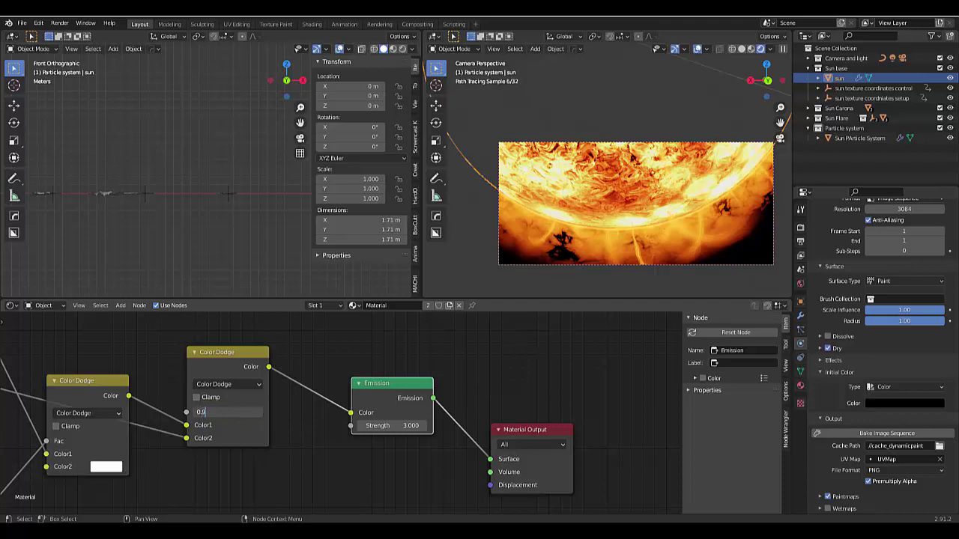
pyautogui.write('5')
pyautogui.press('Return')
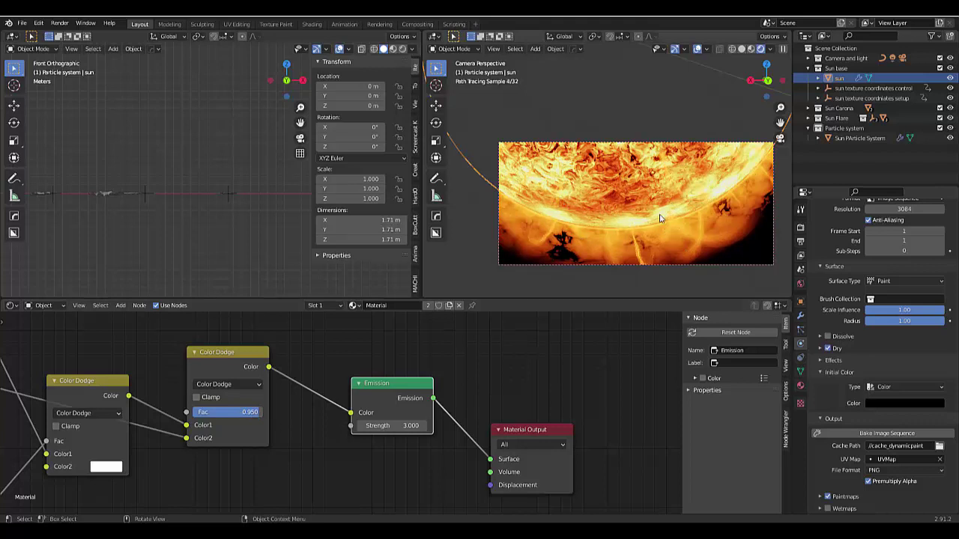
# - Try Fac values of 0.9 and 0.925 on the new Color Dodge node, and return it to 0.95
pyautogui.click(257, 411)
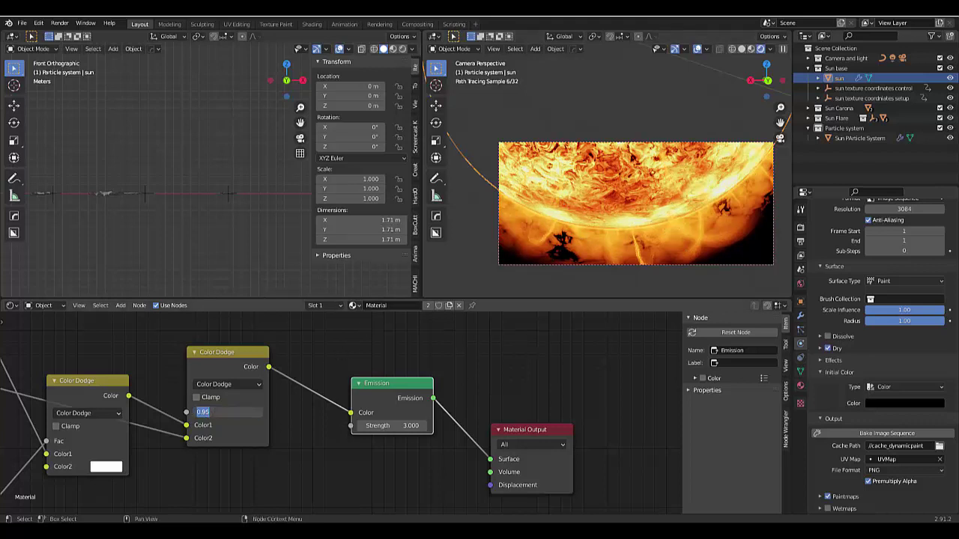
pyautogui.write('0.9')
pyautogui.press('Return')
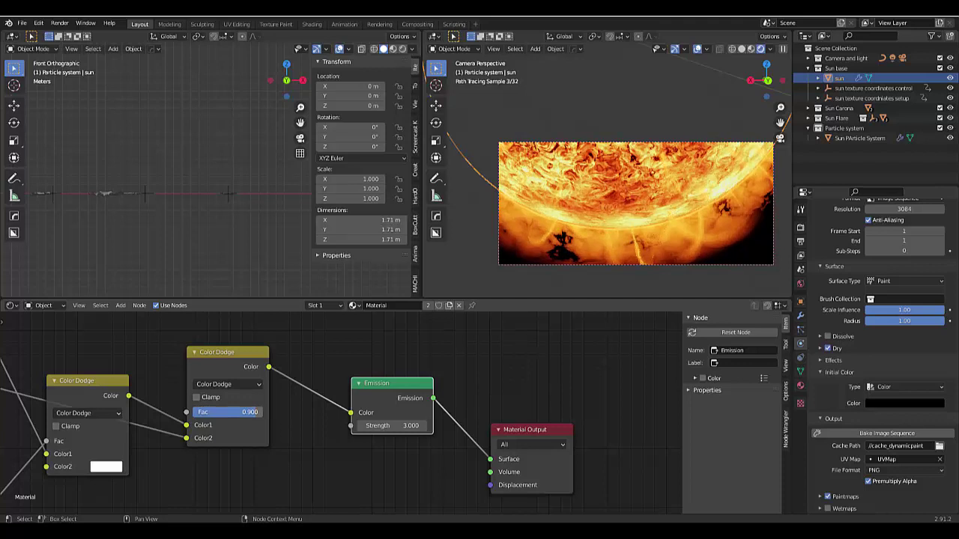
pyautogui.click(225, 412)
pyautogui.write('0')
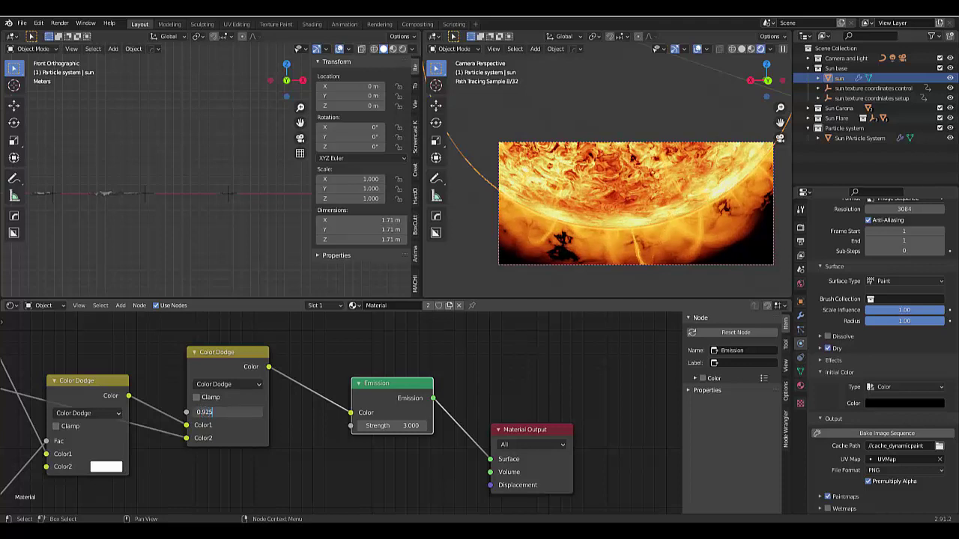
pyautogui.press('Return')
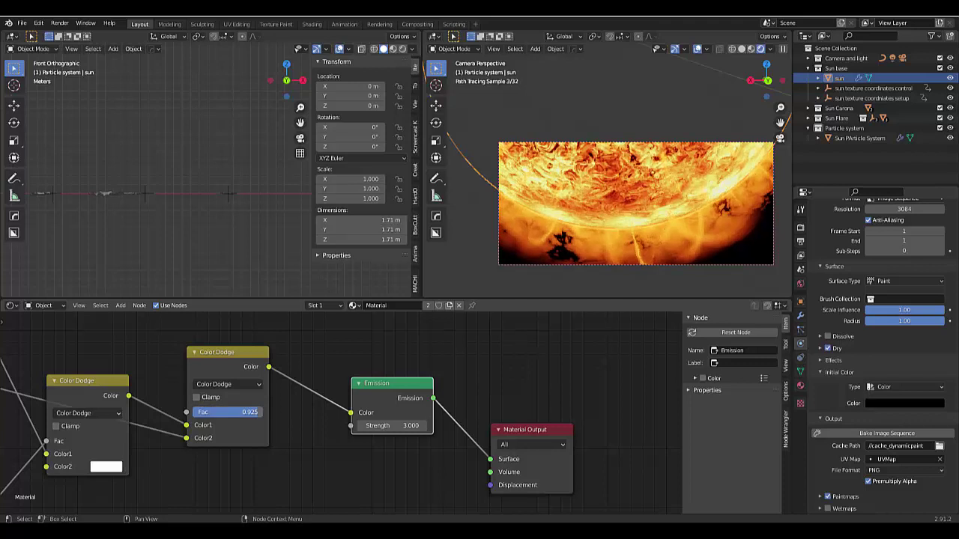
pyautogui.click(251, 414)
pyautogui.write('0')
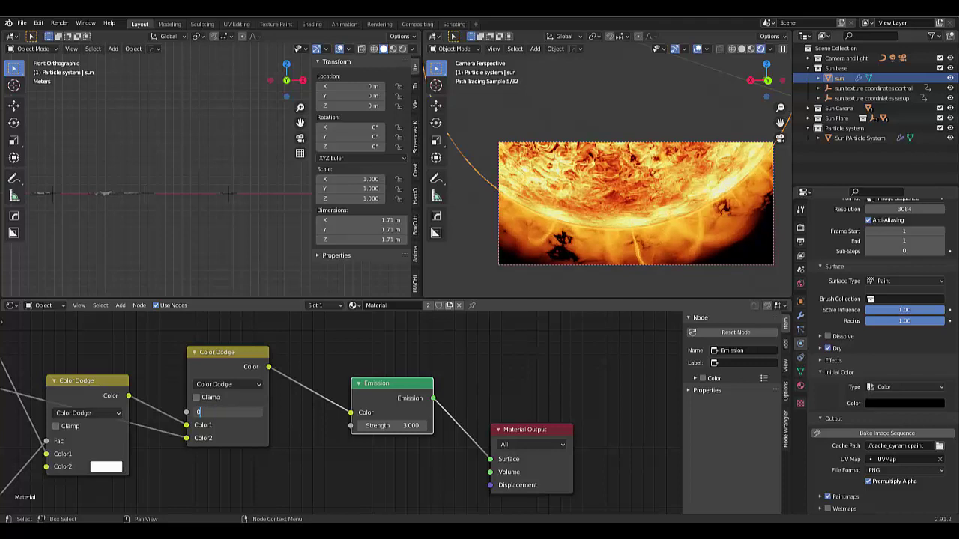
pyautogui.write('.95')
pyautogui.press('Return')
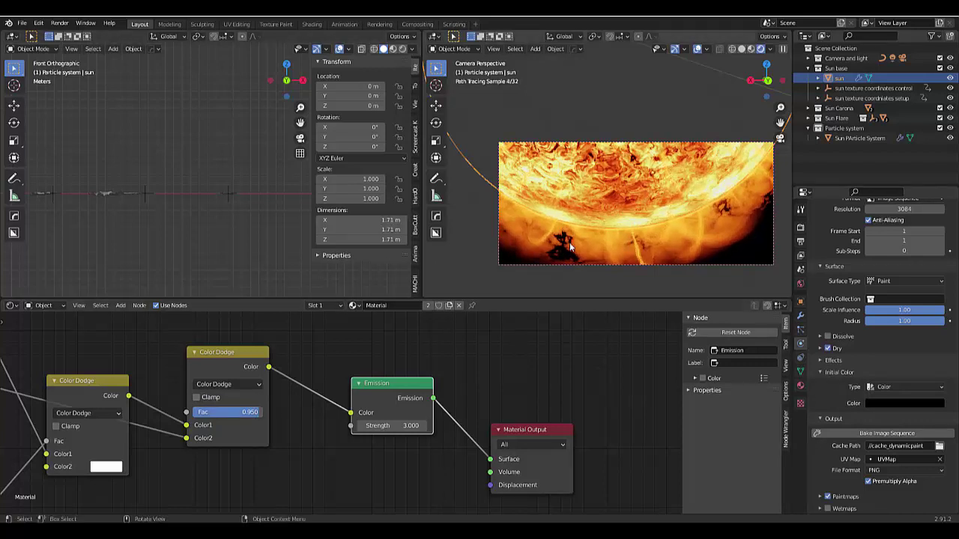
# - Clear the render region so the camera view renders the whole sun
pyautogui.press('alt')
pyautogui.hotkey('ctrl', 'b')
pyautogui.moveTo(598, 205); pyautogui.dragTo(594, 188)
pyautogui.scroll(-5, 594, 189)
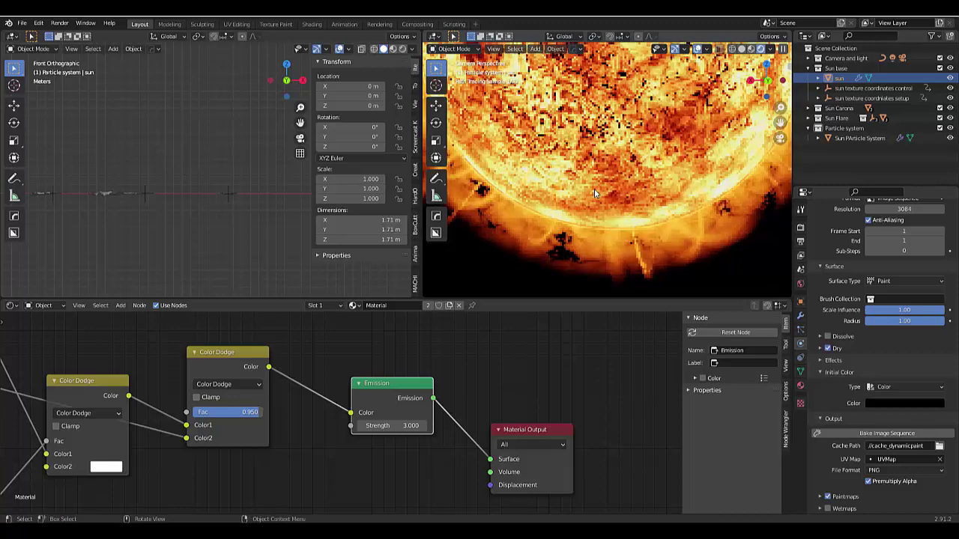
pyautogui.scroll(1, 556, 123)
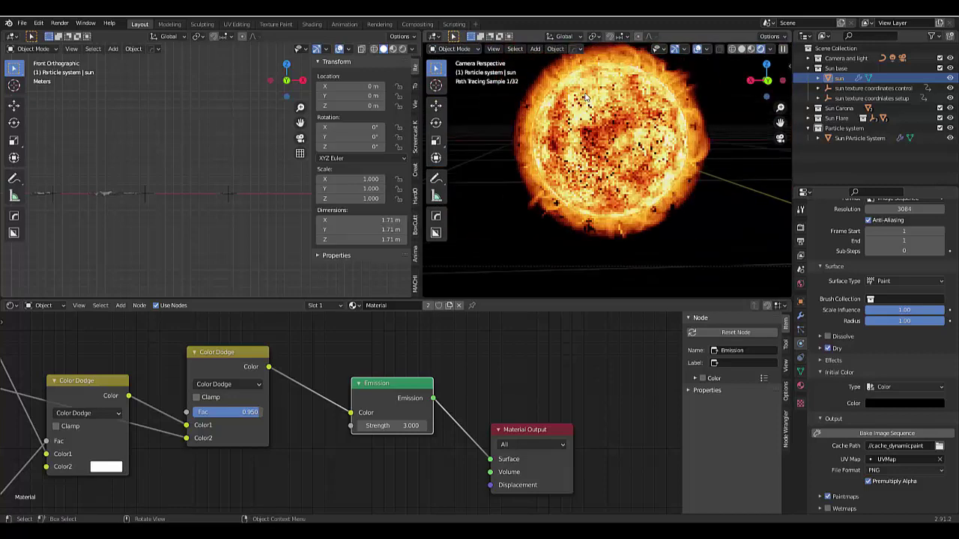
pyautogui.scroll(-1, 369, 415)
# - Set a render region over the sun's lower part and move the paintmap ColorRamp's black stop to position 0.200
pyautogui.scroll(-5, 369, 414)
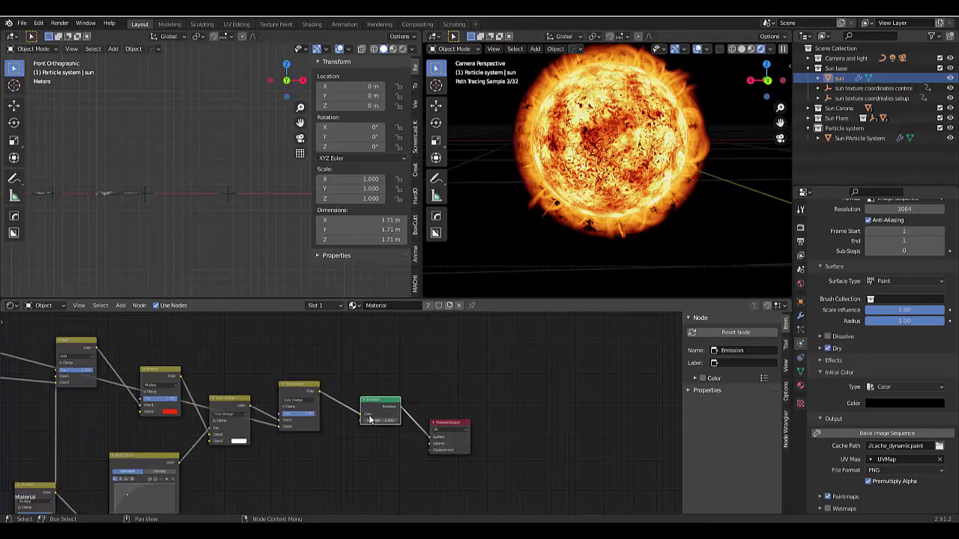
pyautogui.scroll(-4, 277, 429)
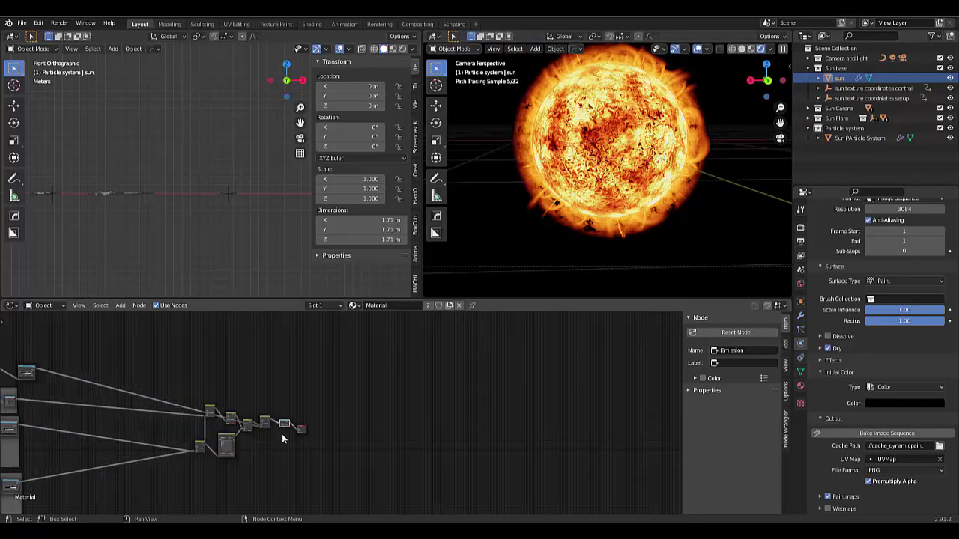
pyautogui.keyDown('ctrl'); pyautogui.hscroll(-2, 51, 409); pyautogui.keyUp('ctrl')
pyautogui.scroll(6, 43, 405)
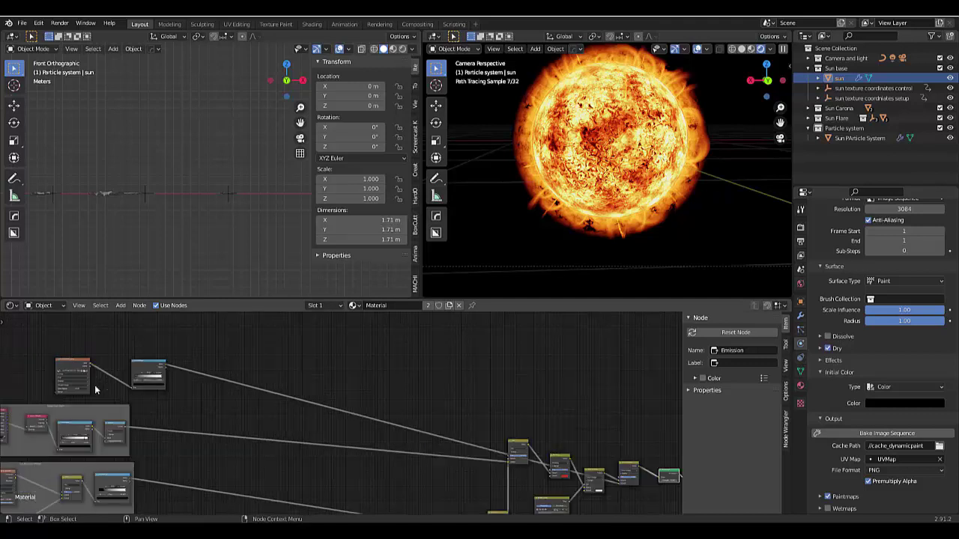
pyautogui.scroll(4, 217, 378)
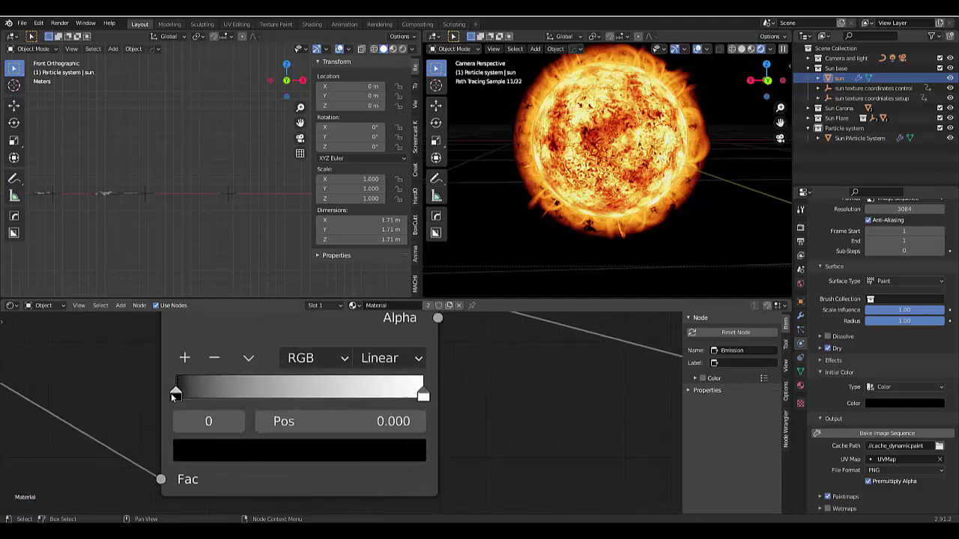
pyautogui.scroll(5, 552, 199)
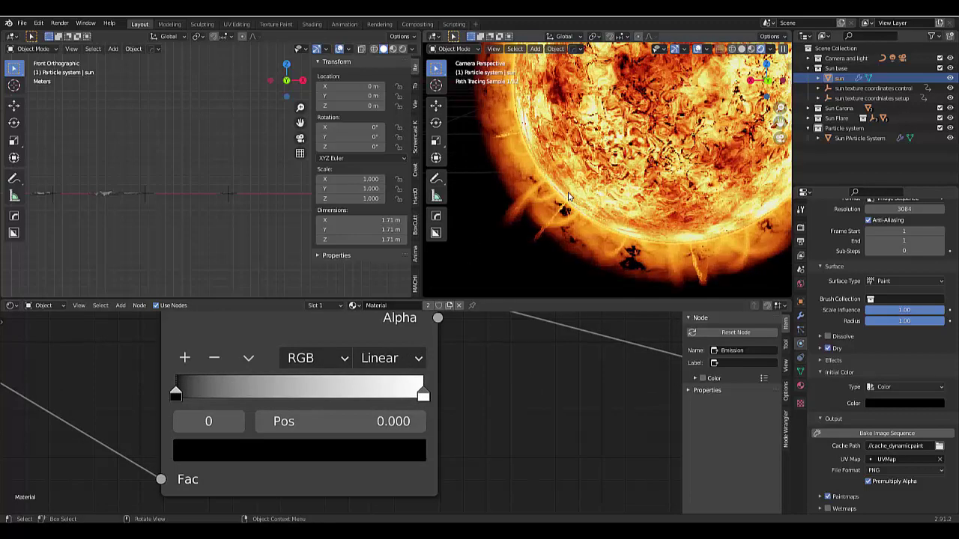
pyautogui.scroll(-3, 568, 196)
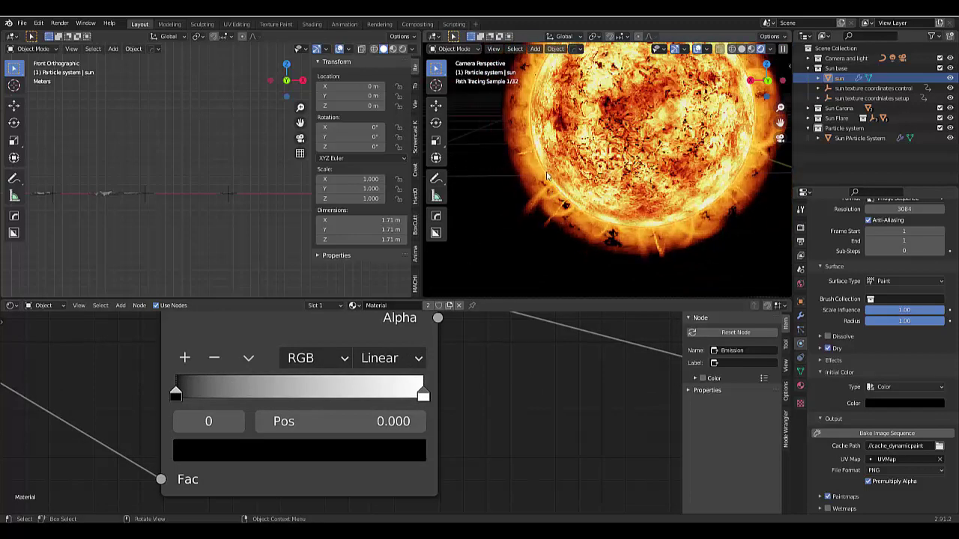
pyautogui.hotkey('ctrl', 'b')
pyautogui.moveTo(533, 166); pyautogui.dragTo(762, 246)
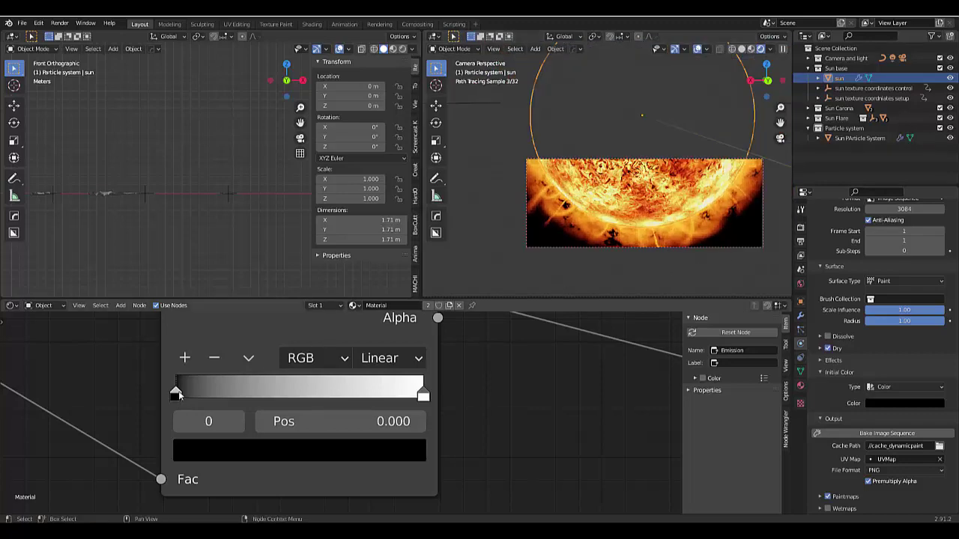
pyautogui.moveTo(226, 395)
pyautogui.mouseDown()
pyautogui.moveTo(388, 408)
pyautogui.moveTo(188, 406)
pyautogui.moveTo(313, 405)
pyautogui.moveTo(173, 397)
pyautogui.moveTo(410, 402)
pyautogui.moveTo(223, 397)
pyautogui.mouseUp()
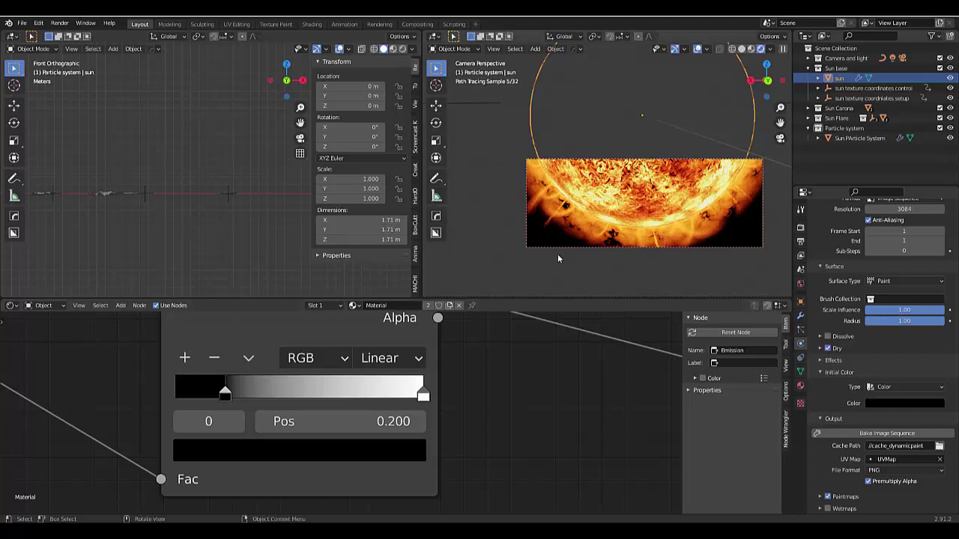
# - Remove the render region and check the paint mask's effect across the full sun
pyautogui.hotkey('ctrl', 'alt', 'b')
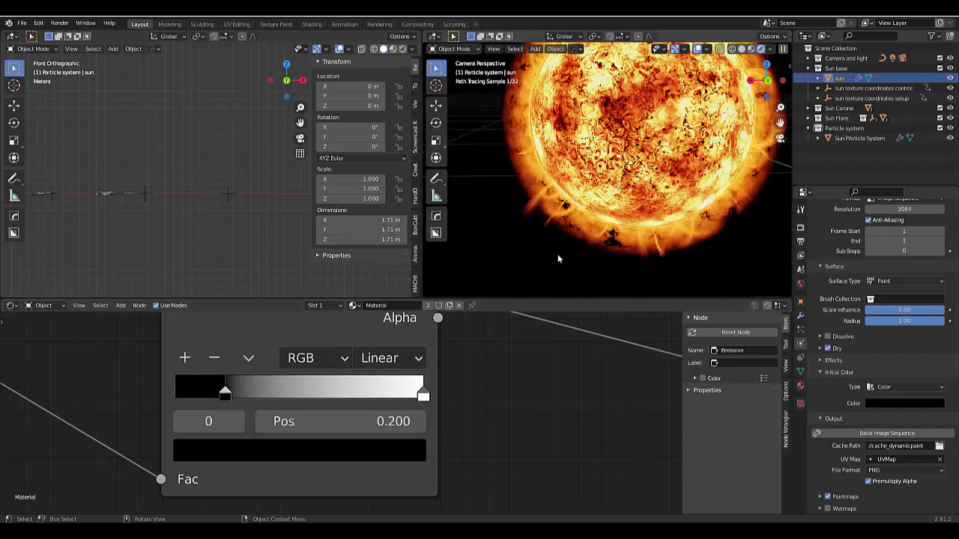
pyautogui.scroll(-2, 582, 211)
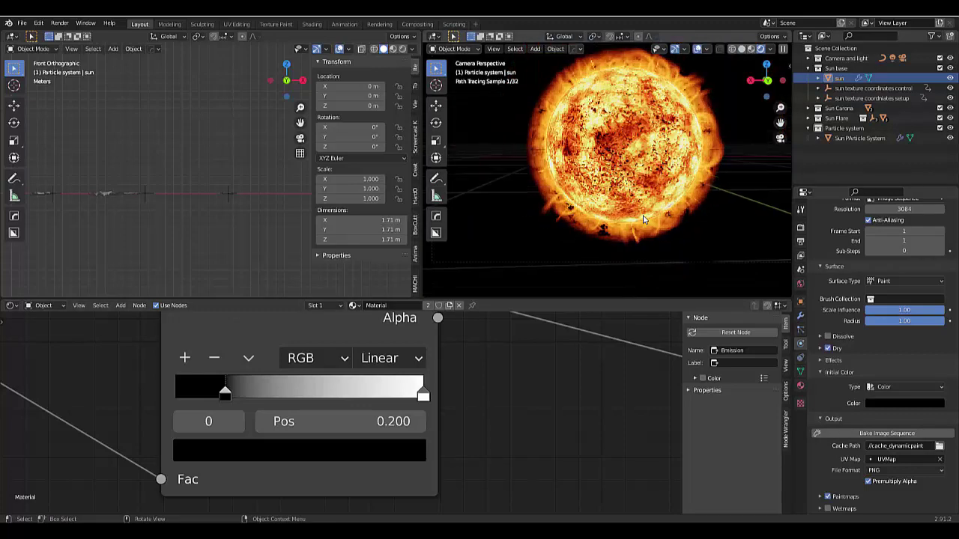
pyautogui.scroll(-2, 643, 219)
pyautogui.scroll(3, 659, 195)
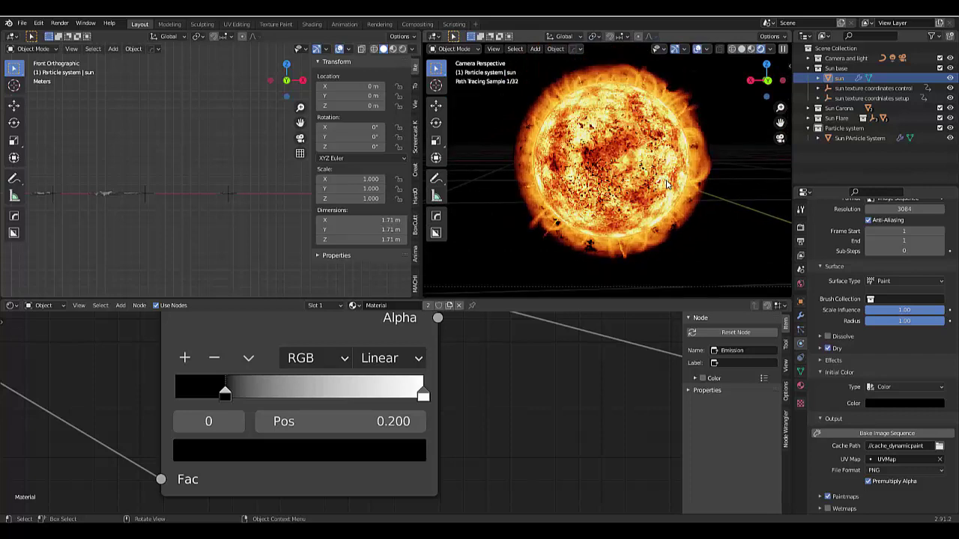
pyautogui.scroll(-4, 469, 441)
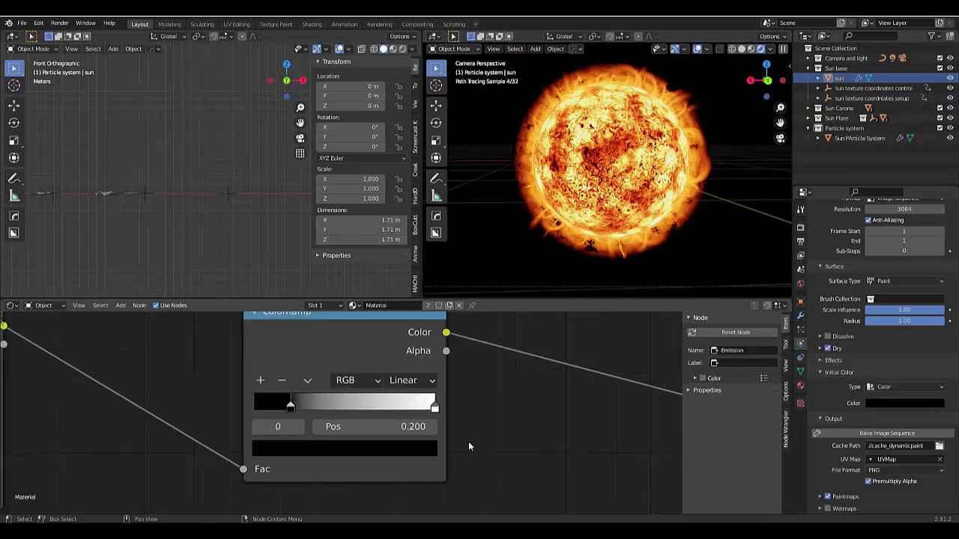
# - Try a Fac of 0.93 on the last Color Dodge node before the Emission shader, and settle on 0.9
pyautogui.scroll(-6, 375, 446)
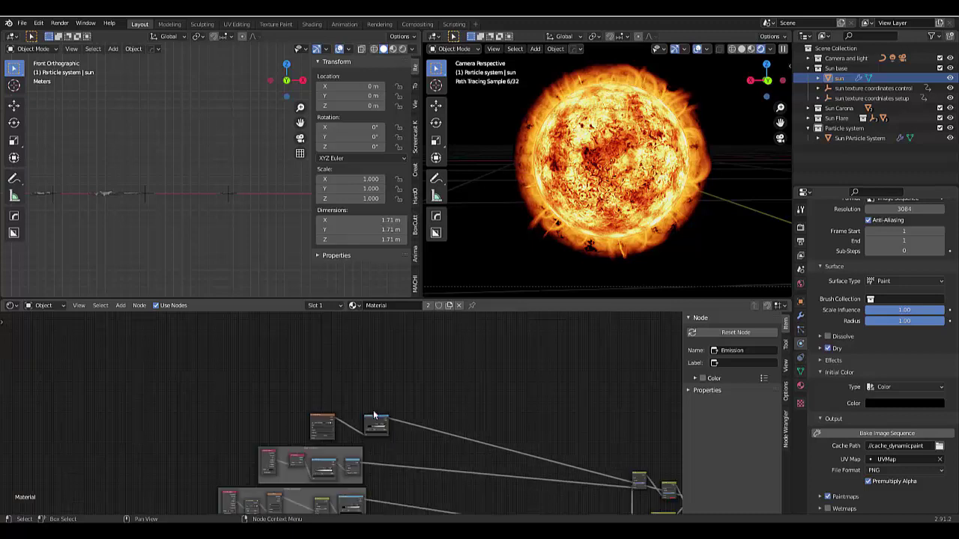
pyautogui.scroll(2, 558, 483)
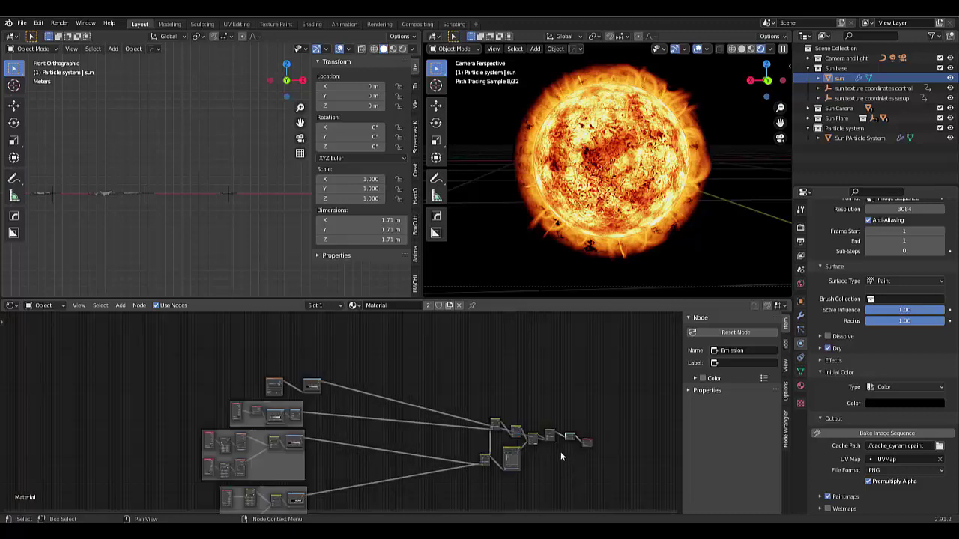
pyautogui.scroll(2, 561, 451)
pyautogui.scroll(3, 190, 348)
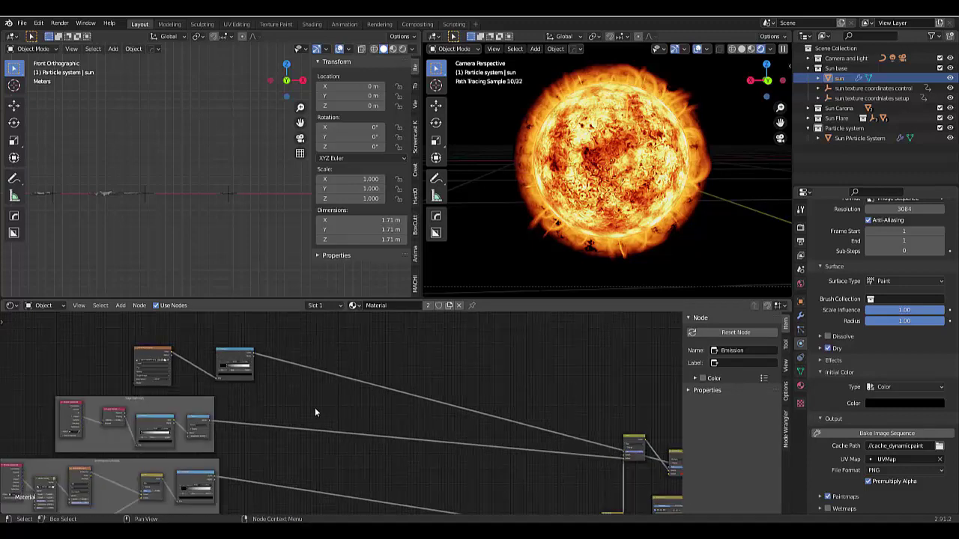
pyautogui.scroll(-4, 315, 407)
pyautogui.scroll(6, 488, 470)
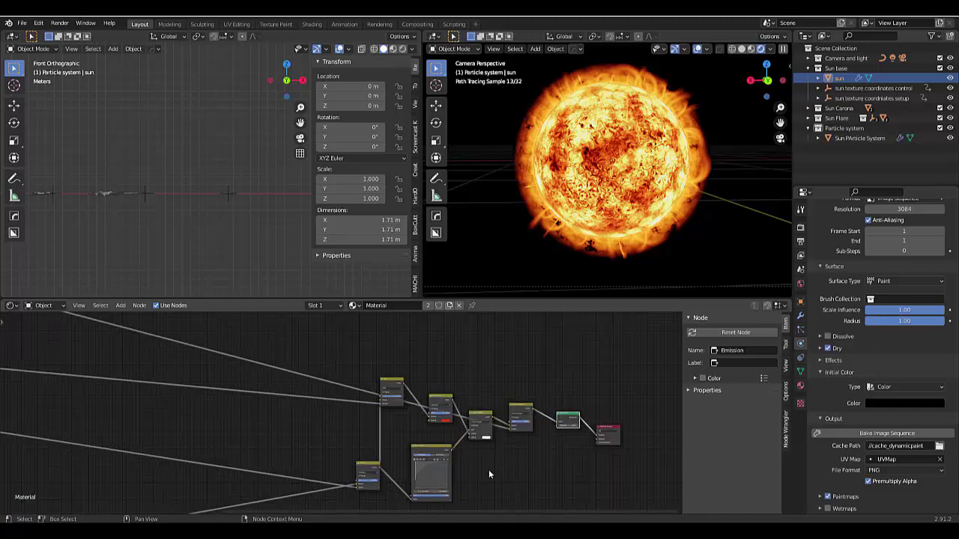
pyautogui.scroll(5, 571, 382)
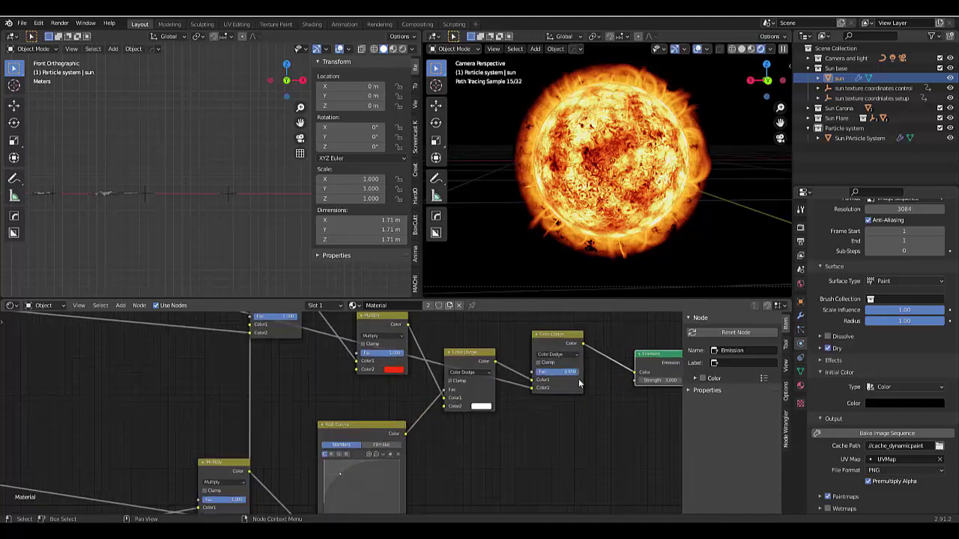
pyautogui.scroll(1, 583, 380)
pyautogui.doubleClick(574, 371)
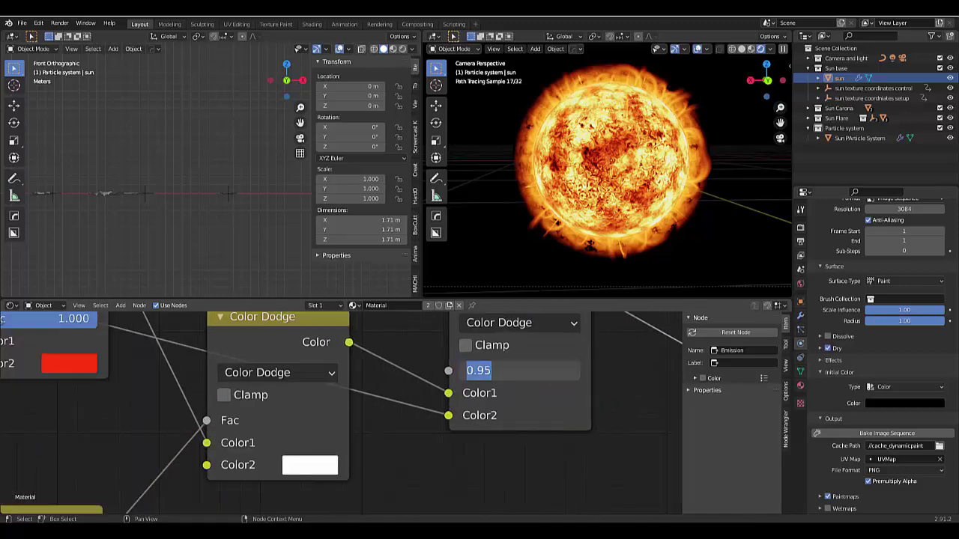
pyautogui.write('0.93')
pyautogui.press('Return')
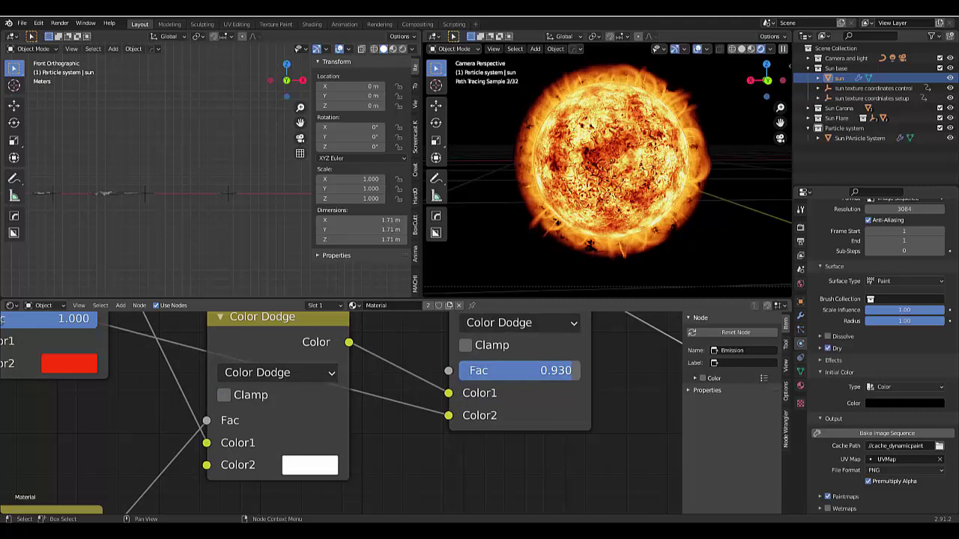
pyautogui.click(520, 370)
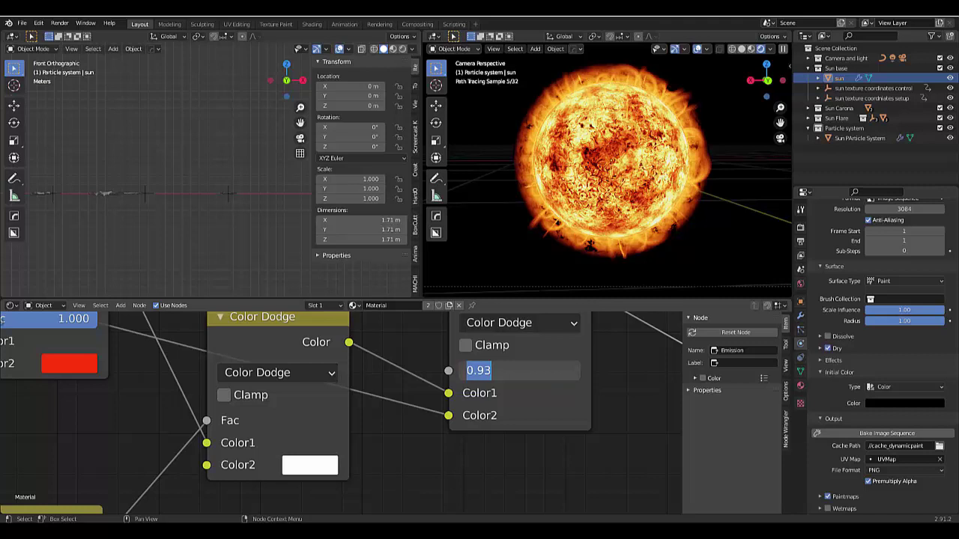
pyautogui.write('0.9')
pyautogui.press('Return')
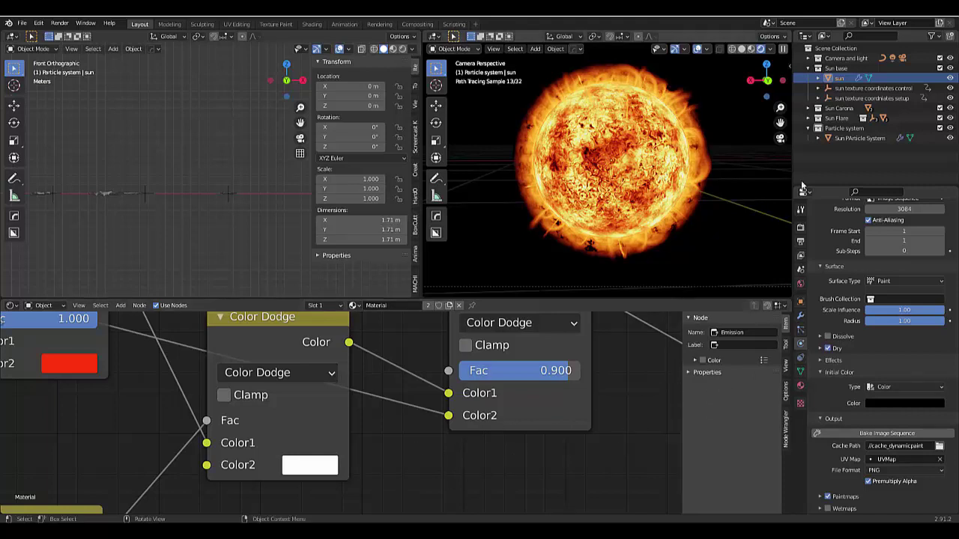
# - Expand the Color Management settings in the scene's render properties and save the blend file
pyautogui.click(801, 226)
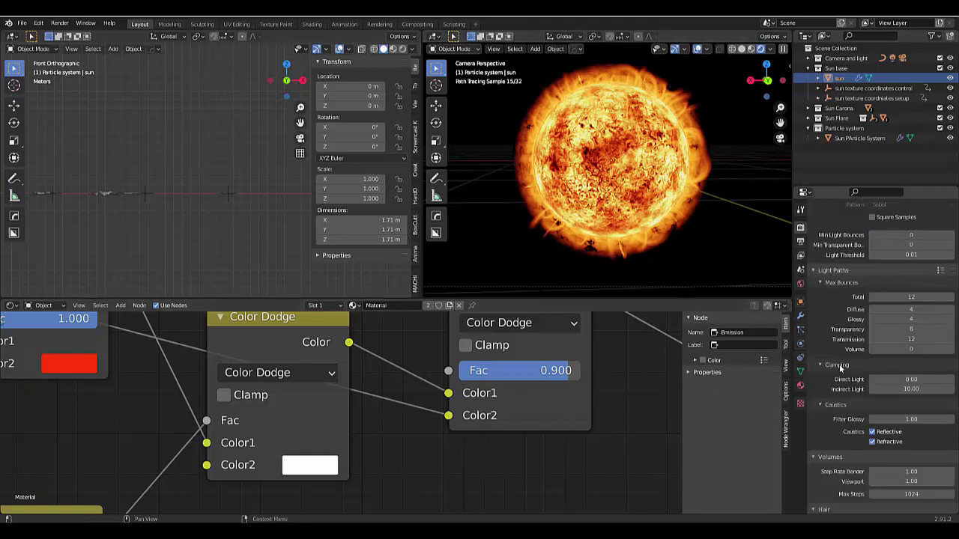
pyautogui.scroll(7, 839, 364)
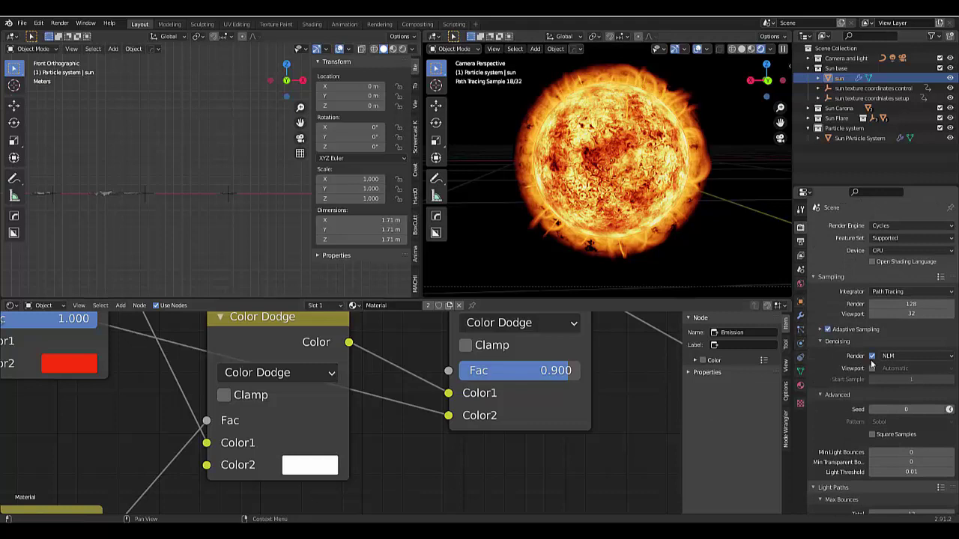
pyautogui.scroll(-10, 868, 365)
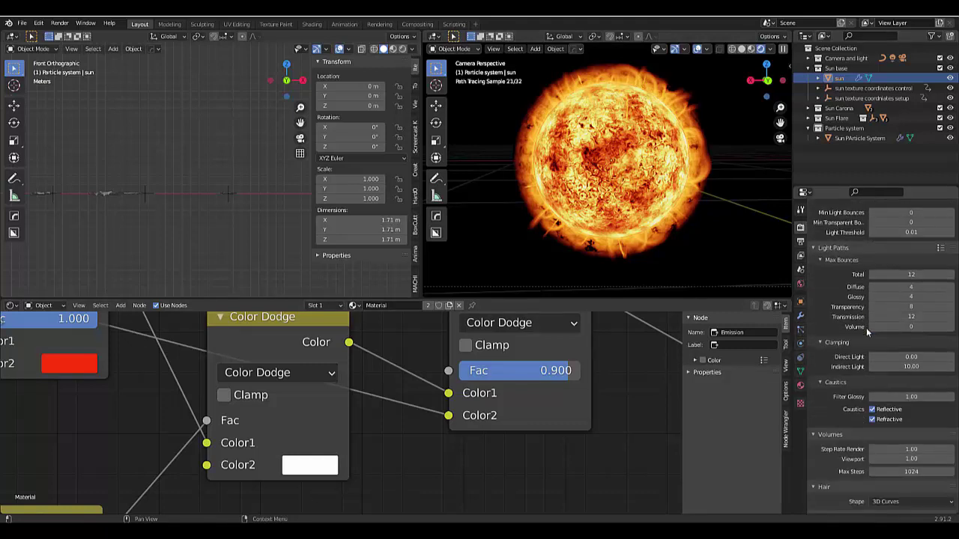
pyautogui.scroll(-3, 866, 367)
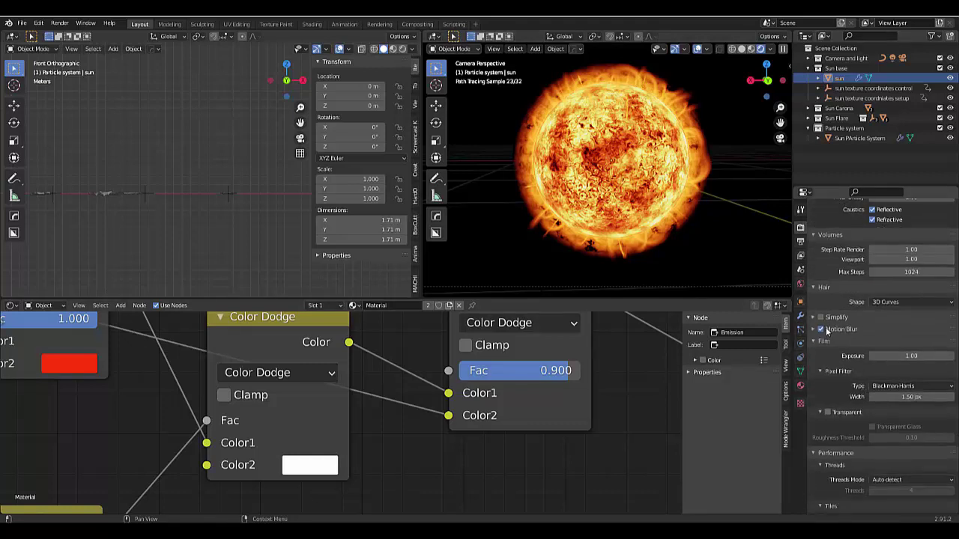
pyautogui.scroll(-8, 861, 367)
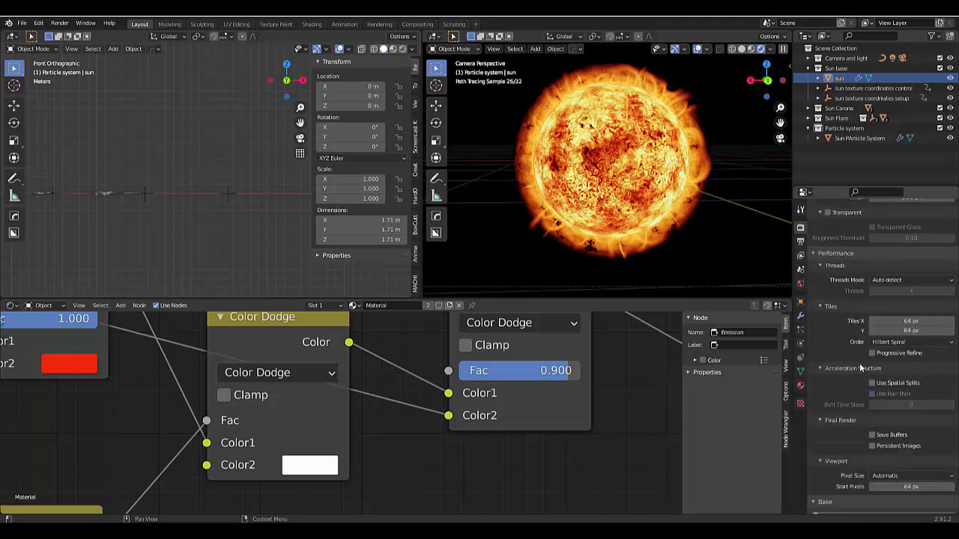
pyautogui.scroll(-5, 859, 363)
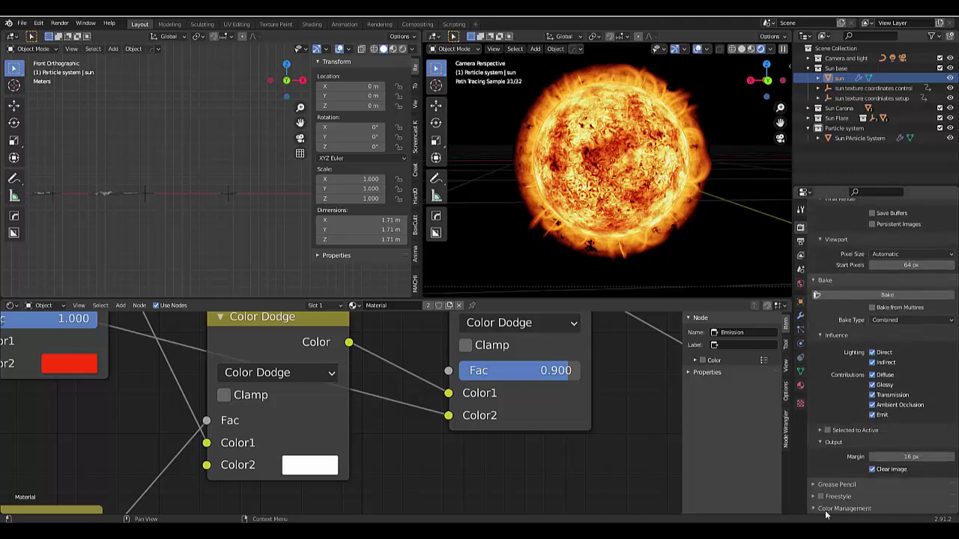
pyautogui.scroll(-1, 848, 451)
pyautogui.scroll(-4, 846, 446)
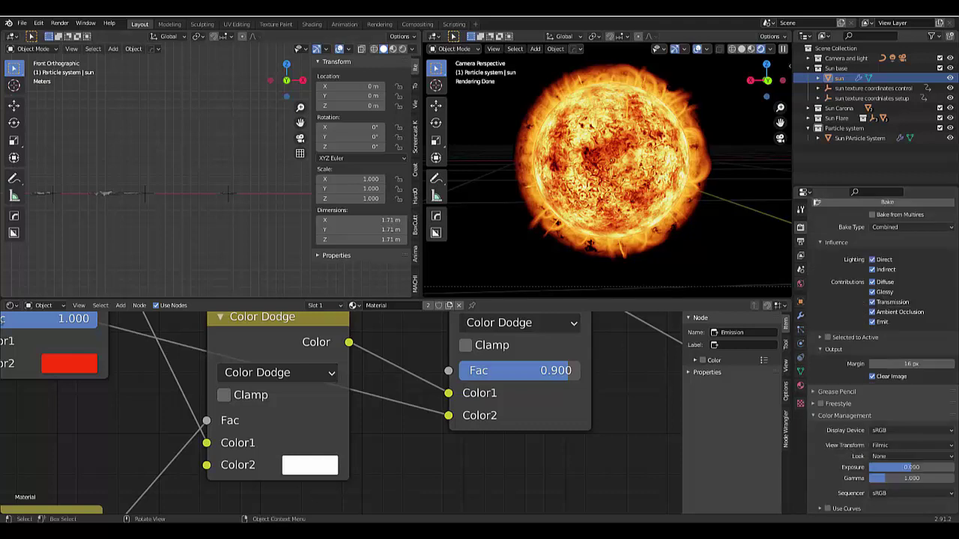
pyautogui.click(21, 23)
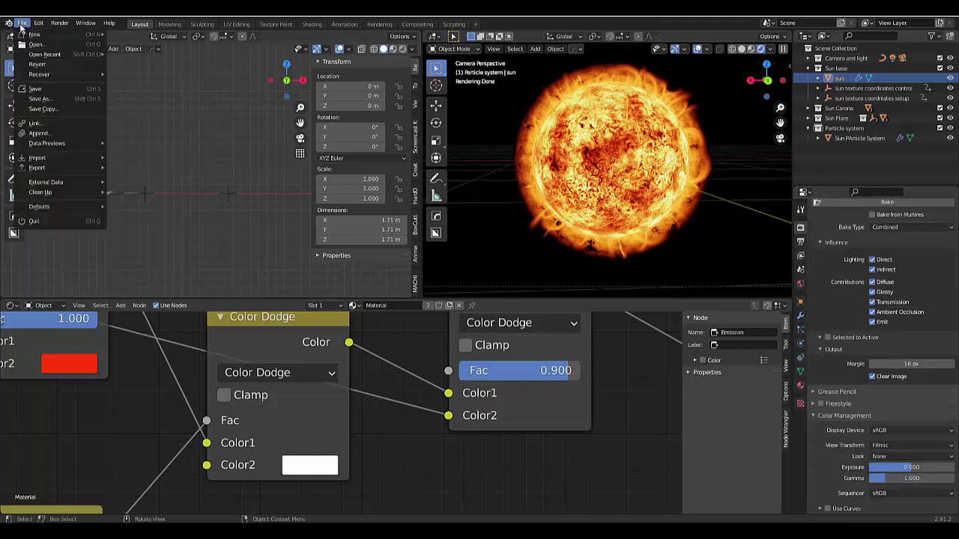
pyautogui.click(35, 88)
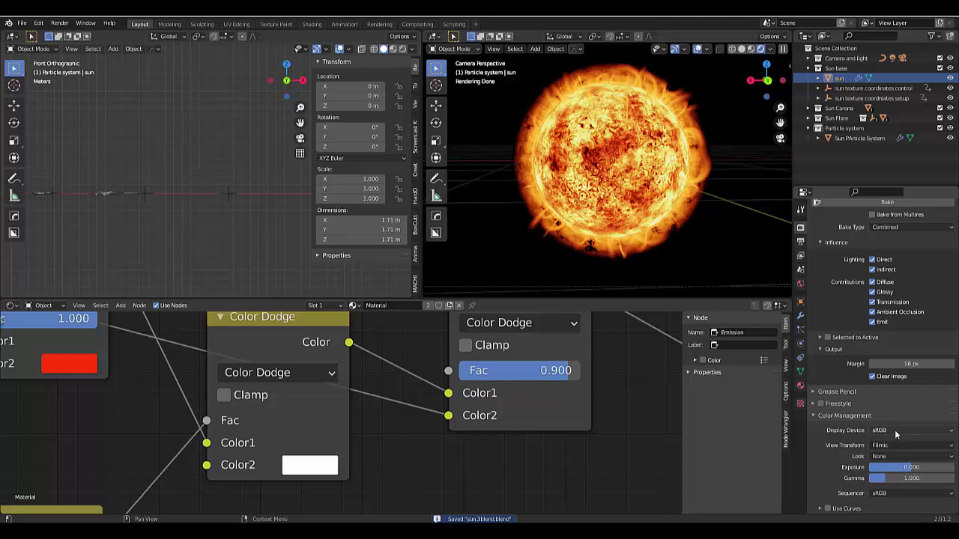
# - Enable Use Curves in Color Management and raise the combined curve's middle to about X 0.385, Y 0.5
pyautogui.click(827, 509)
pyautogui.click(820, 509)
pyautogui.scroll(-5, 830, 467)
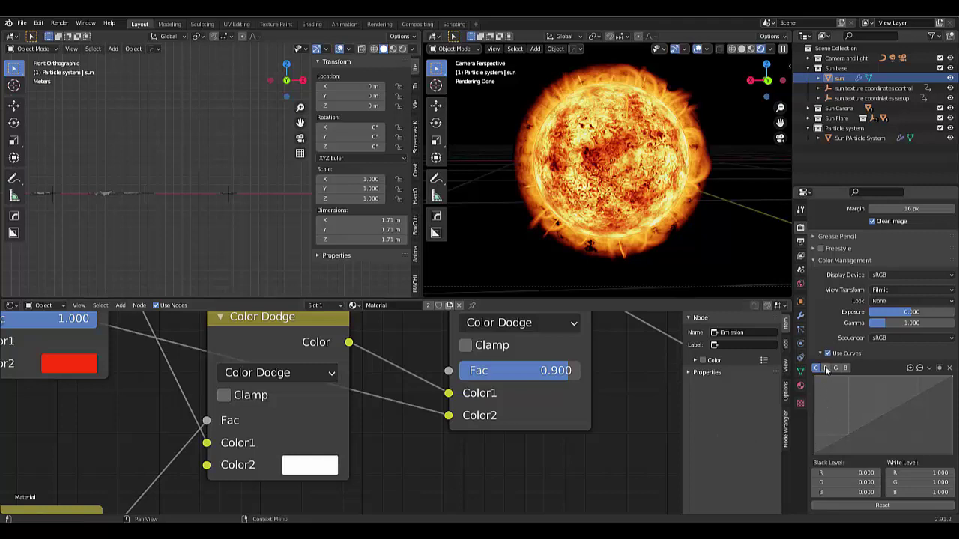
pyautogui.moveTo(865, 418); pyautogui.dragTo(867, 415)
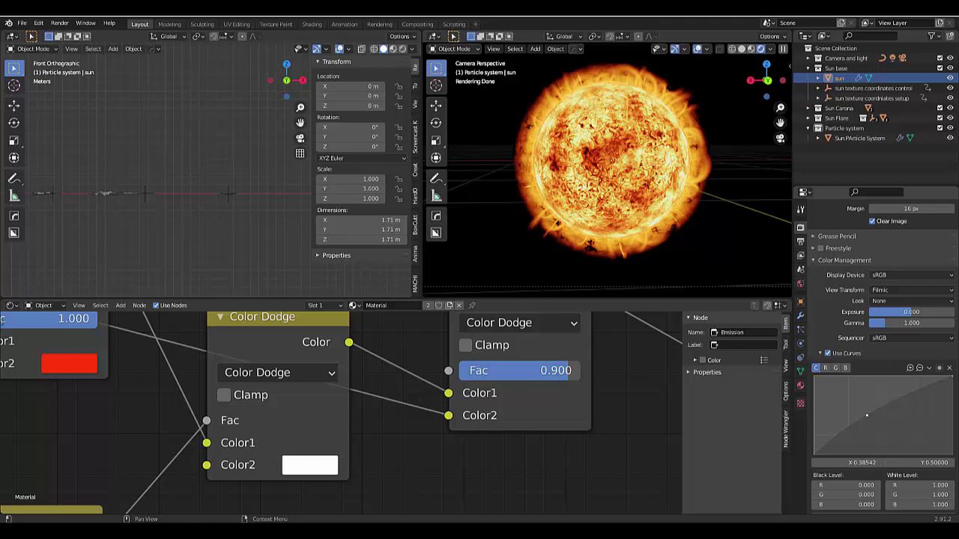
# - Lower the middle of the green and blue colour curves to about Y 0.381, and raise the red curve to about X 0.417, Y 0.475
pyautogui.click(836, 368)
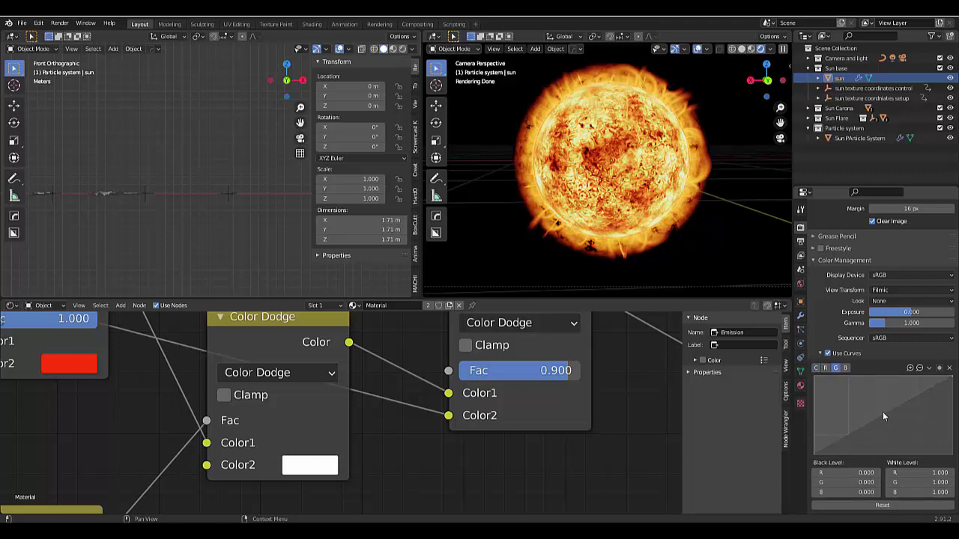
pyautogui.moveTo(879, 417); pyautogui.dragTo(884, 425)
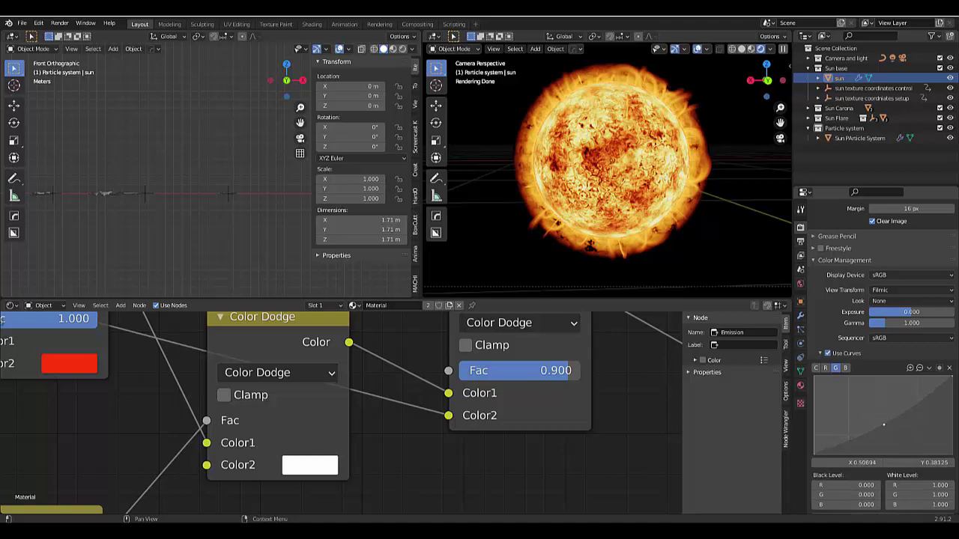
pyautogui.click(846, 369)
pyautogui.moveTo(881, 421); pyautogui.dragTo(886, 425)
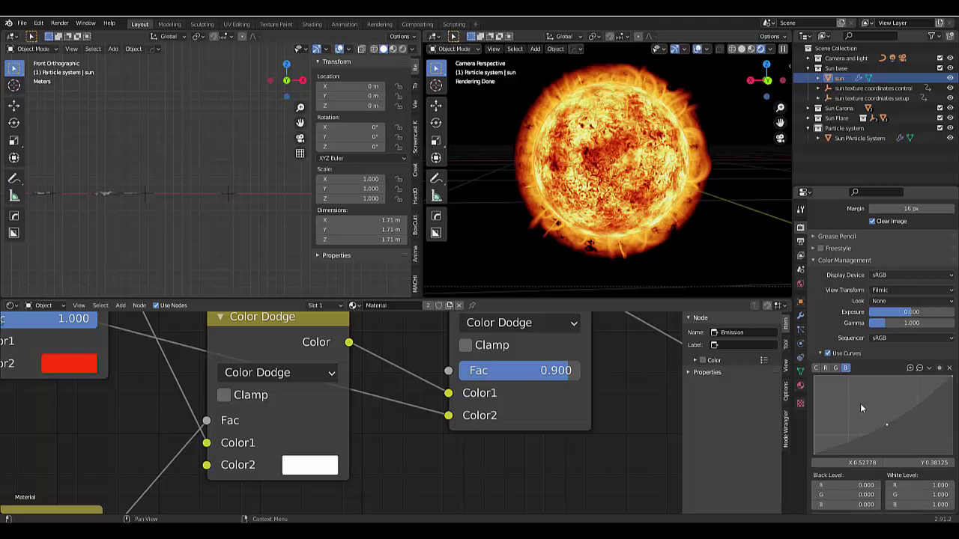
pyautogui.click(825, 368)
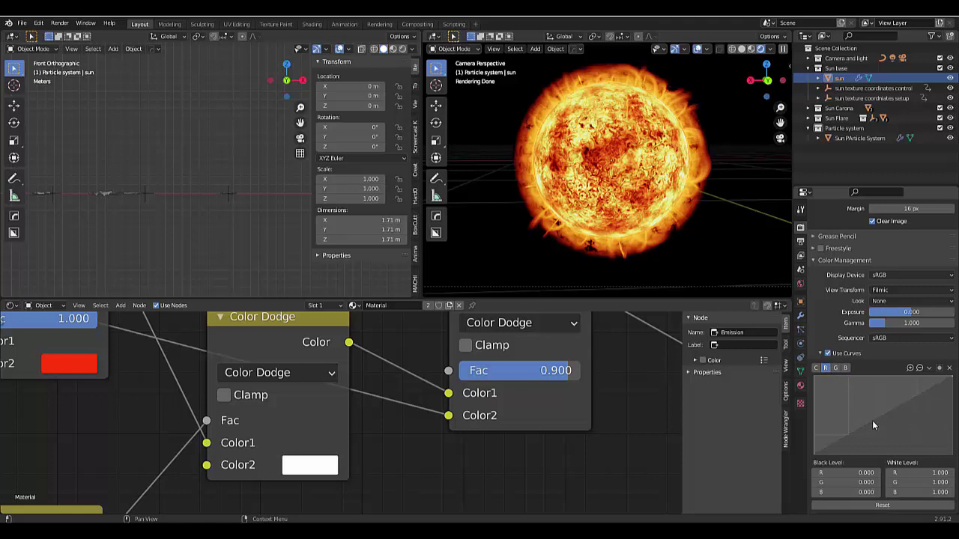
pyautogui.click(872, 421)
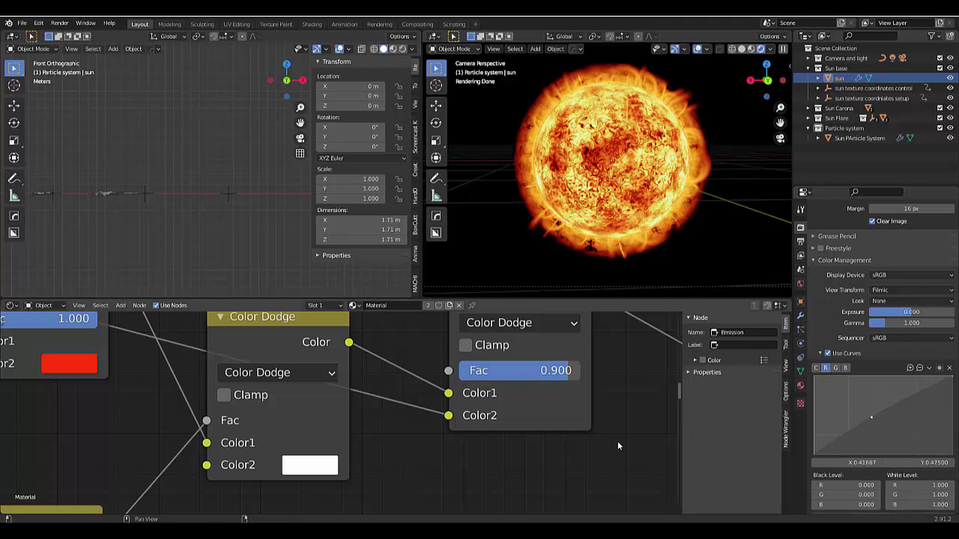
# - Try an orange-red and an orange shade for Color2 on the Multiply node feeding the Color Dodge, undoing each change
pyautogui.scroll(-6, 577, 459)
pyautogui.scroll(-4, 476, 391)
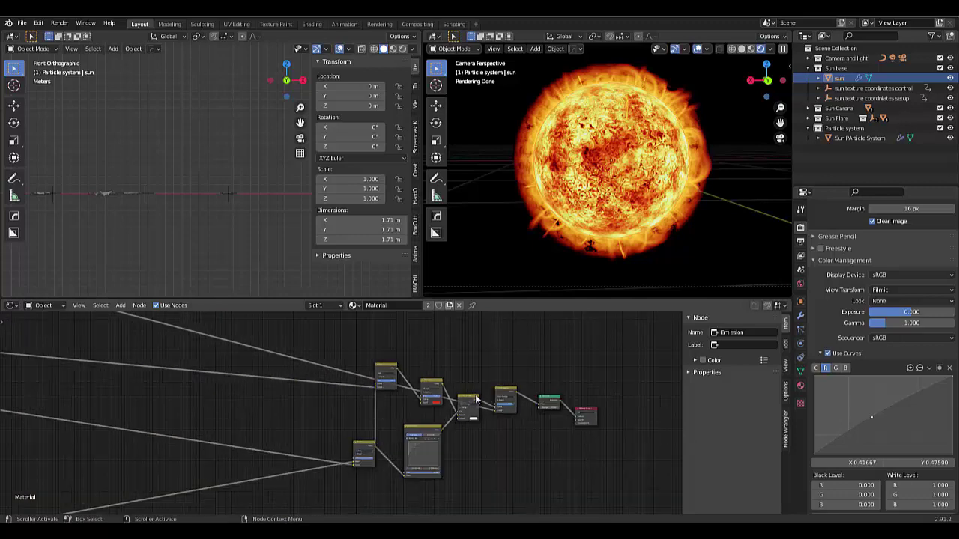
pyautogui.scroll(8, 433, 391)
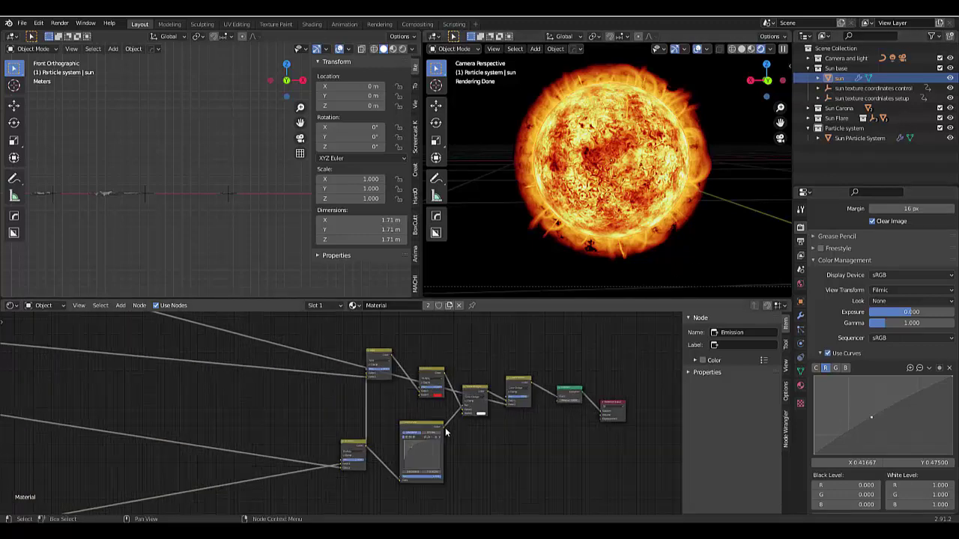
pyautogui.scroll(1, 445, 367)
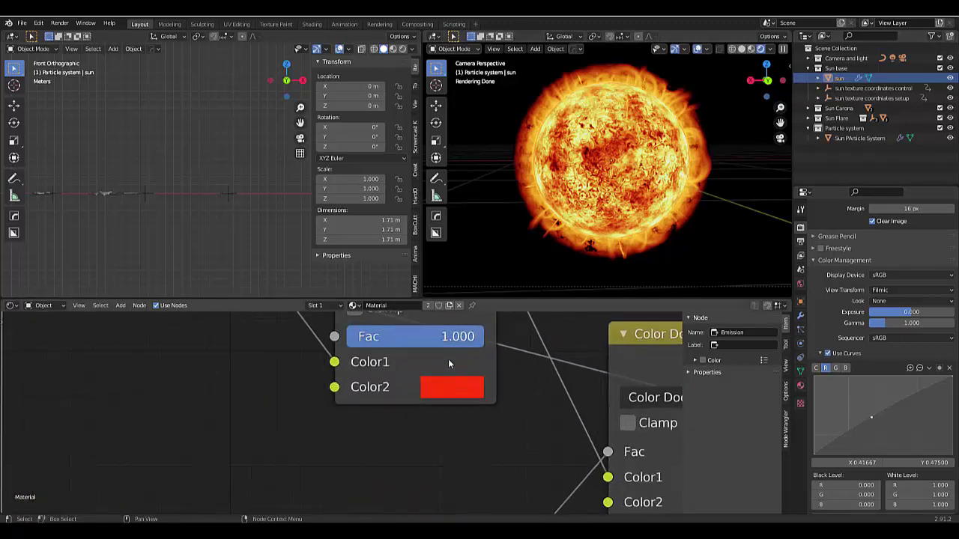
pyautogui.click(452, 387)
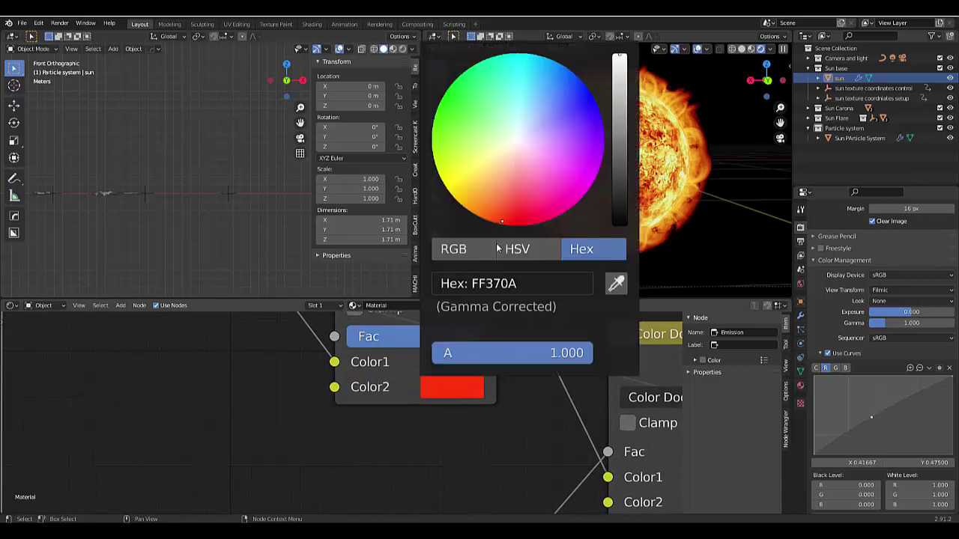
pyautogui.click(498, 215)
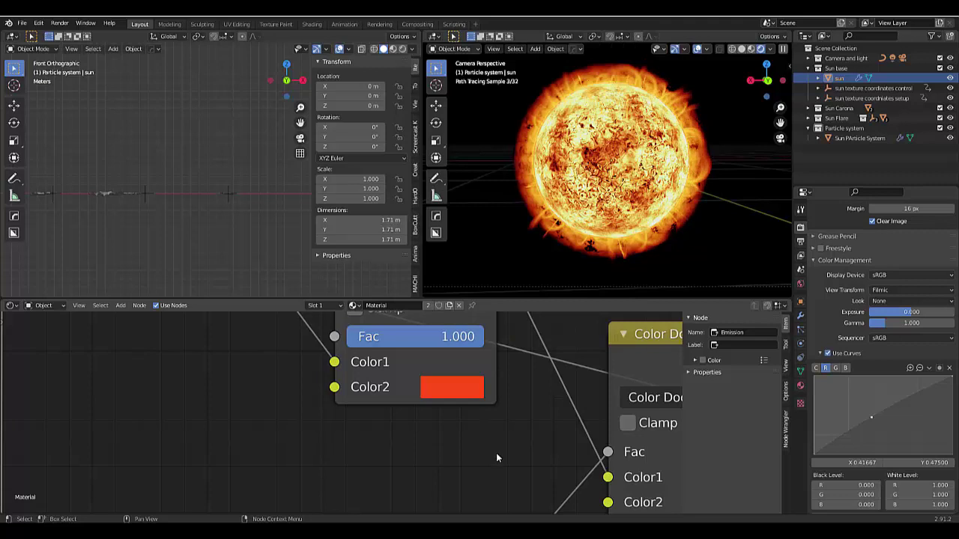
pyautogui.hotkey('ctrl', 'z')
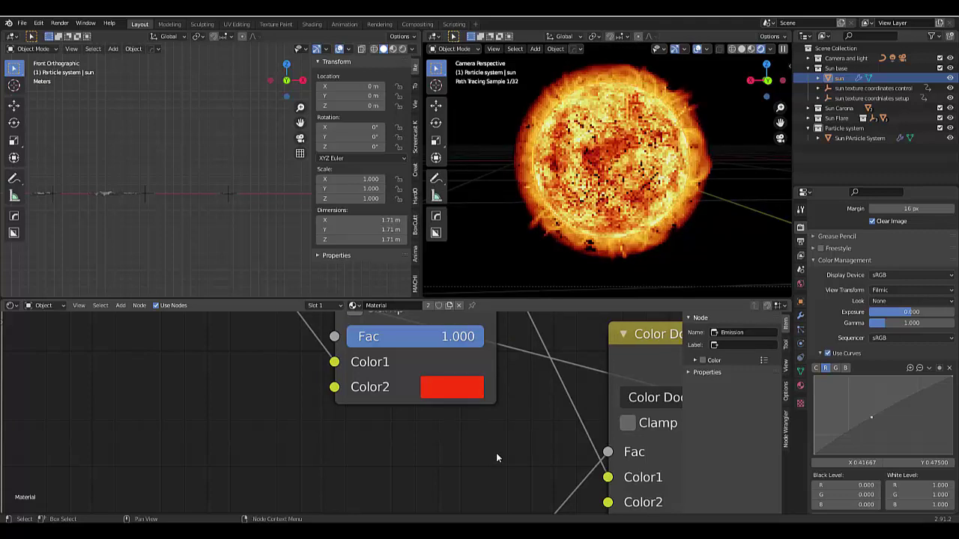
pyautogui.click(466, 393)
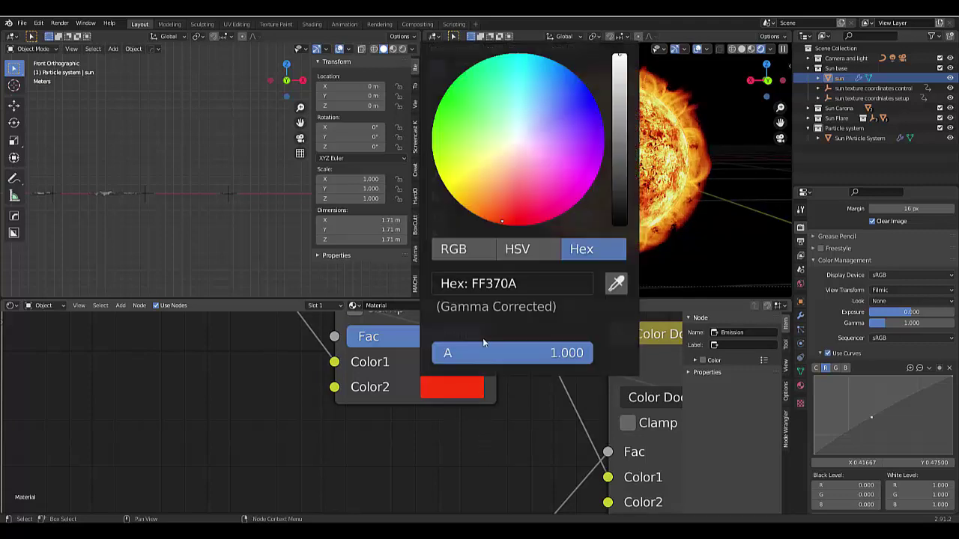
pyautogui.click(486, 209)
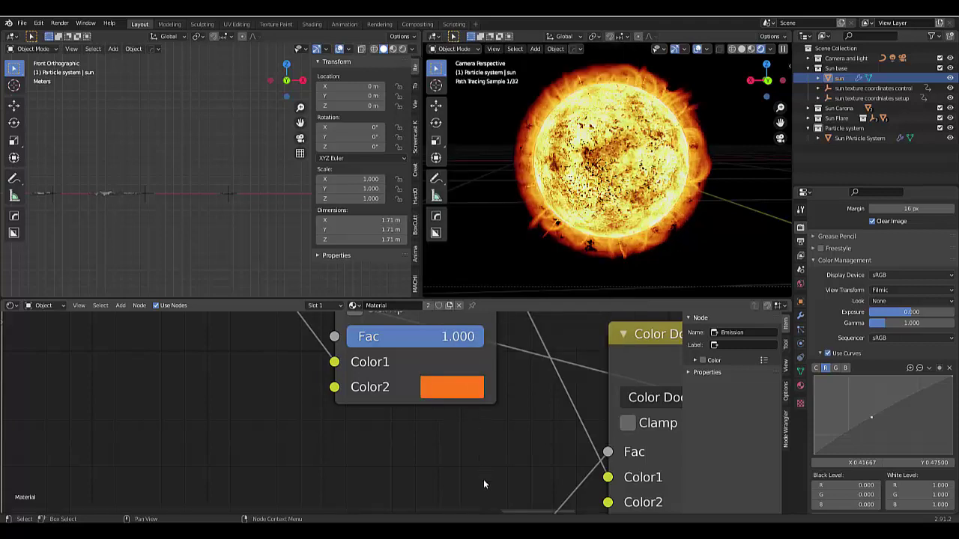
pyautogui.hotkey('ctrl', 'z')
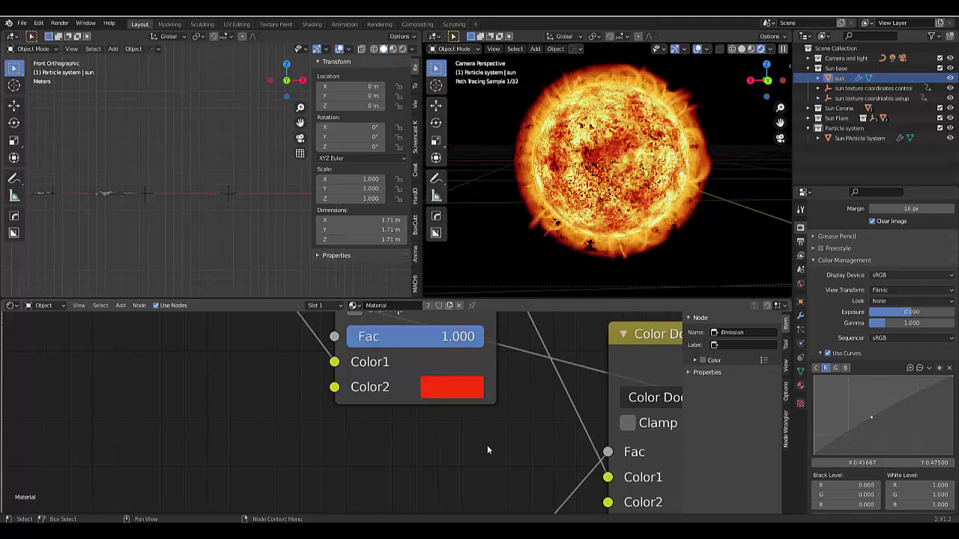
# - Try a more orange shade for Color2 on the Multiply node, undo it, and redo the colour curve change undone along with it
pyautogui.click(453, 386)
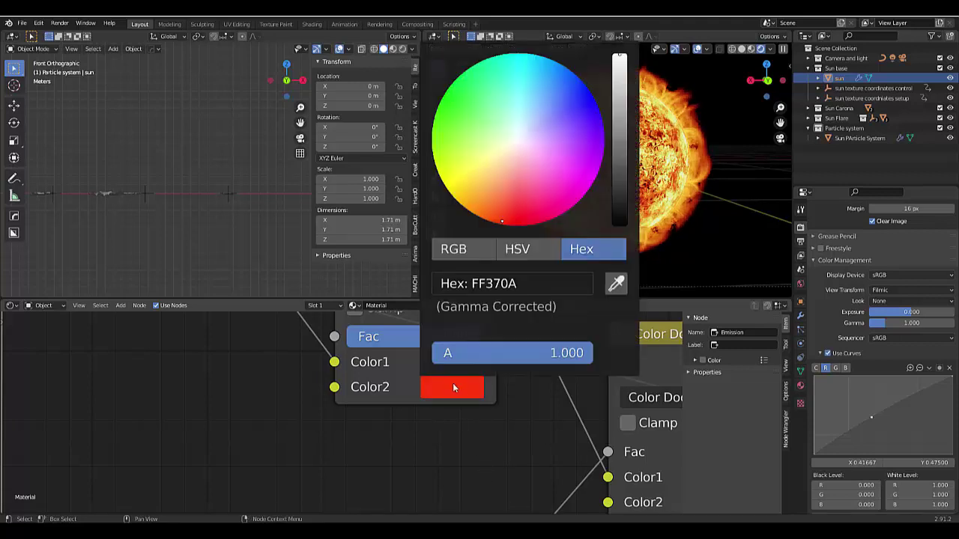
pyautogui.click(502, 217)
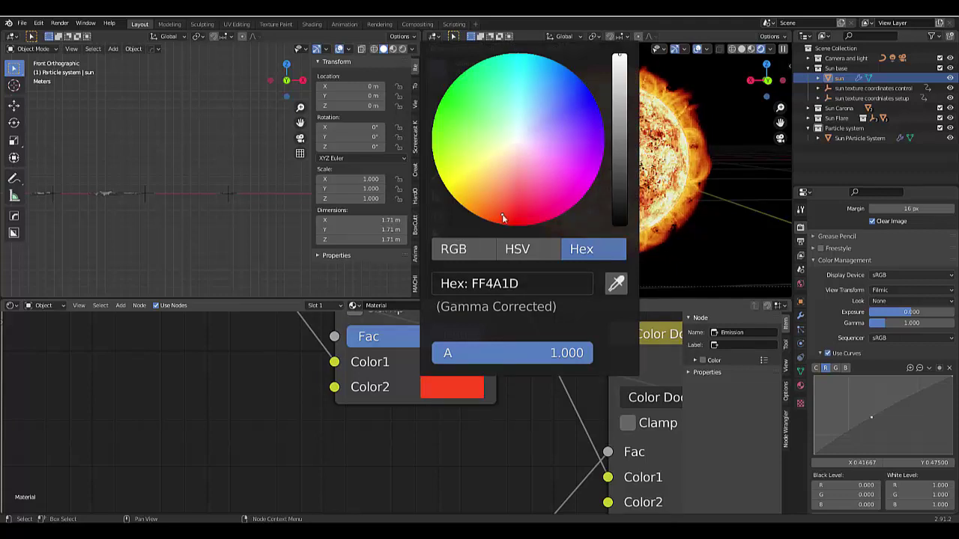
pyautogui.moveTo(502, 217); pyautogui.dragTo(490, 220)
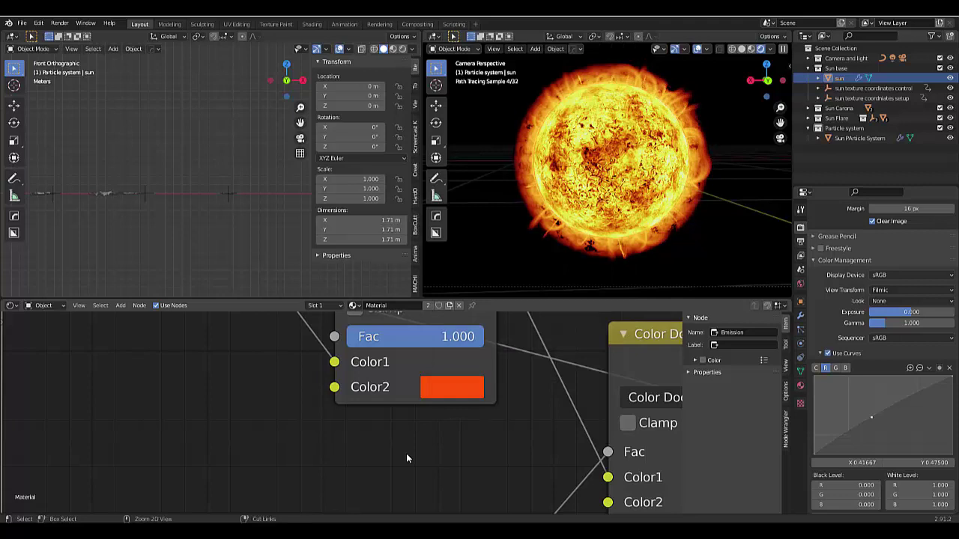
pyautogui.hotkey('ctrl', 'z')
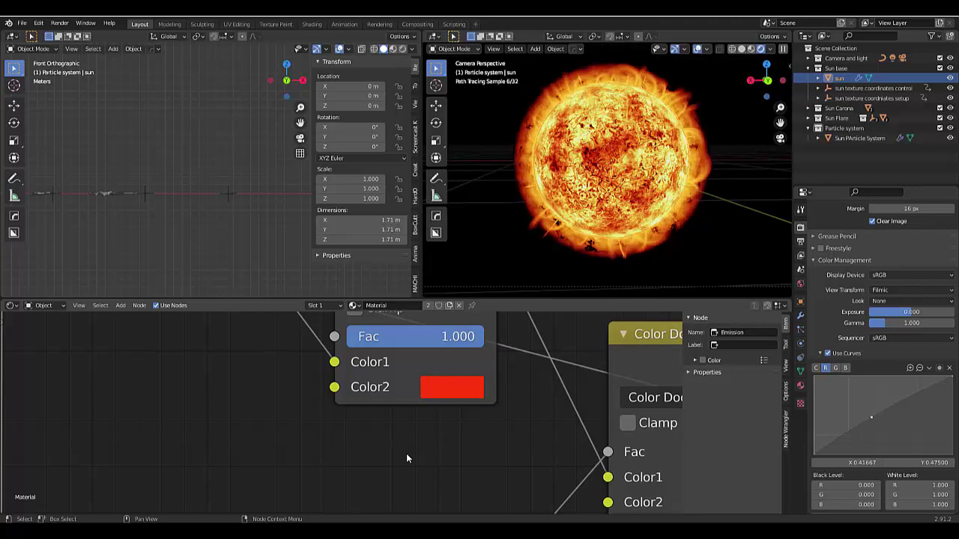
pyautogui.hotkey('ctrl', 'z')
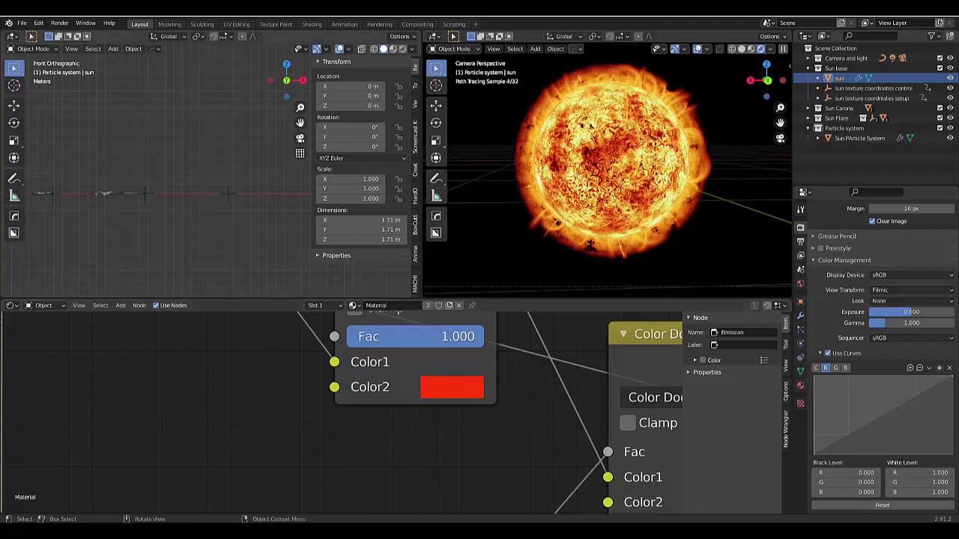
pyautogui.click(42, 22)
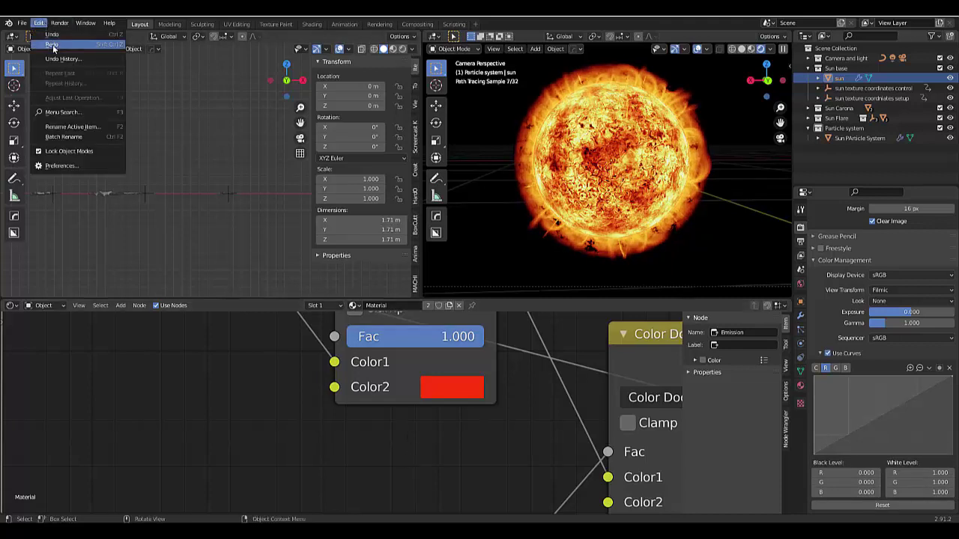
pyautogui.click(52, 44)
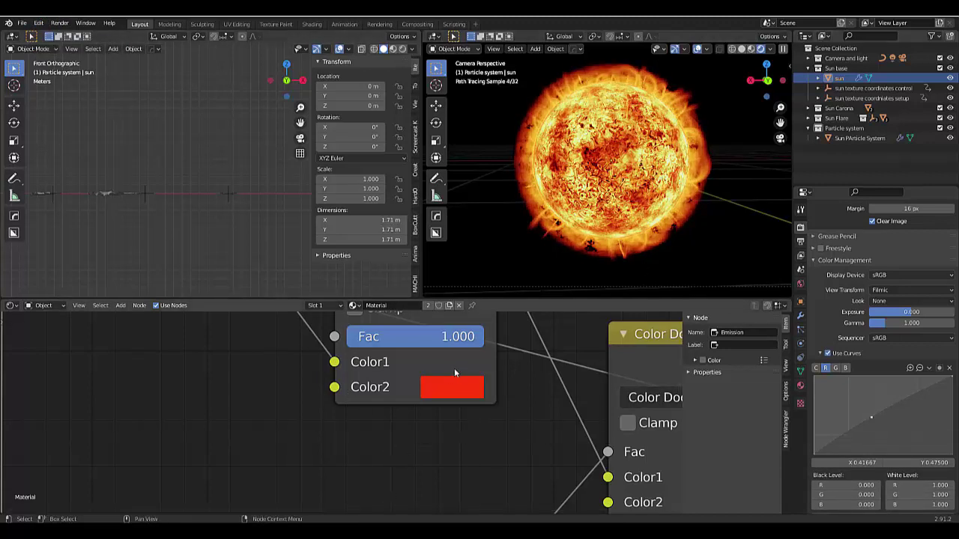
pyautogui.moveTo(416, 337)
pyautogui.mouseDown()
pyautogui.moveTo(401, 336)
pyautogui.moveTo(416, 336)
pyautogui.mouseUp()
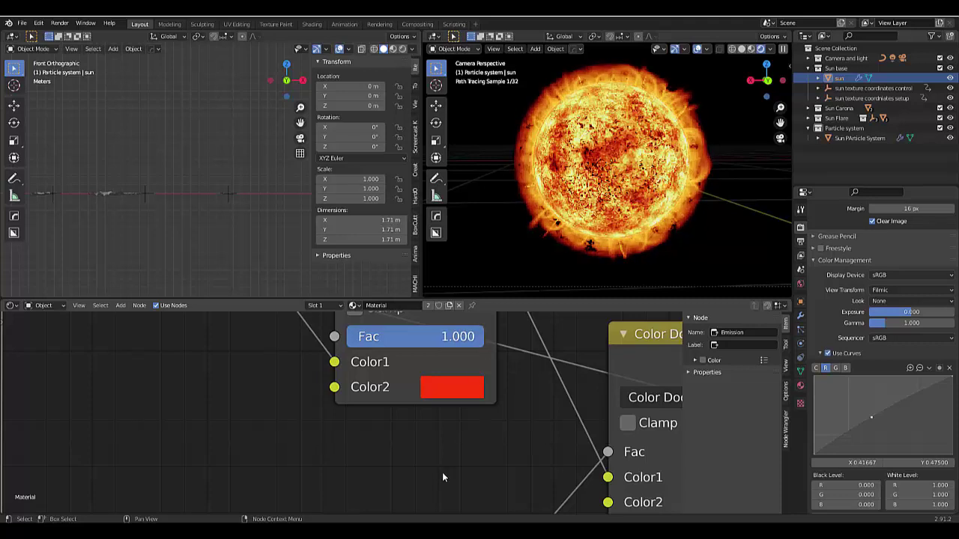
# - Try the Multiply and Color Burn blend modes on the last mix node before the Emission, then return it to Color Dodge
pyautogui.scroll(-4, 431, 502)
pyautogui.scroll(-2, 431, 504)
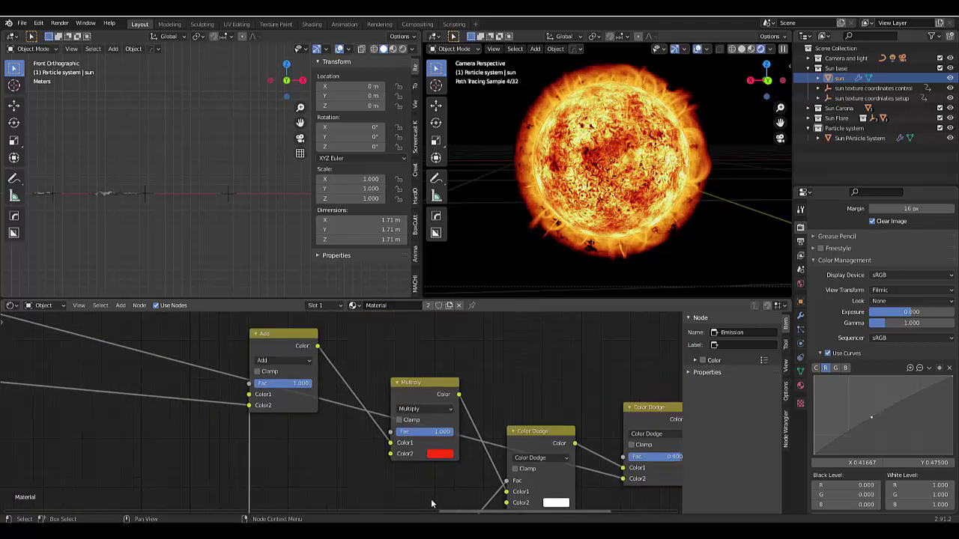
pyautogui.keyDown('ctrl'); pyautogui.hscroll(-4, 550, 412); pyautogui.keyUp('ctrl')
pyautogui.scroll(-3, 609, 449)
pyautogui.scroll(4, 647, 446)
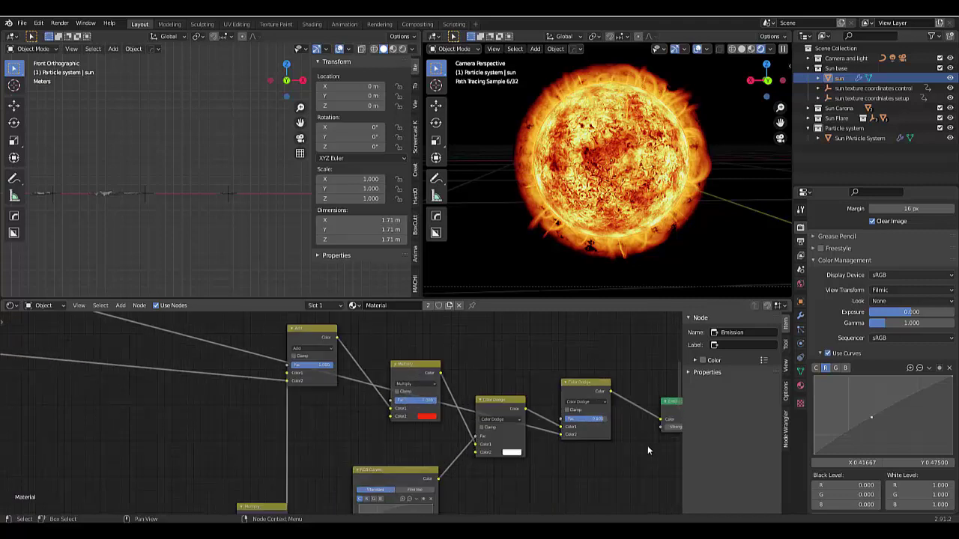
pyautogui.scroll(2, 618, 416)
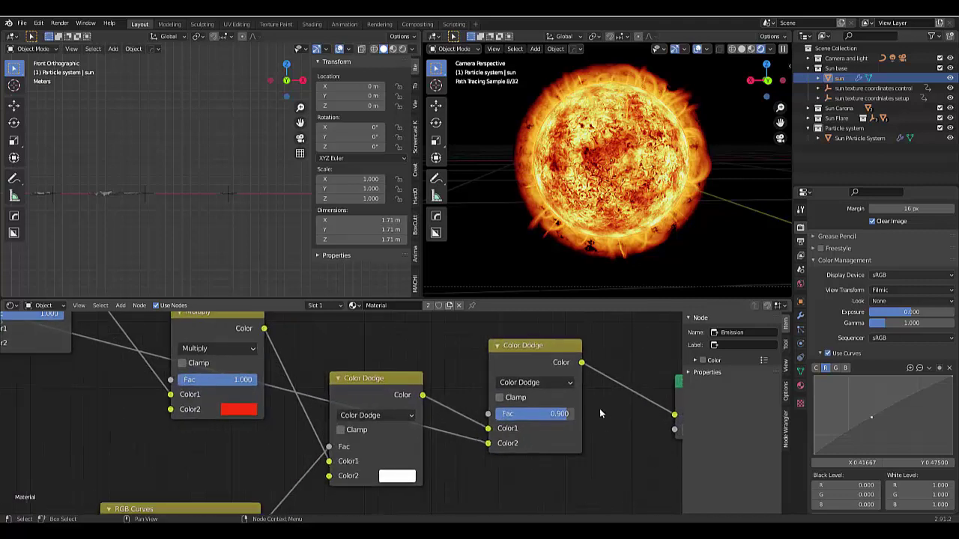
pyautogui.click(541, 377)
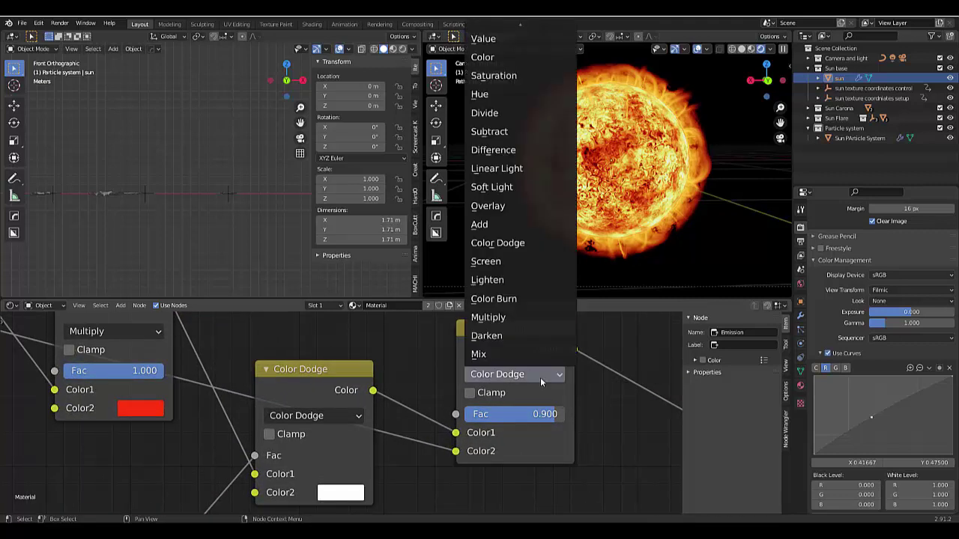
pyautogui.click(523, 320)
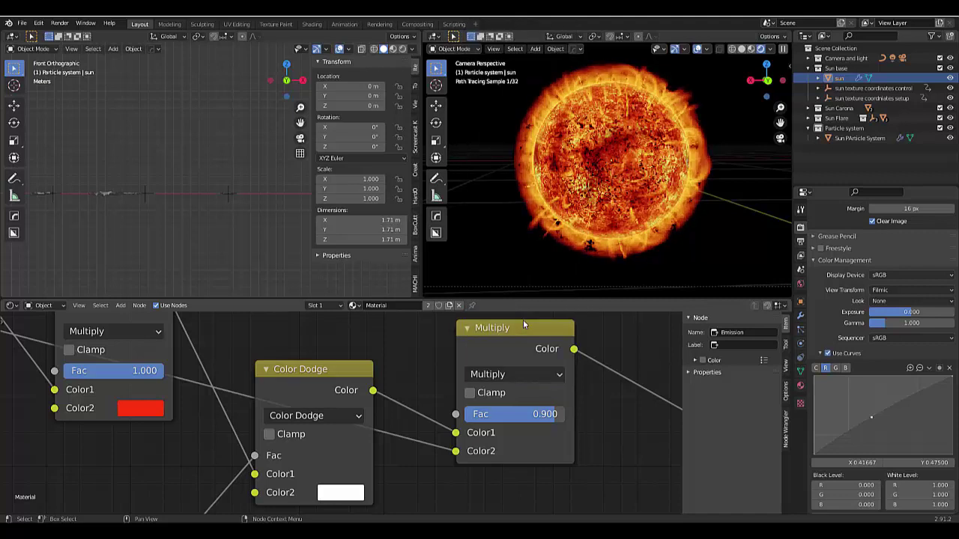
pyautogui.click(517, 371)
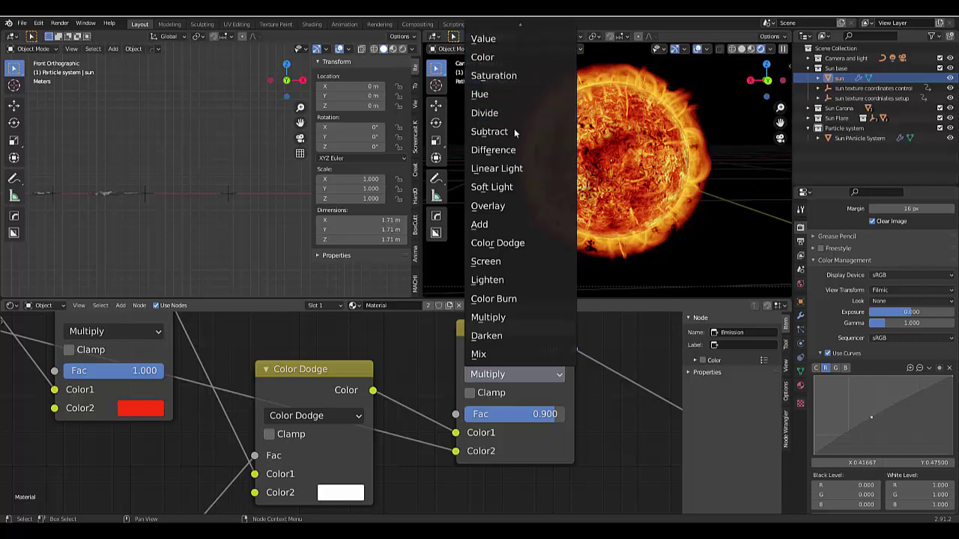
pyautogui.click(518, 298)
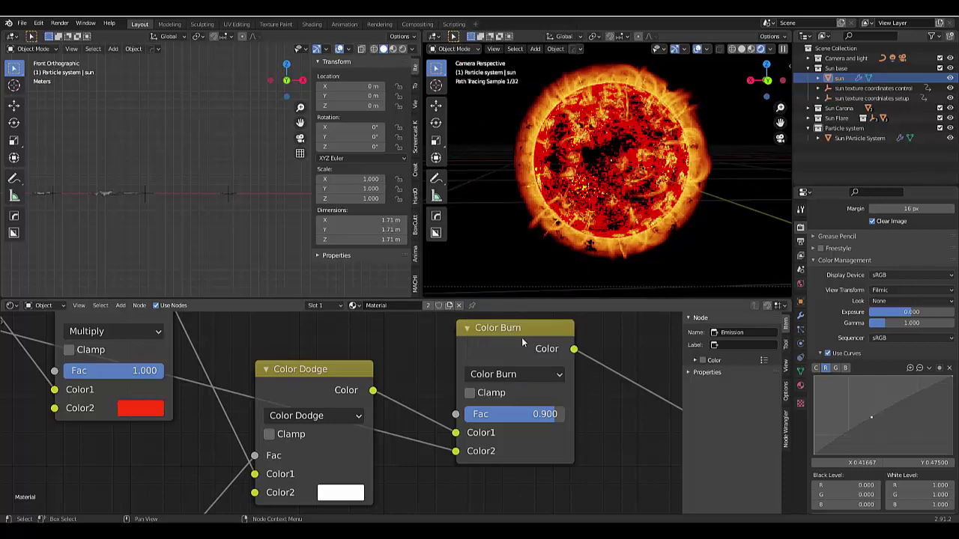
pyautogui.click(506, 374)
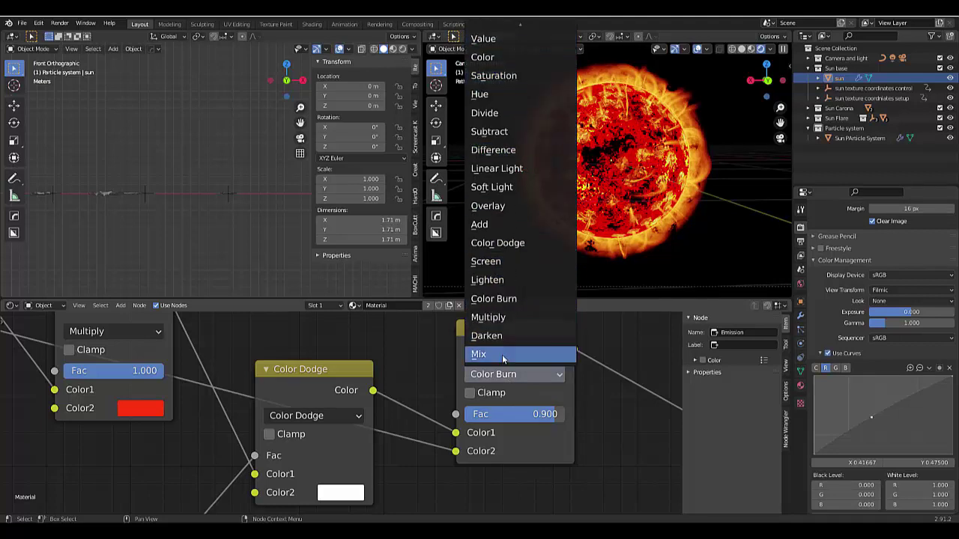
pyautogui.click(494, 244)
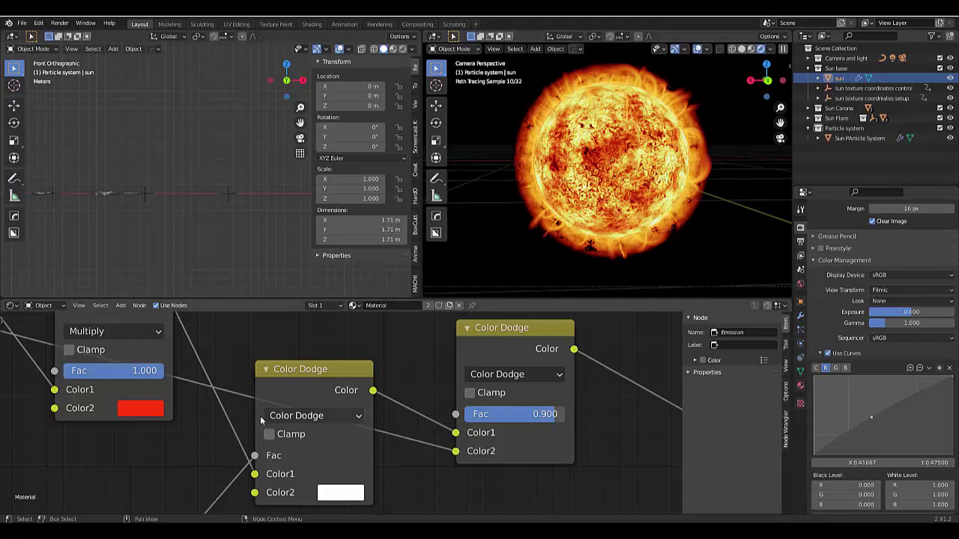
# - Browse for the render output folder from the scene's output properties and go to the Desktop
pyautogui.click(800, 242)
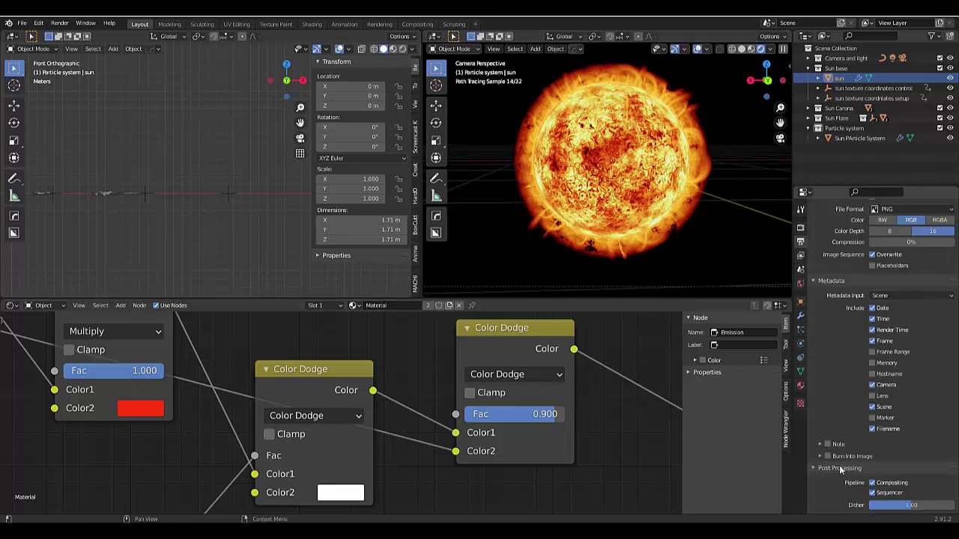
pyautogui.scroll(8, 840, 467)
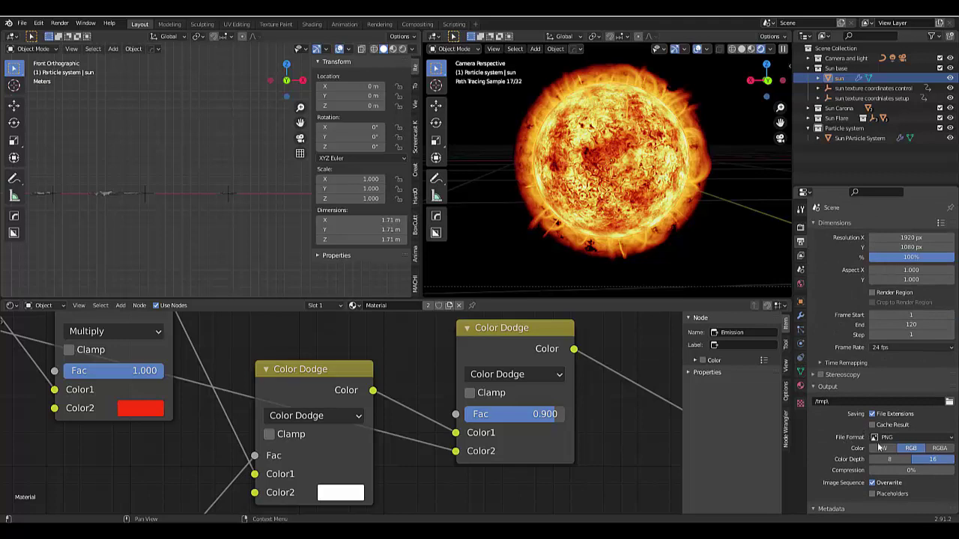
pyautogui.click(871, 481)
pyautogui.scroll(-5, 829, 443)
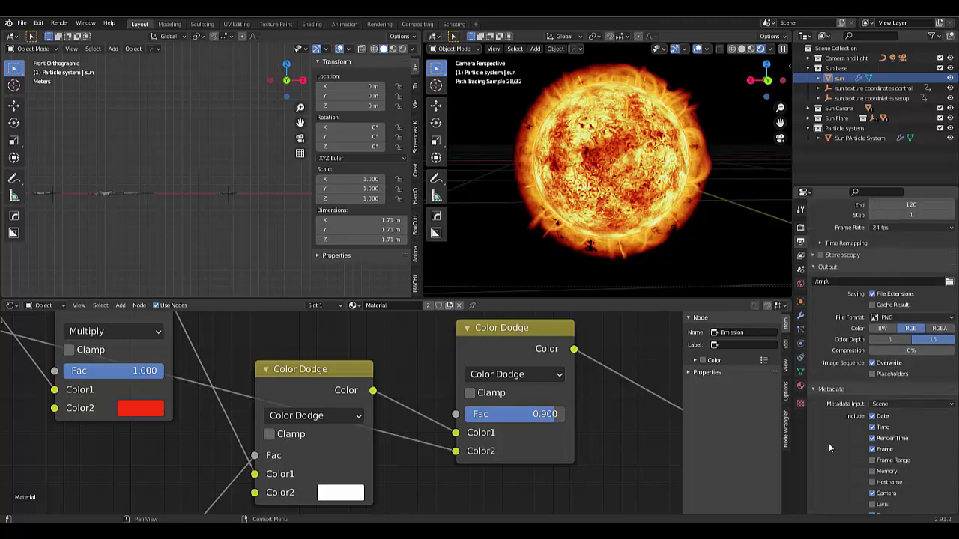
pyautogui.scroll(1, 829, 443)
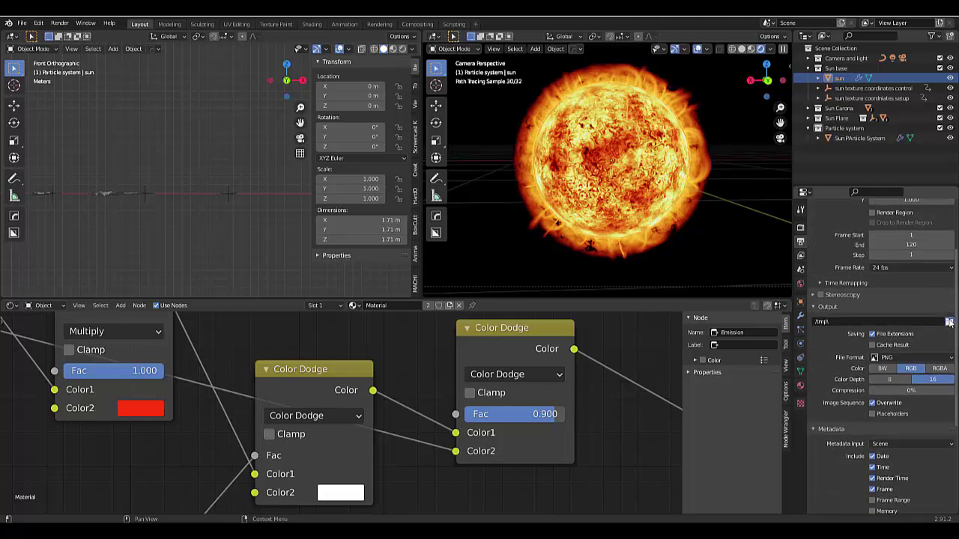
pyautogui.click(949, 322)
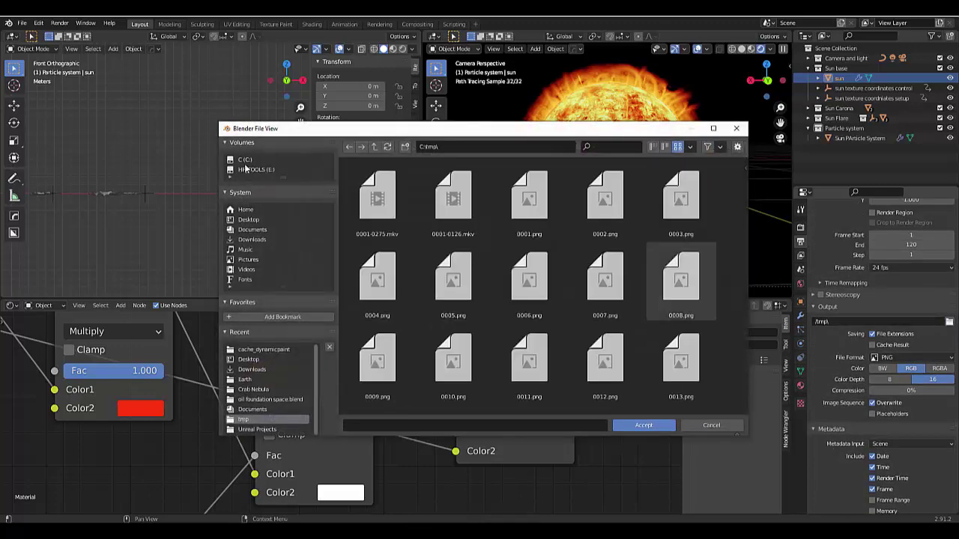
pyautogui.click(253, 219)
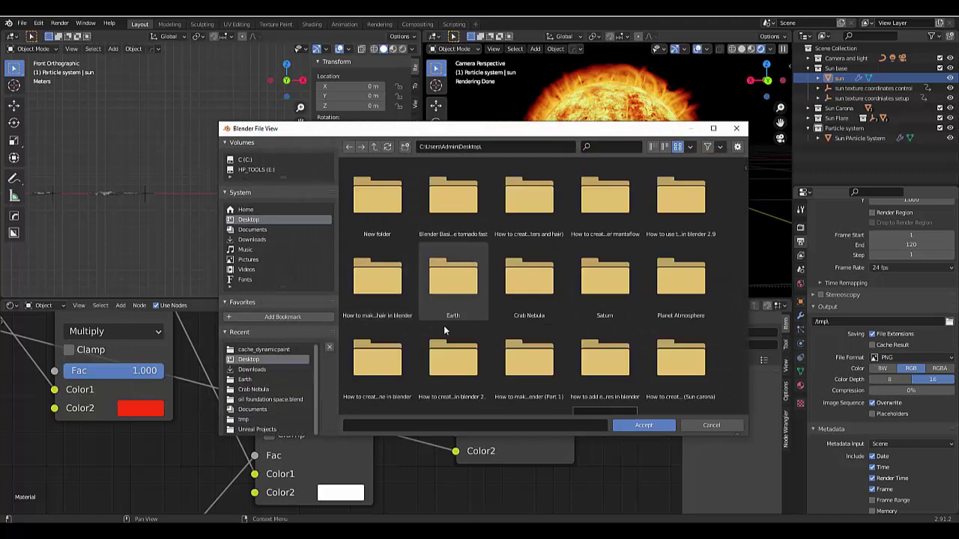
# - Create a folder named "Sun render files" on the Desktop and accept it as the render output path
pyautogui.rightClick(729, 317)
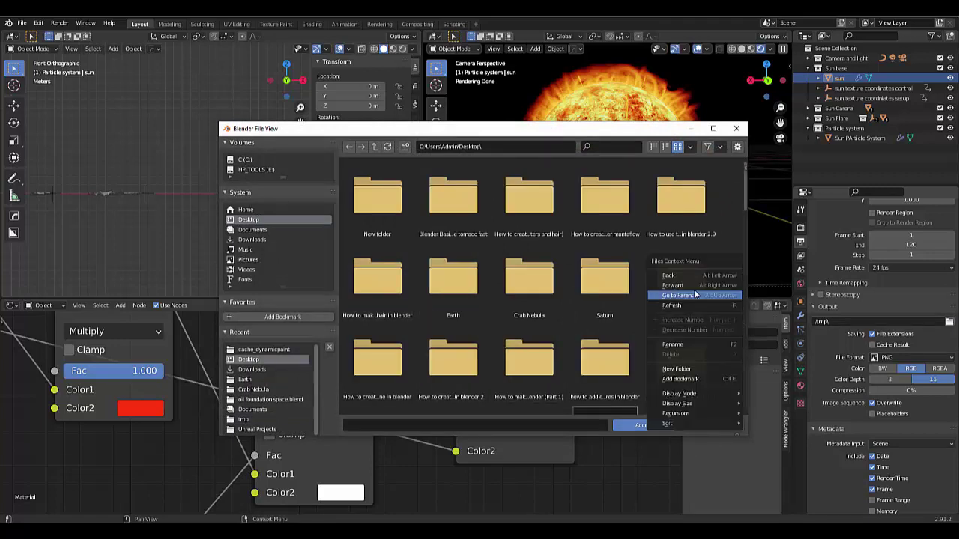
pyautogui.press('Escape')
pyautogui.rightClick(725, 318)
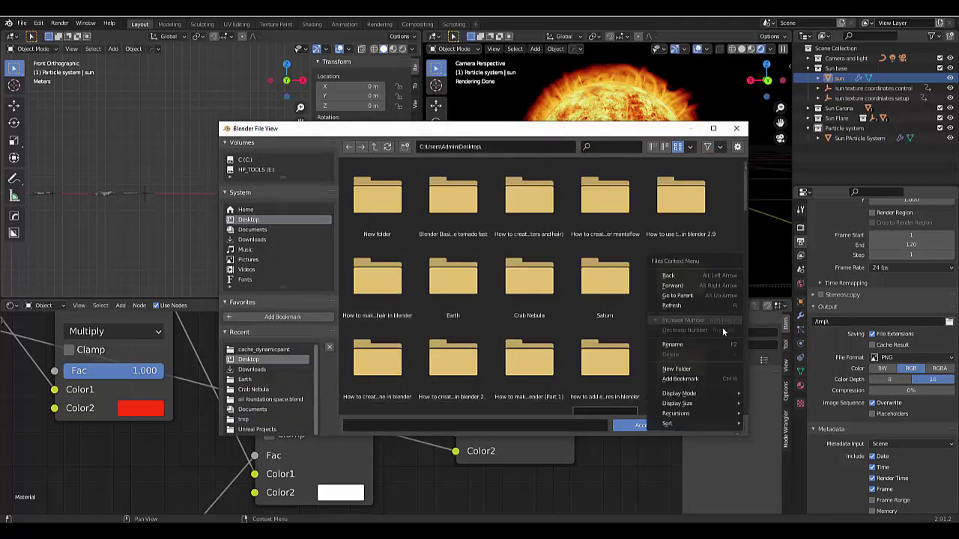
pyautogui.click(677, 368)
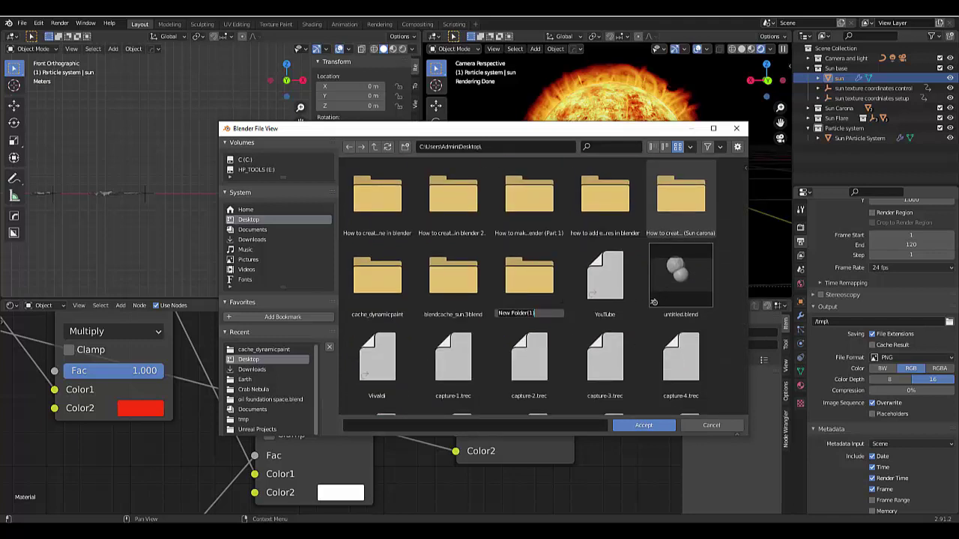
pyautogui.write('Sun red')
pyautogui.press('BackSpace')
pyautogui.write('nder (')
pyautogui.press('Return')
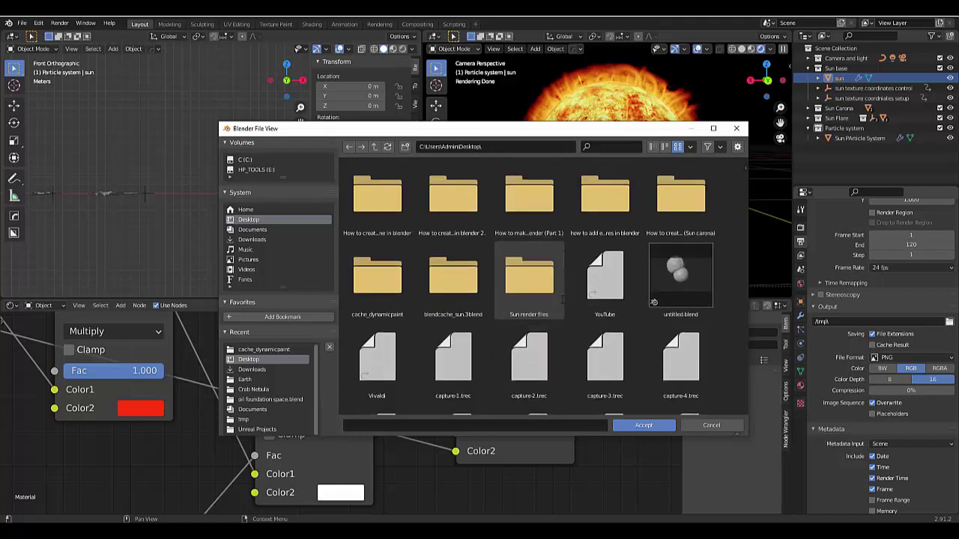
pyautogui.doubleClick(529, 281)
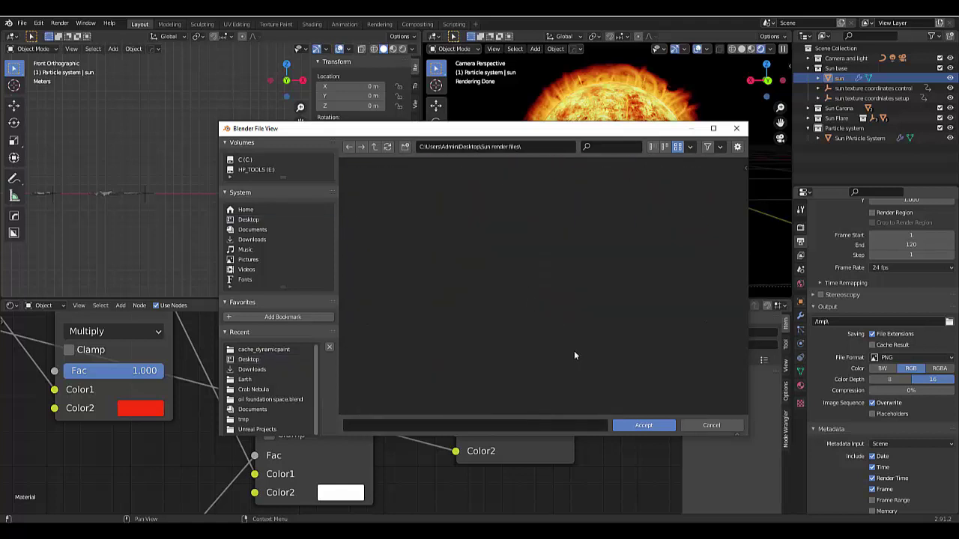
pyautogui.click(633, 426)
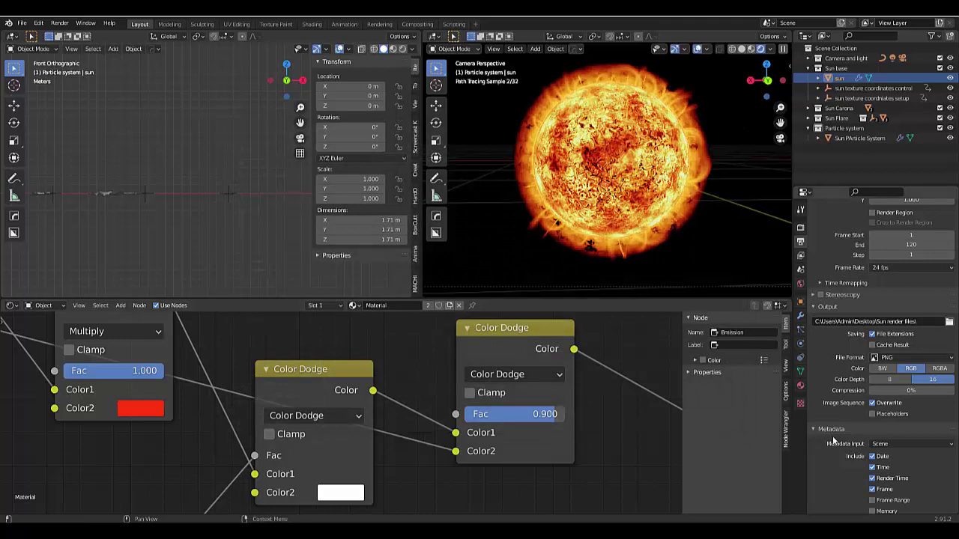
# - Save the blend file and switch the shader node area to the Compositor
pyautogui.scroll(-2, 831, 439)
pyautogui.scroll(-5, 833, 438)
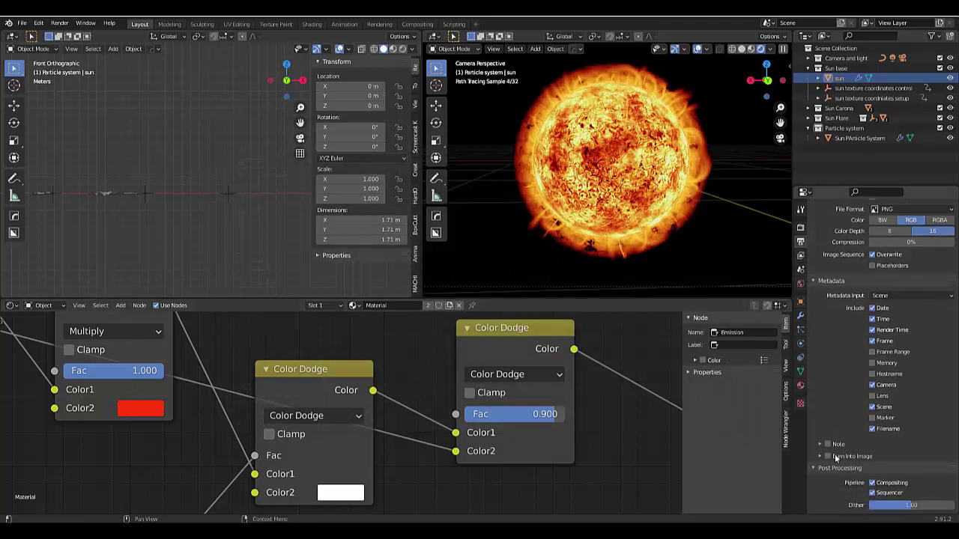
pyautogui.scroll(8, 835, 454)
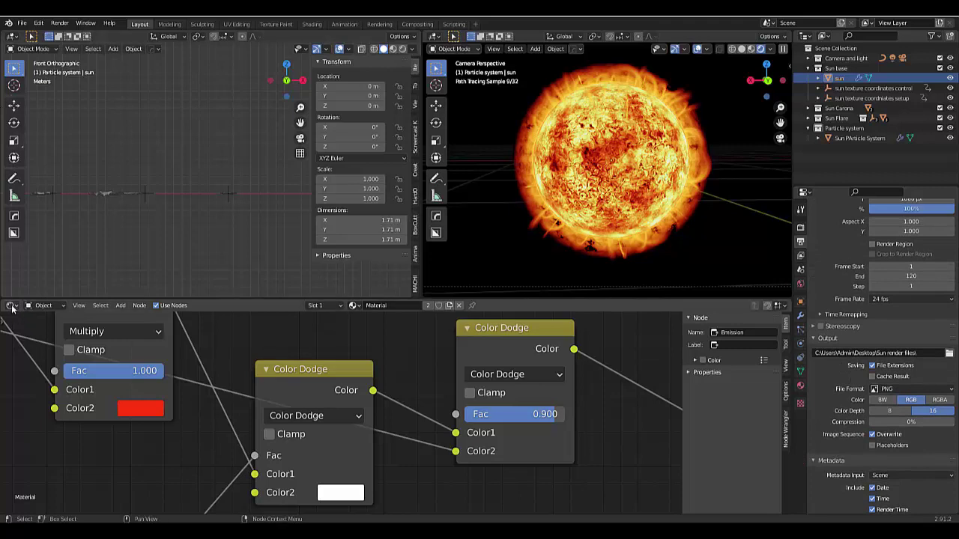
pyautogui.click(23, 23)
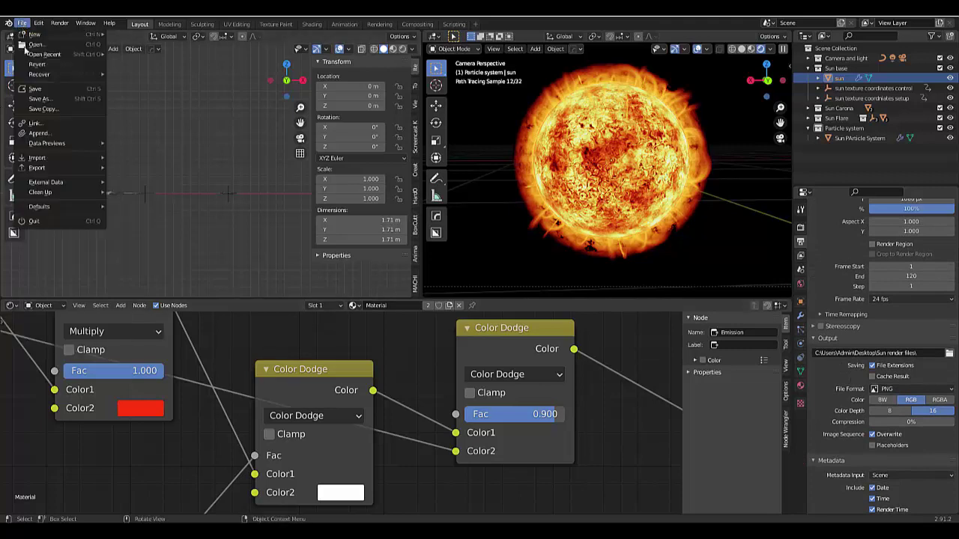
pyautogui.click(34, 88)
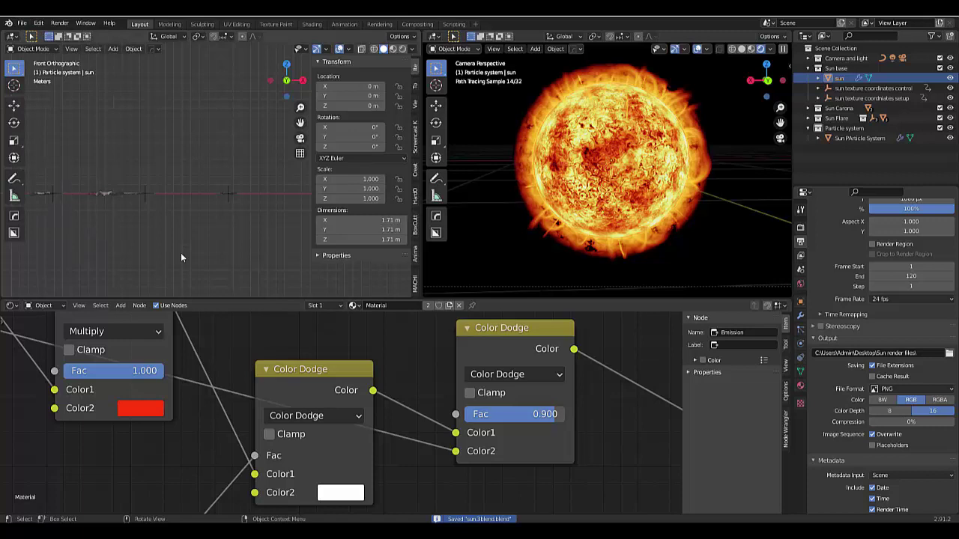
pyautogui.click(11, 306)
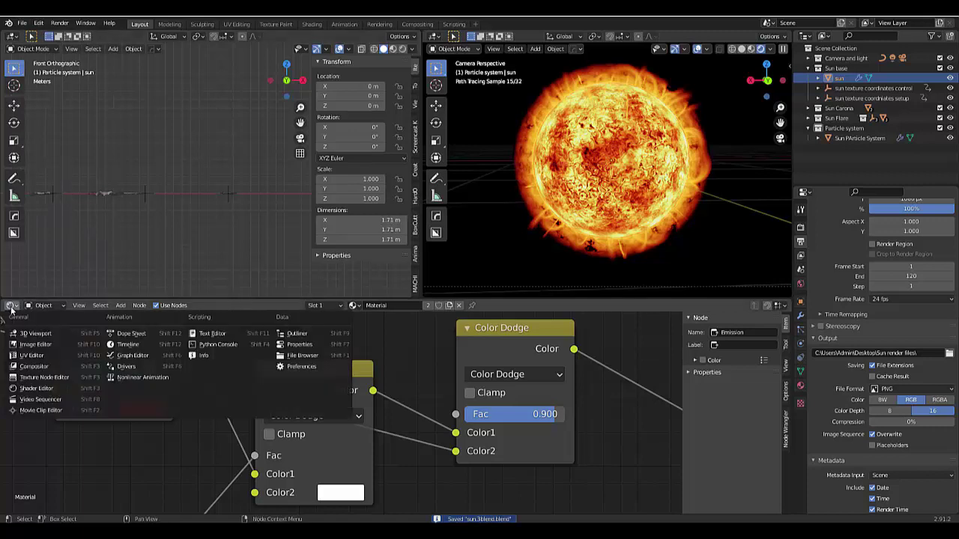
pyautogui.click(30, 367)
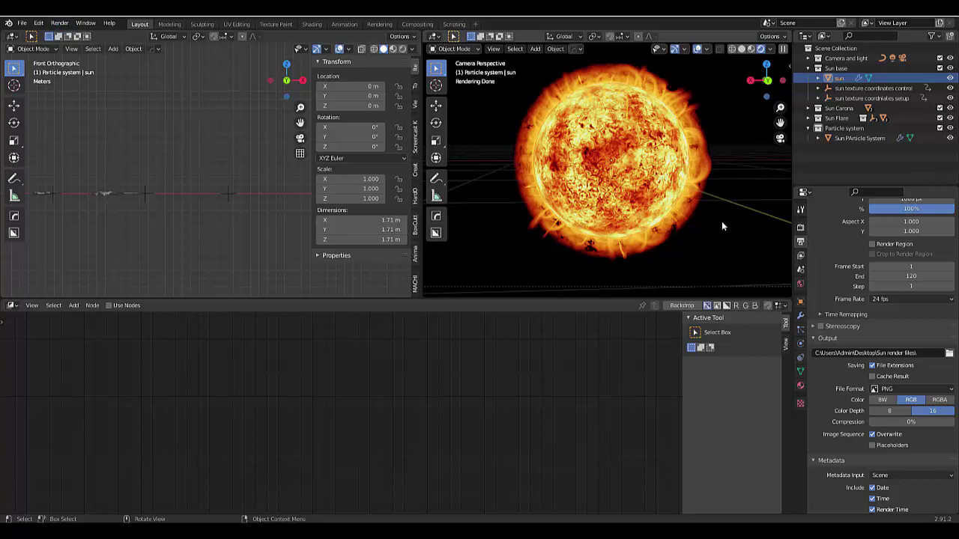
# - Zoom in on the sun in the rendered camera view and play the animation briefly
pyautogui.scroll(2, 722, 221)
pyautogui.press('space')
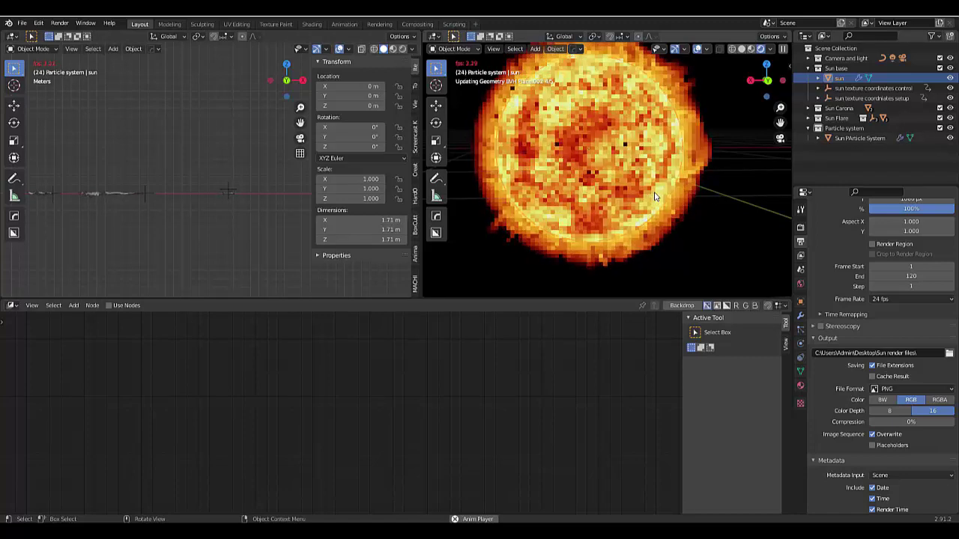
pyautogui.press('space')
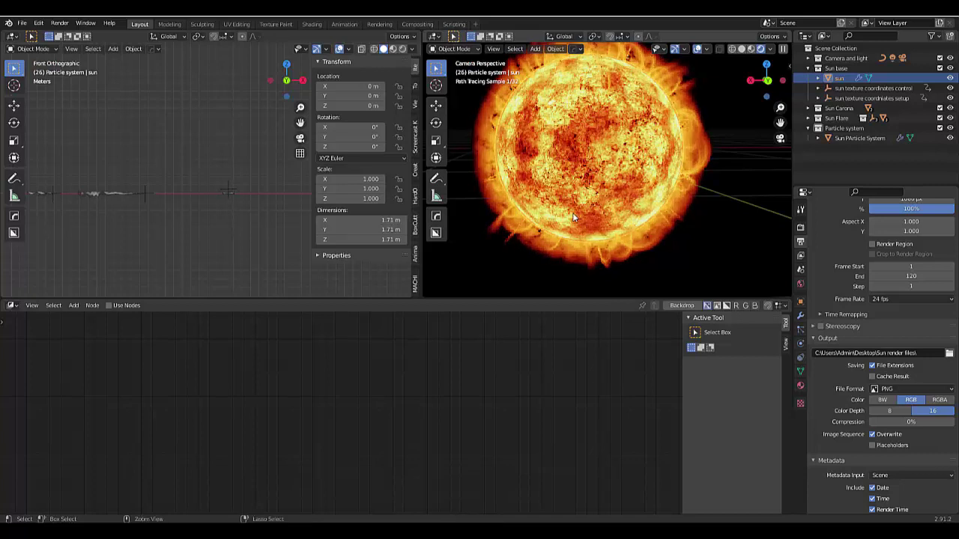
# - Limit the viewport render to a region around the sun's lower edge and play the animation within it
pyautogui.hotkey('ctrl', 'b')
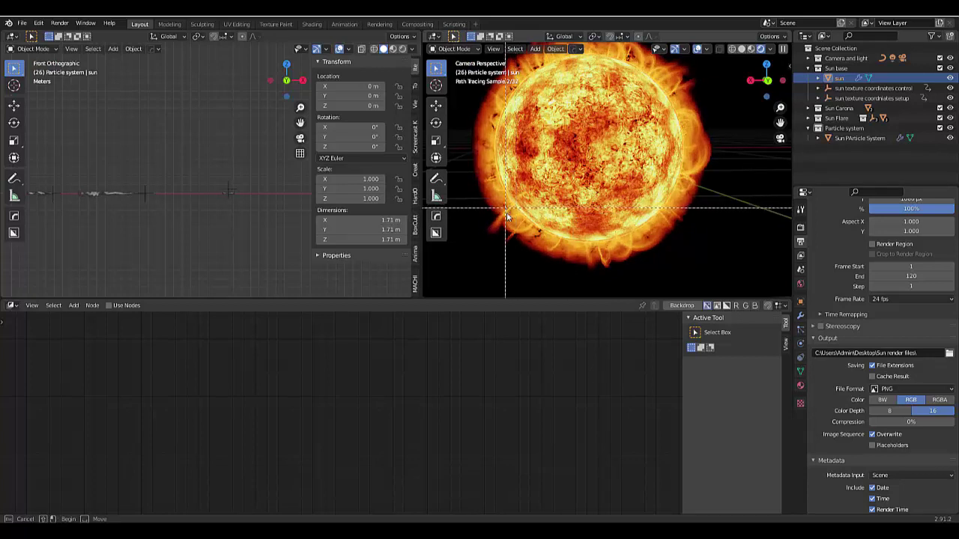
pyautogui.moveTo(506, 209)
pyautogui.mouseDown()
pyautogui.moveTo(697, 263)
pyautogui.moveTo(687, 290)
pyautogui.moveTo(671, 271)
pyautogui.mouseUp()
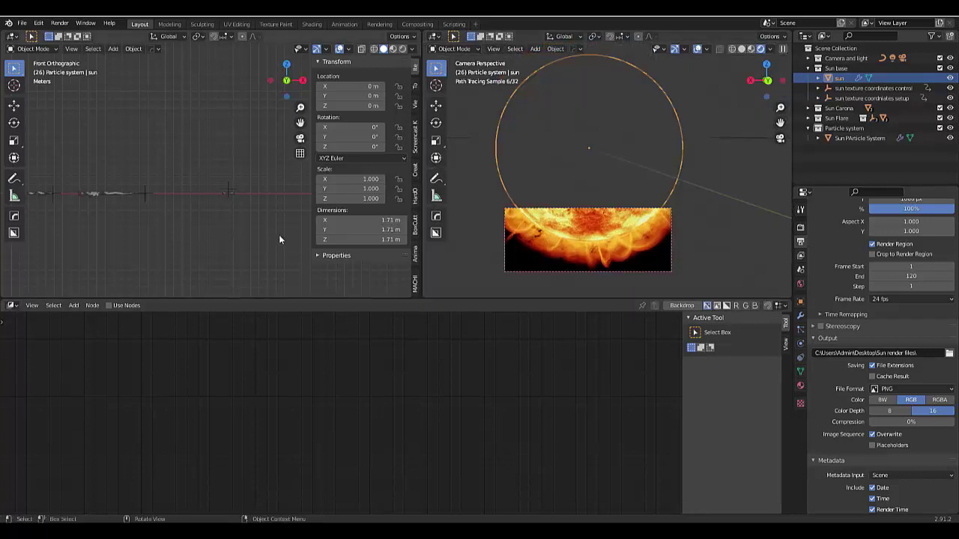
pyautogui.press('space')
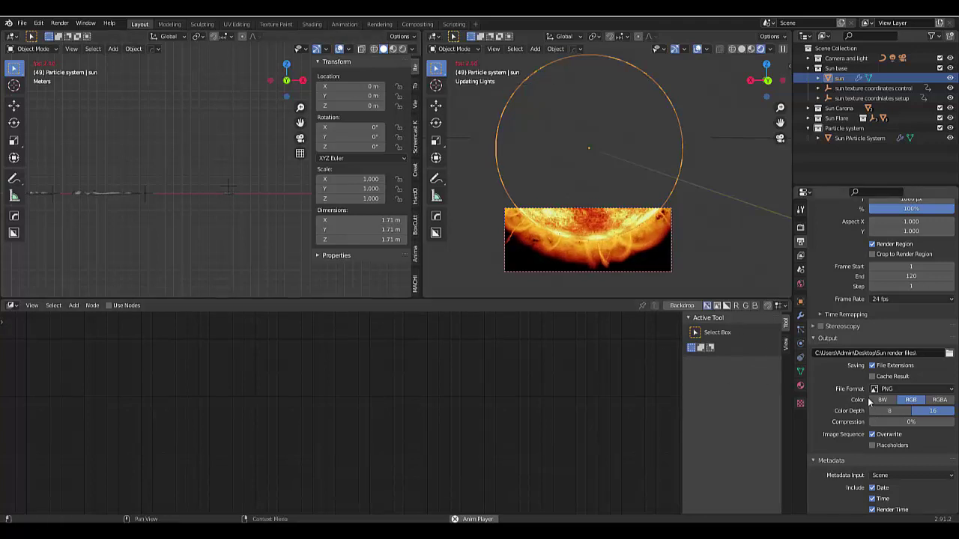
# - Try reshaping the Color Management curves, with the green midpoint at about (0.51, 0.44), red at (0.43, 0.51) and blue at (0.45, 0.56)
pyautogui.scroll(-3, 829, 501)
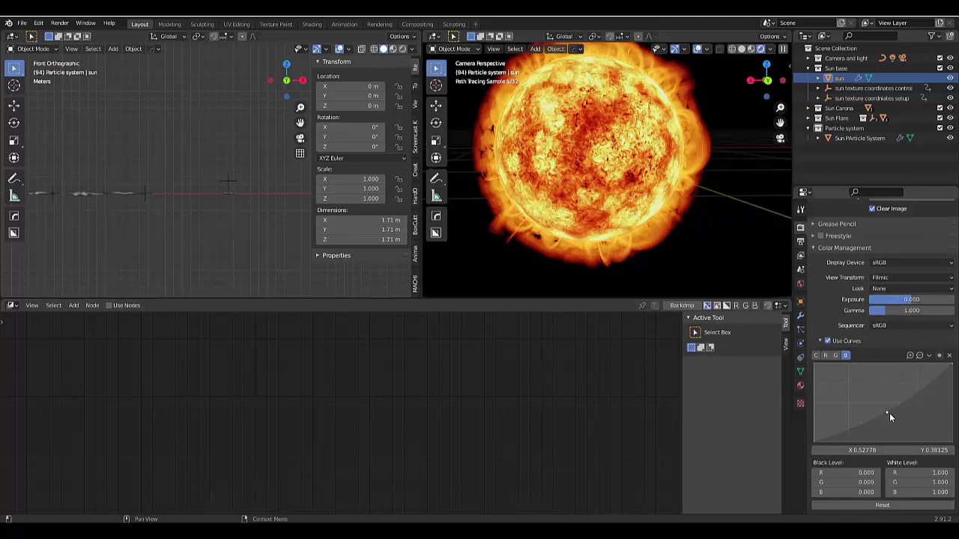
pyautogui.moveTo(888, 412)
pyautogui.mouseDown()
pyautogui.moveTo(863, 393)
pyautogui.moveTo(898, 417)
pyautogui.moveTo(885, 407)
pyautogui.mouseUp()
pyautogui.click(836, 356)
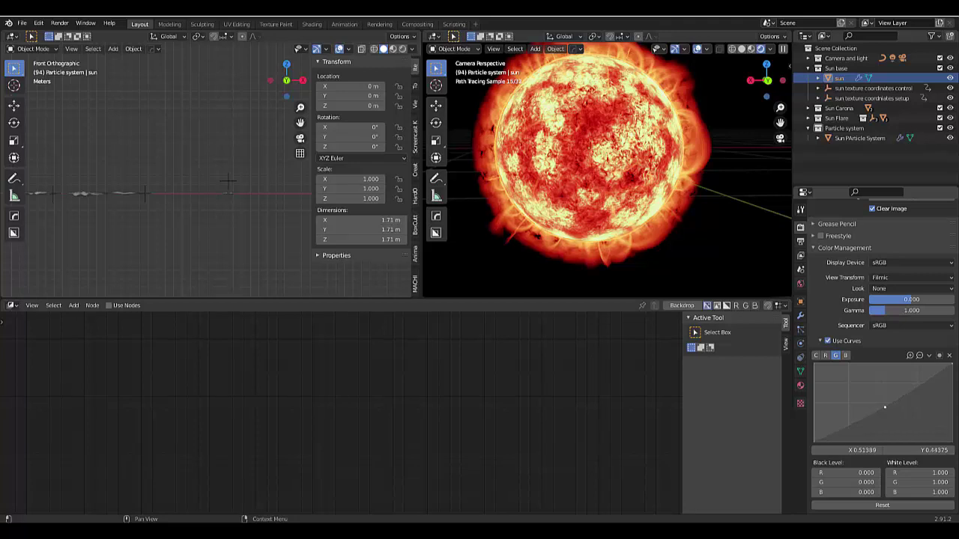
pyautogui.click(825, 355)
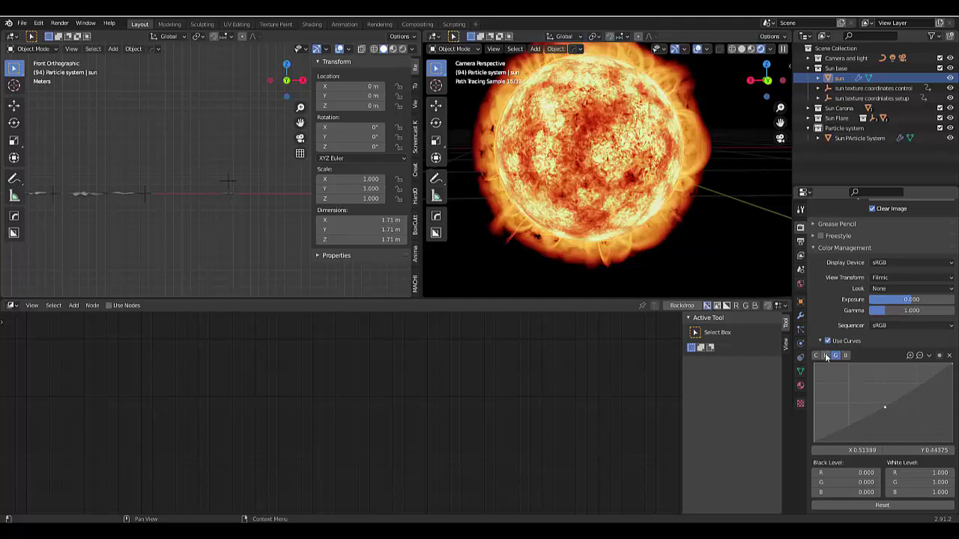
pyautogui.click(874, 409)
pyautogui.moveTo(873, 410)
pyautogui.mouseDown()
pyautogui.moveTo(884, 417)
pyautogui.moveTo(873, 402)
pyautogui.mouseUp()
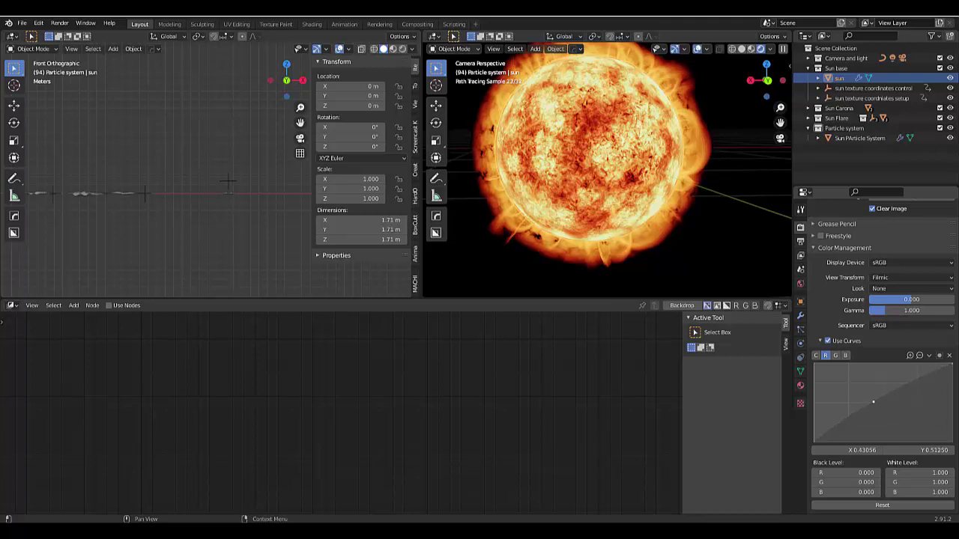
pyautogui.click(846, 355)
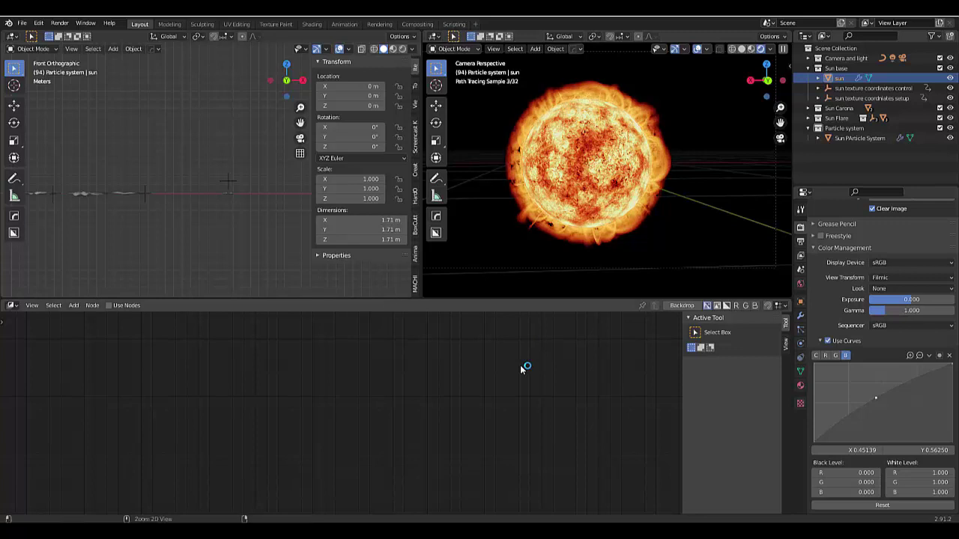
# - Undo the trial changes to the red, green and blue Color Management curves
pyautogui.hotkey('ctrl', 'z')
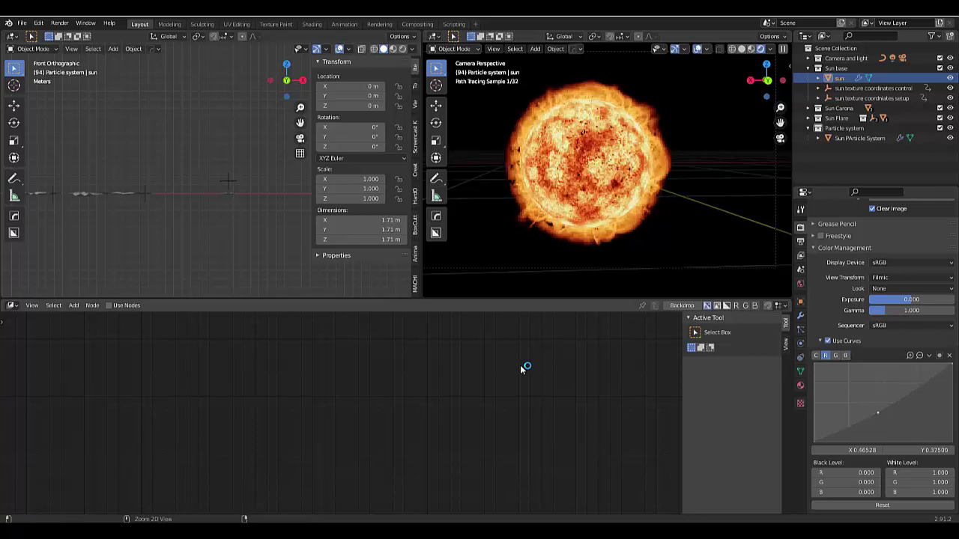
pyautogui.hotkey('ctrl', 'z')
pyautogui.hotkey('ctrl', 'z')
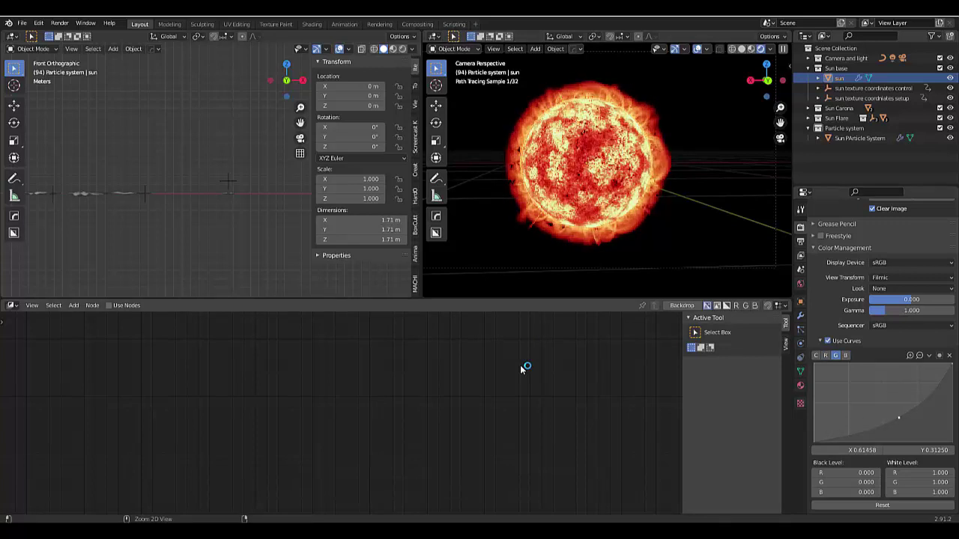
pyautogui.hotkey('ctrl', 'z')
pyautogui.hotkey('ctrl', 'z')
pyautogui.hotkey('ctrl', 'z')
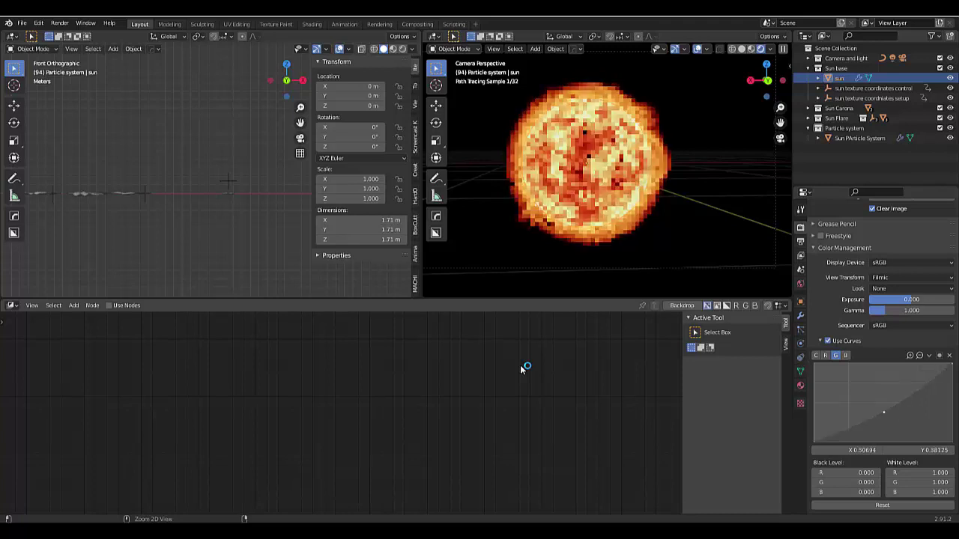
pyautogui.hotkey('ctrl', 'z')
pyautogui.scroll(1, 589, 190)
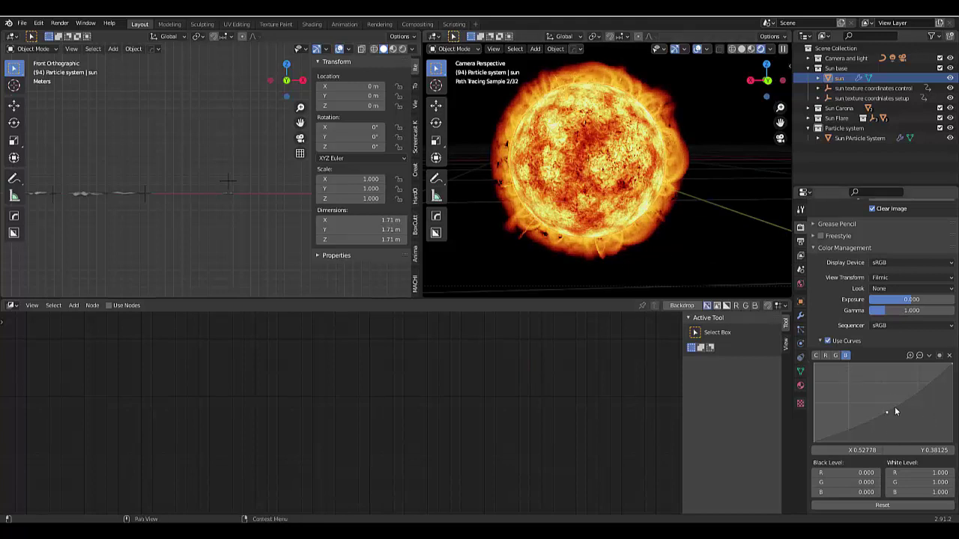
# - Try a total of 0 for the max light bounces in the Light Paths settings, and return it to 12
pyautogui.scroll(3, 891, 401)
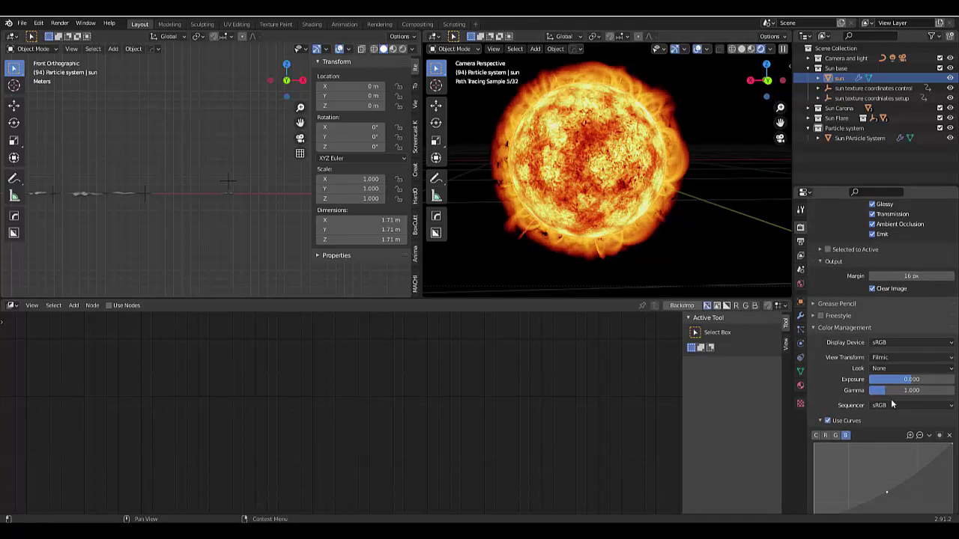
pyautogui.scroll(5, 845, 298)
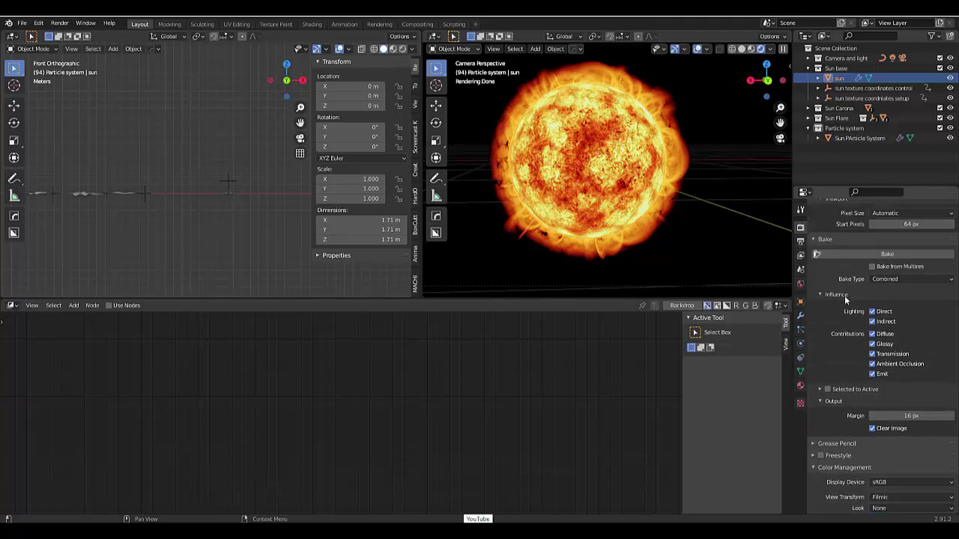
pyautogui.scroll(5, 845, 298)
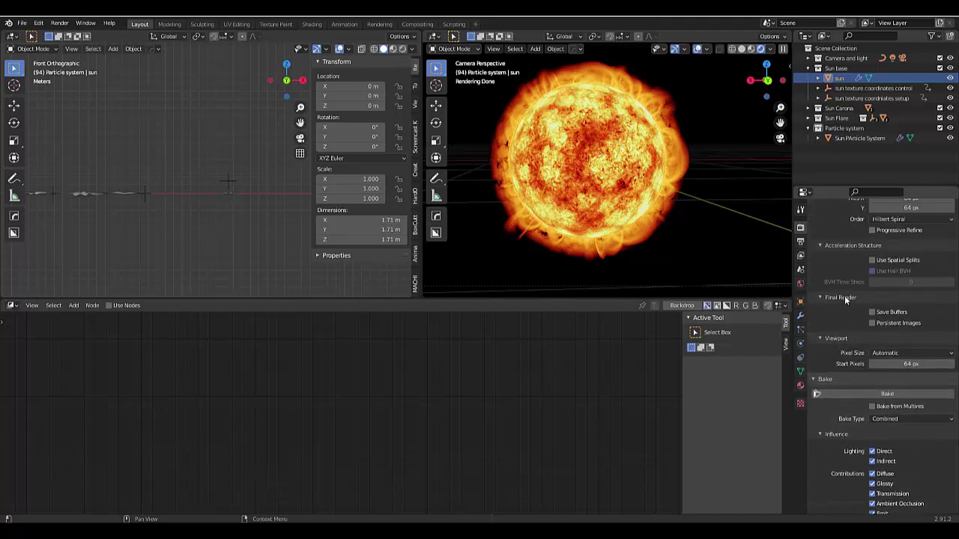
pyautogui.scroll(10, 844, 295)
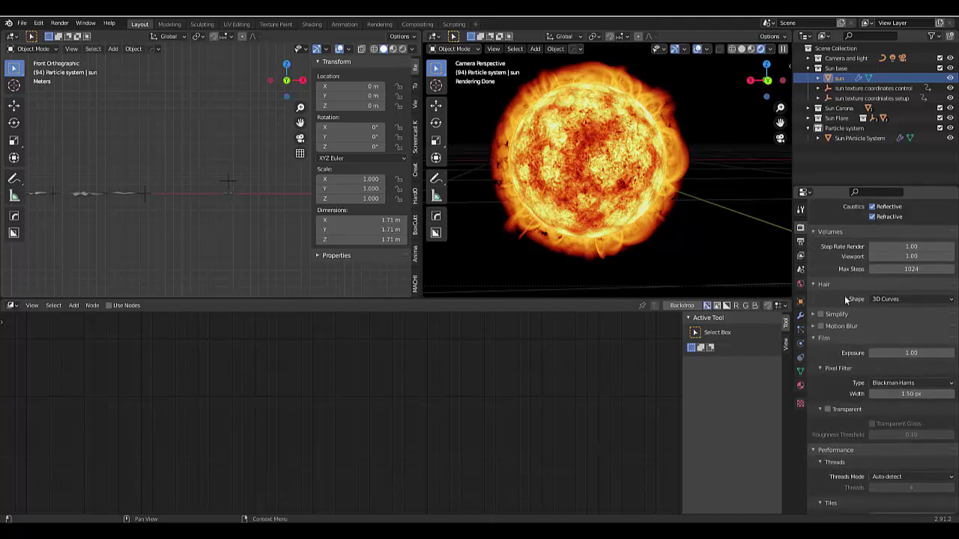
pyautogui.scroll(10, 844, 295)
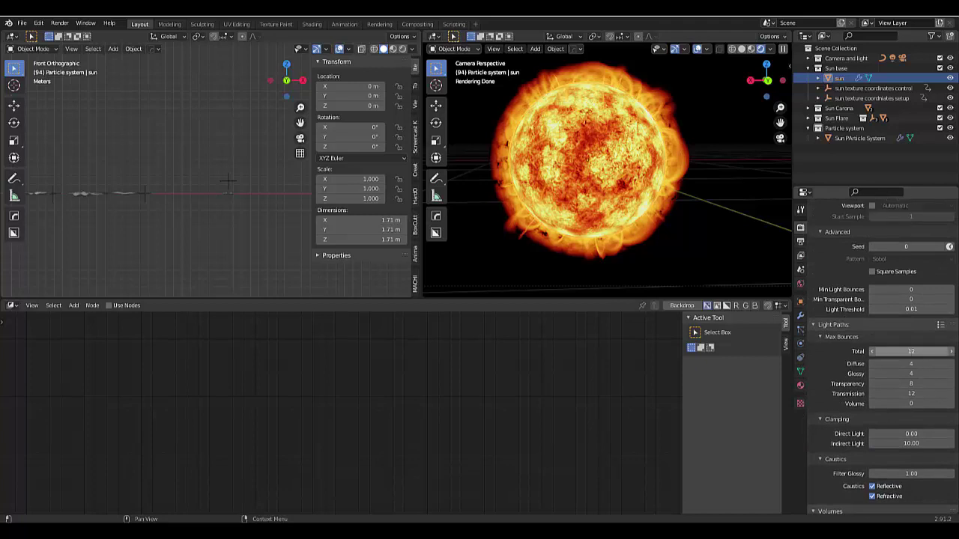
pyautogui.click(911, 352)
pyautogui.write('0')
pyautogui.press('Return')
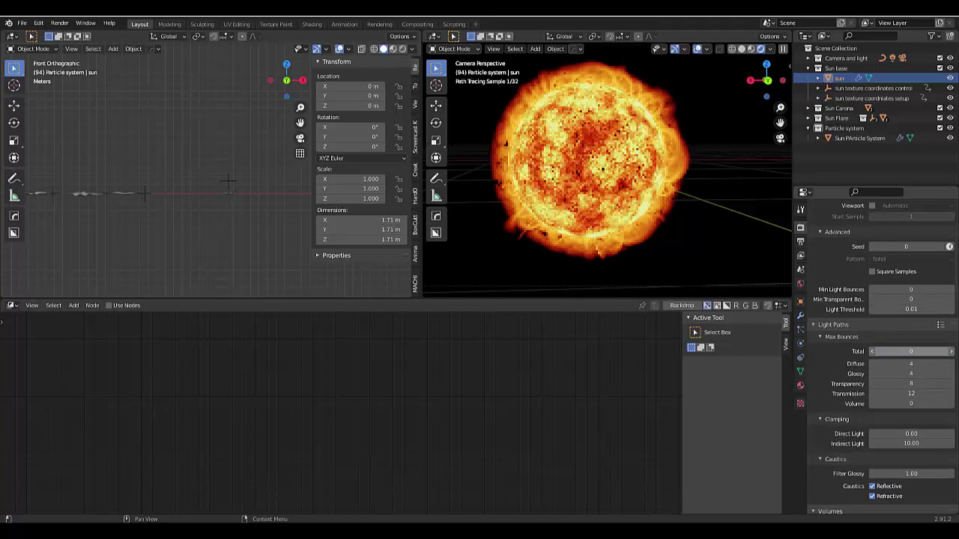
pyautogui.click(911, 352)
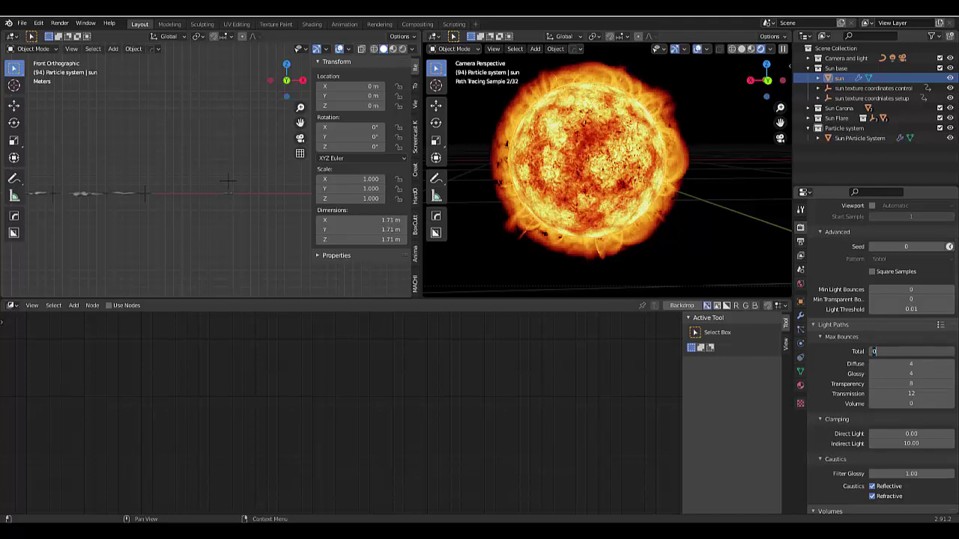
pyautogui.write('12')
pyautogui.press('Return')
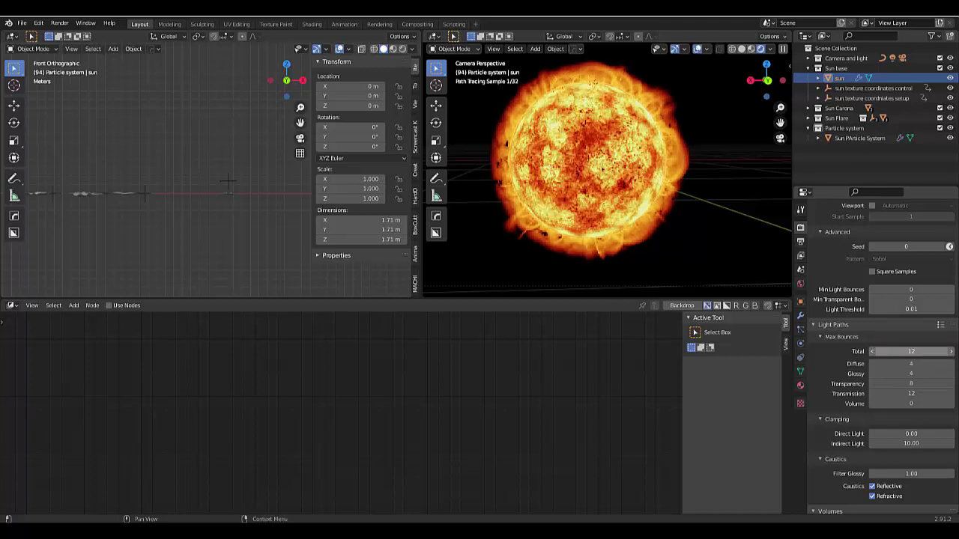
# - Save the blend file and begin a render of the scene
pyautogui.scroll(5, 915, 342)
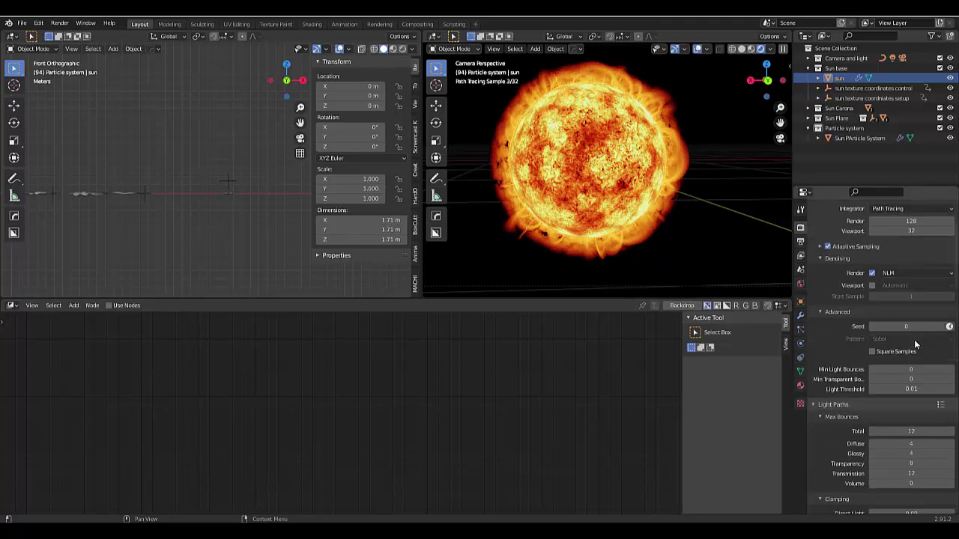
pyautogui.click(22, 24)
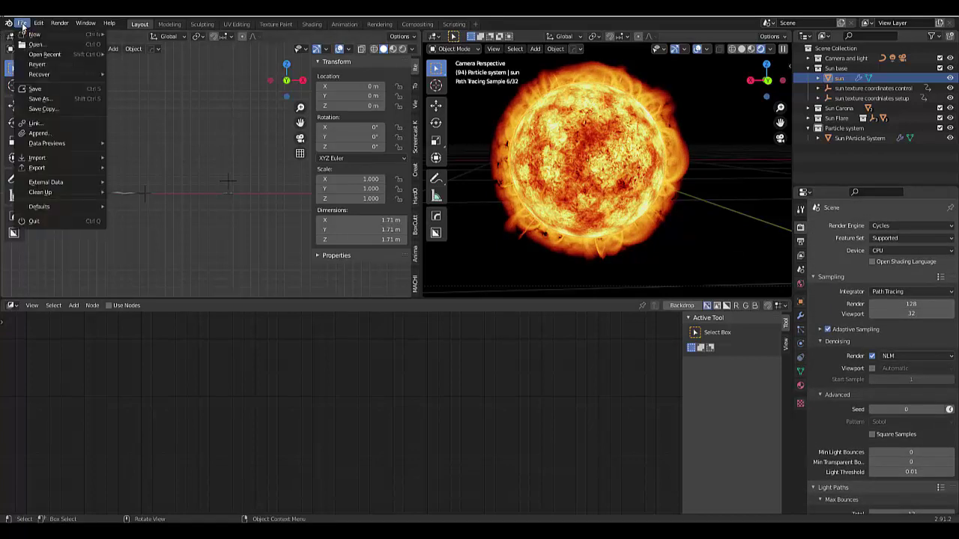
pyautogui.click(47, 91)
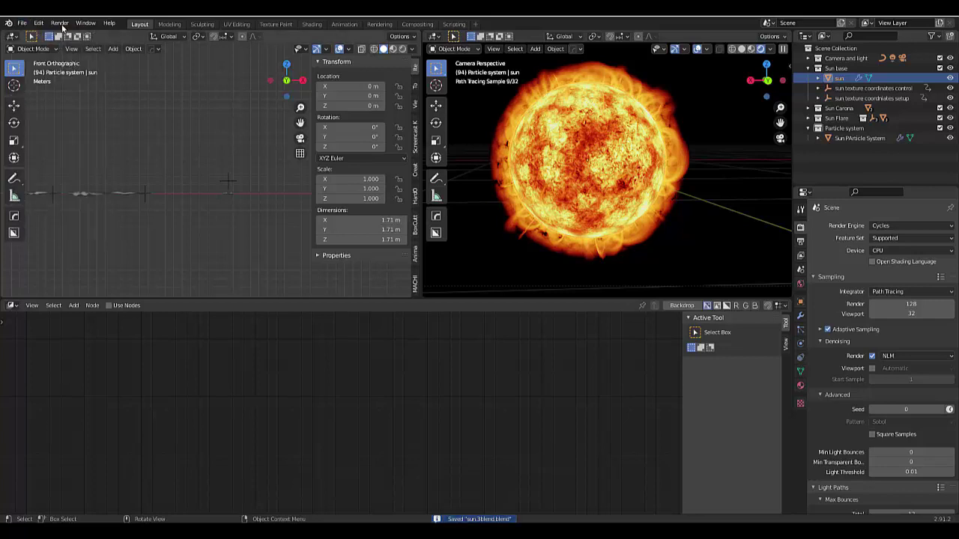
pyautogui.click(61, 25)
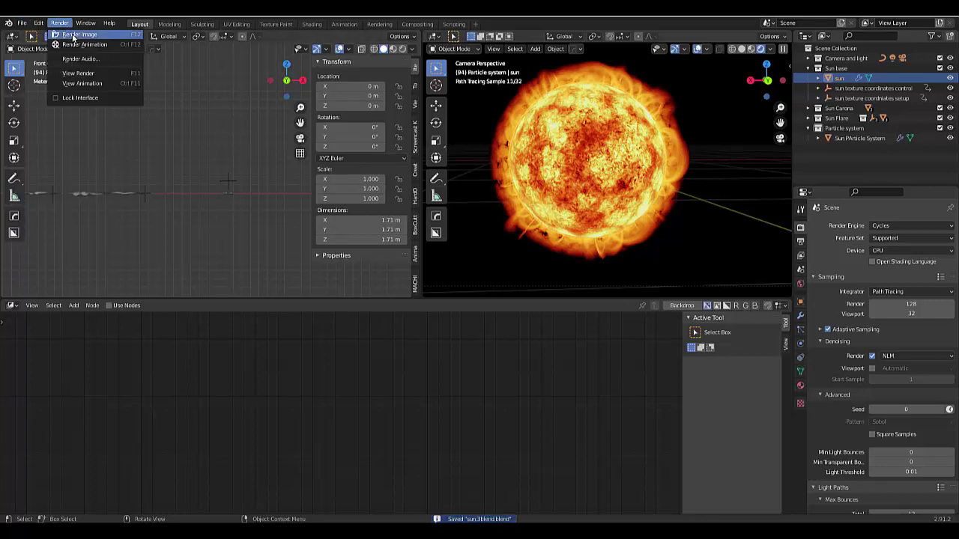